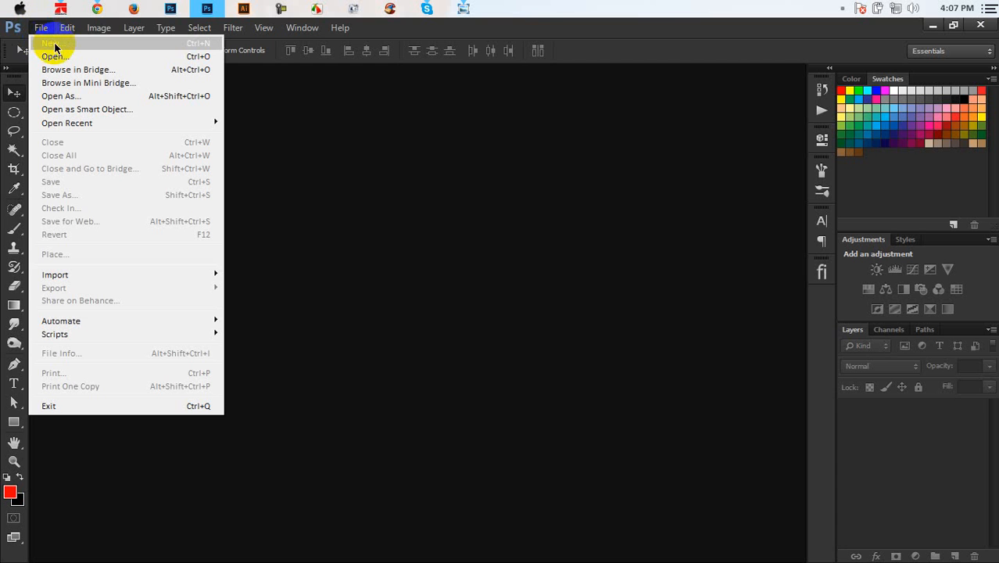
# Step: Start a new document named My Business Card, sized 3.75 × 2.25 inches
pyautogui.click(51, 44)
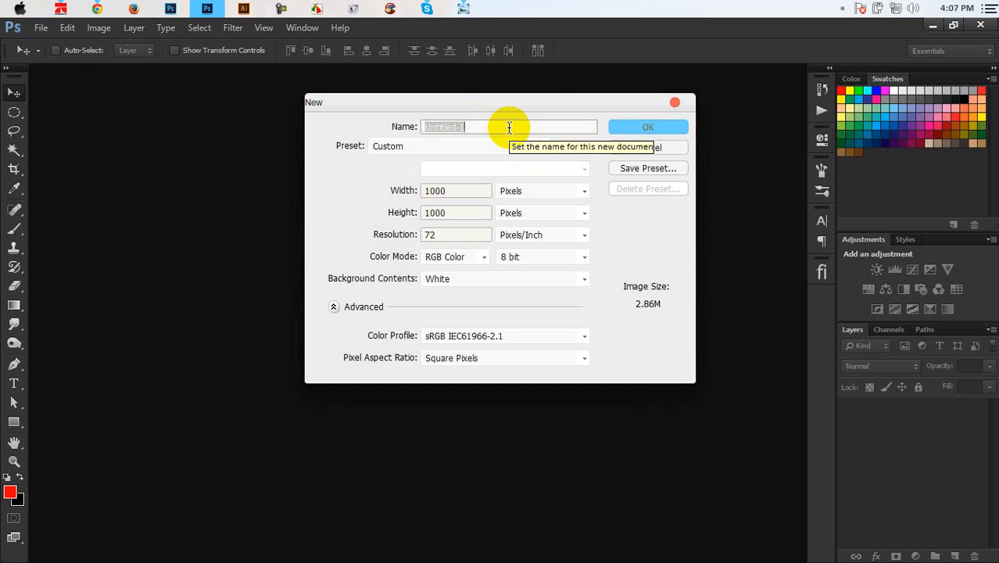
pyautogui.write('My Bus')
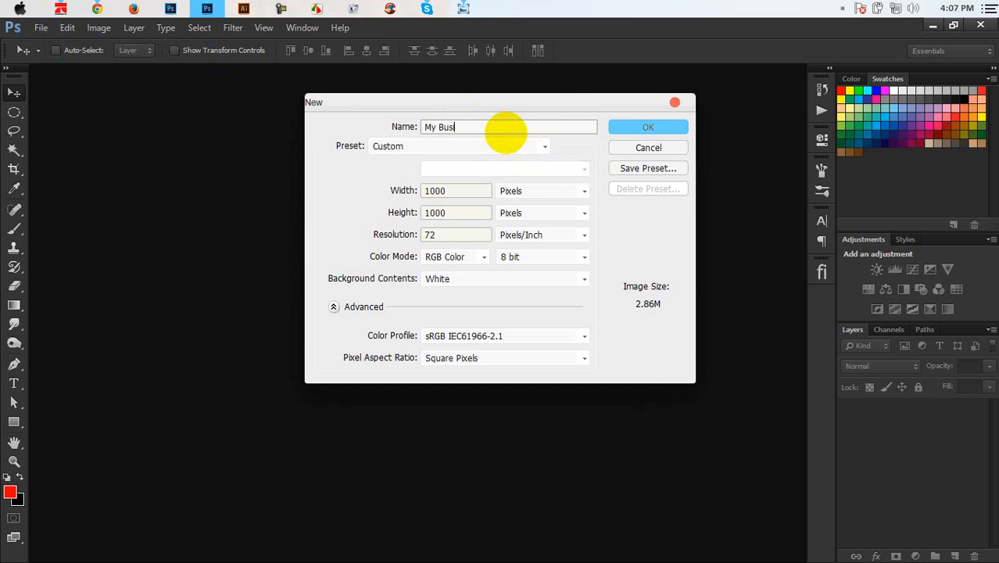
pyautogui.write('iness Card')
pyautogui.click(507, 192)
pyautogui.click(522, 219)
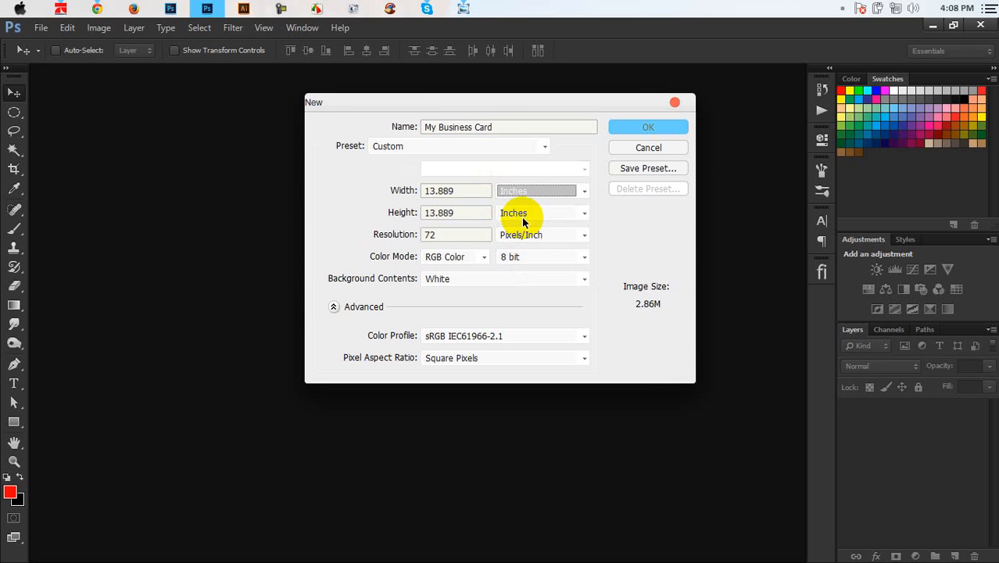
pyautogui.moveTo(478, 192); pyautogui.dragTo(274, 201)
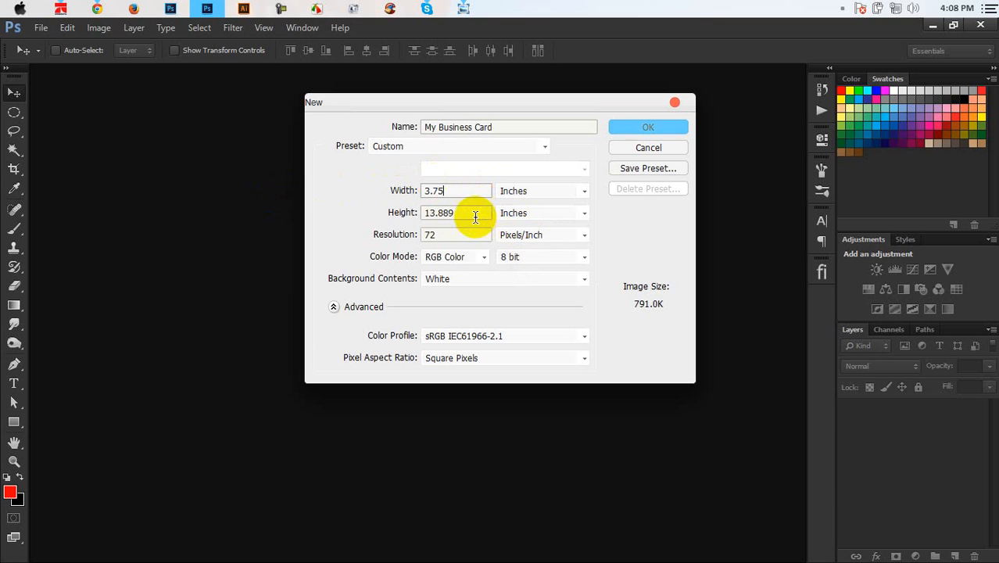
pyautogui.moveTo(475, 216); pyautogui.dragTo(218, 223)
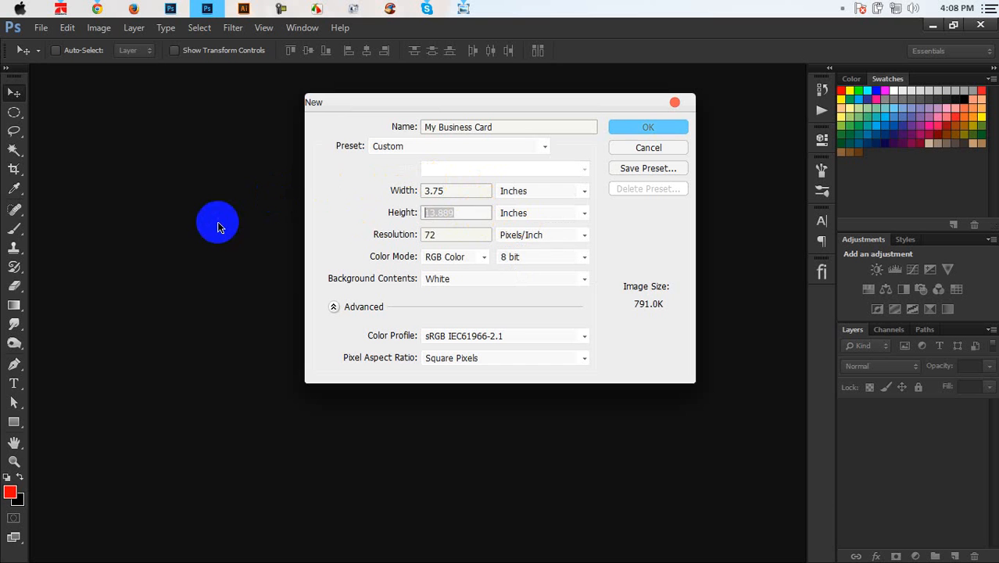
pyautogui.write('2.25')
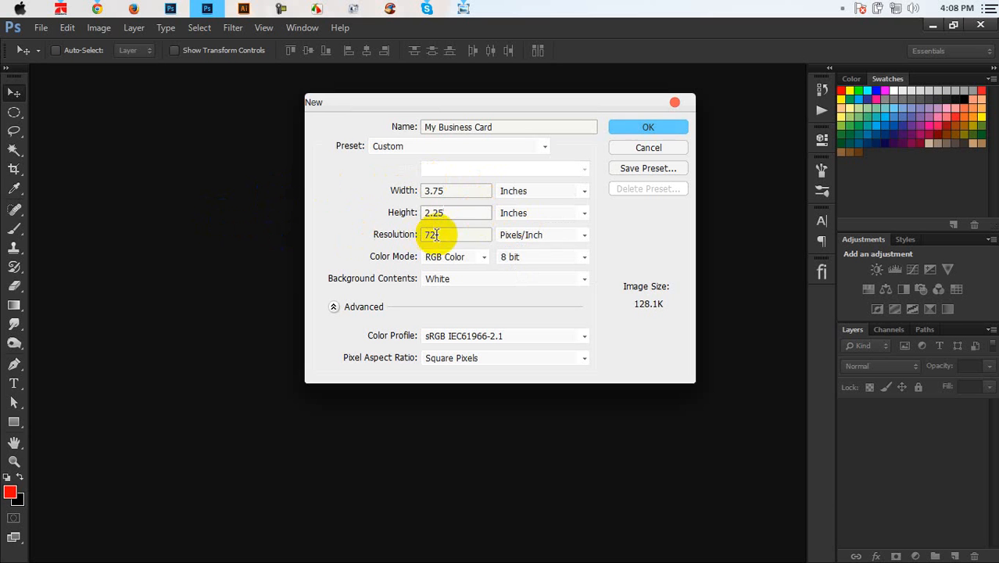
# Step: Set resolution to 300 ppi and colour mode to CMYK Color, and save as a preset
pyautogui.moveTo(435, 233); pyautogui.dragTo(371, 242)
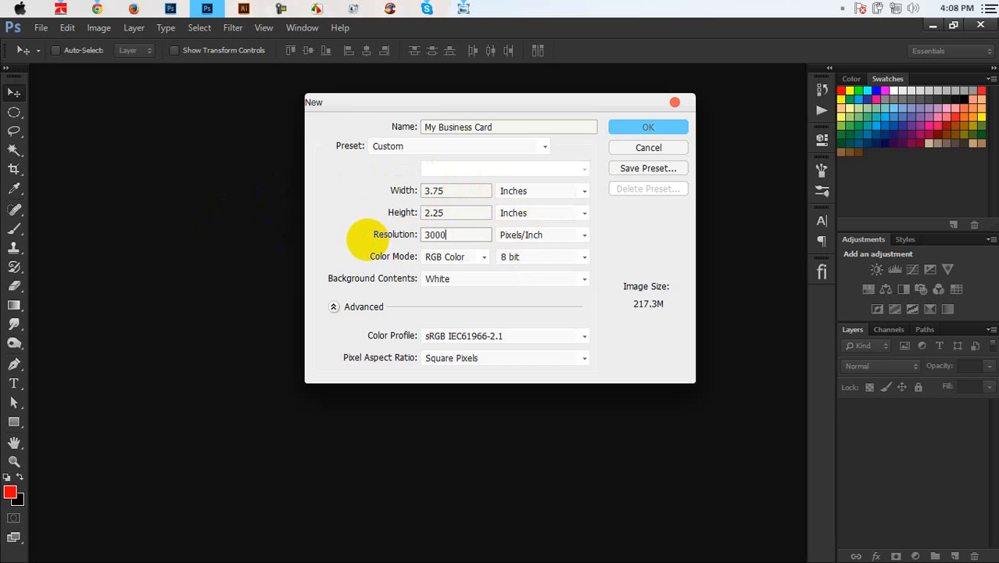
pyautogui.write('300')
pyautogui.click(455, 257)
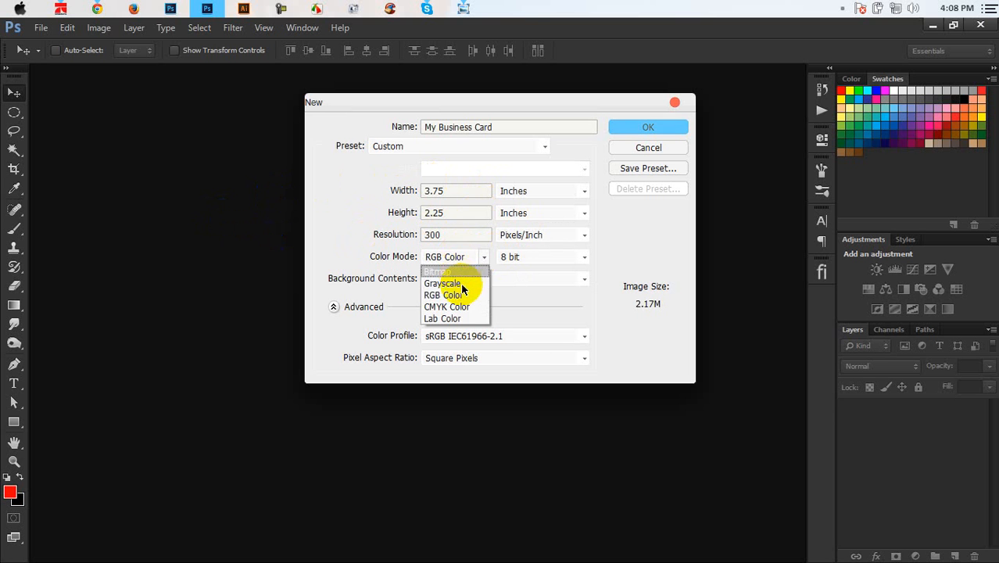
pyautogui.click(462, 306)
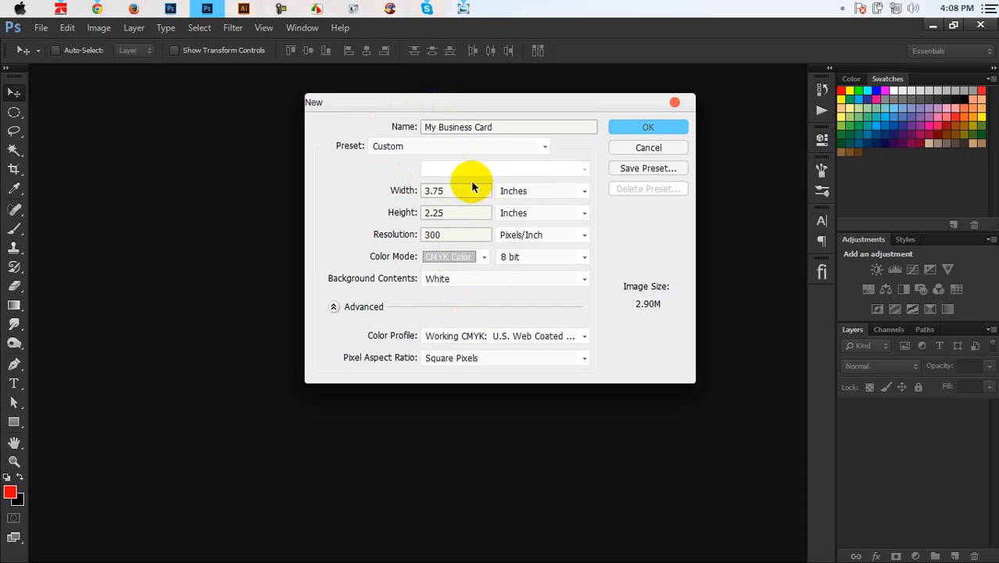
pyautogui.click(643, 170)
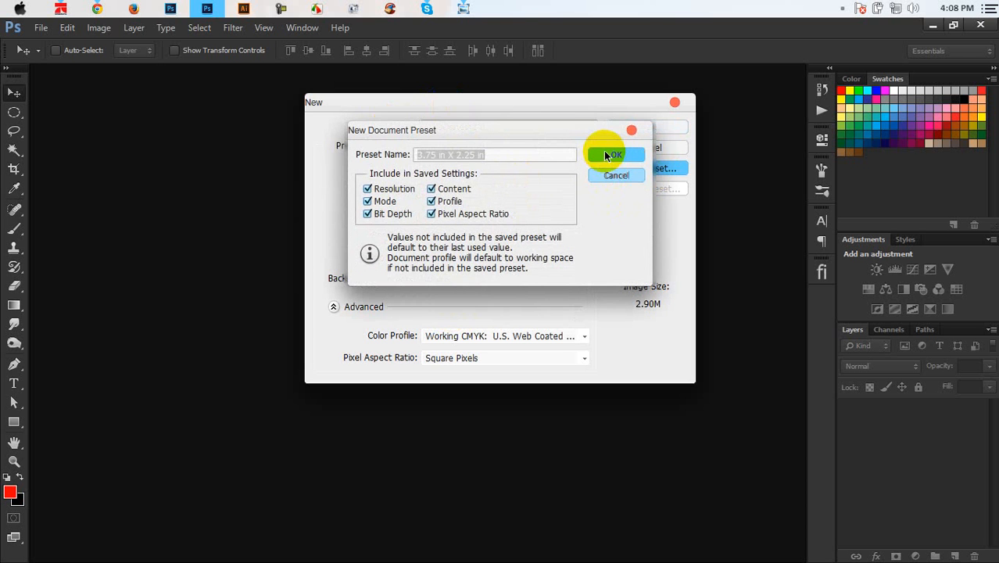
pyautogui.click(604, 151)
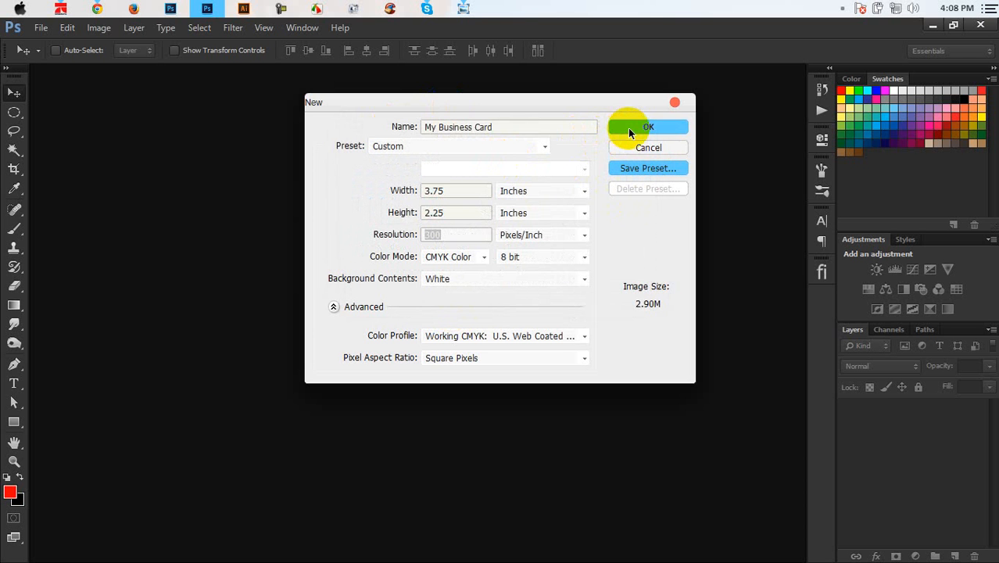
# Step: Create the My Business Card document and zoom in to 400% on its top edge
pyautogui.click(628, 128)
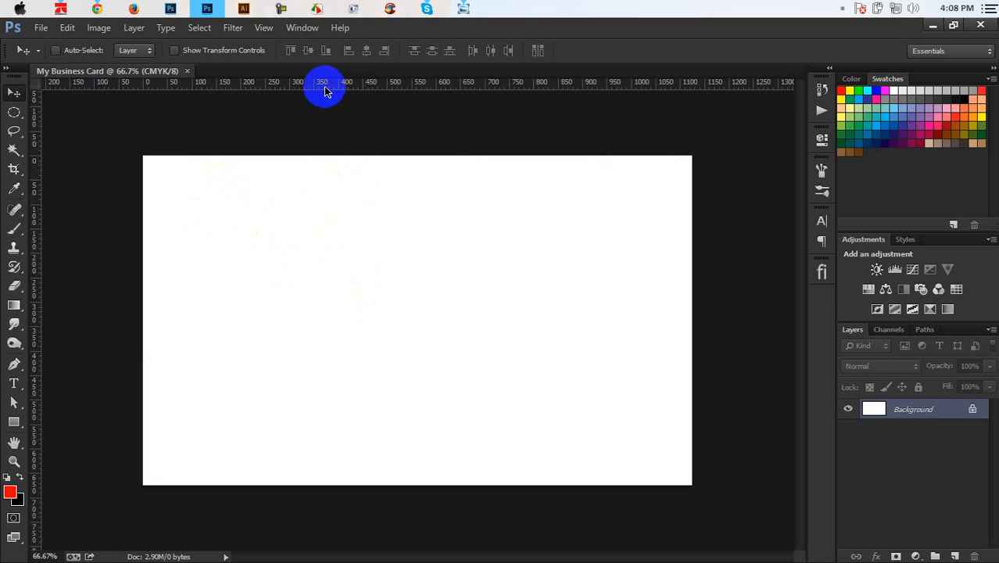
pyautogui.hotkey('ctrl', '+')
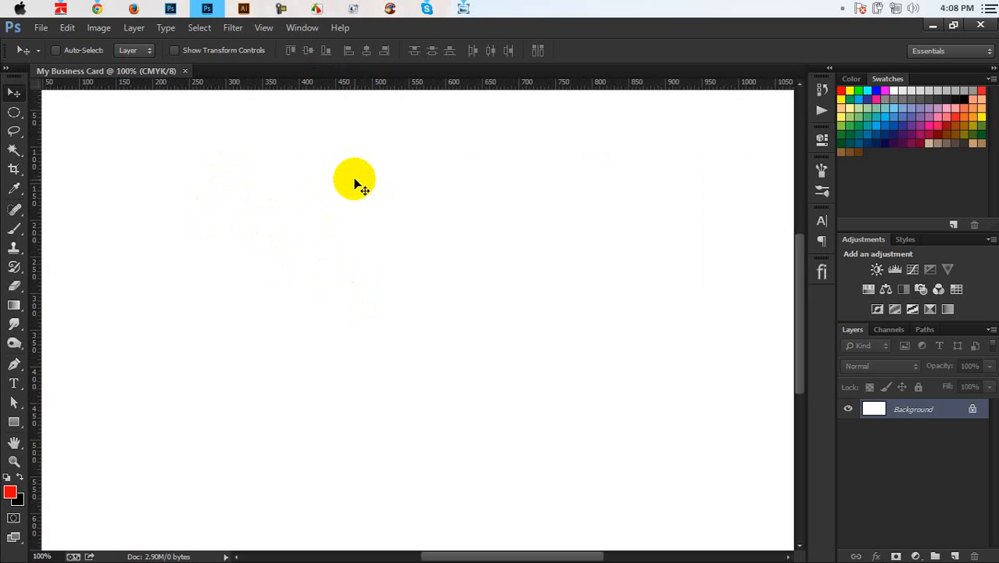
pyautogui.hotkey('ctrl', '+')
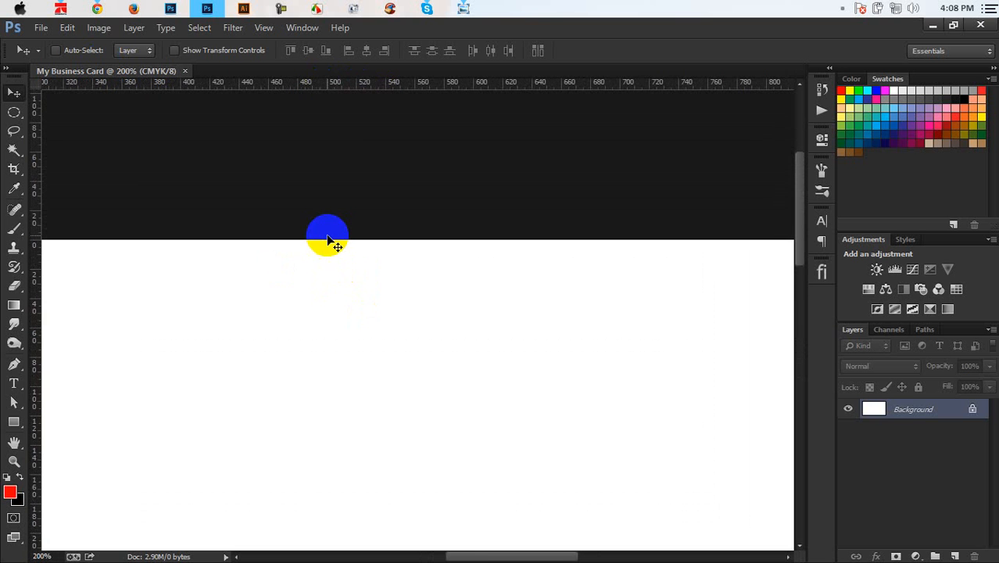
pyautogui.hotkey('ctrl', '+')
pyautogui.hotkey('ctrl', '+')
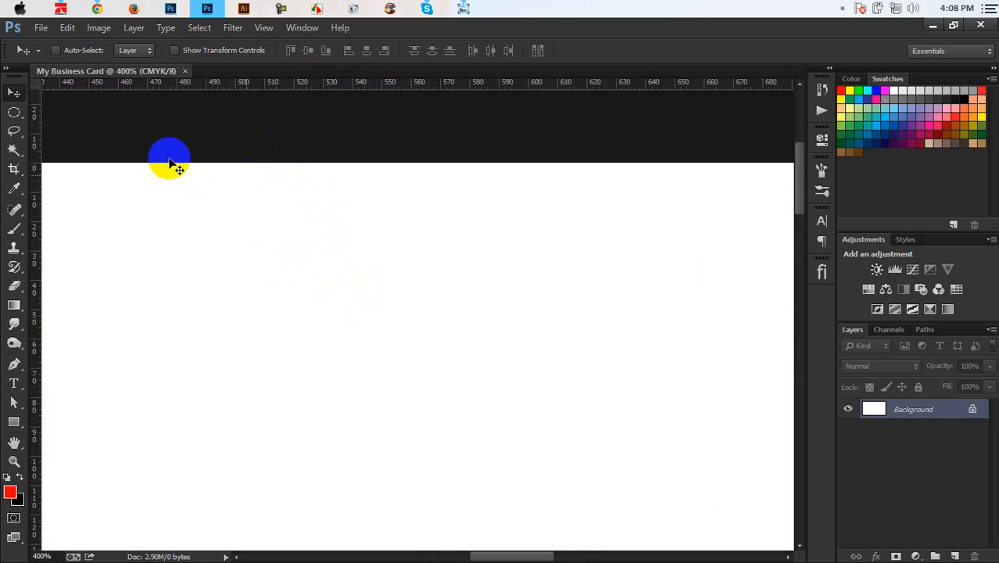
# Step: Switch the rulers to inches and measure down from the card's top edge with the Ruler Tool
pyautogui.click(14, 189)
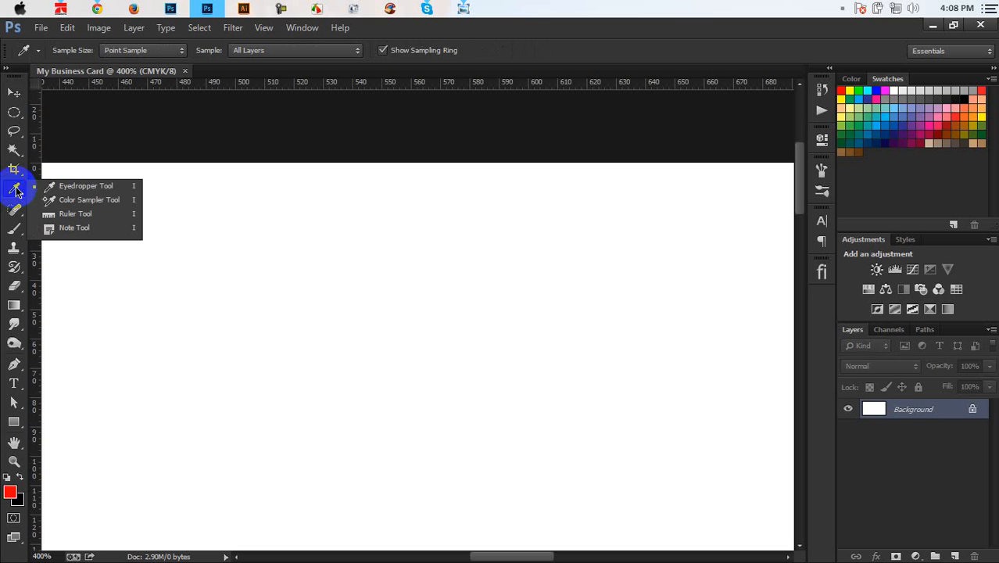
pyautogui.click(61, 215)
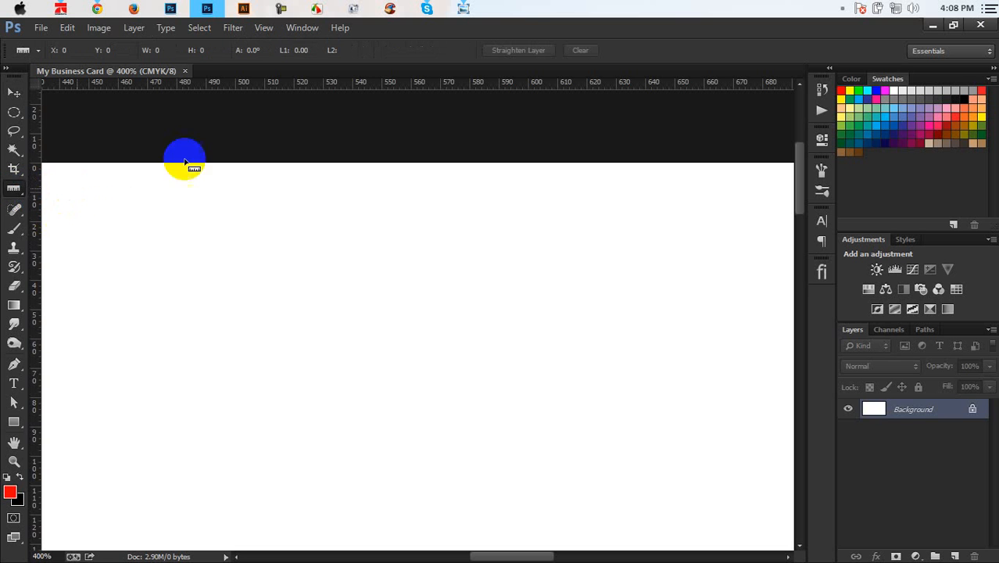
pyautogui.rightClick(285, 85)
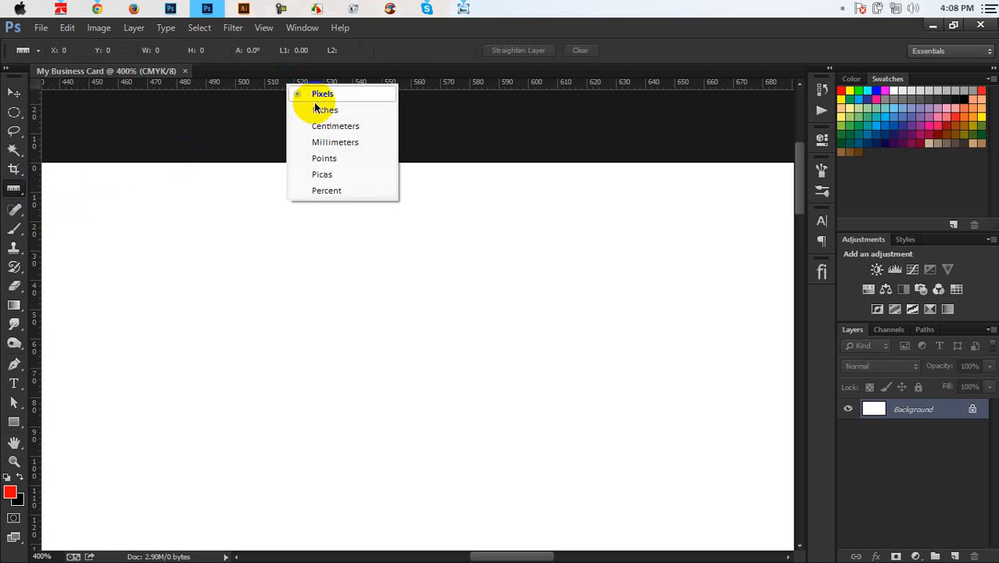
pyautogui.click(317, 110)
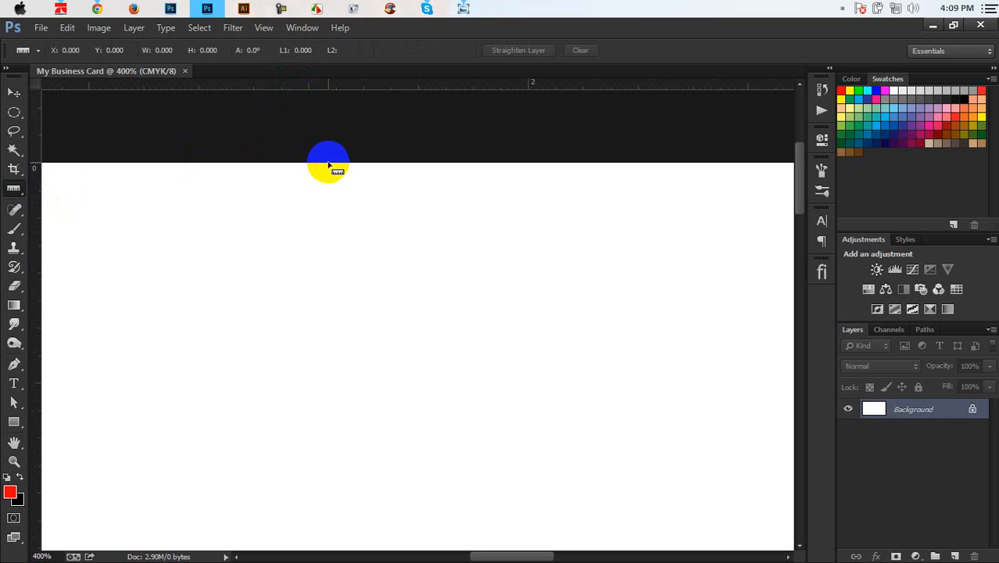
pyautogui.moveTo(328, 163); pyautogui.dragTo(316, 203)
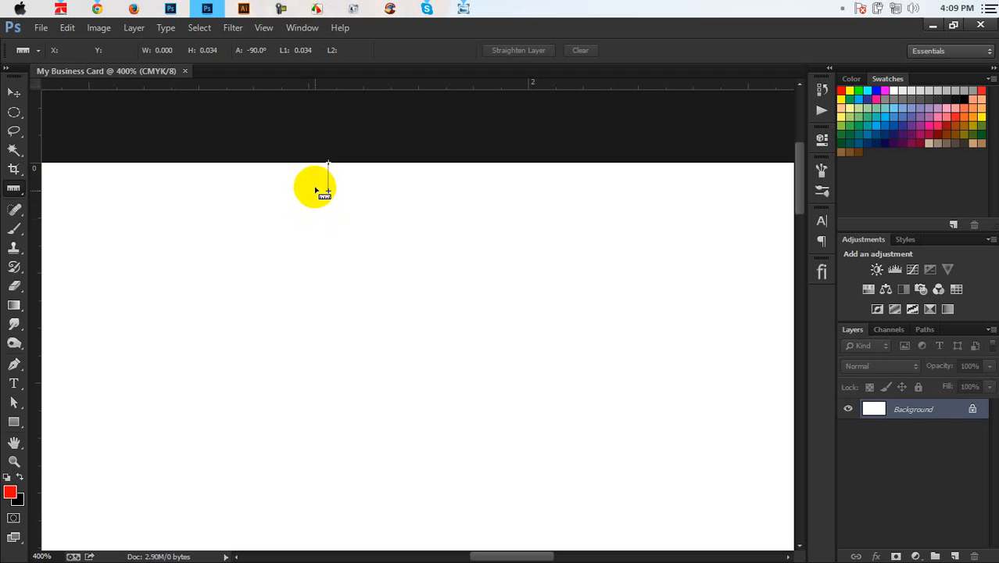
pyautogui.moveTo(316, 190); pyautogui.dragTo(316, 190)
pyautogui.hotkey('ctrl', '-')
pyautogui.hotkey('ctrl', '-')
pyautogui.hotkey('ctrl', '-')
pyautogui.hotkey('ctrl', '-')
pyautogui.hotkey('ctrl', '-')
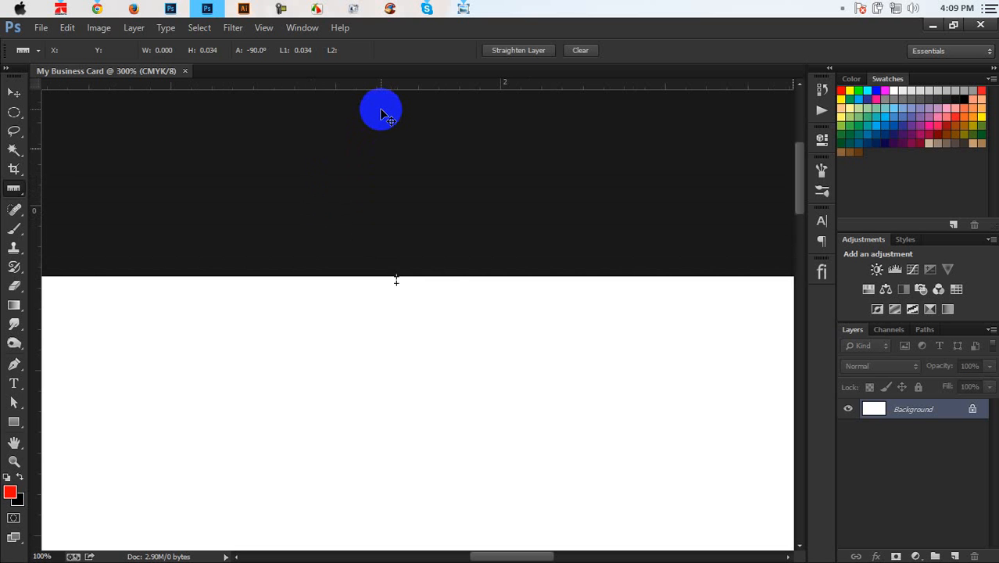
pyautogui.hotkey('ctrl', '+')
pyautogui.click(14, 92)
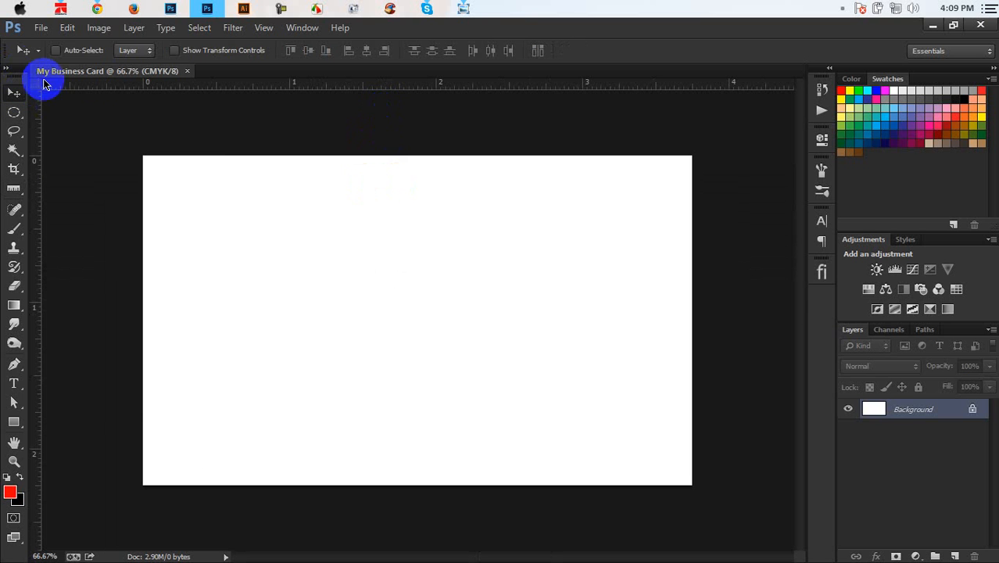
# Step: Create a second new document sized 3.5 × 2 inches
pyautogui.click(43, 28)
pyautogui.click(58, 53)
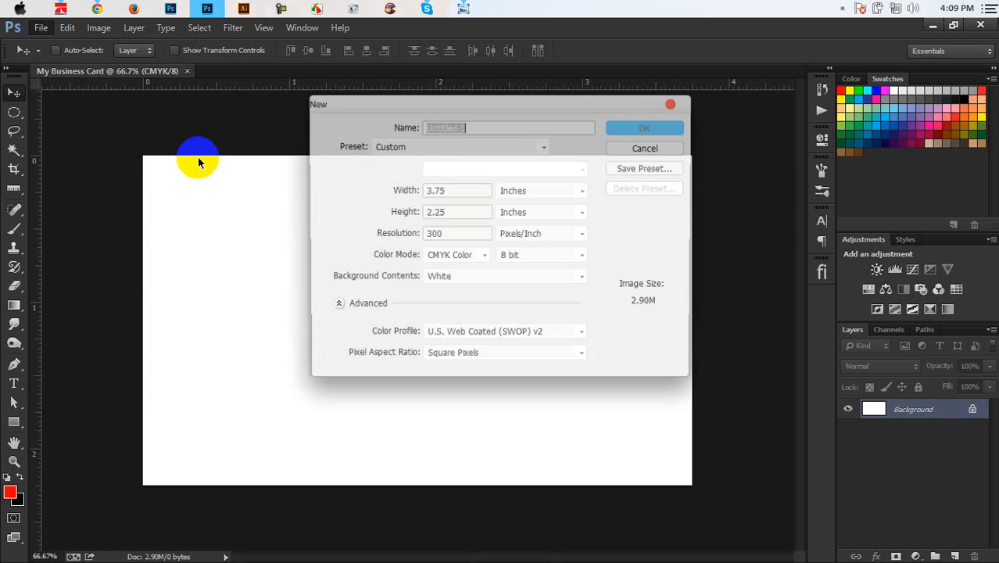
pyautogui.click(432, 190)
pyautogui.doubleClick(432, 190)
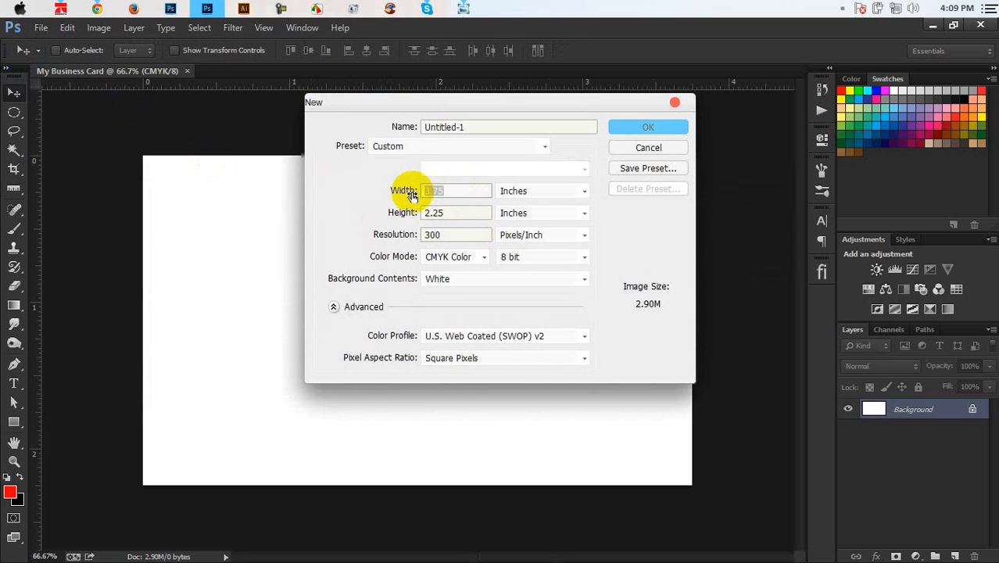
pyautogui.write('3.')
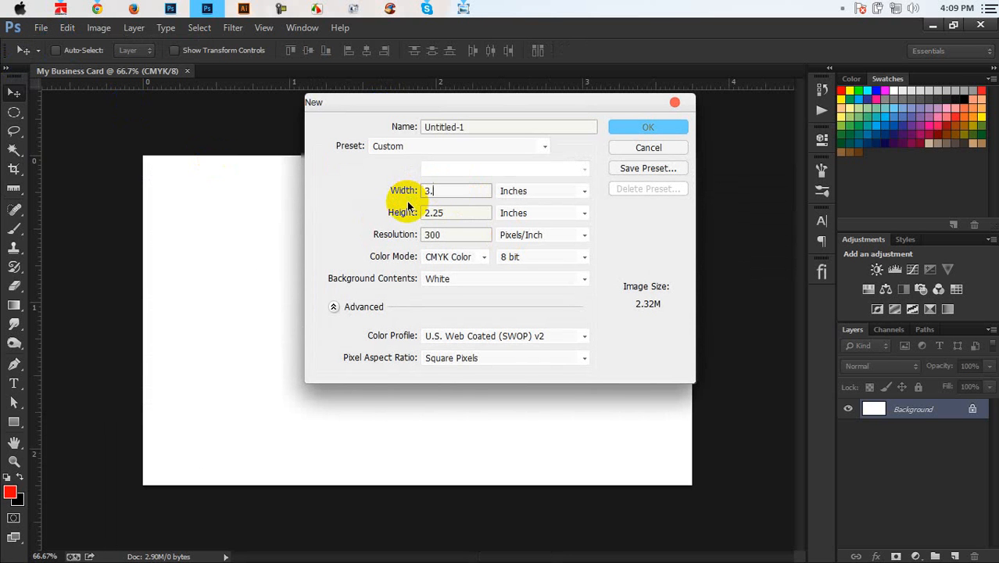
pyautogui.write('5')
pyautogui.doubleClick(458, 212)
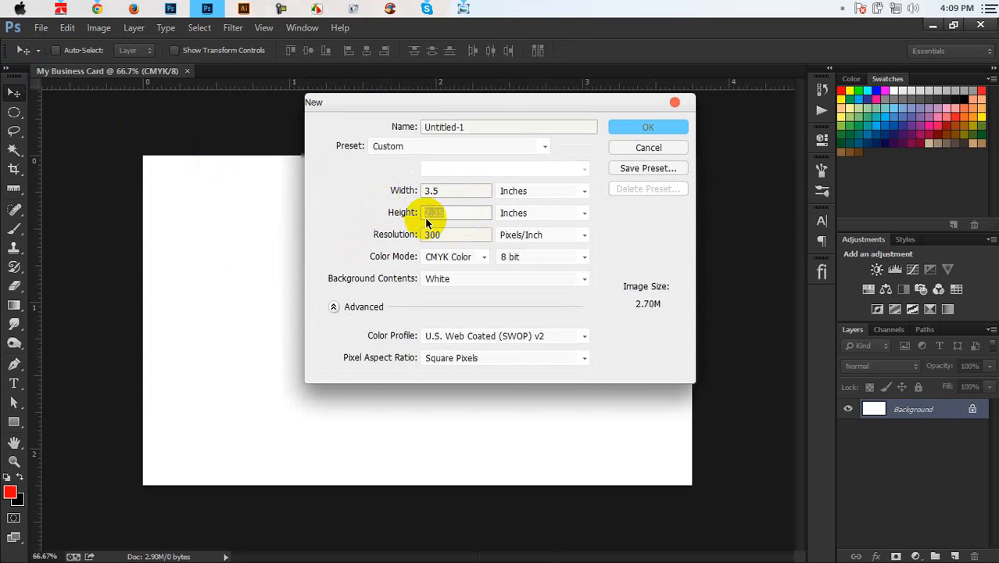
pyautogui.write('2')
pyautogui.click(642, 127)
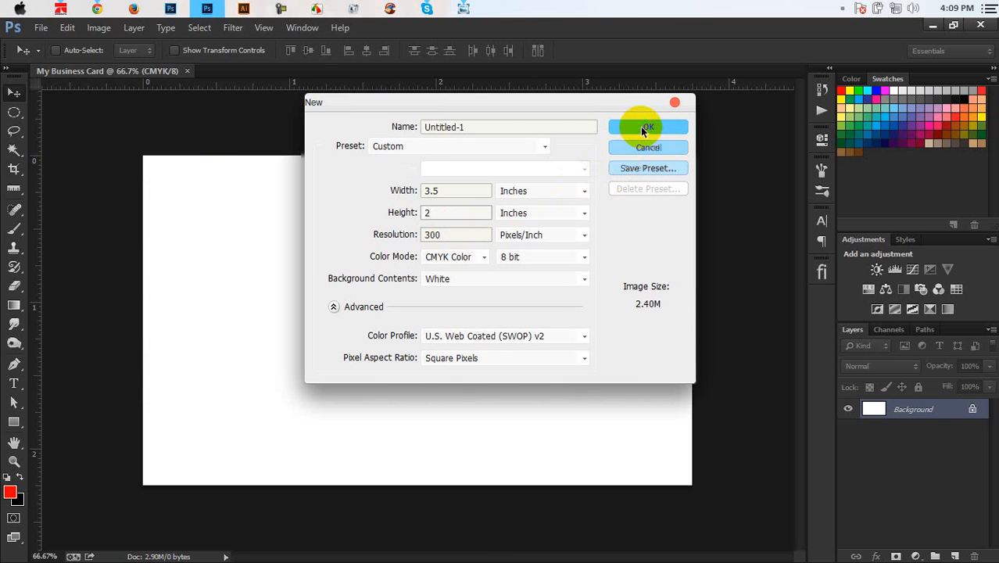
# Step: Fill Untitled-1 with red and drag that layer into My Business Card
pyautogui.click(113, 72)
pyautogui.click(228, 72)
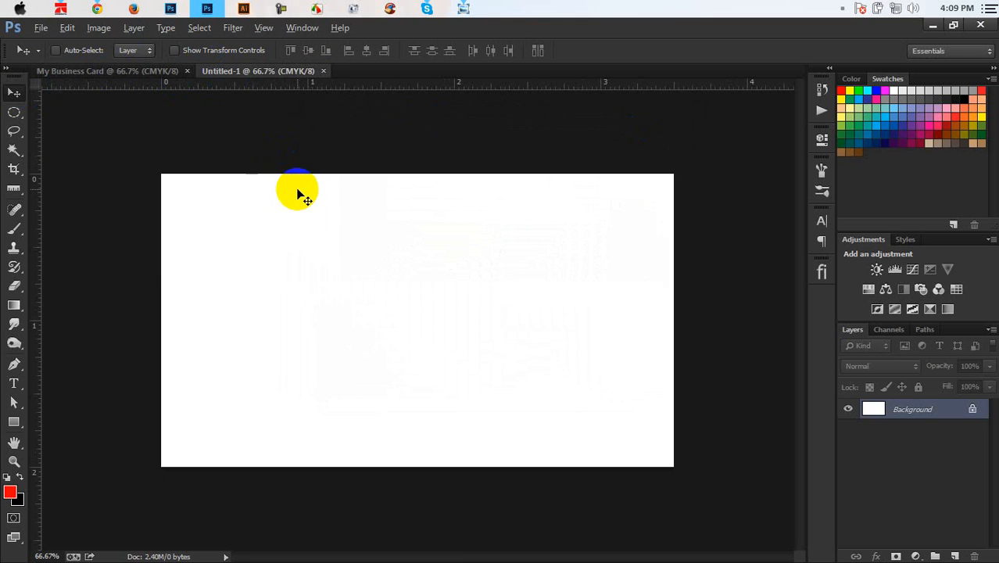
pyautogui.hotkey('alt', 'BackSpace')
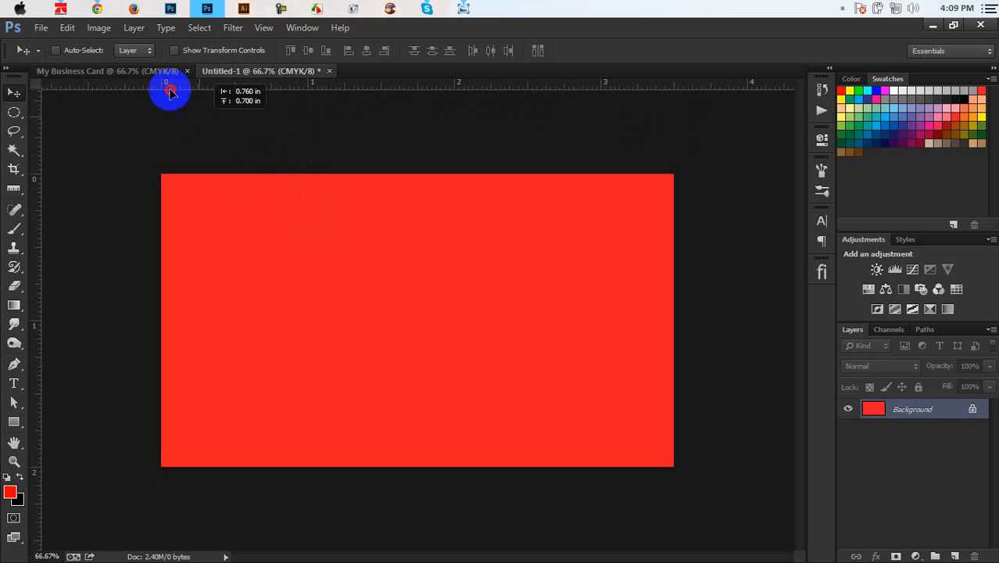
pyautogui.moveTo(157, 72); pyautogui.dragTo(326, 240)
# Step: Select all and align the red rectangle to the horizontal and vertical centres
pyautogui.hotkey('ctrl', 'a')
pyautogui.click(367, 52)
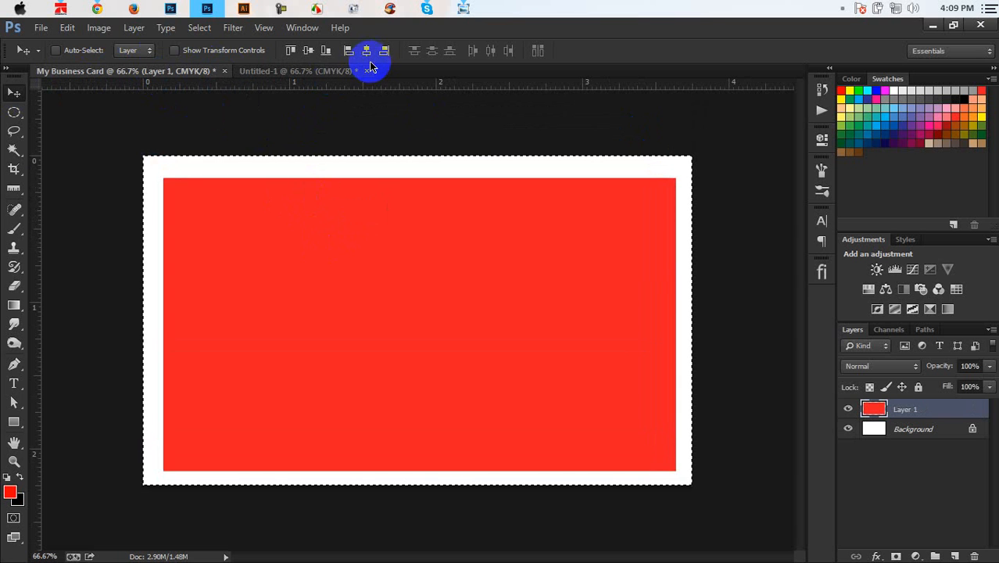
pyautogui.click(307, 50)
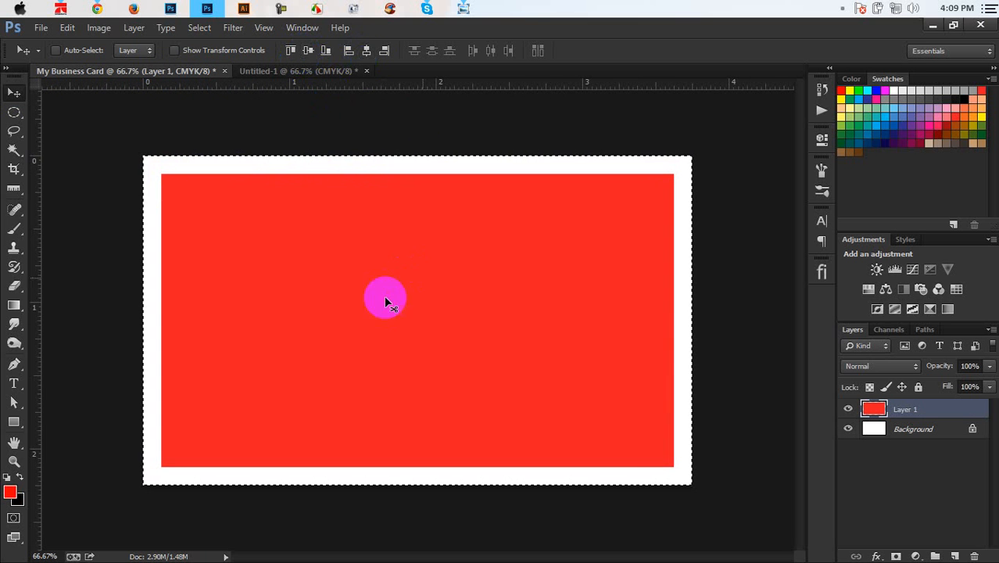
# Step: Deselect, place guides on the rectangle's left and top edges, and switch rulers to pixels
pyautogui.hotkey('ctrl', 'd')
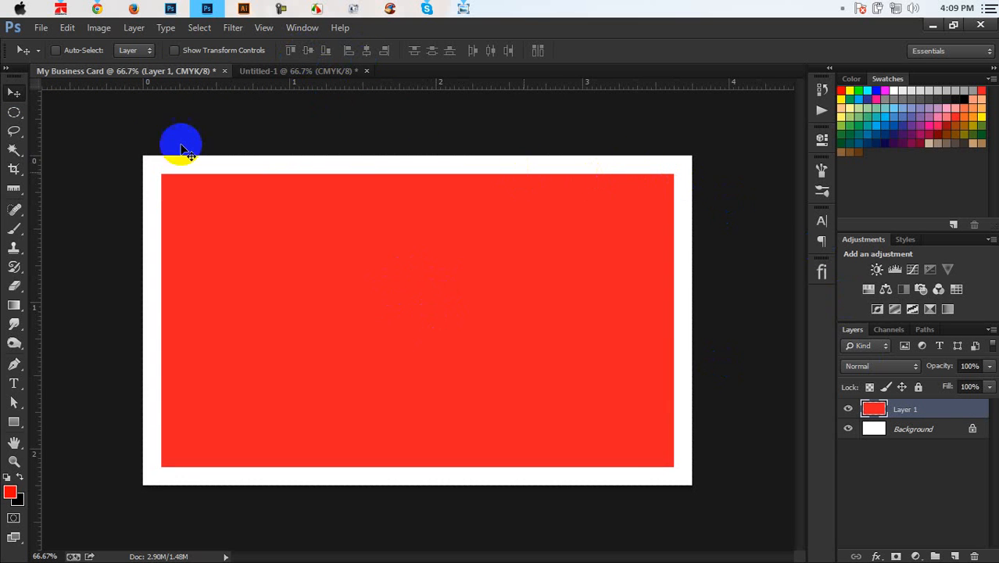
pyautogui.moveTo(34, 179); pyautogui.dragTo(161, 227)
pyautogui.moveTo(307, 83); pyautogui.dragTo(310, 174)
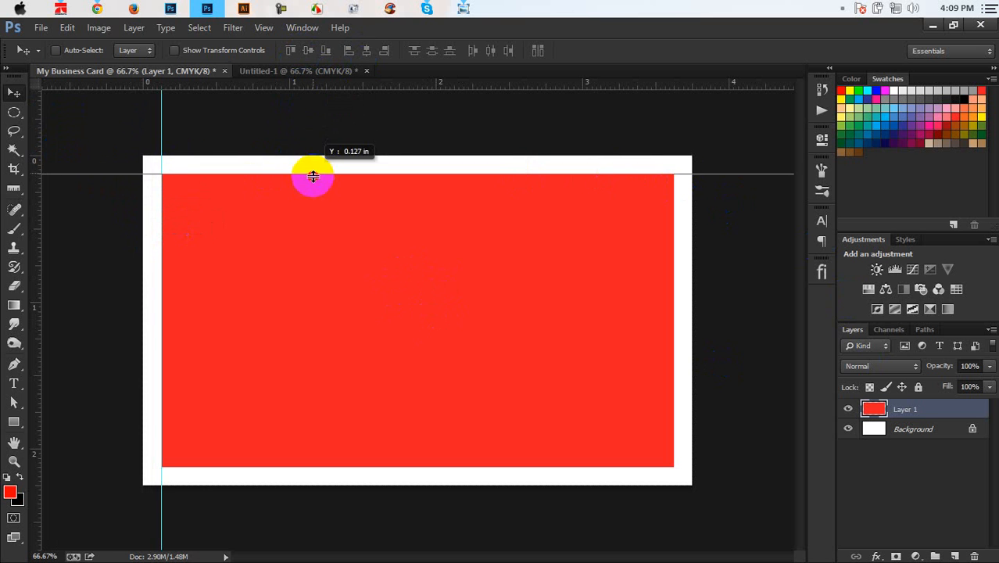
pyautogui.rightClick(348, 92)
pyautogui.click(356, 89)
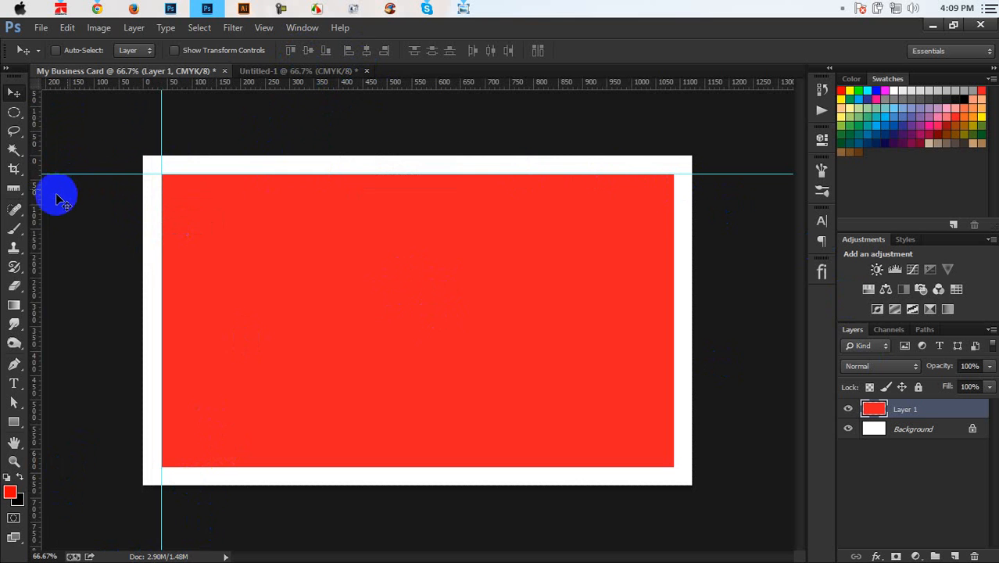
# Step: Place guides on the rectangle's right and bottom edges and delete the red layer
pyautogui.moveTo(38, 211); pyautogui.dragTo(674, 411)
pyautogui.moveTo(256, 83); pyautogui.dragTo(342, 470)
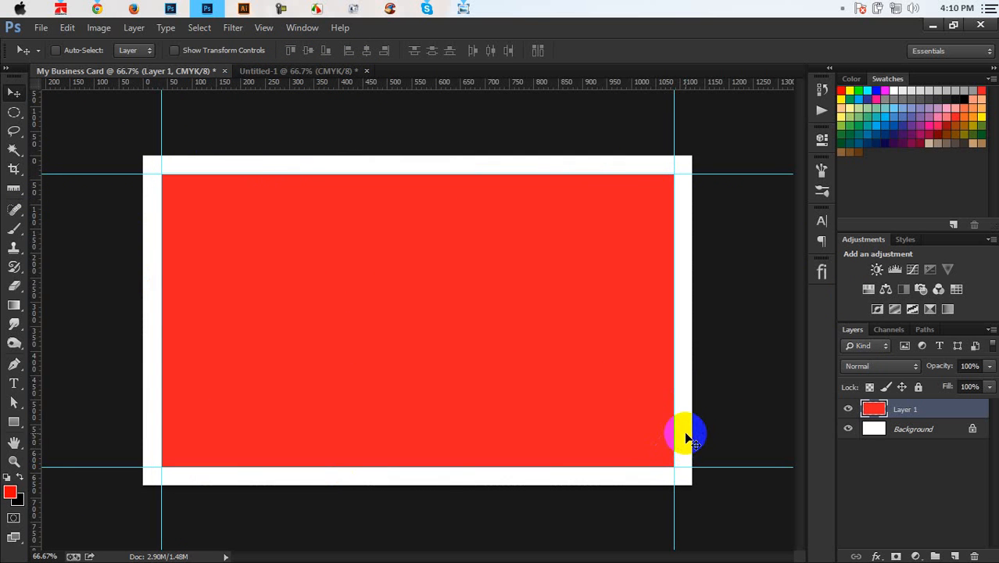
pyautogui.press('Delete')
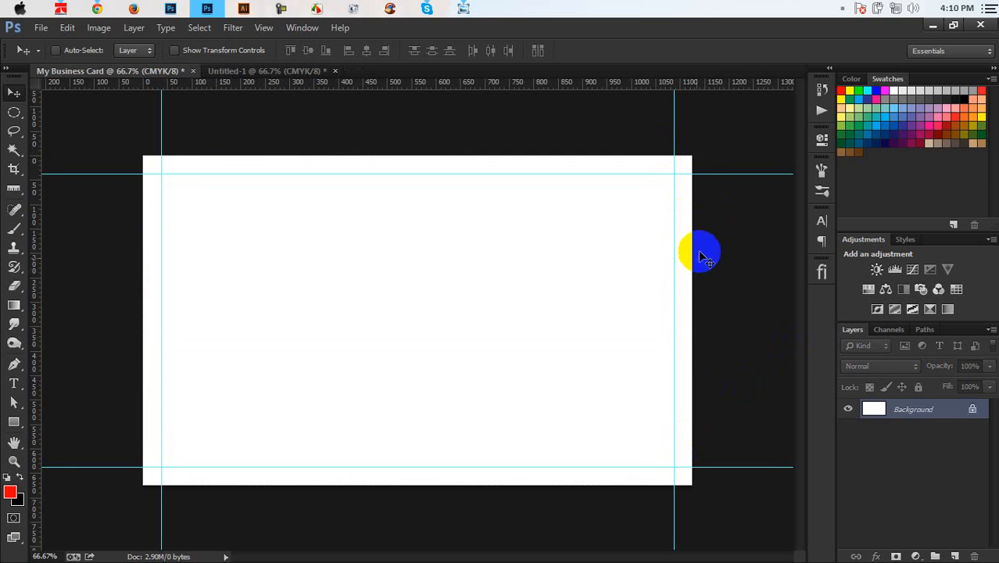
# Step: Close Untitled-1 without saving changes
pyautogui.hotkey('ctrl', '+')
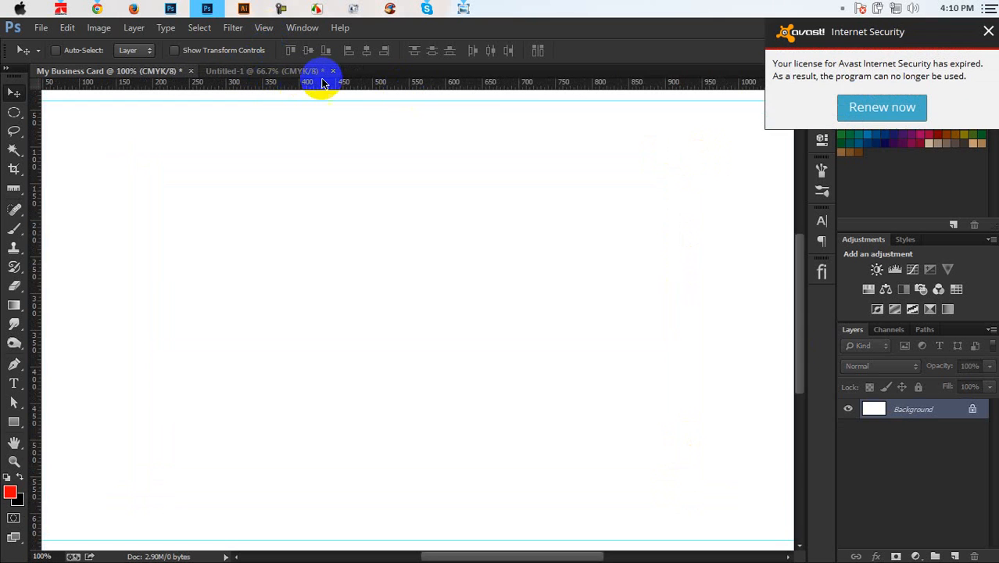
pyautogui.click(333, 72)
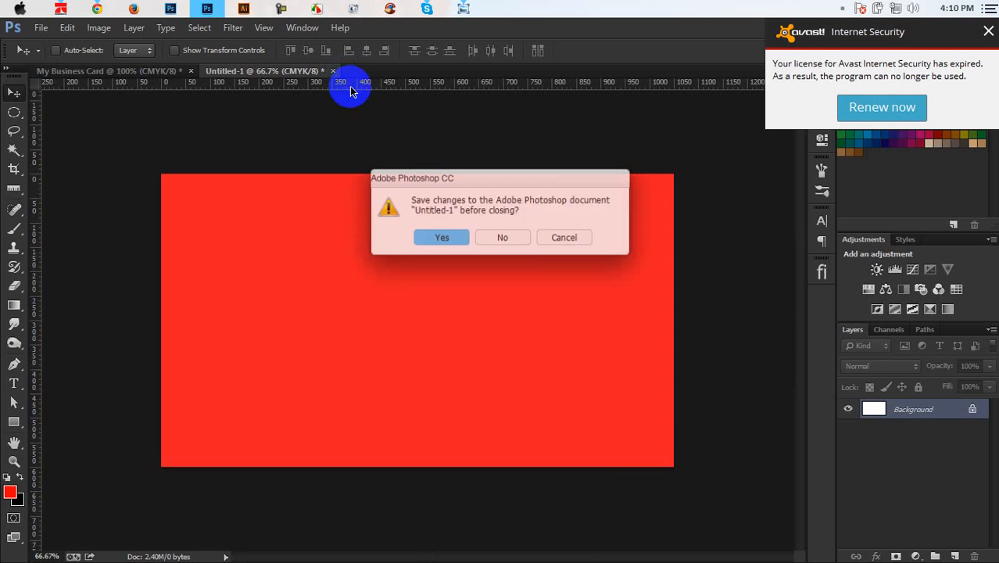
pyautogui.click(506, 236)
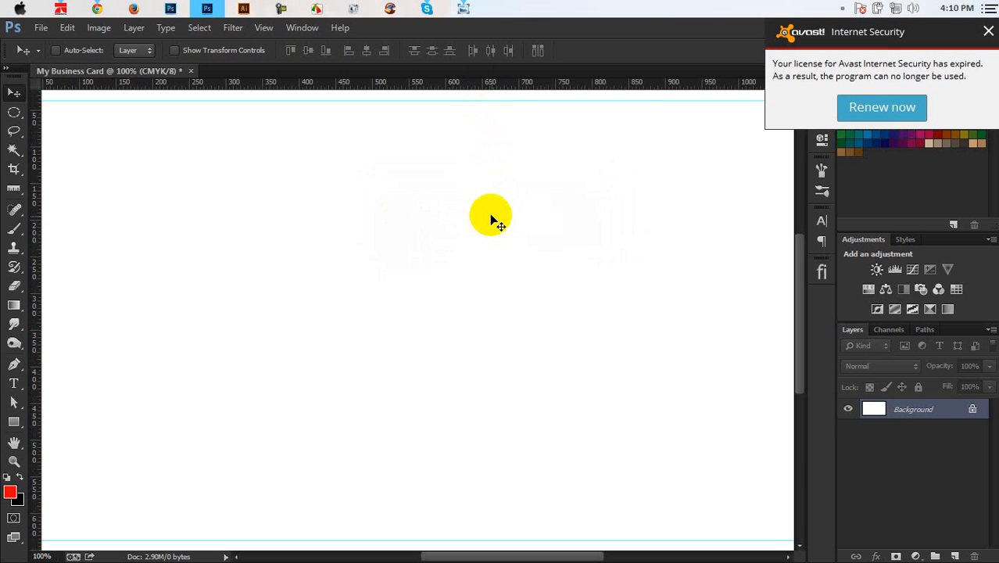
pyautogui.hotkey('ctrl', '-')
pyautogui.hotkey('ctrl', '-')
# Step: Zoom in on the top margin and measure 38 pixels below the top guide
pyautogui.moveTo(461, 93); pyautogui.dragTo(468, 49)
pyautogui.hotkey('ctrl', '+')
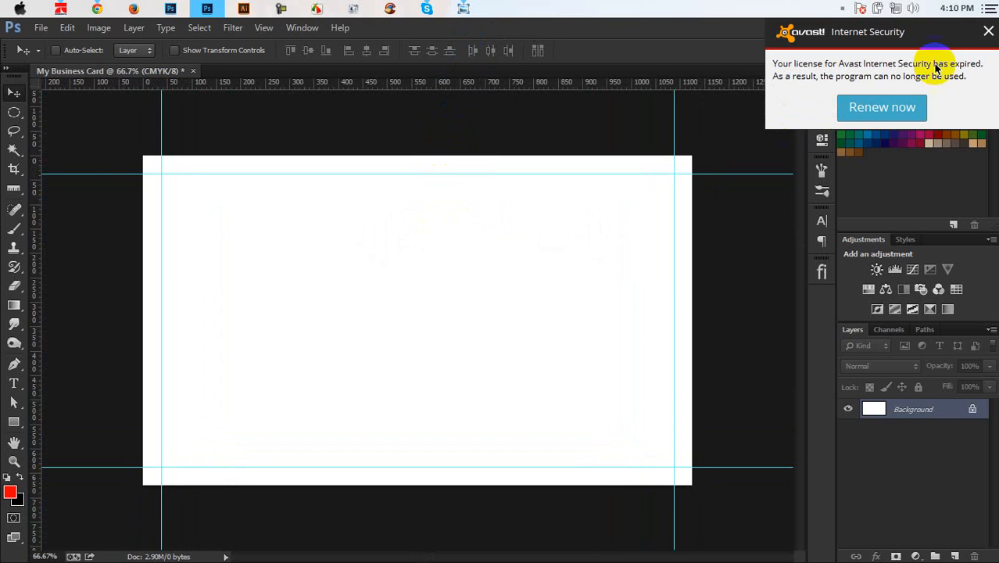
pyautogui.click(989, 31)
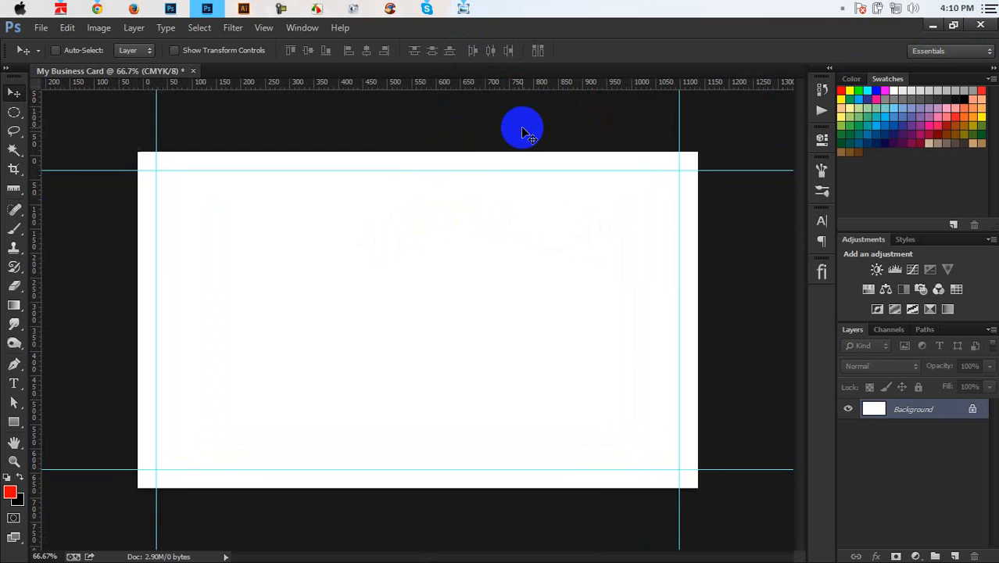
pyautogui.hotkey('ctrl', '+')
pyautogui.scroll(3, 469, 328)
pyautogui.hotkey('ctrl', '+')
pyautogui.hotkey('ctrl', '+')
pyautogui.hotkey('ctrl', '+')
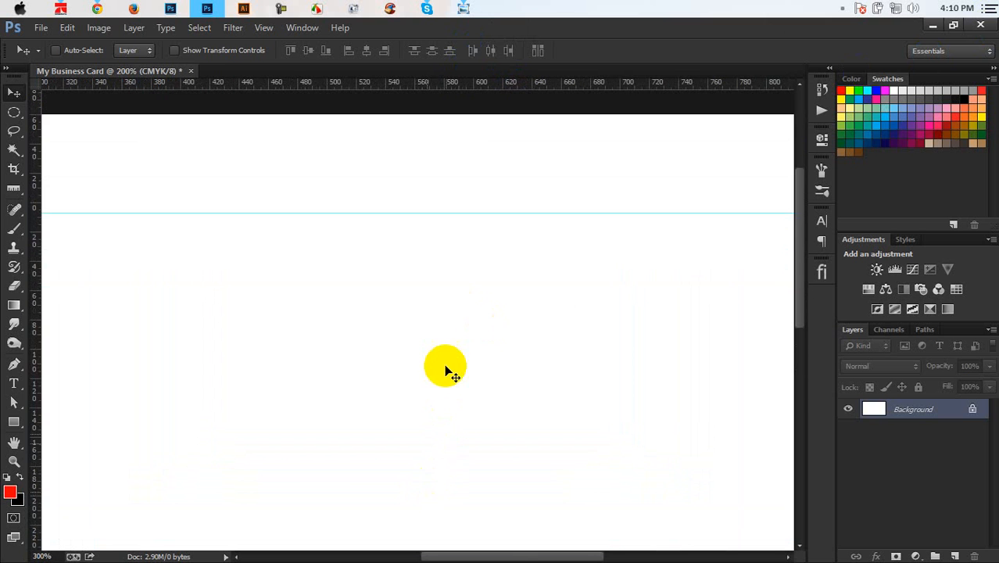
pyautogui.click(14, 189)
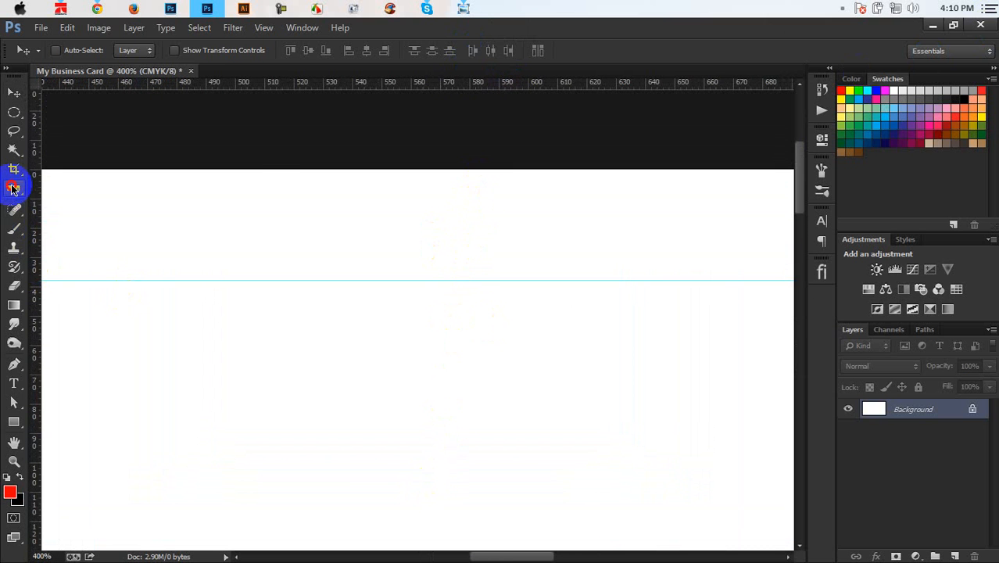
pyautogui.moveTo(272, 170); pyautogui.dragTo(263, 281)
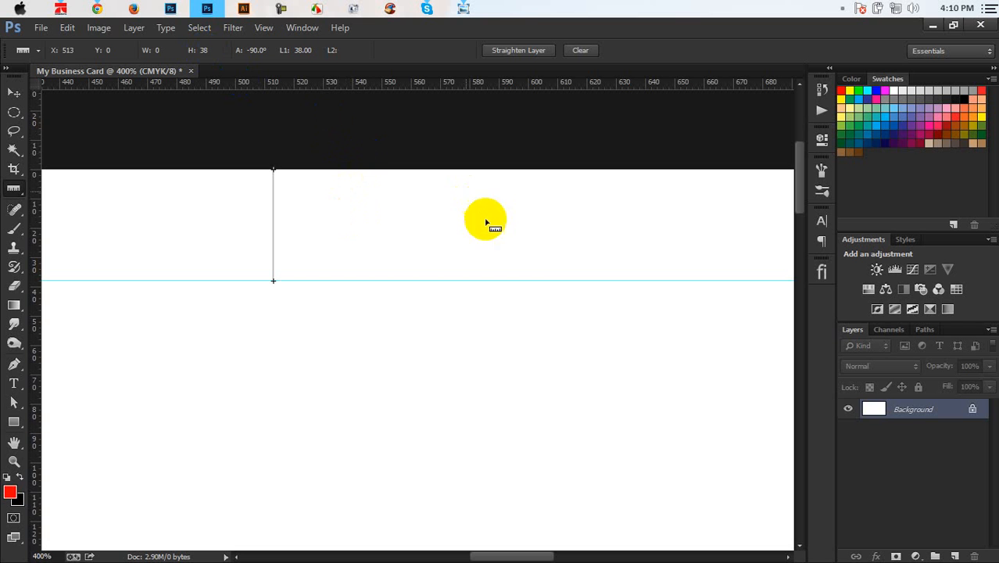
pyautogui.moveTo(408, 283); pyautogui.dragTo(405, 395)
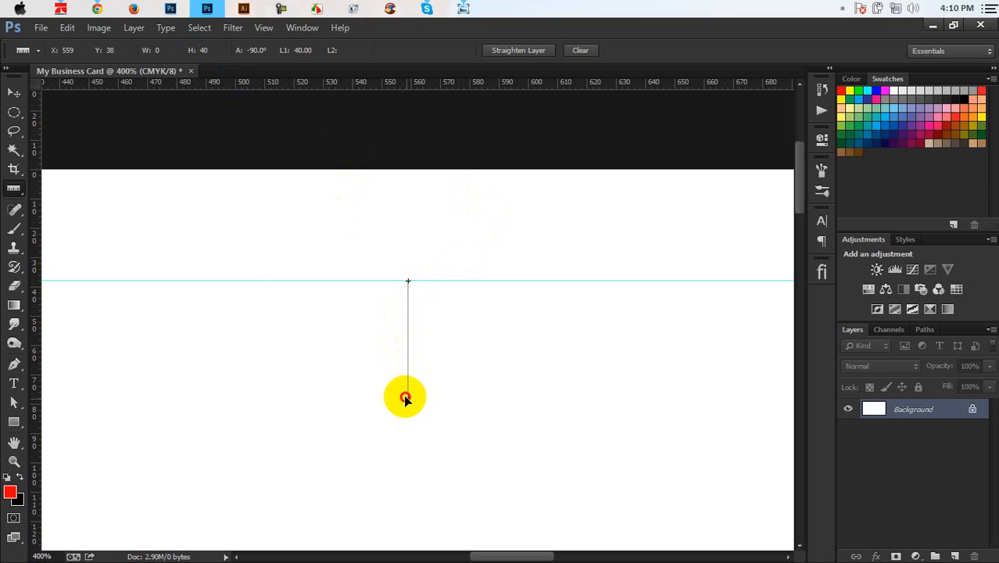
pyautogui.moveTo(401, 393); pyautogui.dragTo(401, 393)
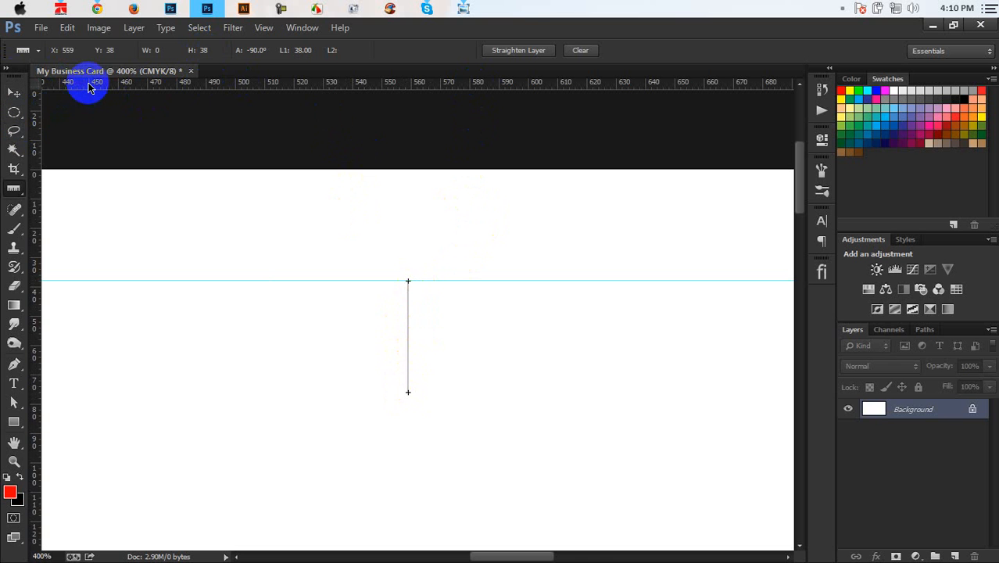
# Step: Drag a horizontal guide to the 38-pixel mark below the top margin guide
pyautogui.moveTo(89, 87); pyautogui.dragTo(144, 398)
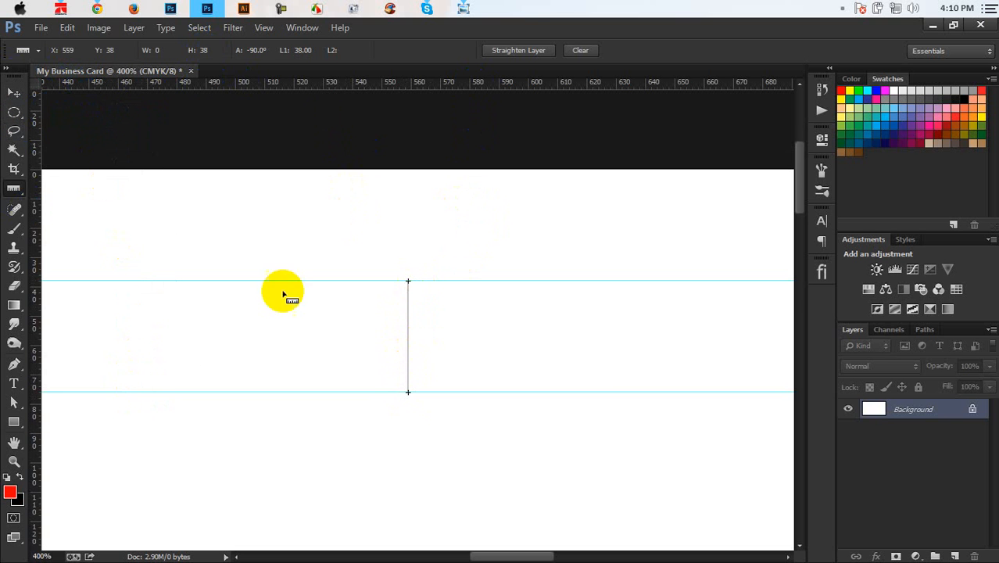
pyautogui.click(11, 113)
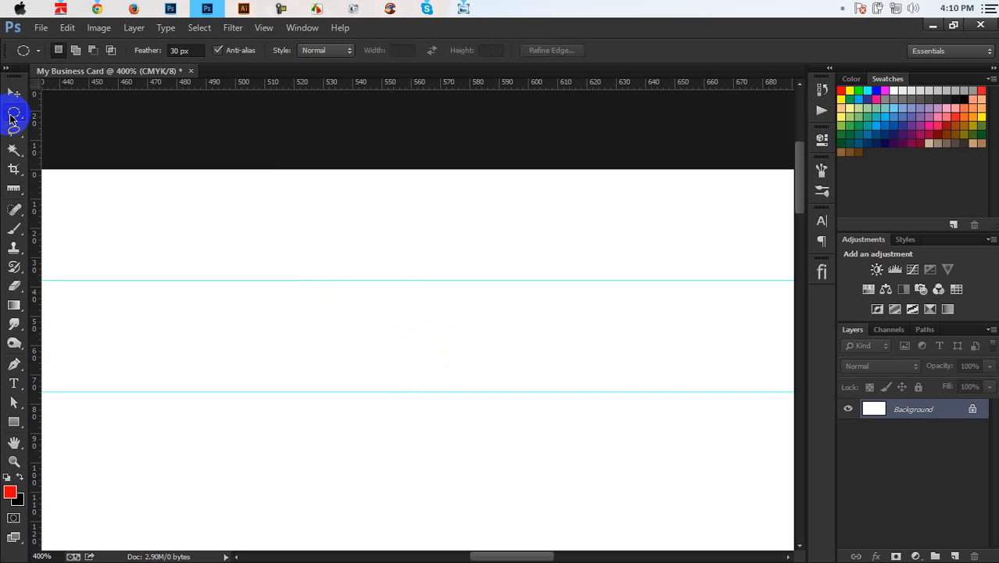
pyautogui.click(12, 92)
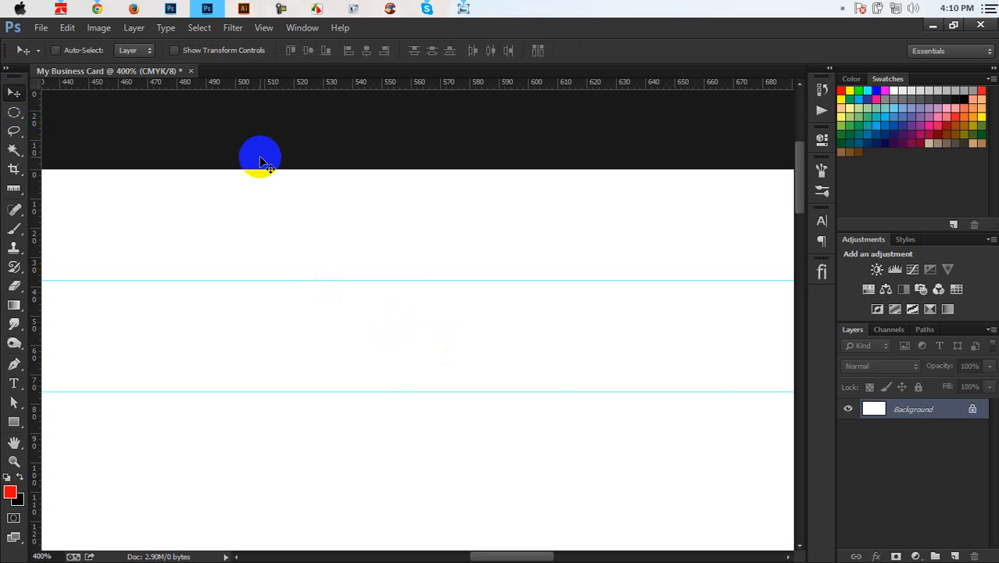
pyautogui.hotkey('ctrl', '-')
pyautogui.hotkey('ctrl', '-')
pyautogui.hotkey('ctrl', '-')
pyautogui.hotkey('ctrl', '-')
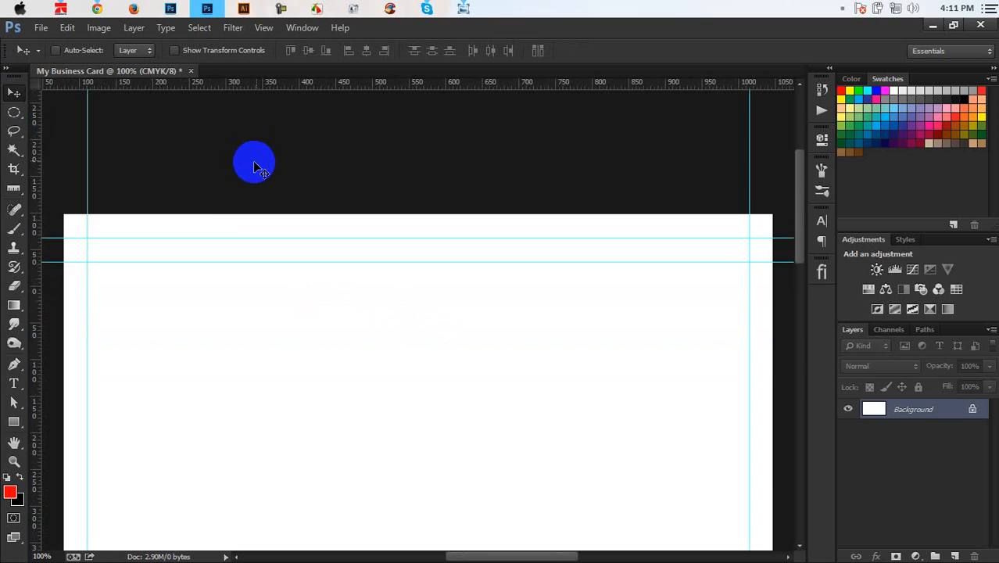
pyautogui.hotkey('ctrl', '+')
pyautogui.moveTo(302, 328); pyautogui.dragTo(524, 229)
pyautogui.hotkey('ctrl', '+')
pyautogui.hotkey('ctrl', '+')
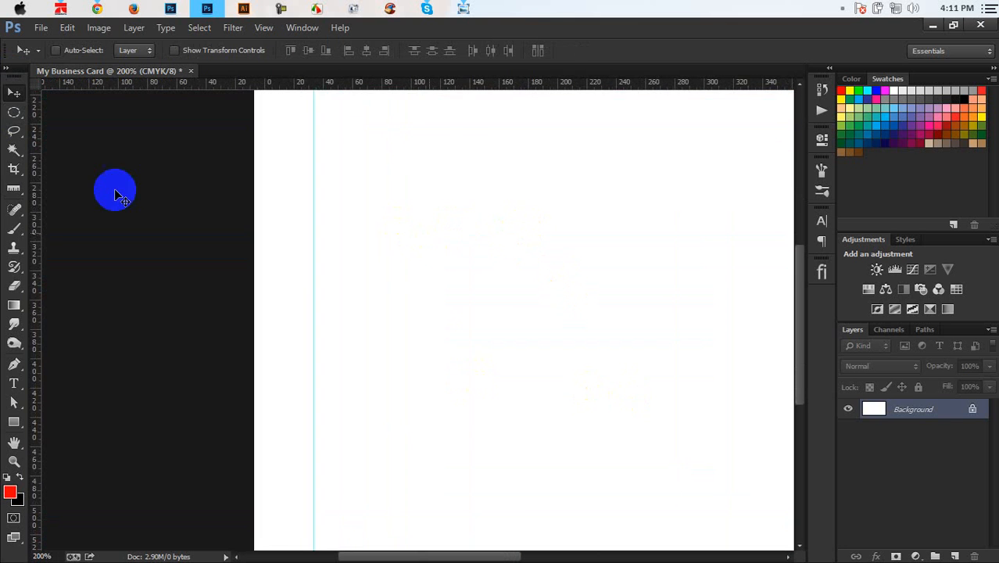
pyautogui.click(14, 187)
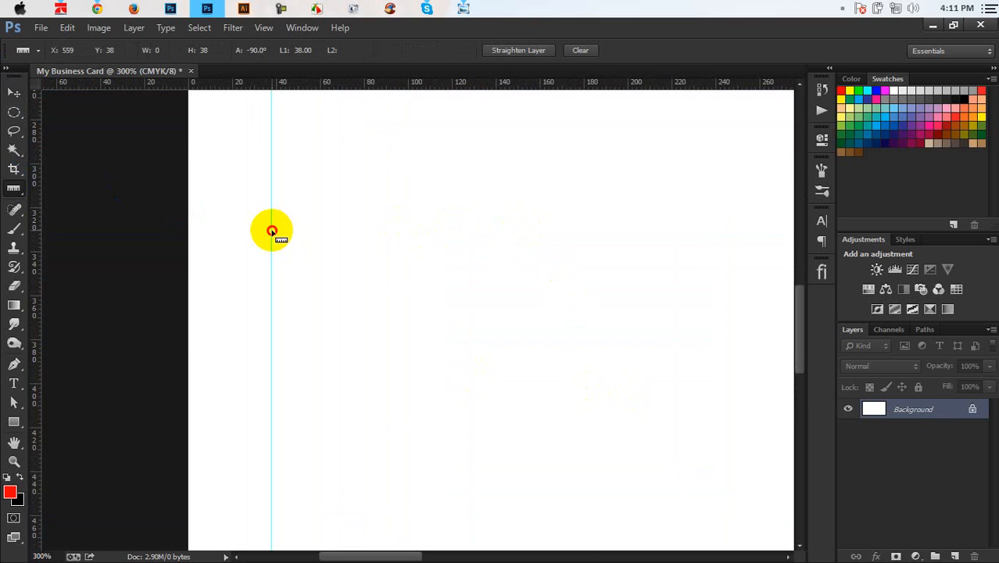
# Step: Add guides 38 pixels inside the left and bottom margin guides
pyautogui.moveTo(271, 231); pyautogui.dragTo(354, 233)
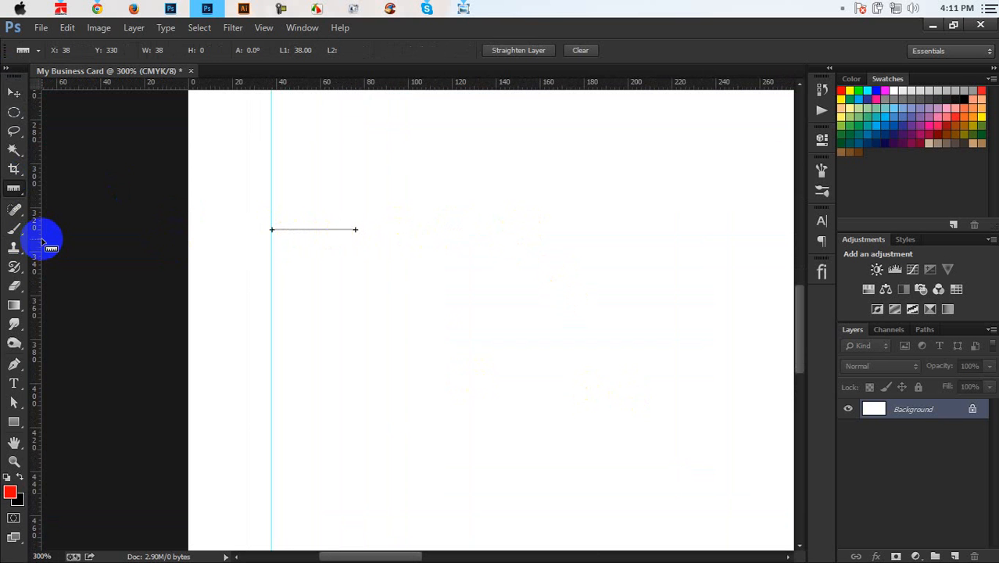
pyautogui.moveTo(39, 241); pyautogui.dragTo(354, 309)
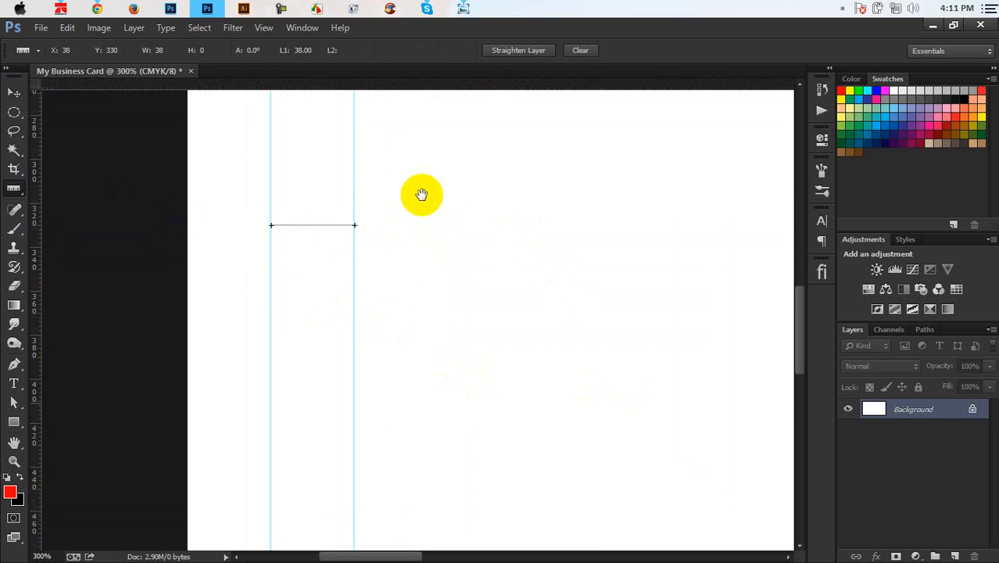
pyautogui.moveTo(422, 194); pyautogui.dragTo(408, 145)
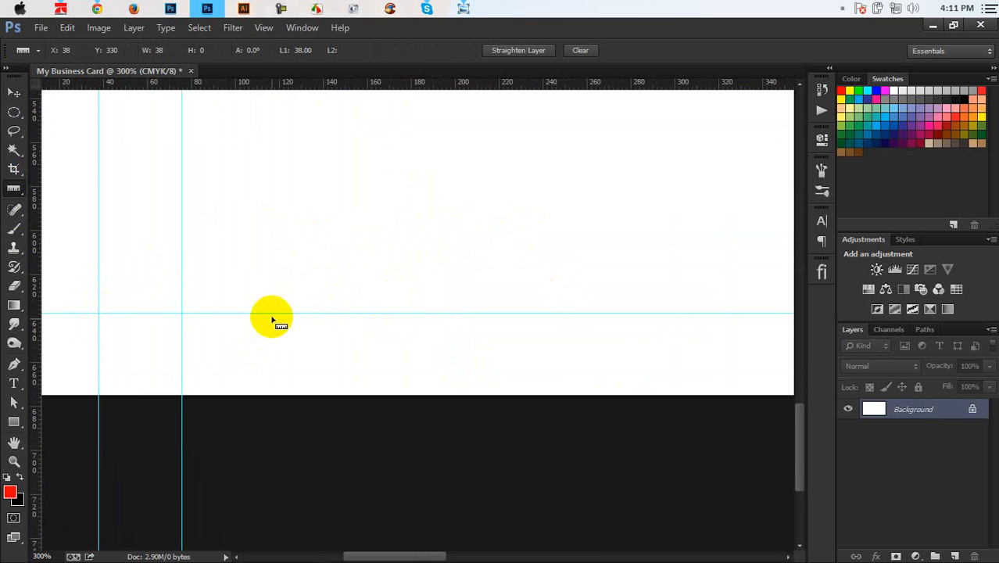
pyautogui.moveTo(271, 314); pyautogui.dragTo(257, 248)
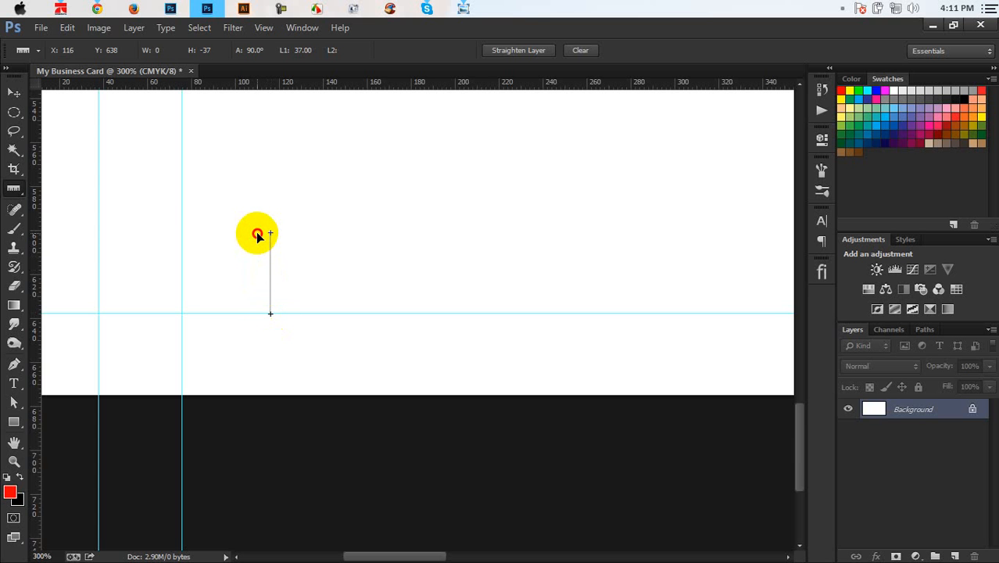
pyautogui.moveTo(290, 85); pyautogui.dragTo(313, 230)
pyautogui.moveTo(406, 293); pyautogui.dragTo(184, 328)
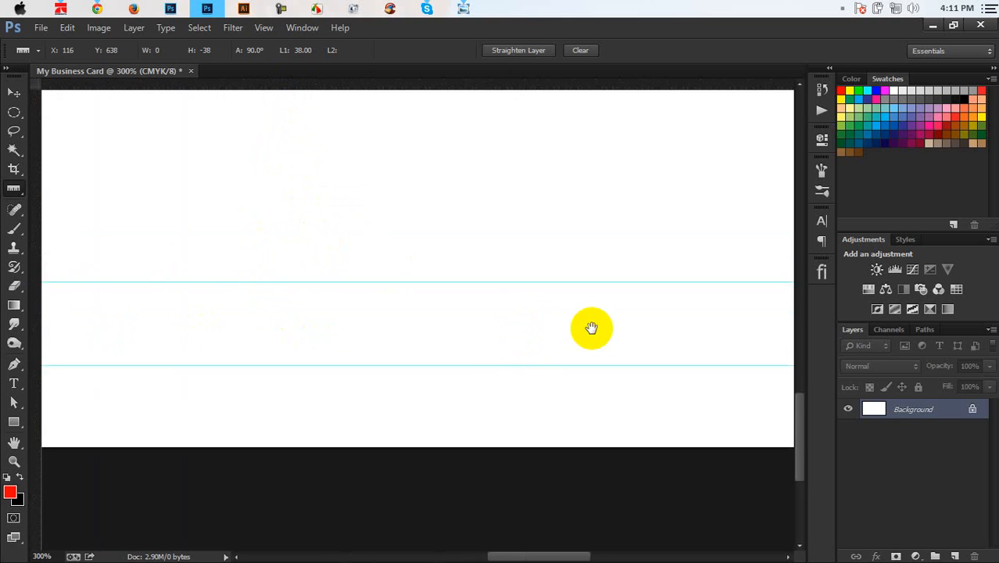
# Step: Add a guide 38 pixels inside the right margin guide and zoom out to the whole card
pyautogui.moveTo(591, 327); pyautogui.dragTo(452, 282)
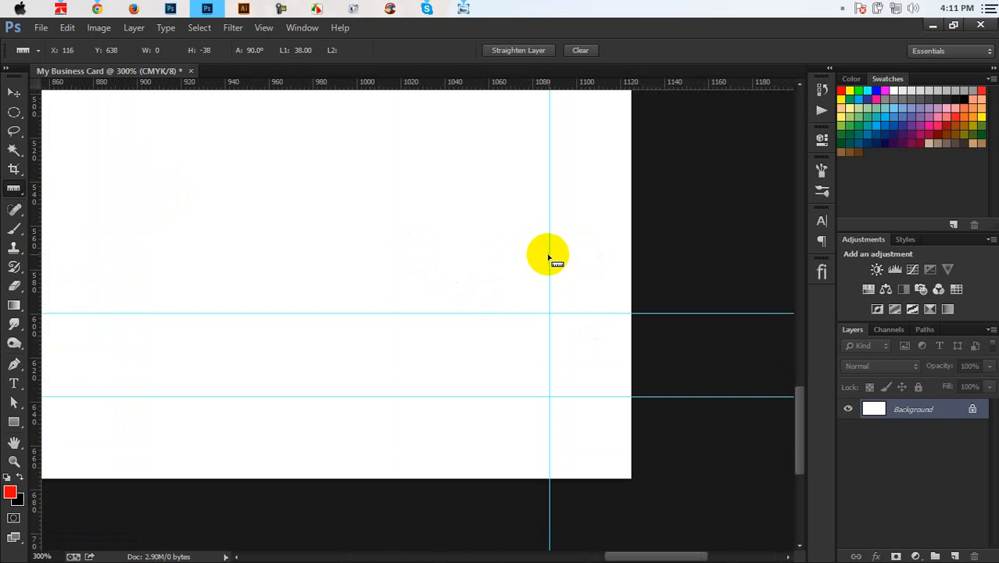
pyautogui.moveTo(549, 254); pyautogui.dragTo(467, 255)
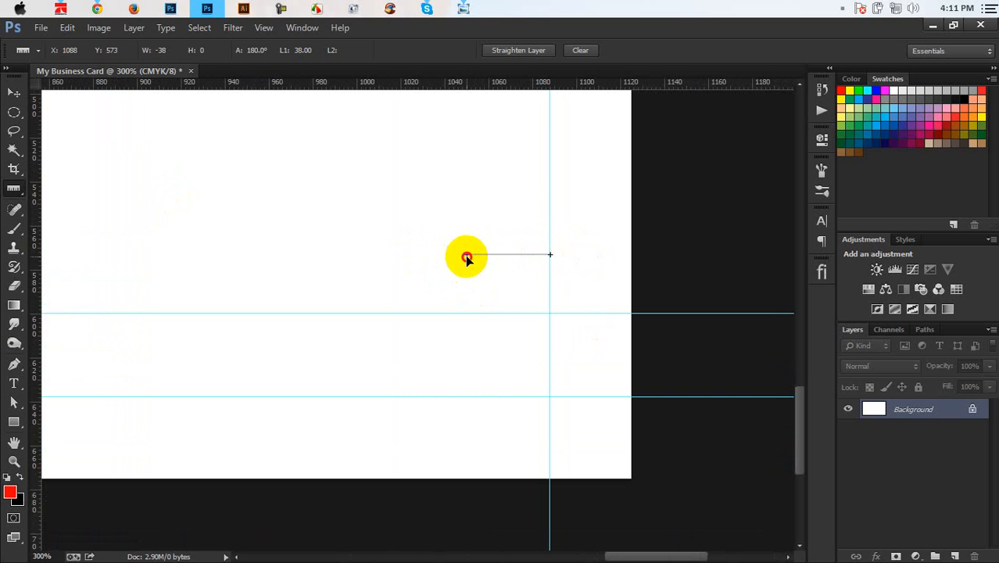
pyautogui.moveTo(35, 261); pyautogui.dragTo(466, 346)
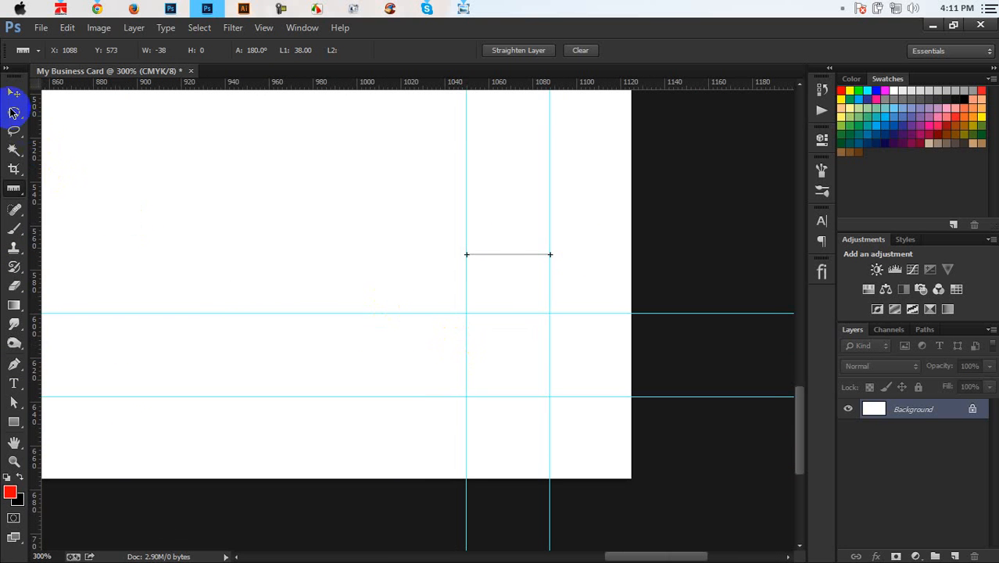
pyautogui.click(12, 95)
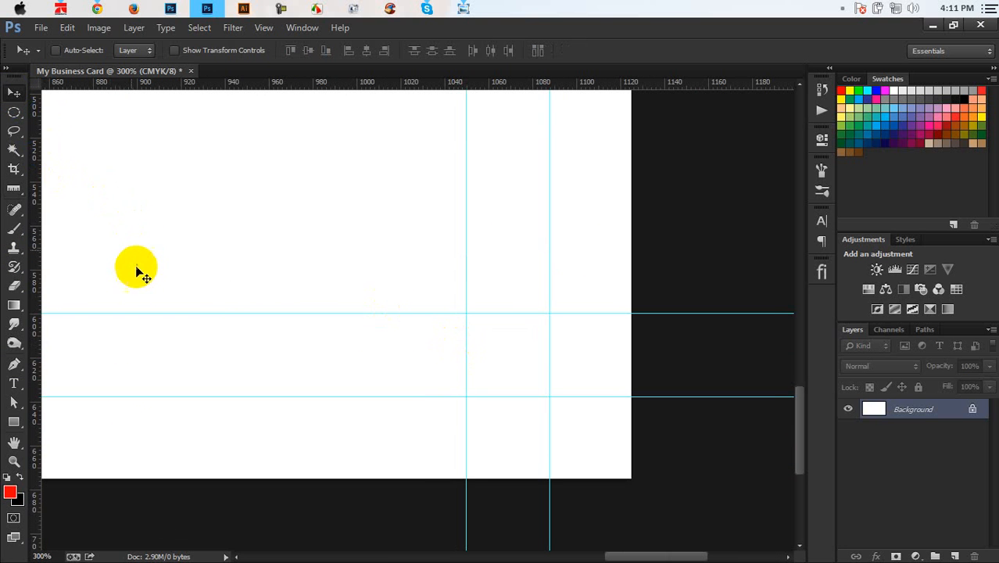
pyautogui.hotkey('ctrl', '-')
pyautogui.hotkey('ctrl', '-')
pyautogui.hotkey('ctrl', '-')
pyautogui.hotkey('ctrl', '-')
pyautogui.hotkey('ctrl', '+')
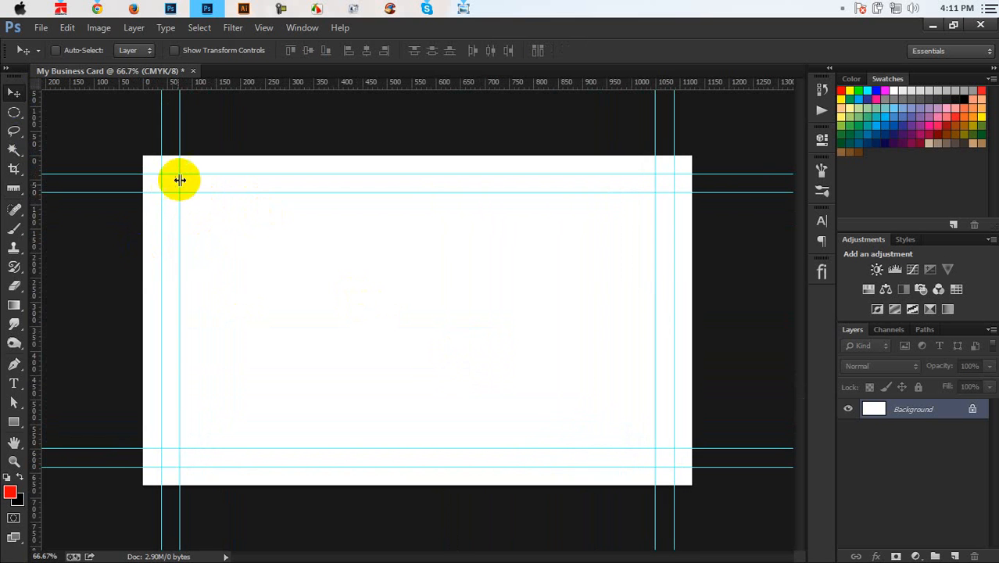
pyautogui.click(14, 421)
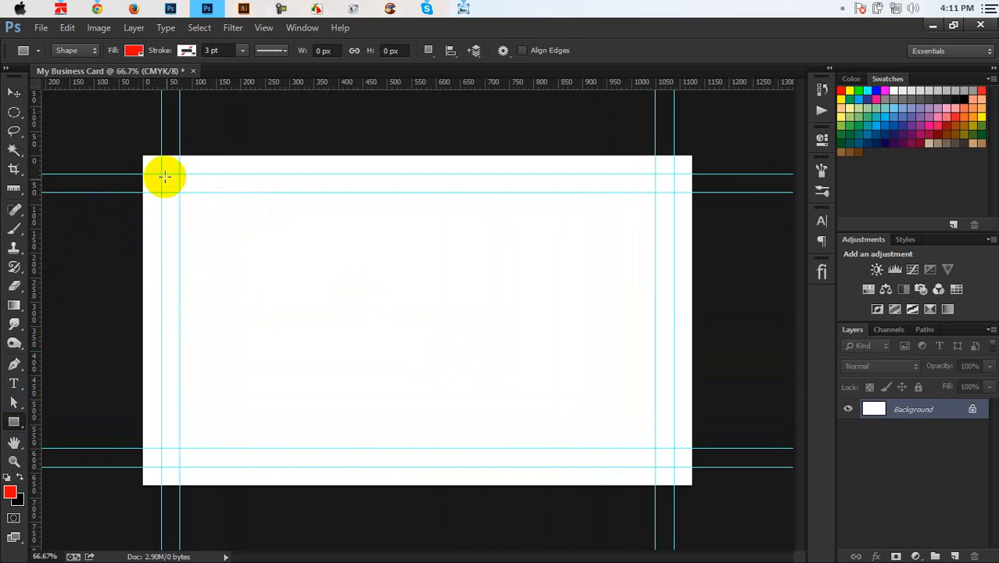
pyautogui.moveTo(161, 174); pyautogui.dragTo(674, 467)
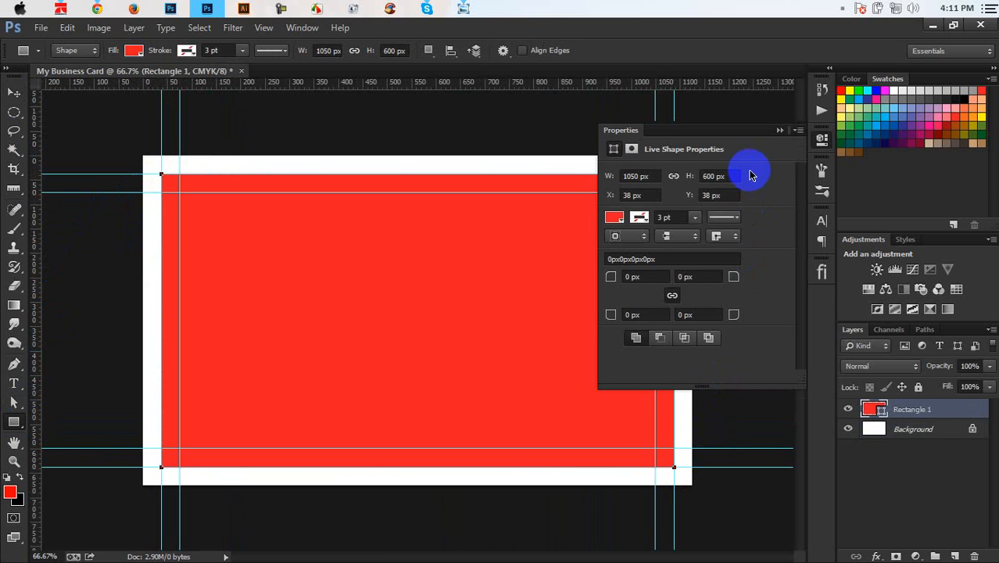
pyautogui.click(781, 129)
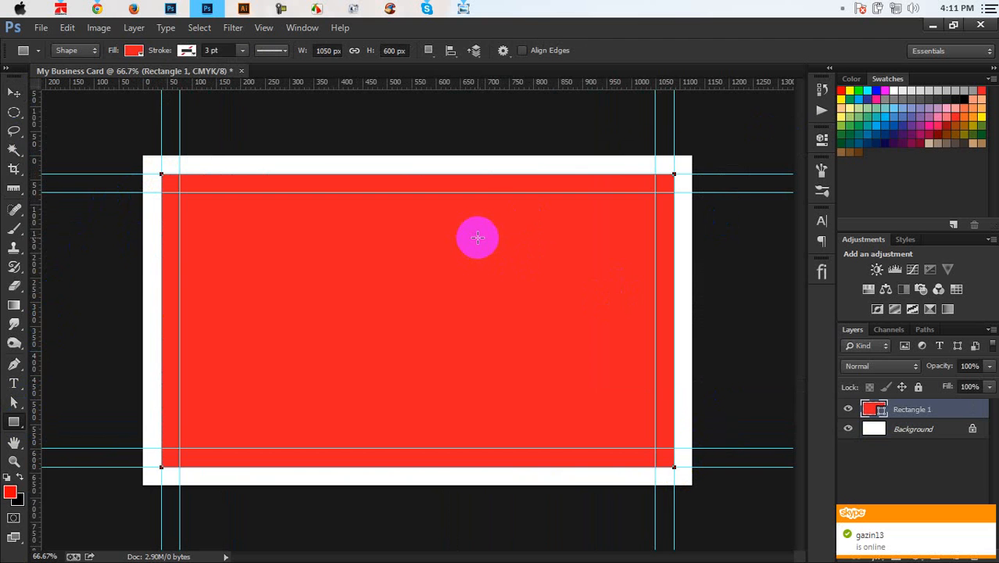
pyautogui.hotkey('ctrl', 'z')
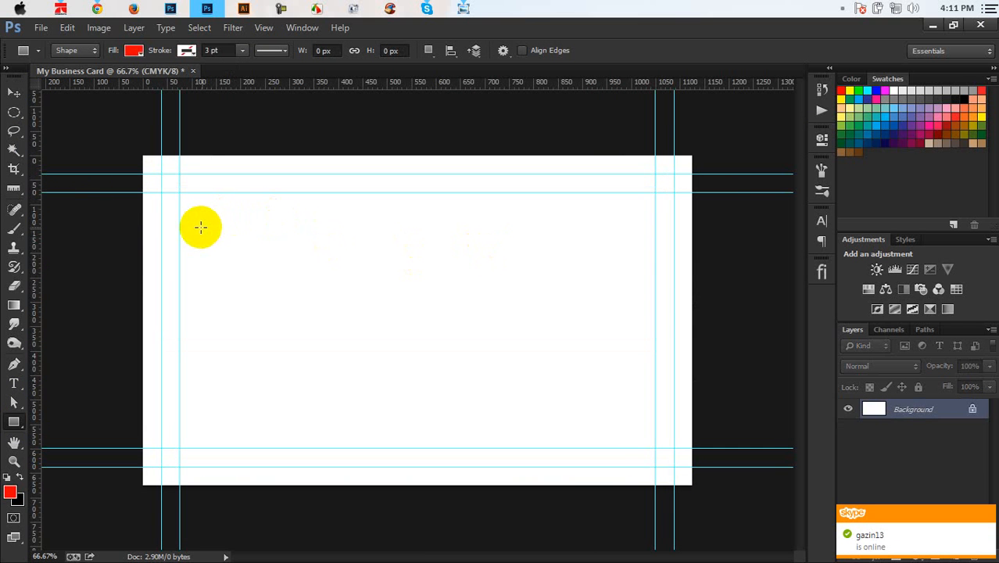
pyautogui.click(160, 169)
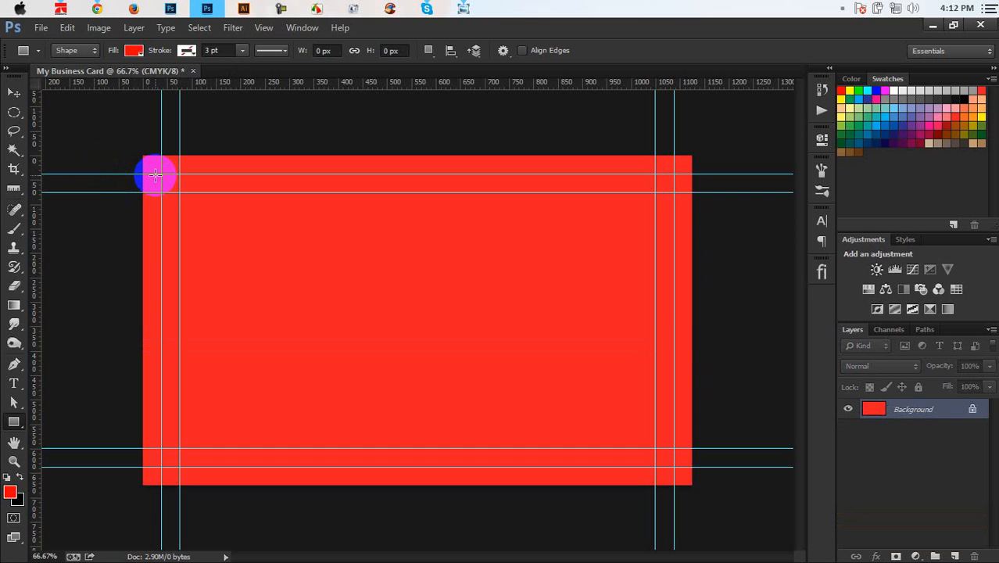
pyautogui.hotkey('ctrl', 'z')
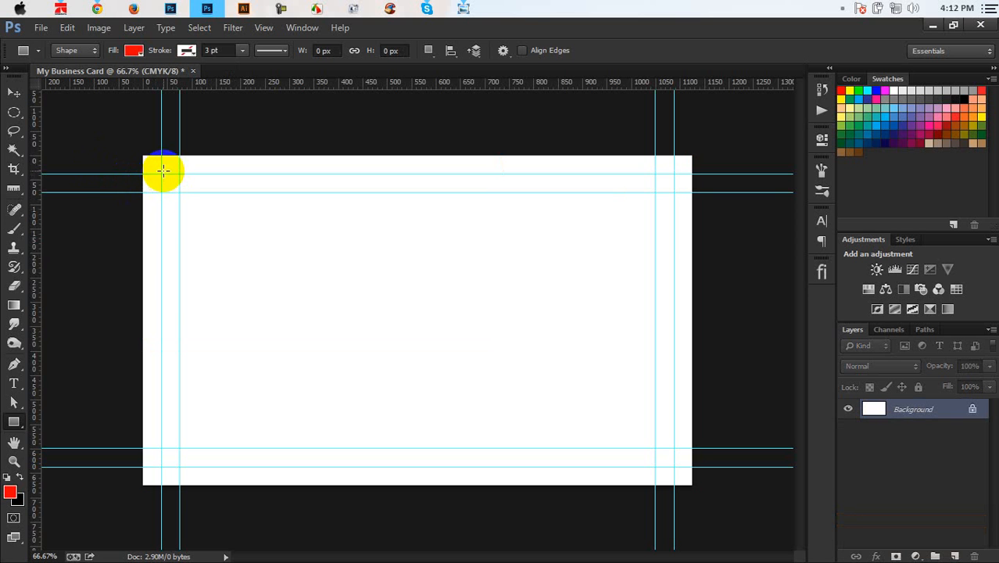
pyautogui.moveTo(161, 174); pyautogui.dragTo(673, 466)
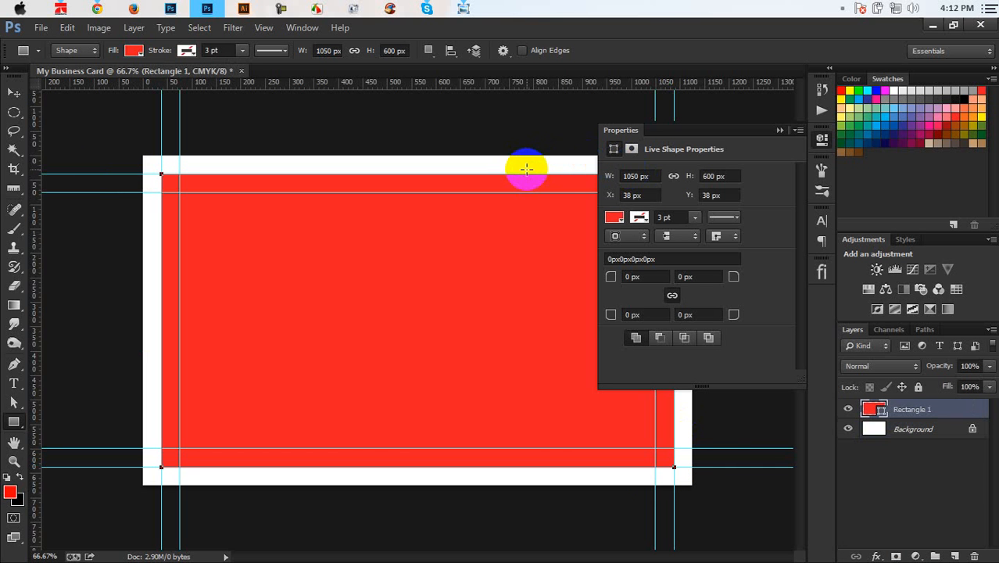
pyautogui.click(779, 131)
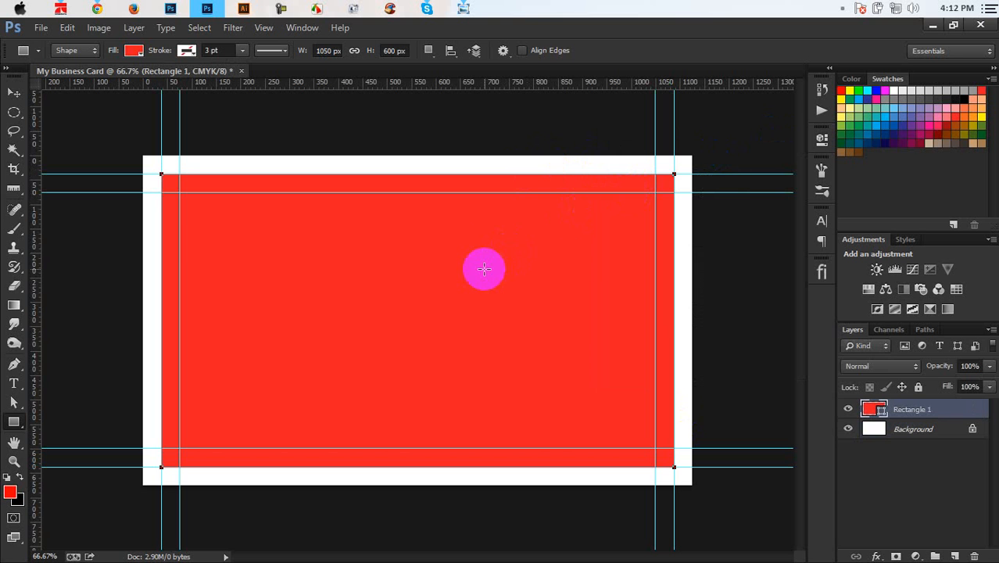
pyautogui.press('Delete')
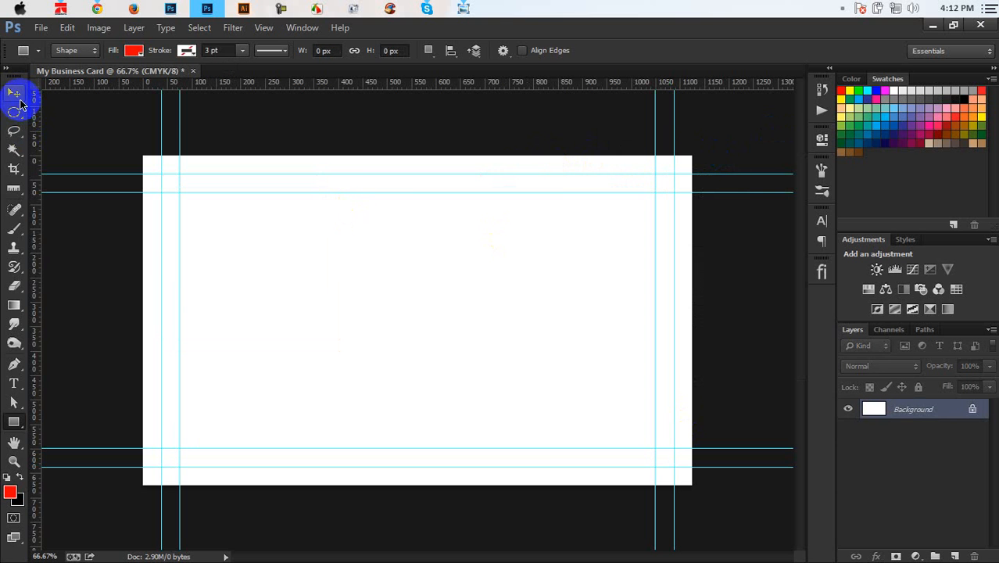
pyautogui.click(13, 93)
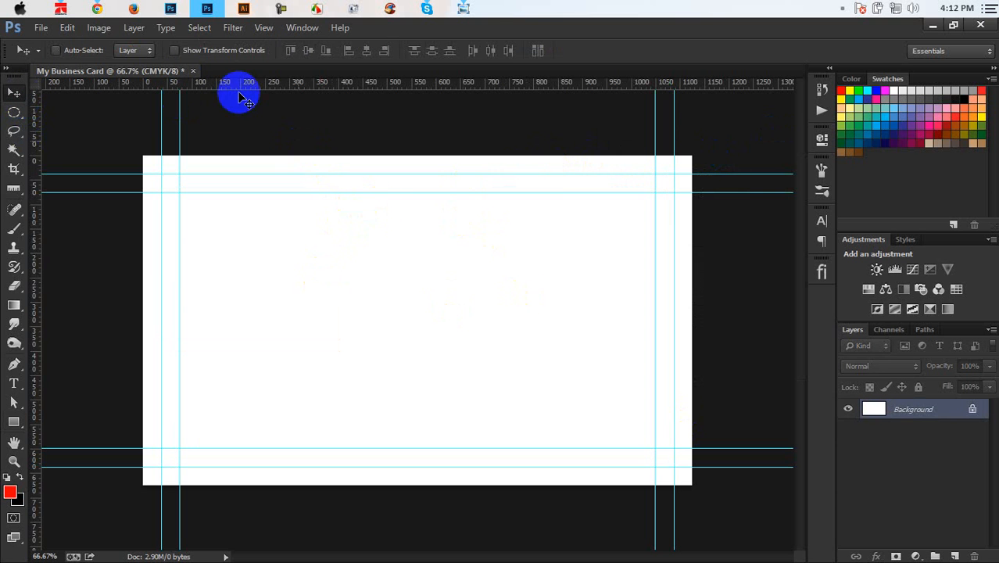
# Step: Save the card as My Business Card font side.psd, then minimize Photoshop
pyautogui.click(40, 32)
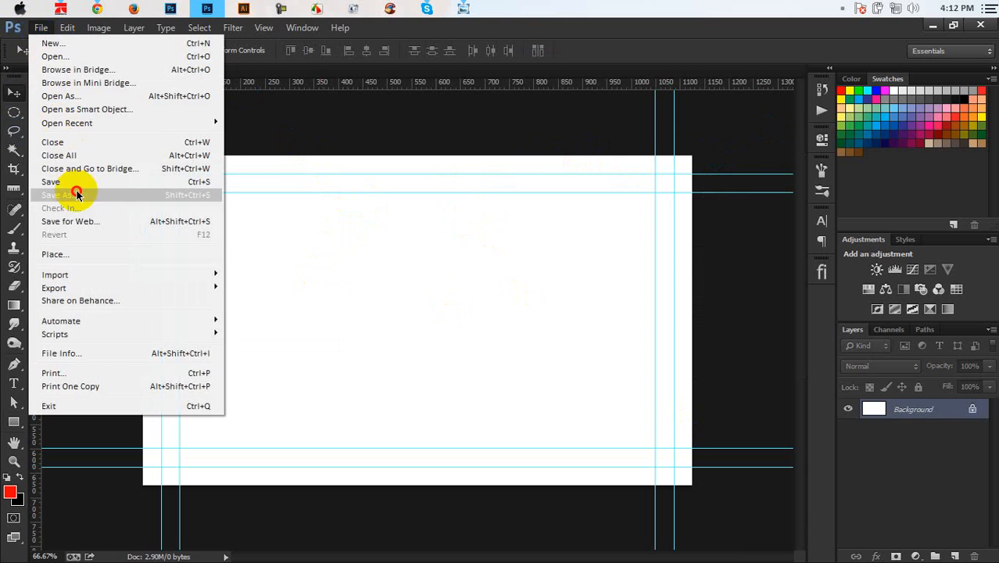
pyautogui.click(75, 192)
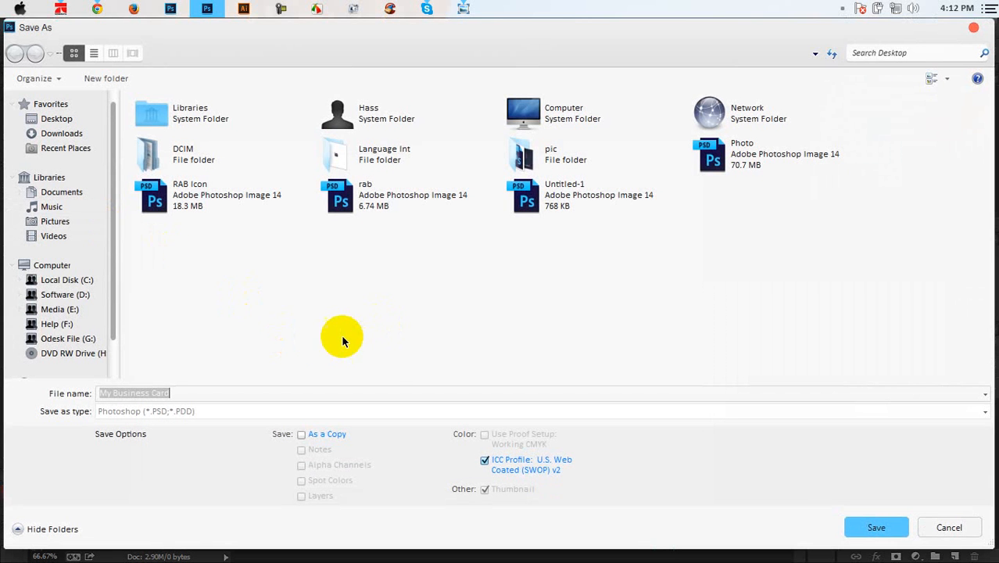
pyautogui.click(278, 394)
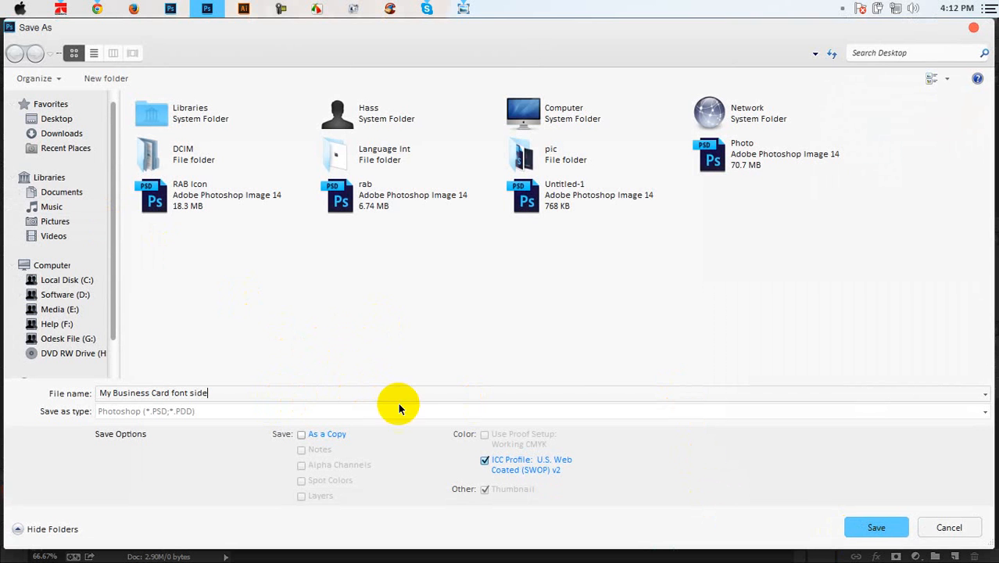
pyautogui.click(887, 526)
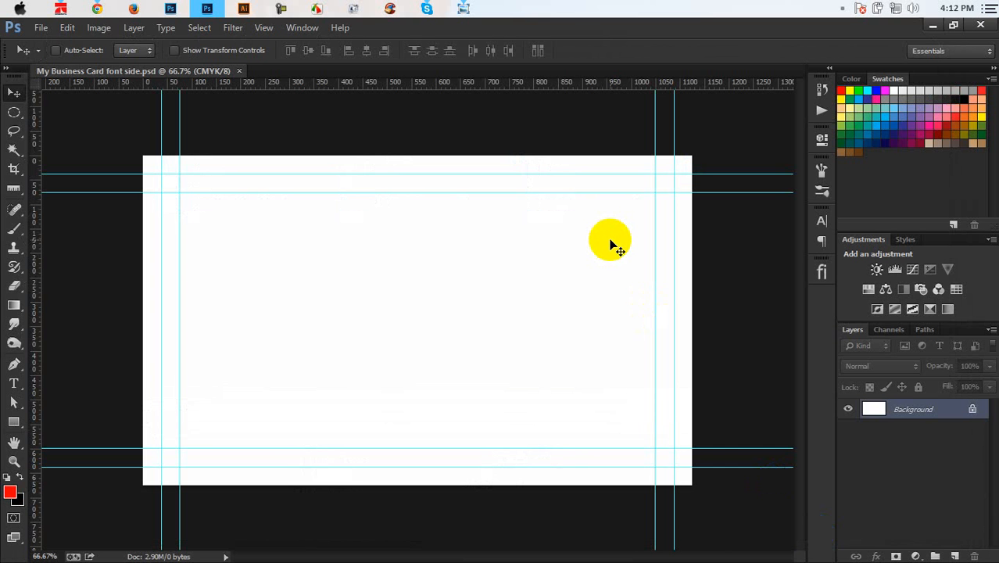
pyautogui.click(938, 34)
# Step: Duplicate the font side PSD, rename the copy My Business Card Back Side, and open it
pyautogui.click(280, 59)
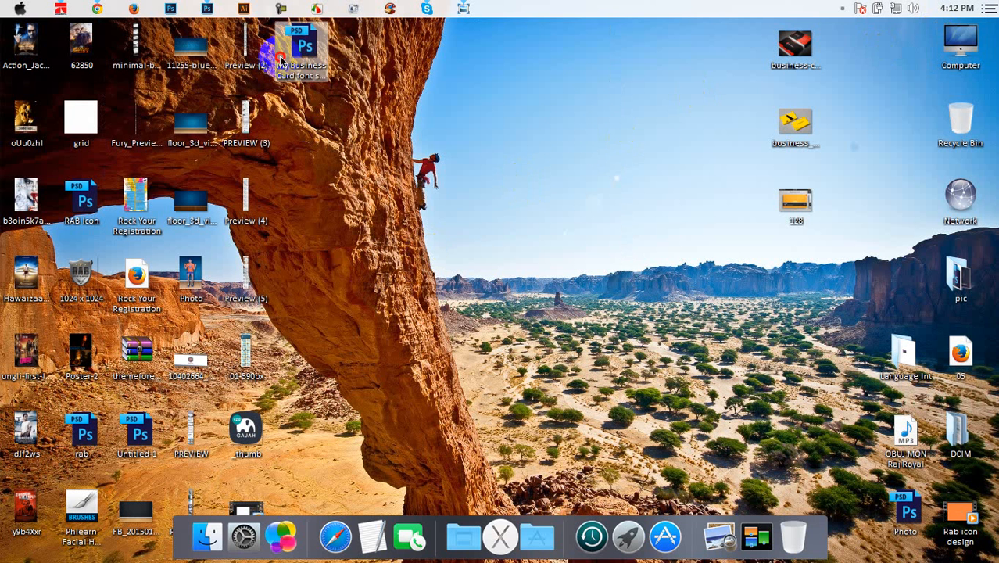
pyautogui.press('super+d')
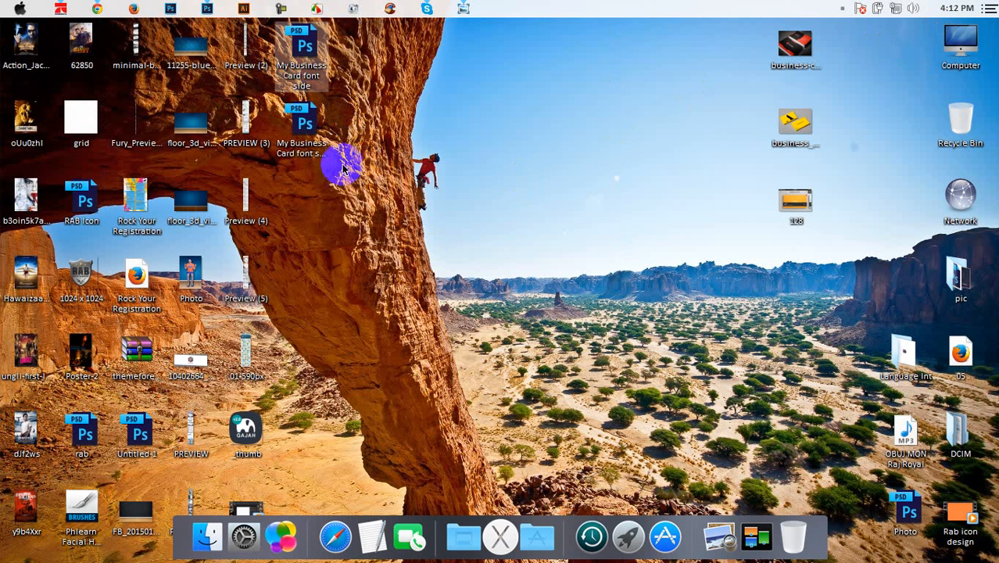
pyautogui.click(310, 162)
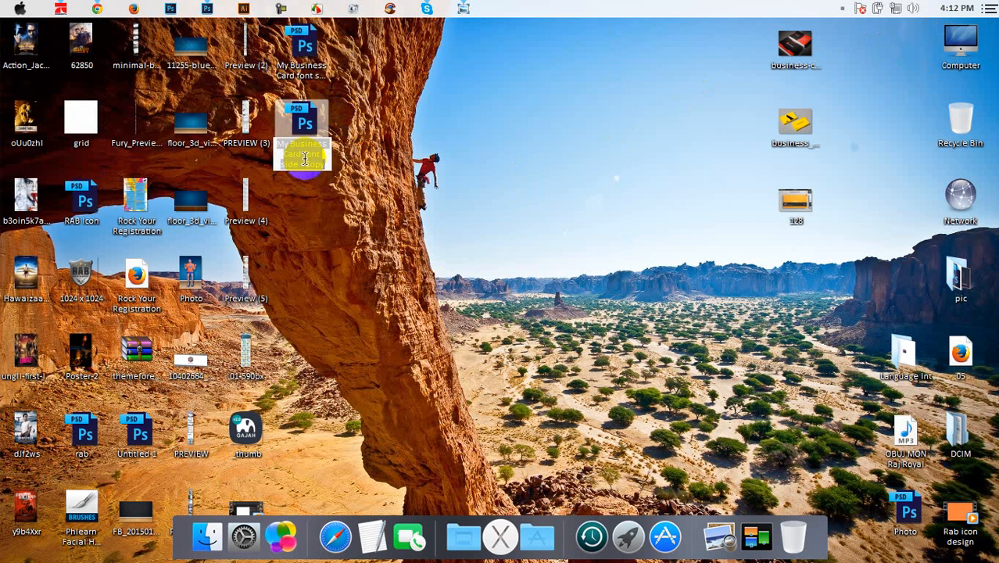
pyautogui.moveTo(305, 154); pyautogui.dragTo(338, 180)
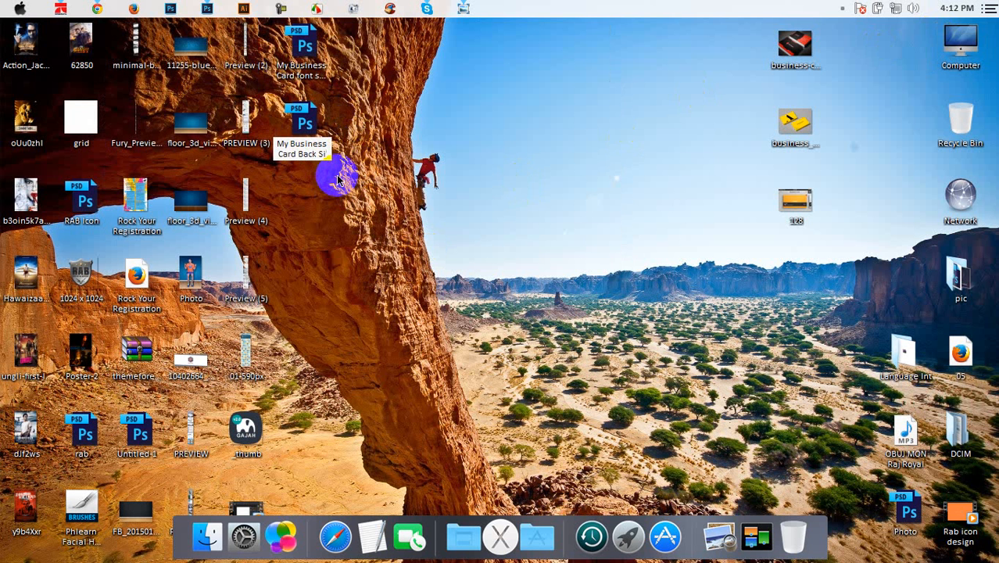
pyautogui.write('Back Side')
pyautogui.press('Return')
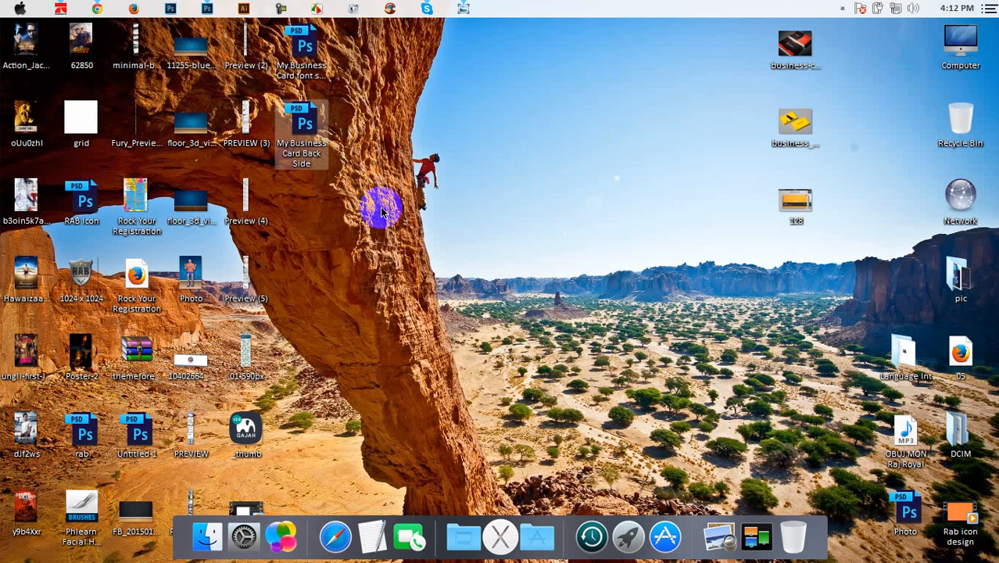
pyautogui.click(309, 132)
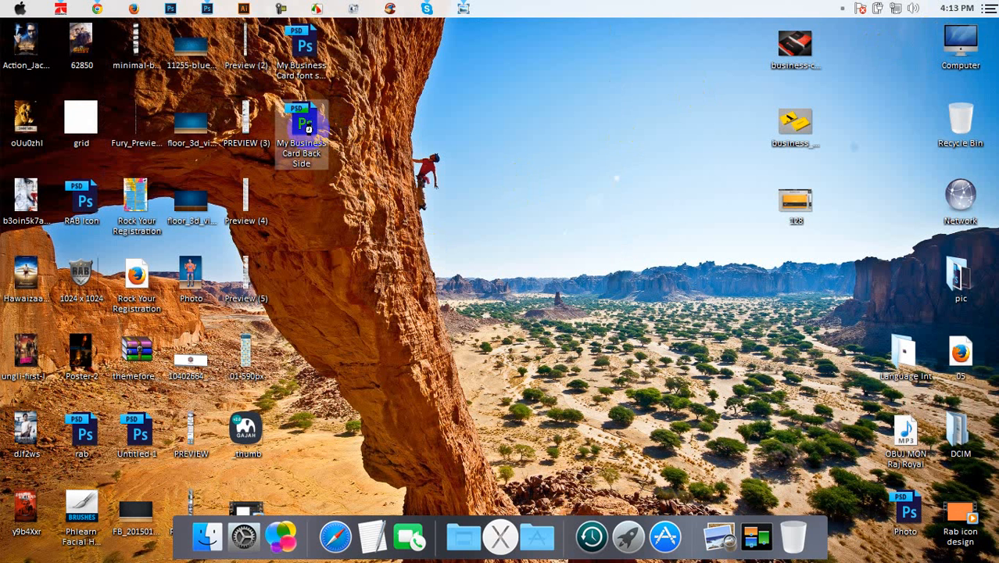
pyautogui.doubleClick(306, 129)
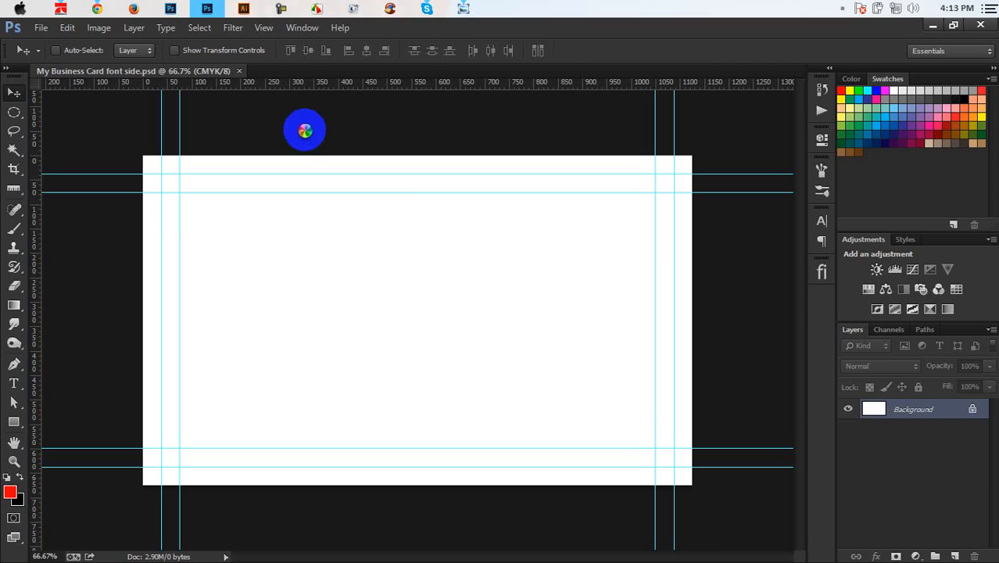
# Step: Open both business card reference images from the desktop
pyautogui.click(167, 72)
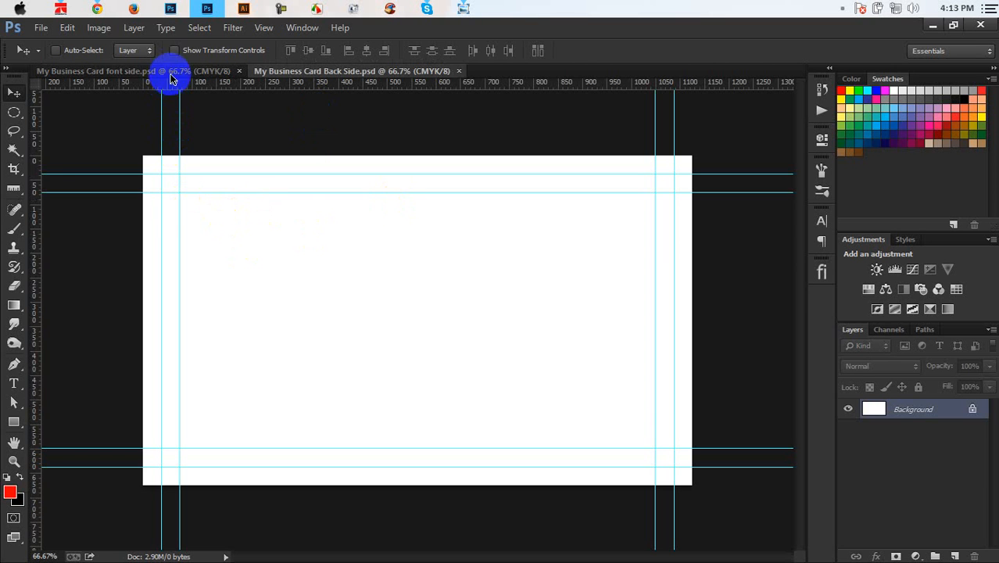
pyautogui.click(285, 77)
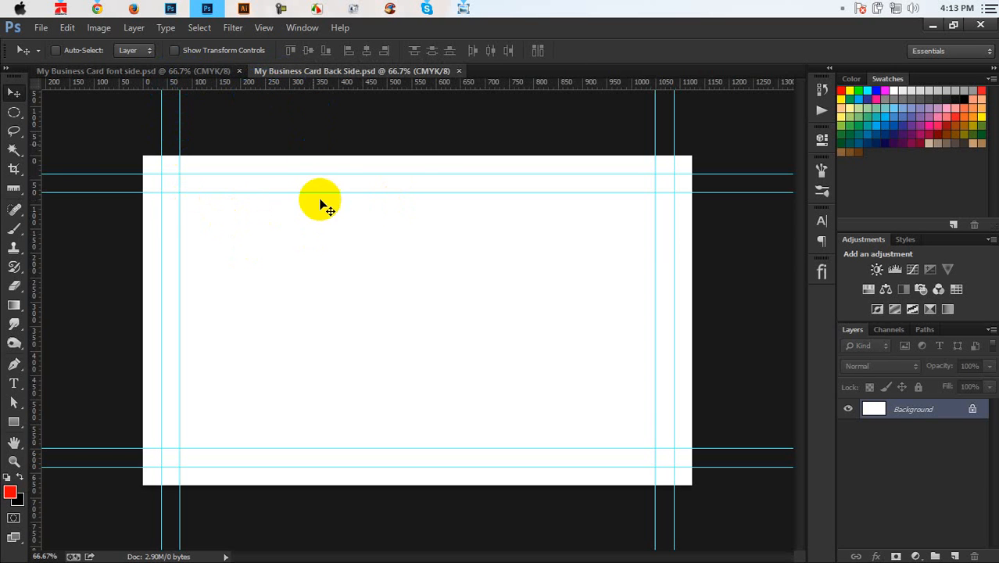
pyautogui.click(232, 74)
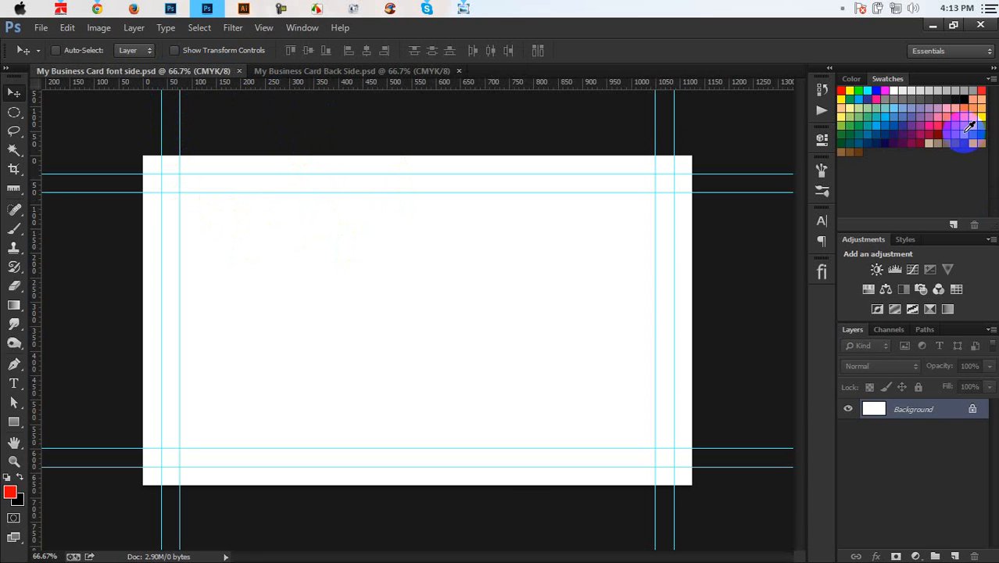
pyautogui.click(931, 30)
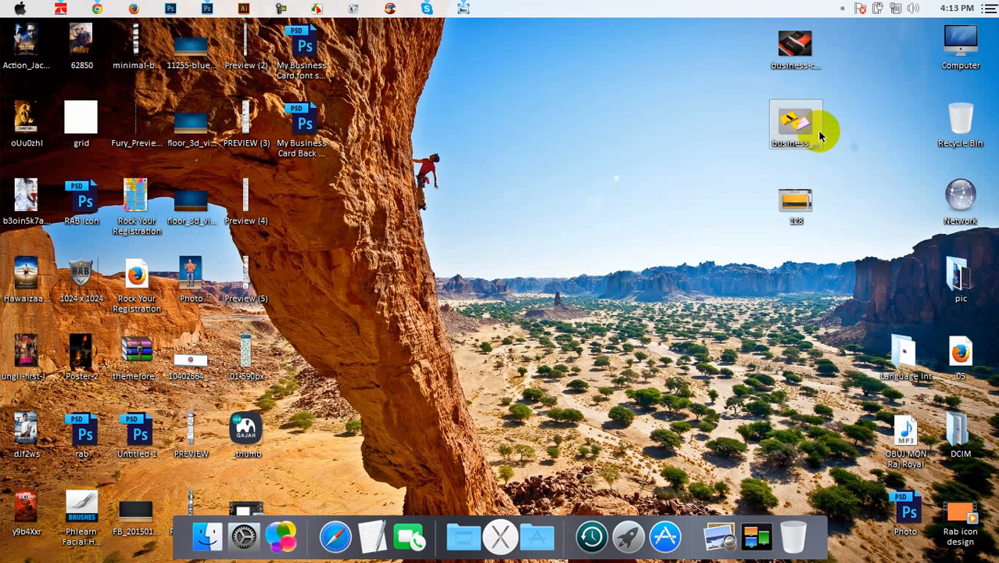
pyautogui.moveTo(848, 139); pyautogui.dragTo(507, 75)
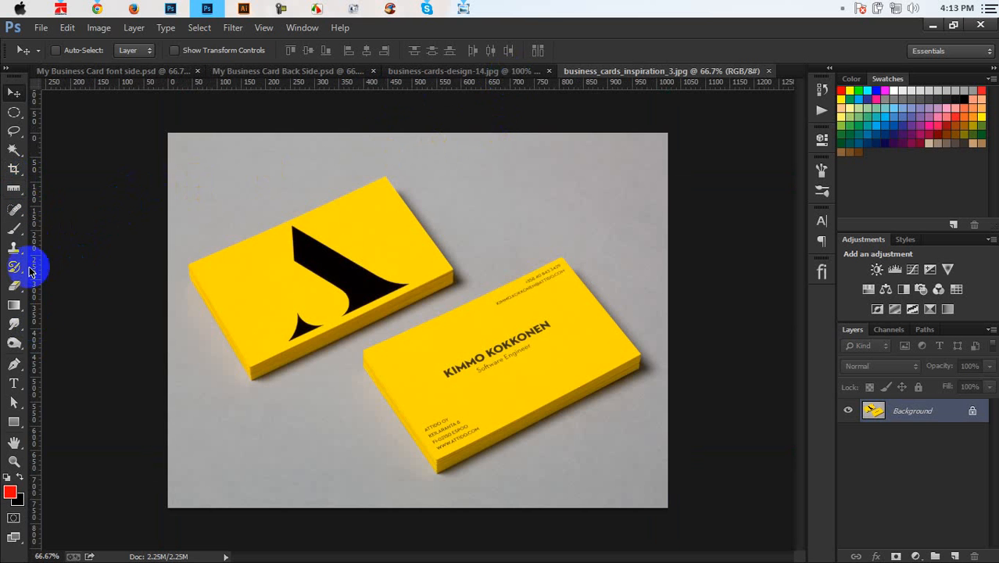
# Step: Sample the yellow from business_cards_inspiration_3.jpg with the Eyedropper and fill the font side card
pyautogui.click(13, 187)
pyautogui.click(53, 186)
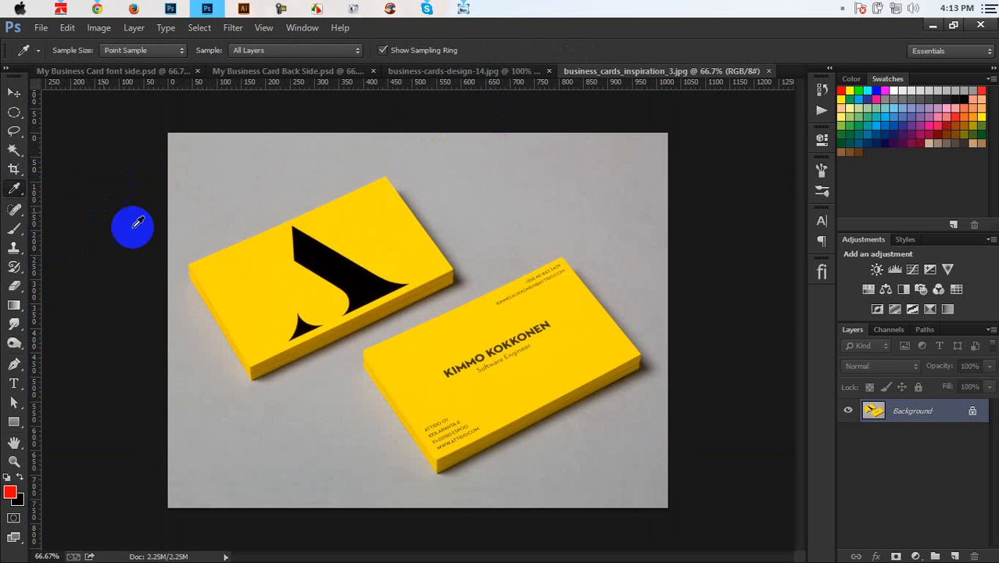
pyautogui.click(176, 74)
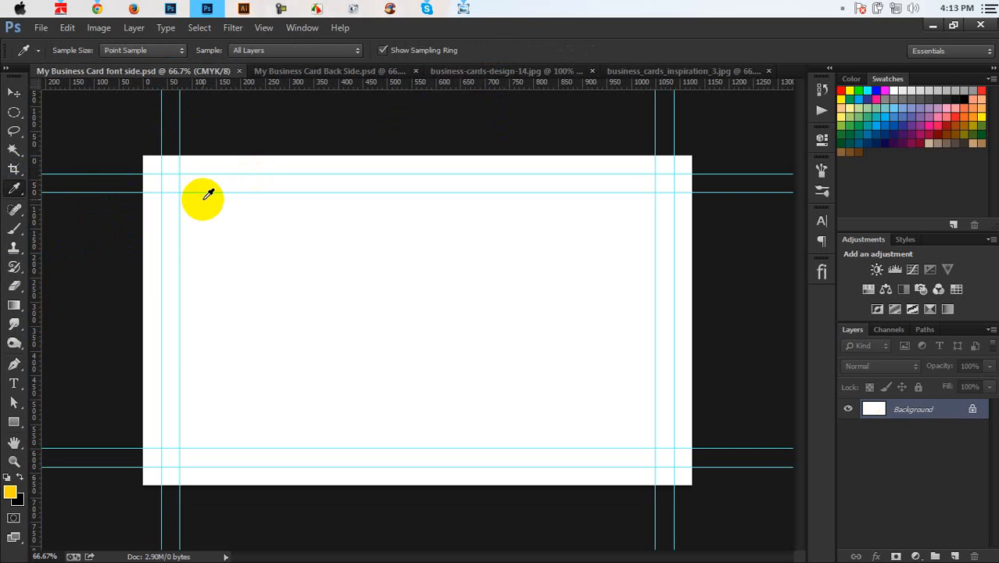
pyautogui.hotkey('alt', 'BackSpace')
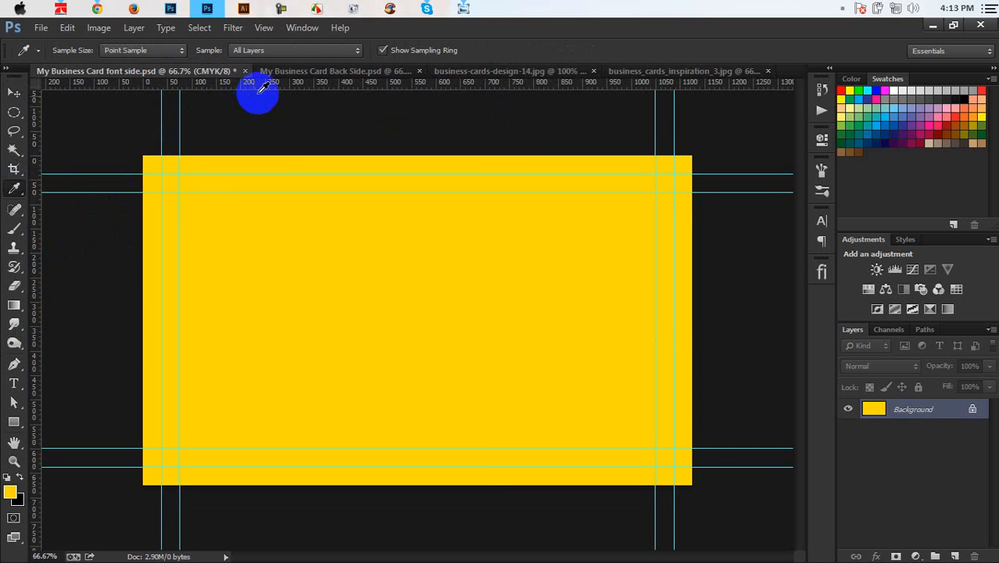
# Step: Fill the Back Side card with the foreground colour and compare both cards against the reference photo
pyautogui.click(281, 72)
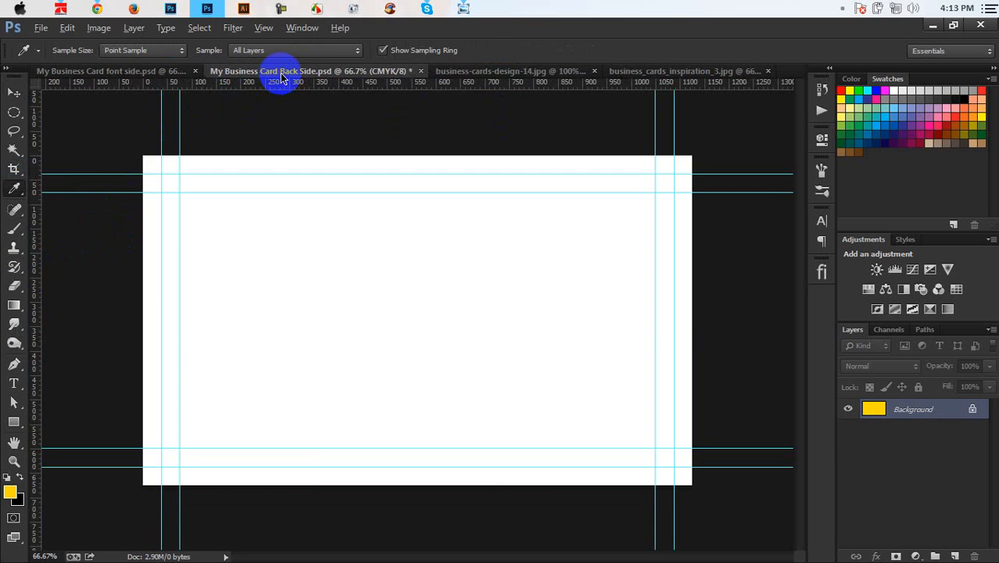
pyautogui.hotkey('alt', 'BackSpace')
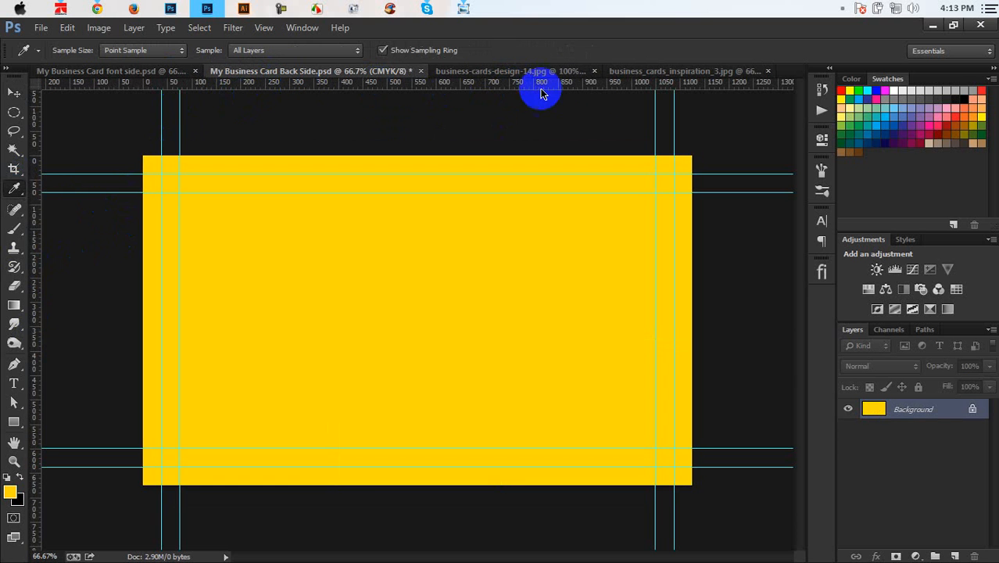
pyautogui.click(572, 81)
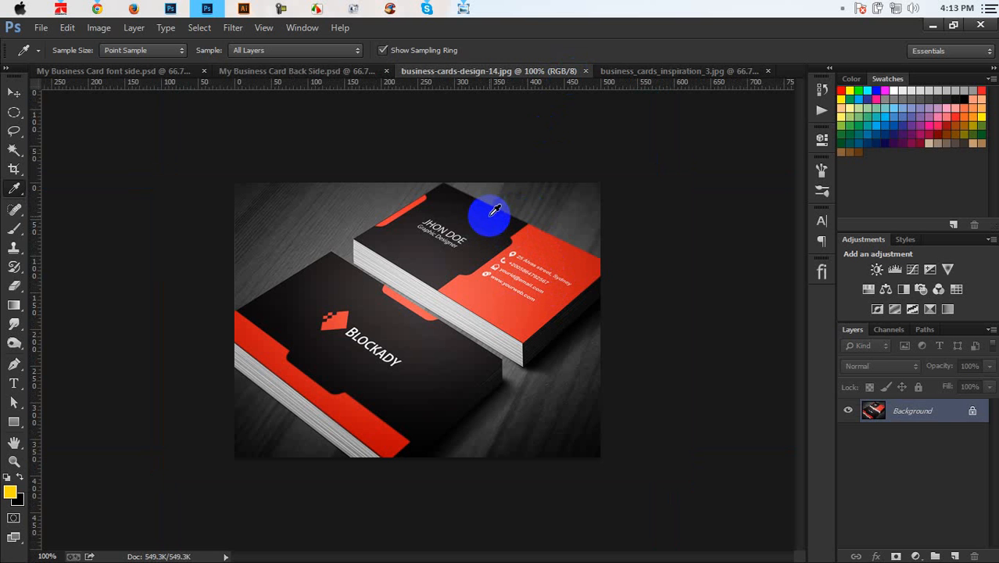
pyautogui.click(170, 72)
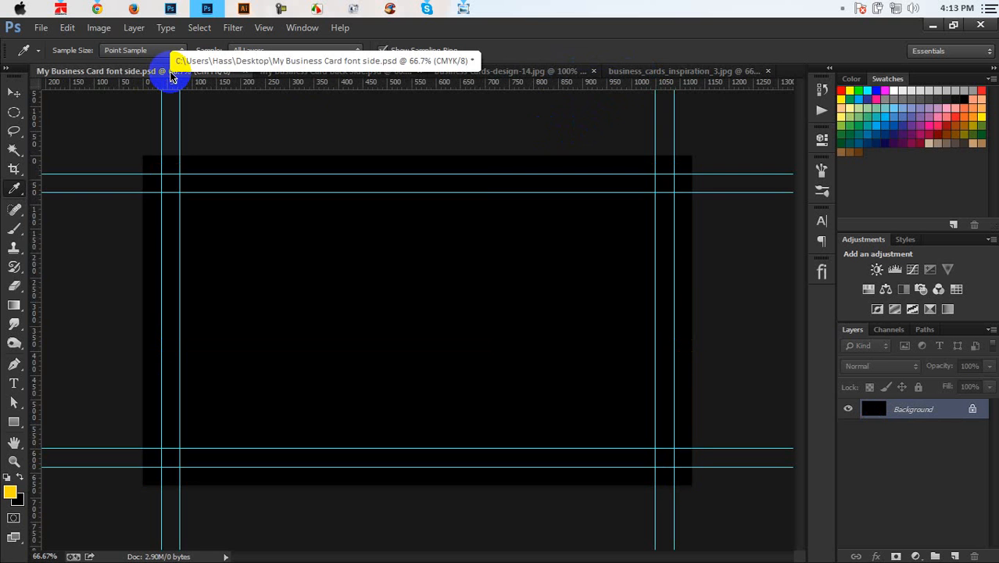
pyautogui.click(279, 72)
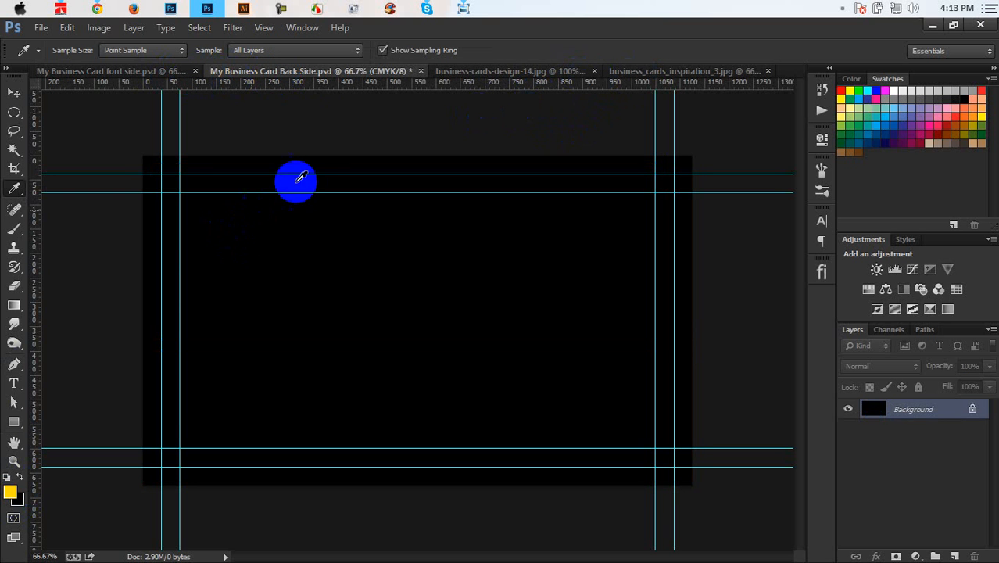
pyautogui.click(483, 71)
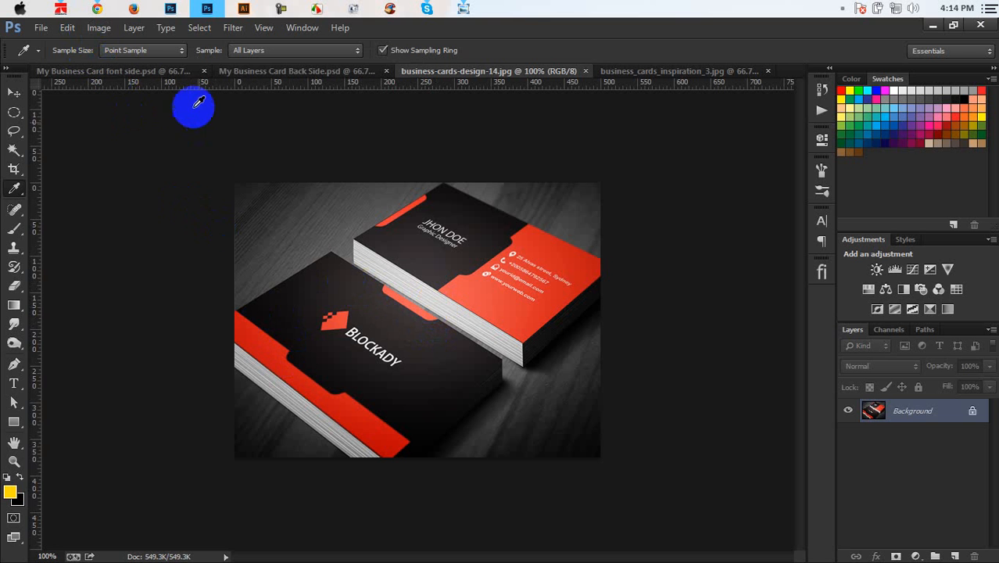
pyautogui.click(178, 72)
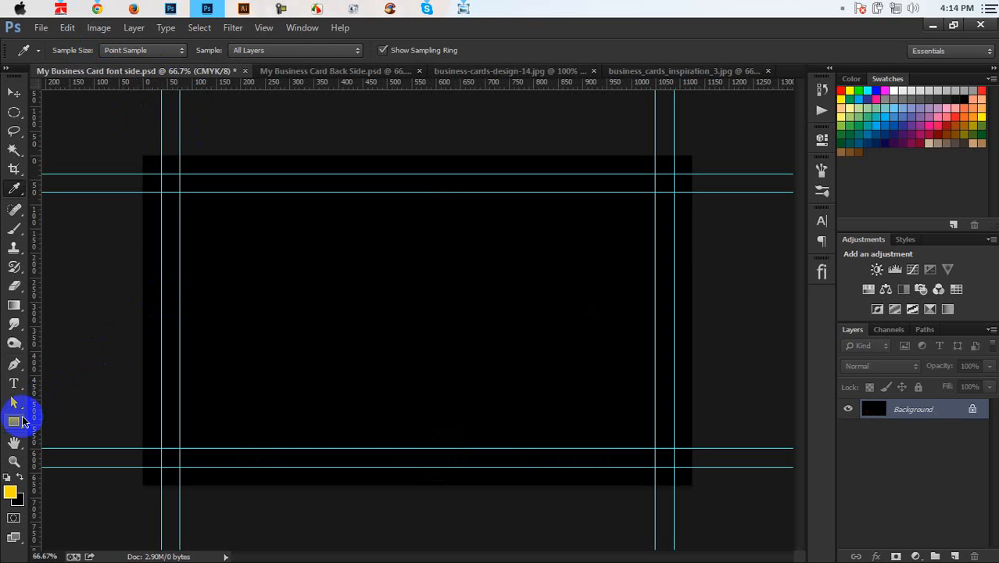
# Step: Draw a full-width yellow rectangle along the card's bottom edge, then return to the Move tool
pyautogui.click(16, 422)
pyautogui.click(50, 420)
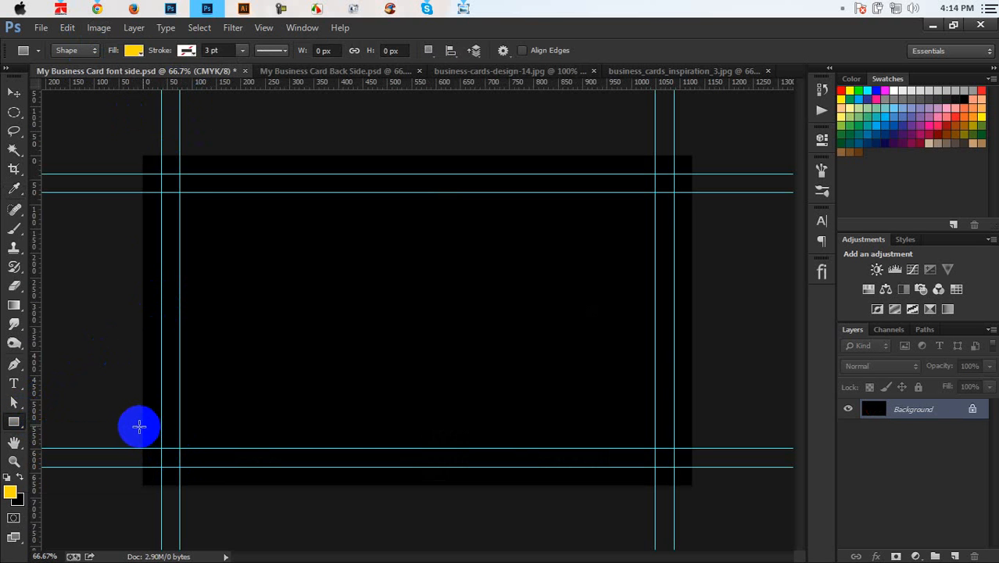
pyautogui.moveTo(138, 426); pyautogui.dragTo(705, 498)
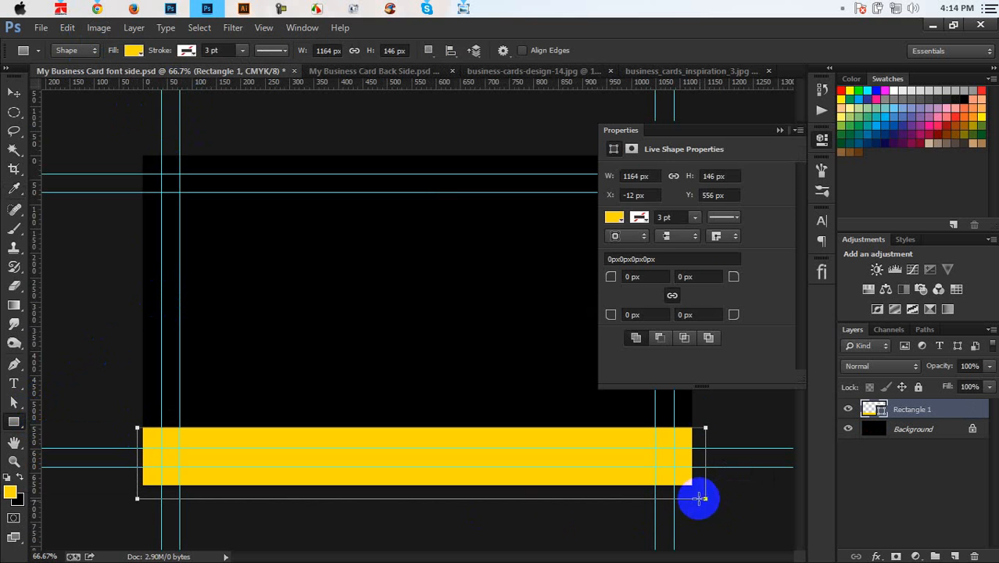
pyautogui.click(779, 129)
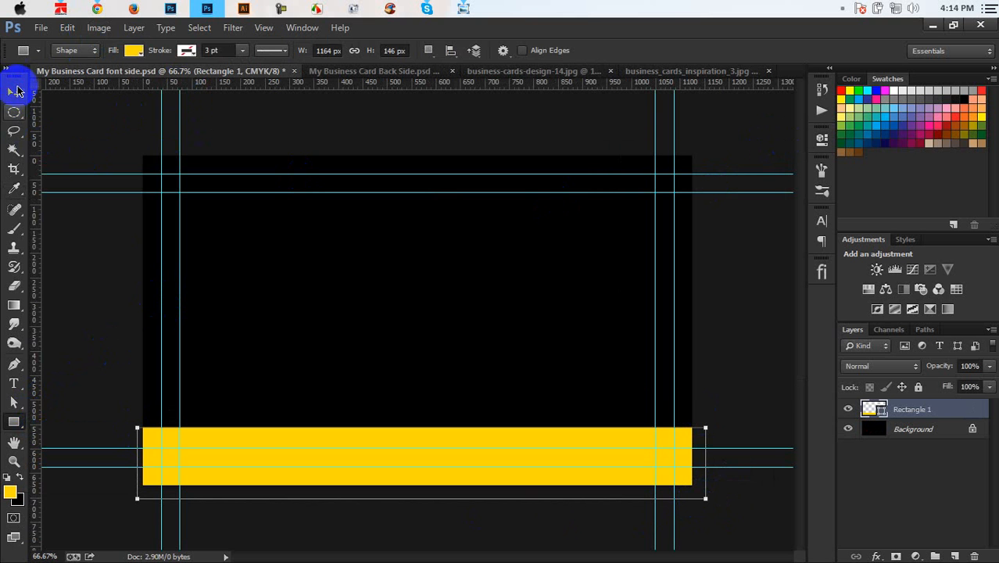
pyautogui.click(14, 92)
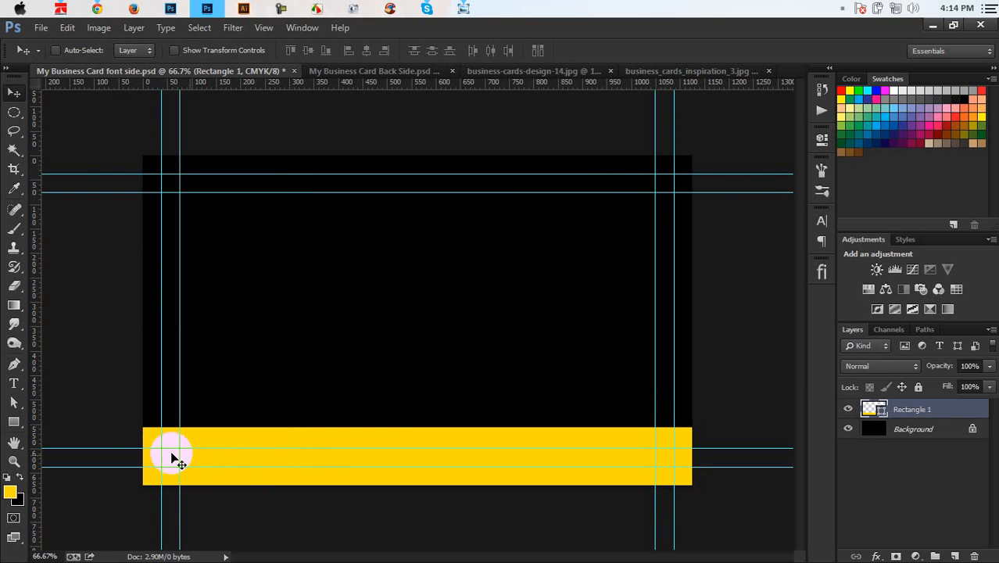
# Step: Glance at the Back Side card, then zoom in and back out on the front card
pyautogui.click(397, 70)
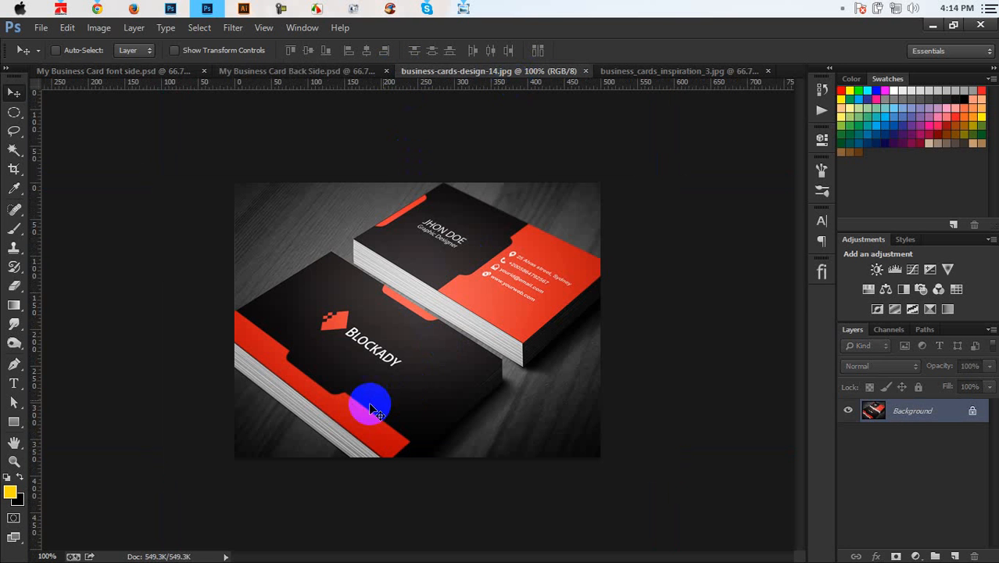
pyautogui.click(151, 74)
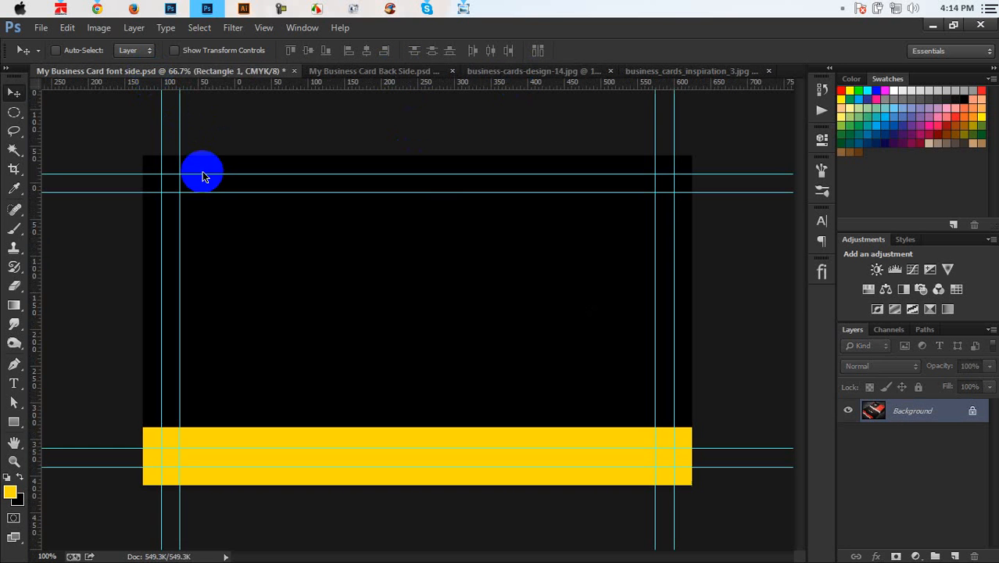
pyautogui.hotkey('ctrl', '+')
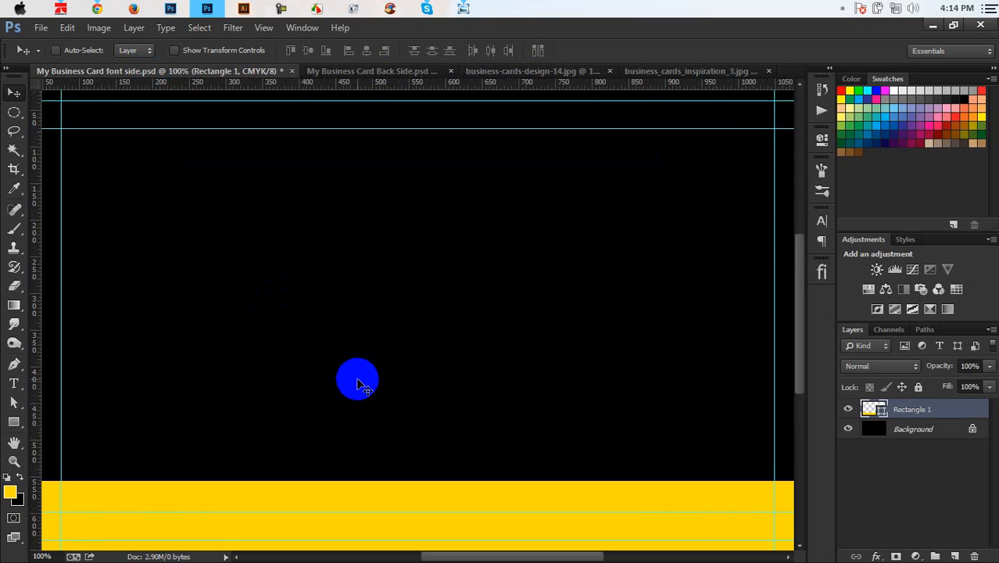
pyautogui.scroll(-3, 358, 375)
pyautogui.hotkey('ctrl', '-')
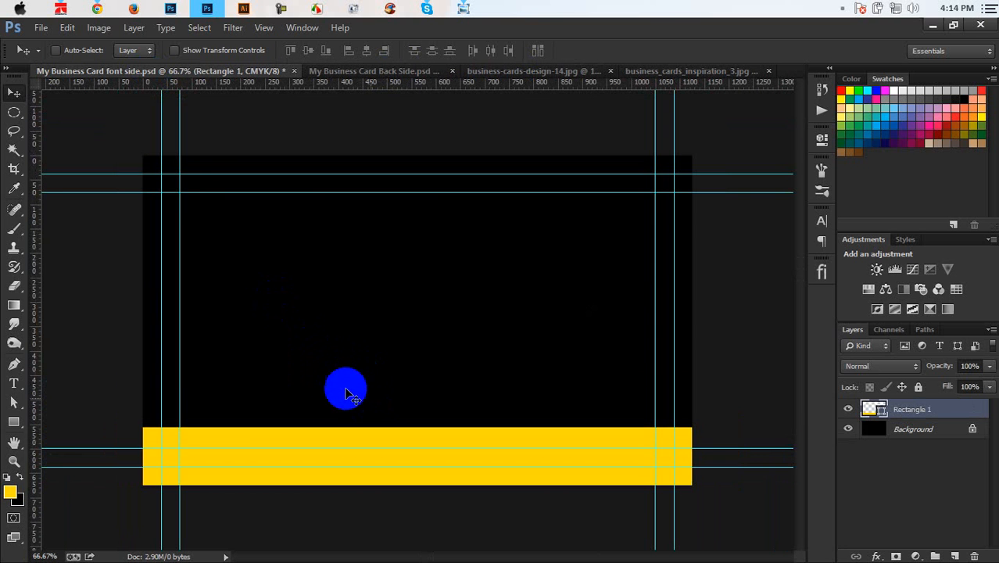
# Step: Select the Rounded Rectangle Tool and try an exact-size rounded rectangle, then undo it
pyautogui.click(13, 421)
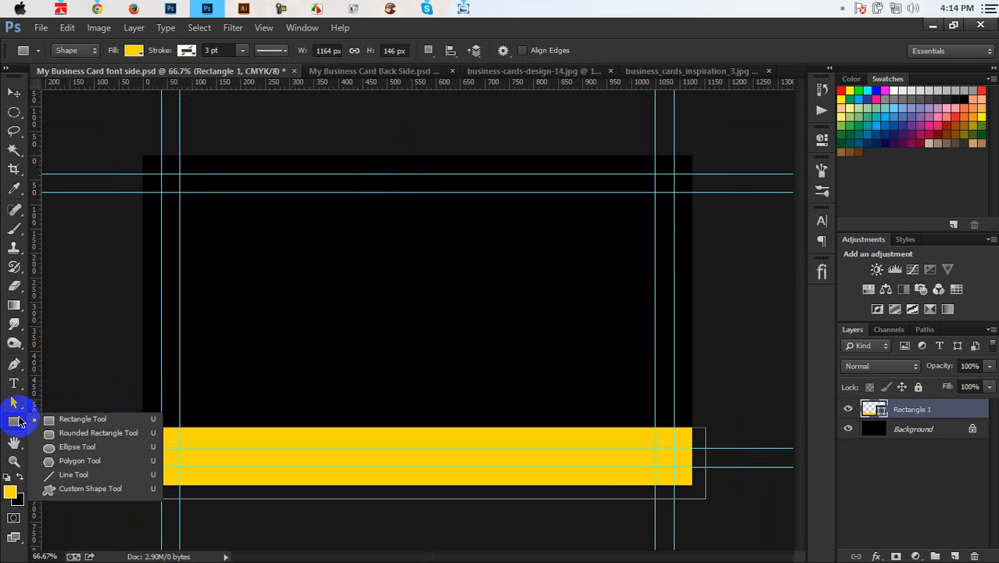
pyautogui.click(78, 433)
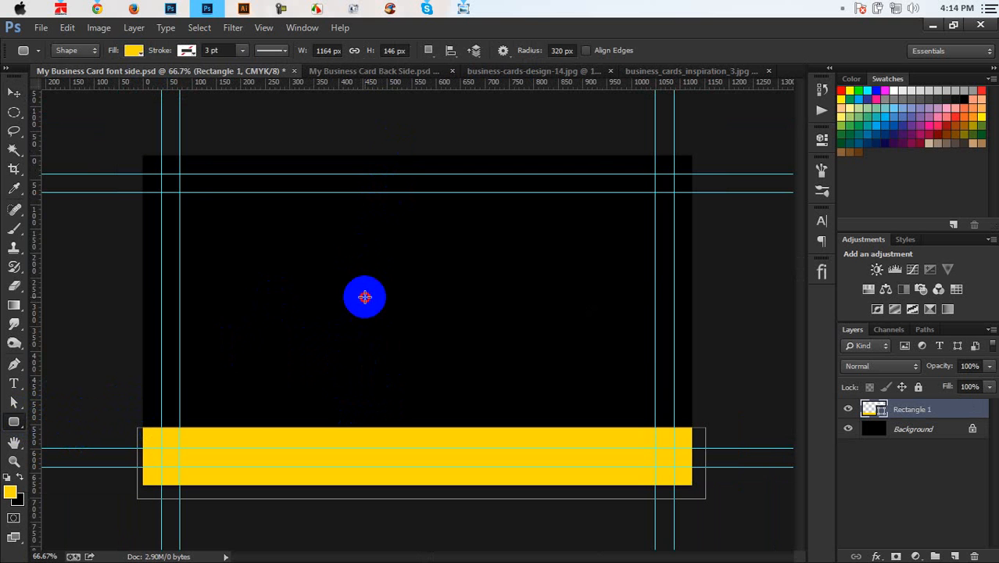
pyautogui.click(316, 418)
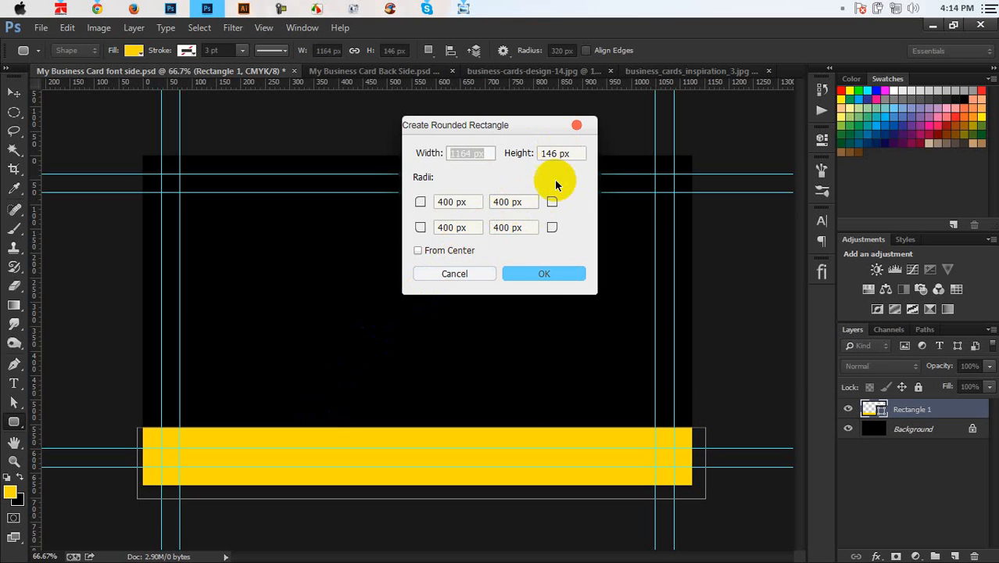
pyautogui.click(542, 274)
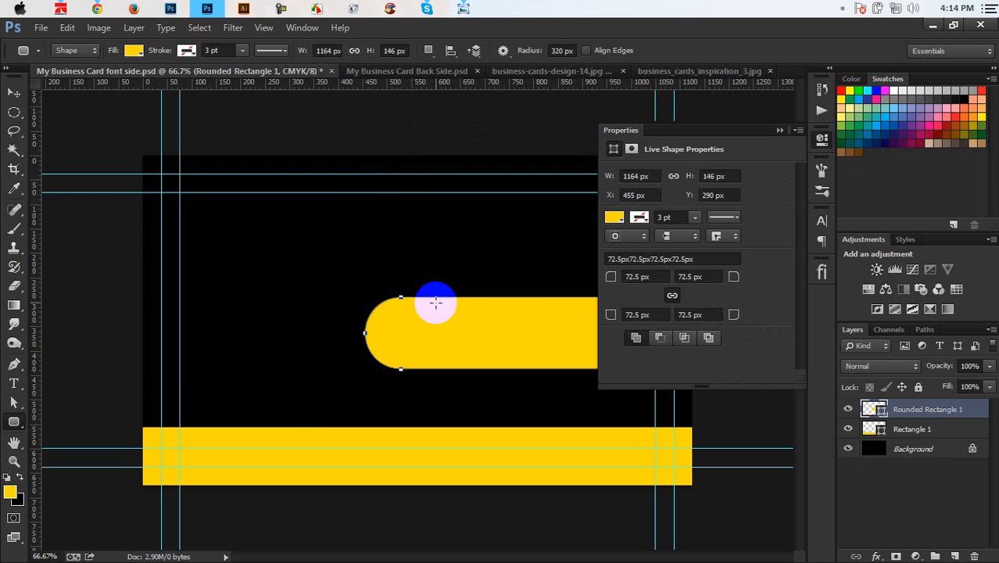
pyautogui.hotkey('ctrl', 'z')
pyautogui.click(500, 71)
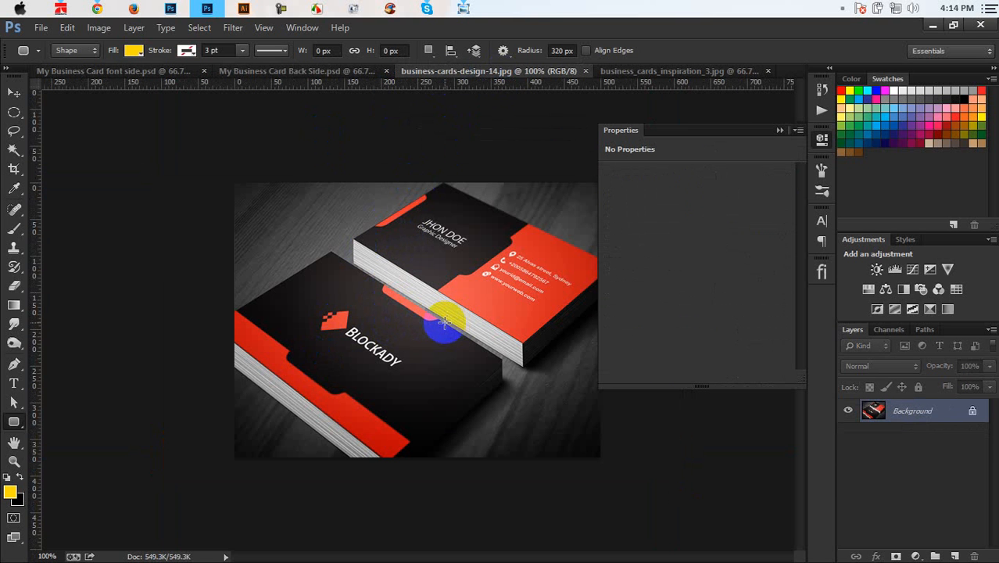
pyautogui.click(185, 72)
pyautogui.click(779, 130)
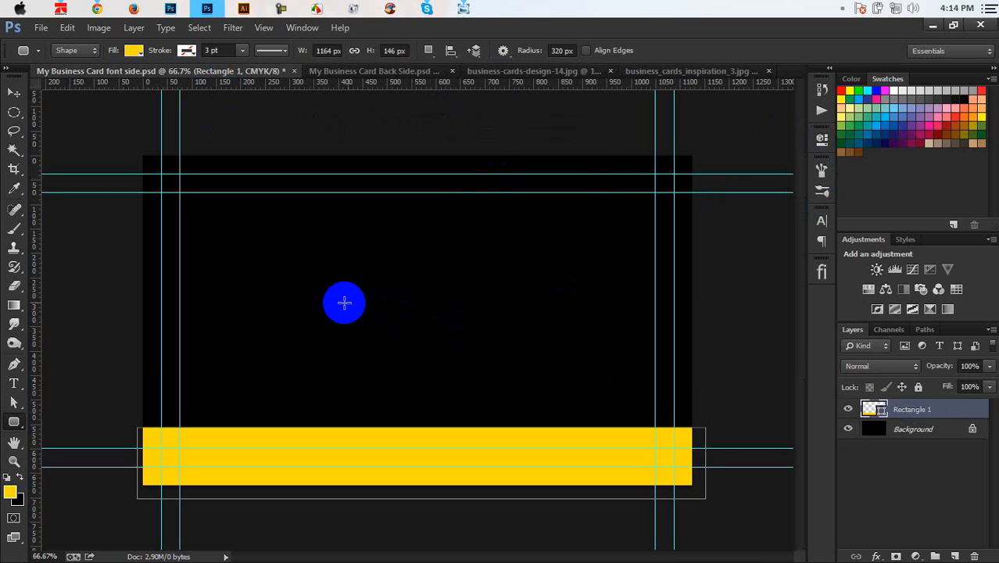
# Step: Set a 120 px corner radius and drag a yellow pill shape above the card's middle
pyautogui.click(344, 302)
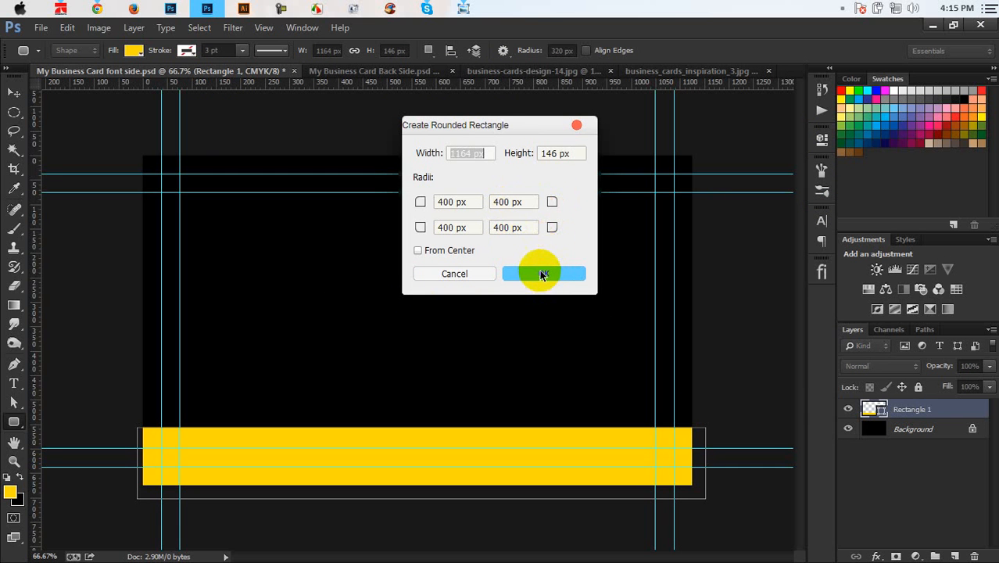
pyautogui.click(441, 201)
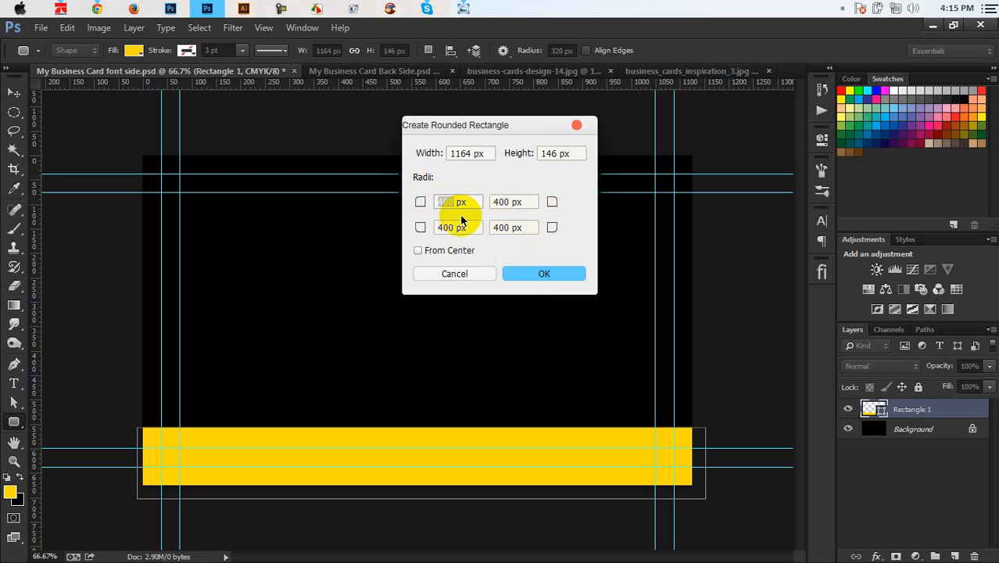
pyautogui.click(481, 274)
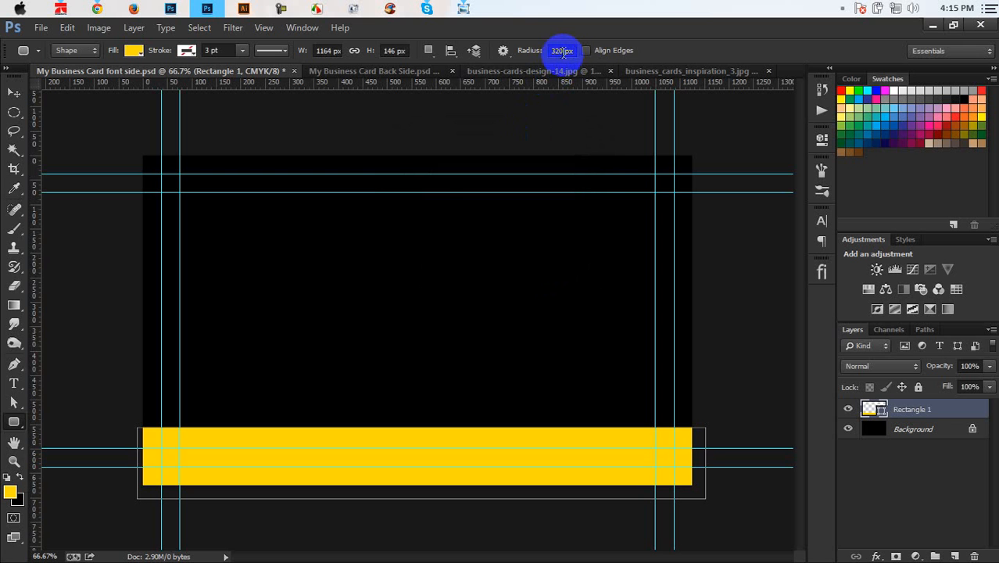
pyautogui.moveTo(562, 51); pyautogui.dragTo(516, 45)
pyautogui.write('12')
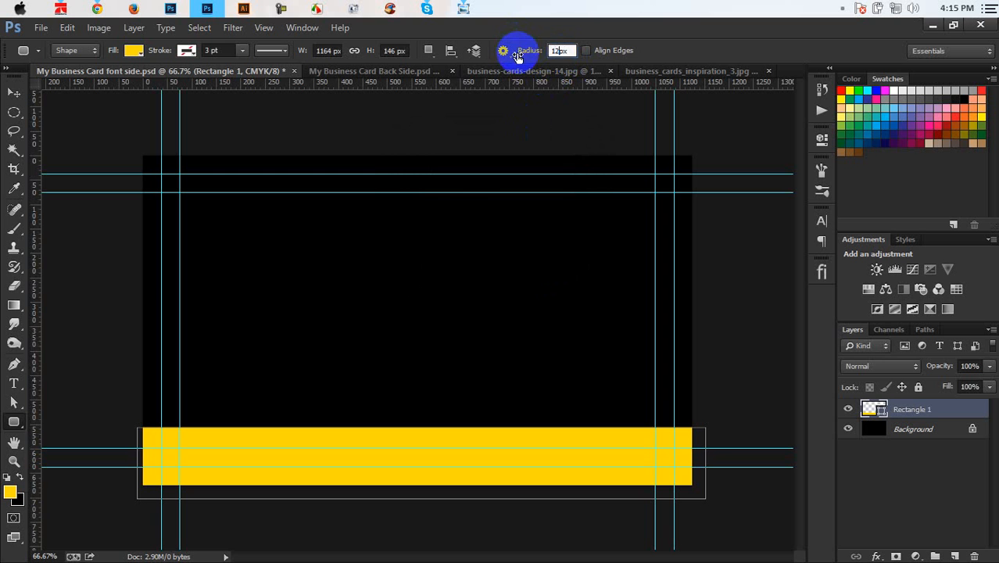
pyautogui.write('0')
pyautogui.click(406, 336)
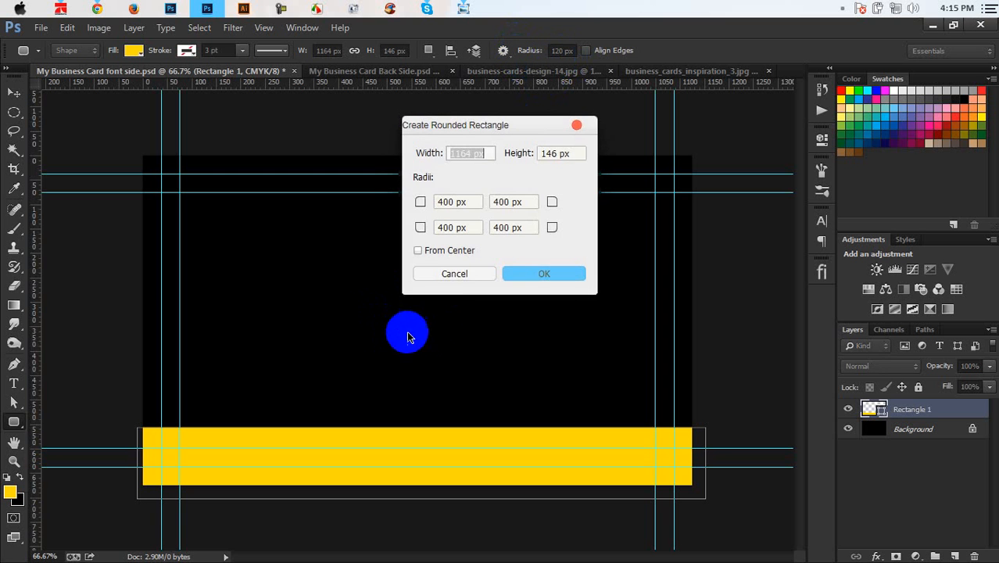
pyautogui.click(473, 274)
pyautogui.moveTo(301, 268); pyautogui.dragTo(553, 310)
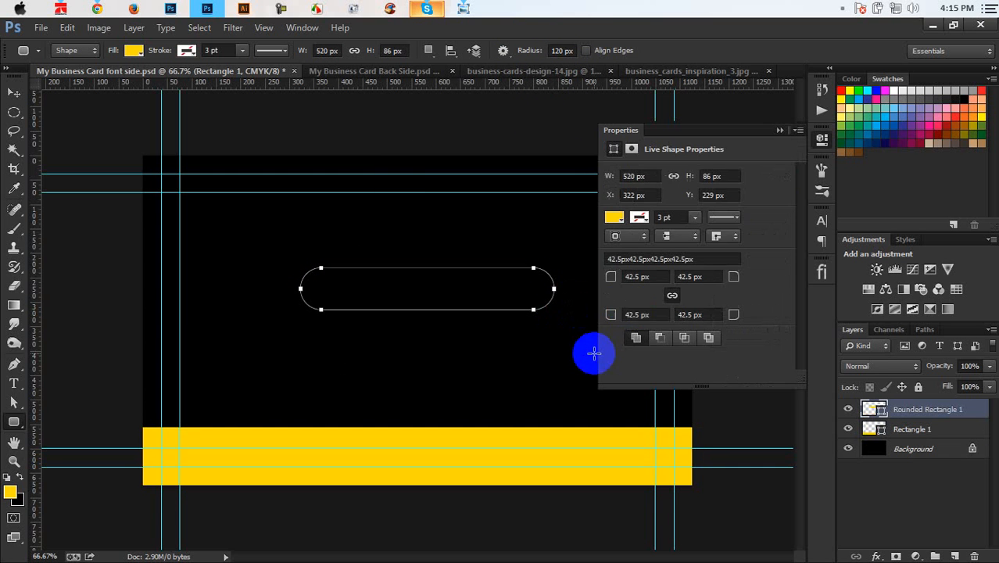
pyautogui.click(779, 131)
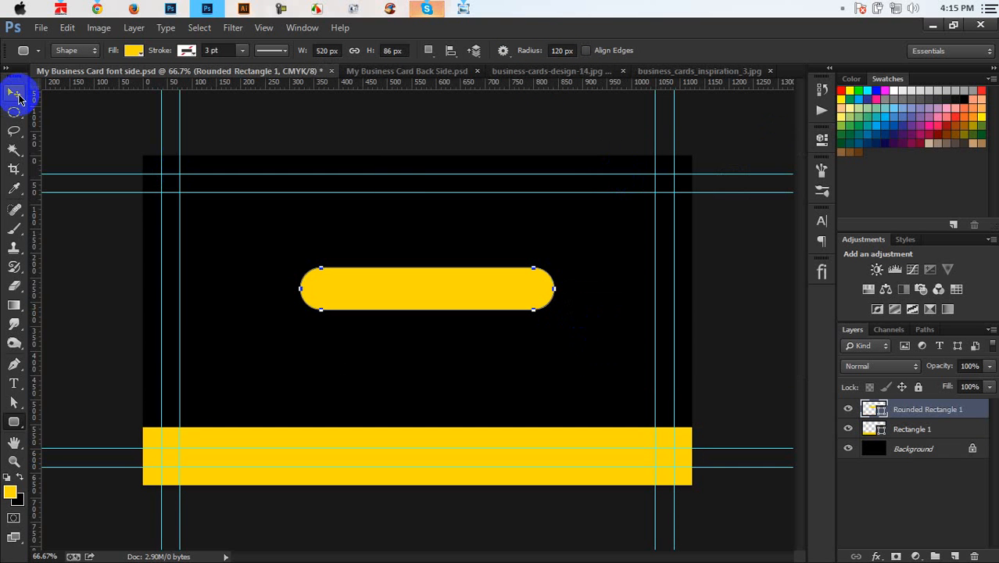
# Step: Move the yellow pill up to the card's top edge
pyautogui.click(13, 93)
pyautogui.moveTo(453, 294); pyautogui.dragTo(443, 168)
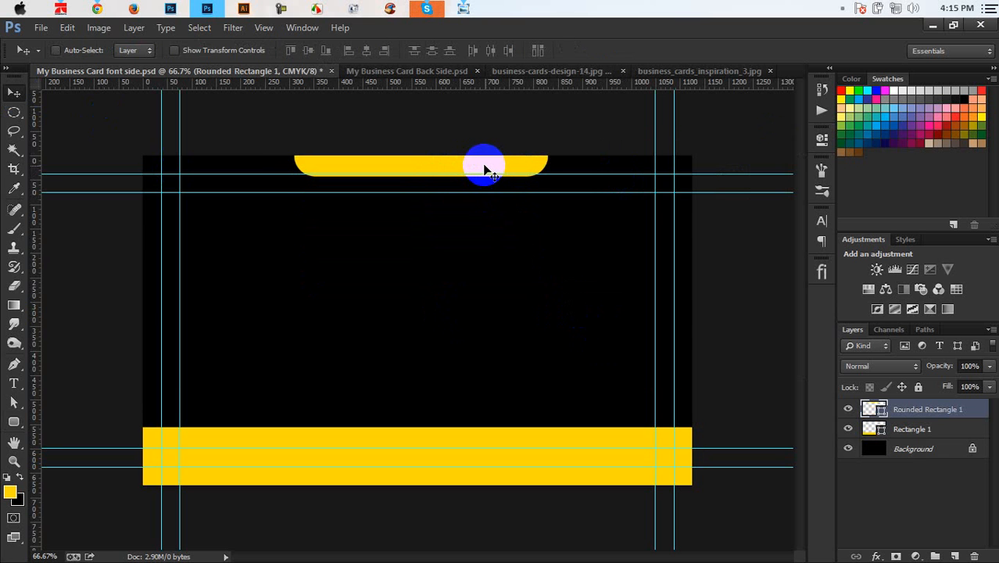
pyautogui.hotkey('ctrl', 't')
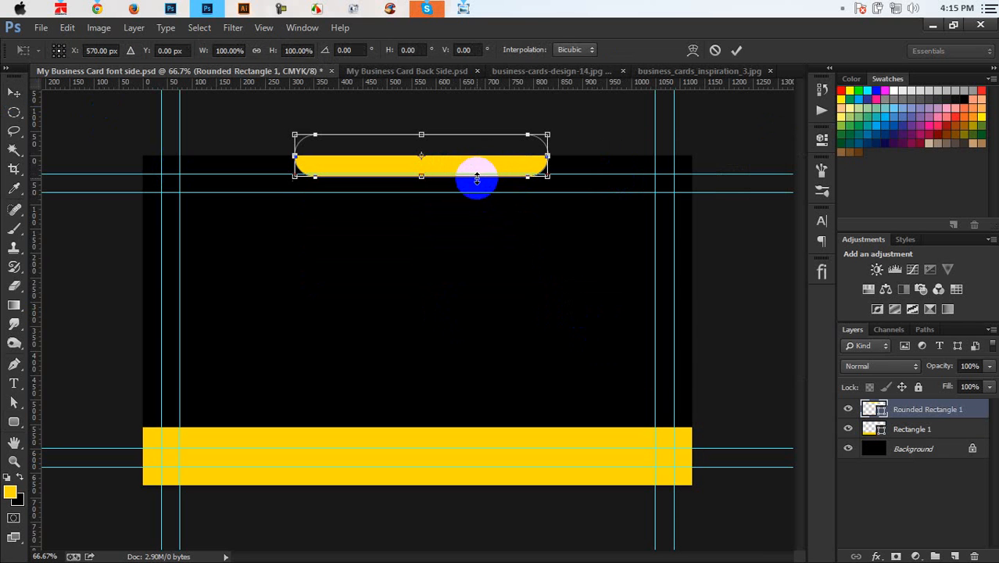
pyautogui.moveTo(476, 179); pyautogui.dragTo(468, 203)
pyautogui.hotkey('ctrl', 'z')
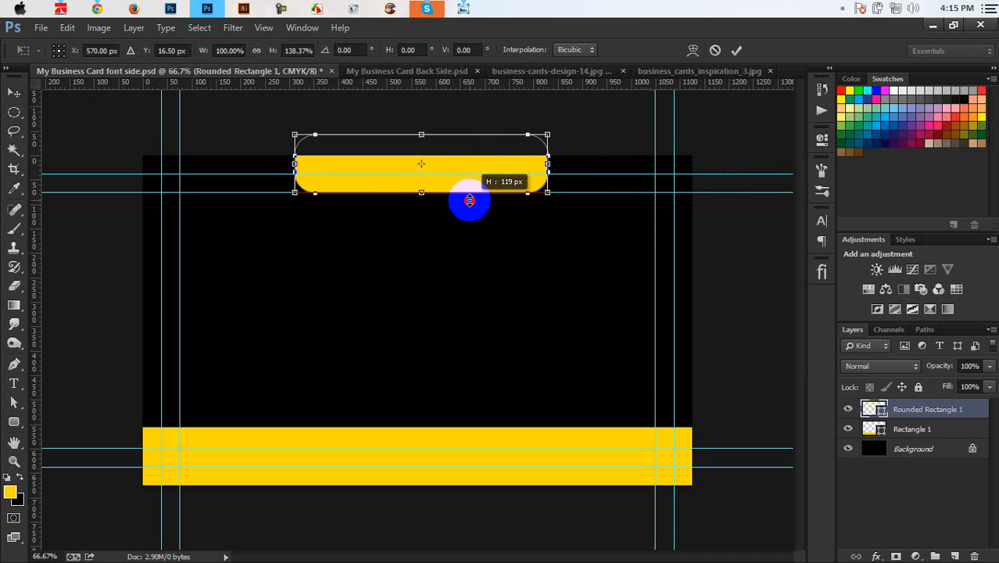
pyautogui.click(737, 52)
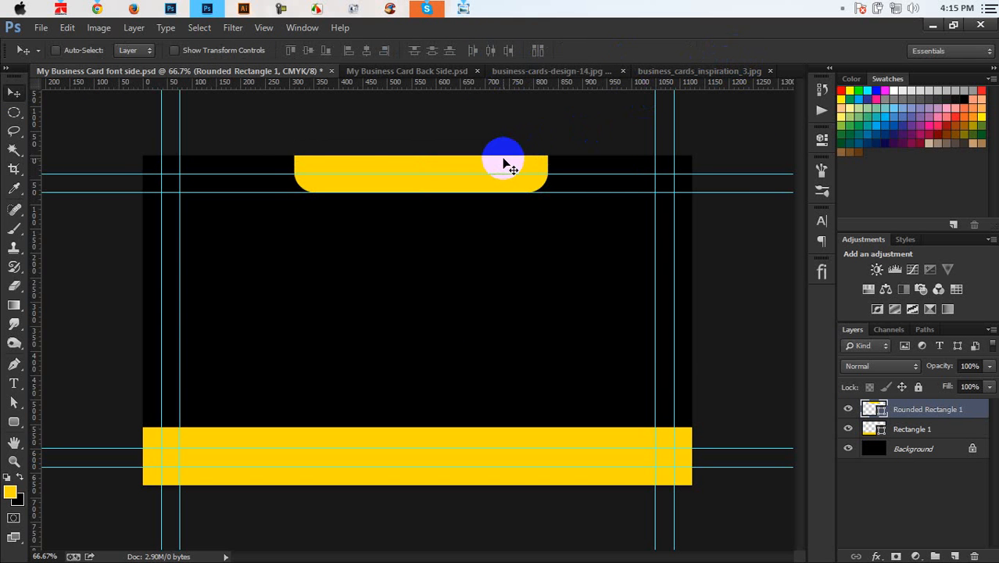
# Step: Centre the rounded tab horizontally on the card
pyautogui.hotkey('ctrl', 'a')
pyautogui.click(366, 50)
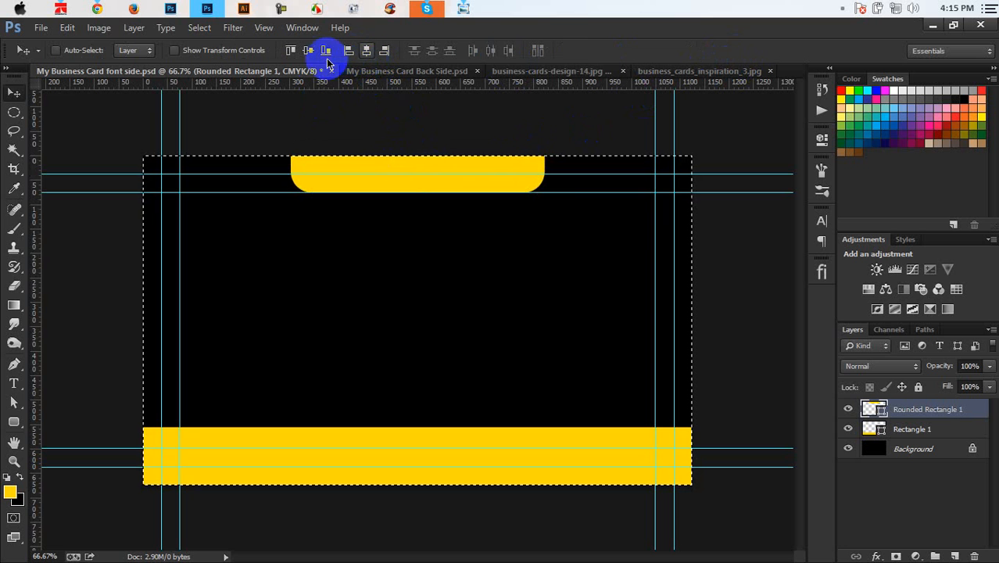
pyautogui.click(308, 50)
pyautogui.hotkey('ctrl', 'z')
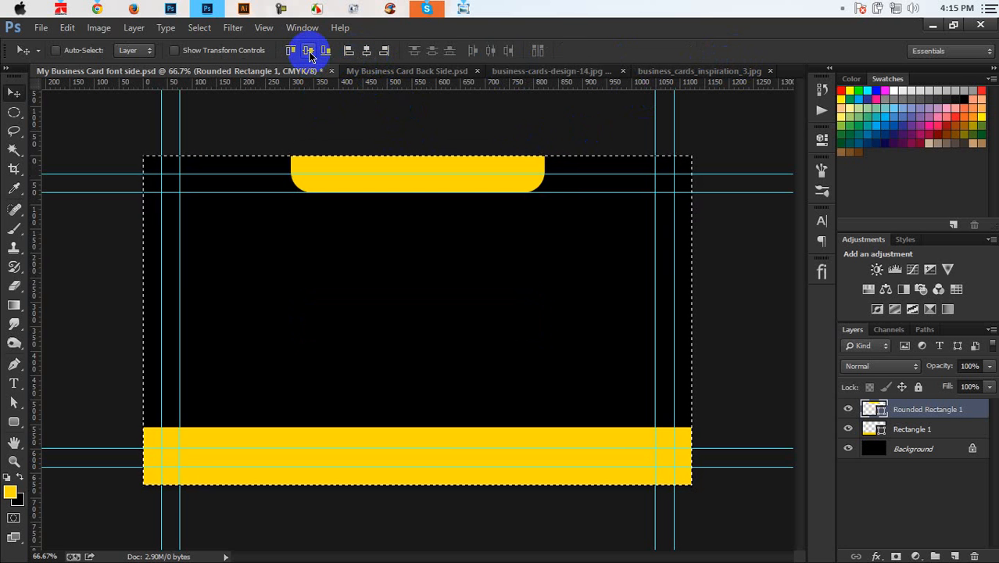
pyautogui.click(423, 9)
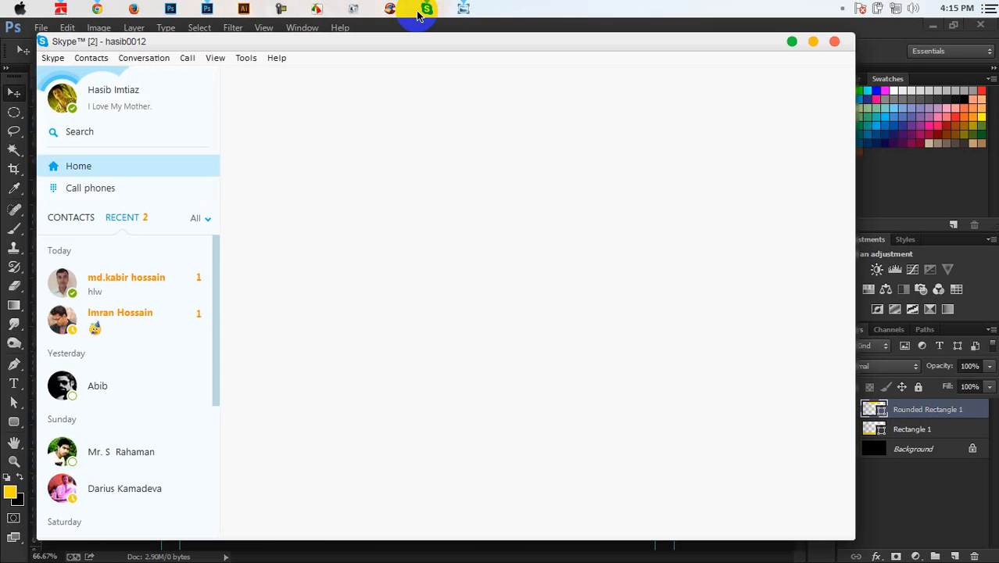
pyautogui.click(424, 9)
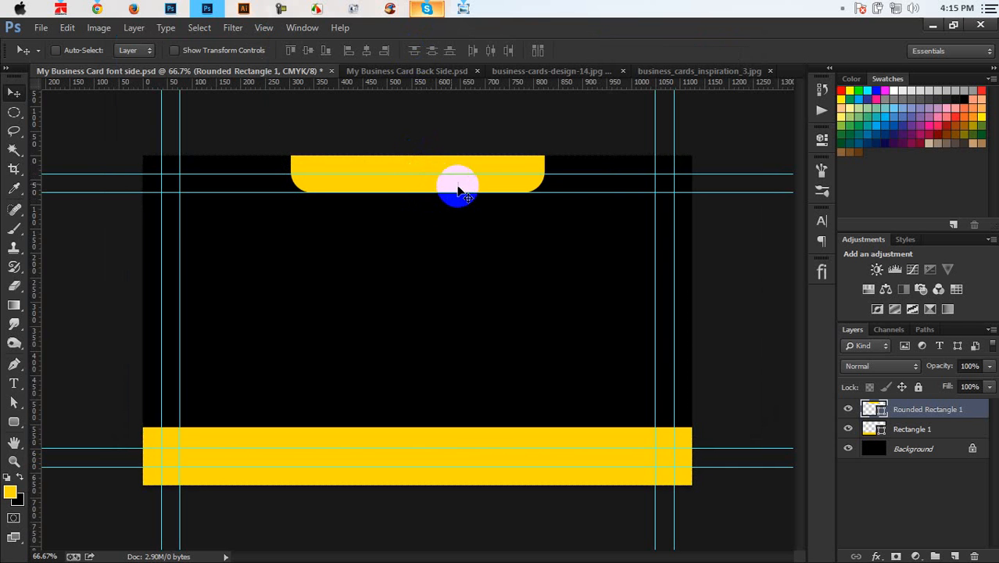
# Step: Narrow the tab from both sides and drop a copy onto the bottom yellow bar
pyautogui.hotkey('ctrl', 't')
pyautogui.moveTo(549, 169); pyautogui.dragTo(509, 162)
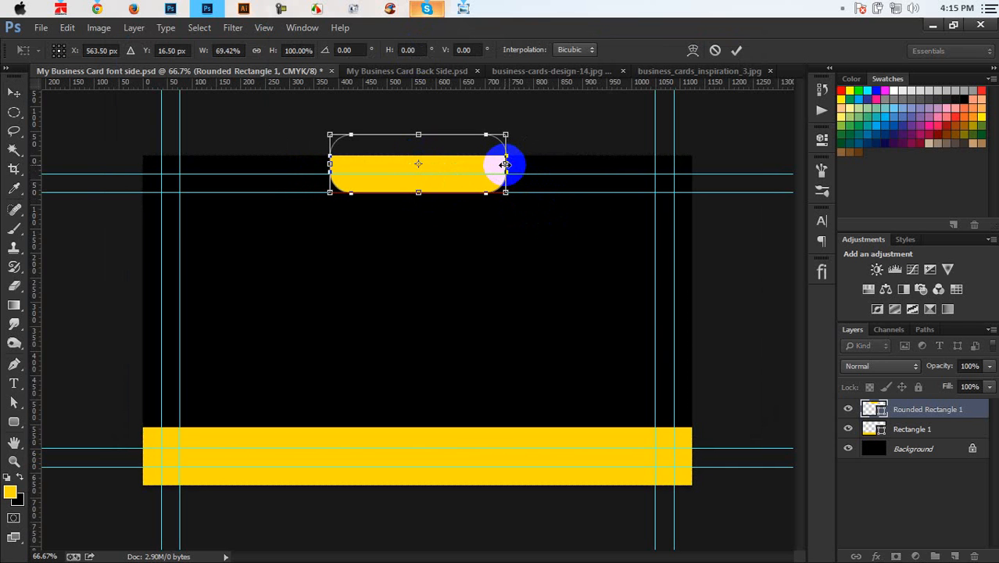
pyautogui.click(737, 53)
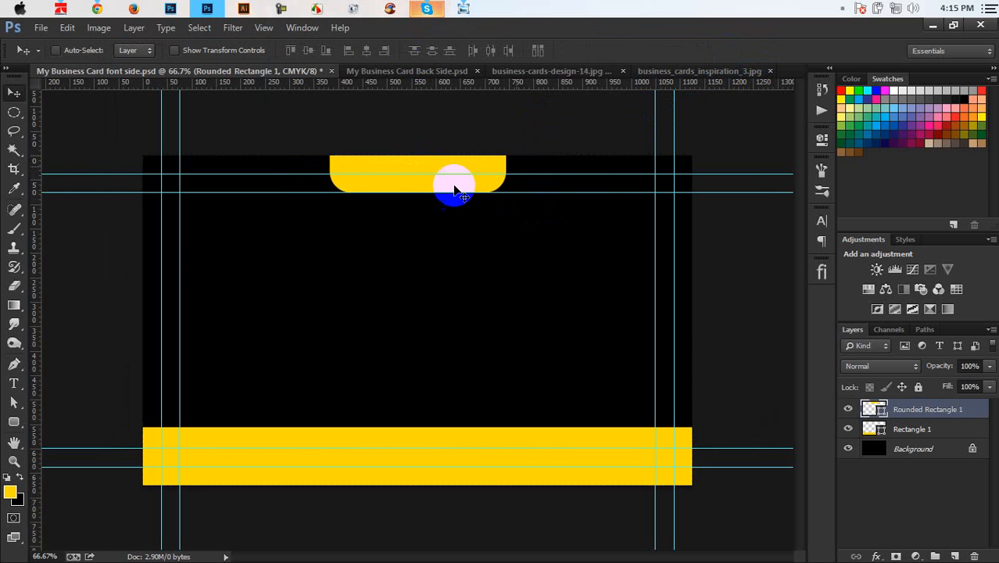
pyautogui.moveTo(459, 189); pyautogui.dragTo(468, 444)
# Step: Change the copied tab's fill to black and preview the card without guides
pyautogui.doubleClick(874, 410)
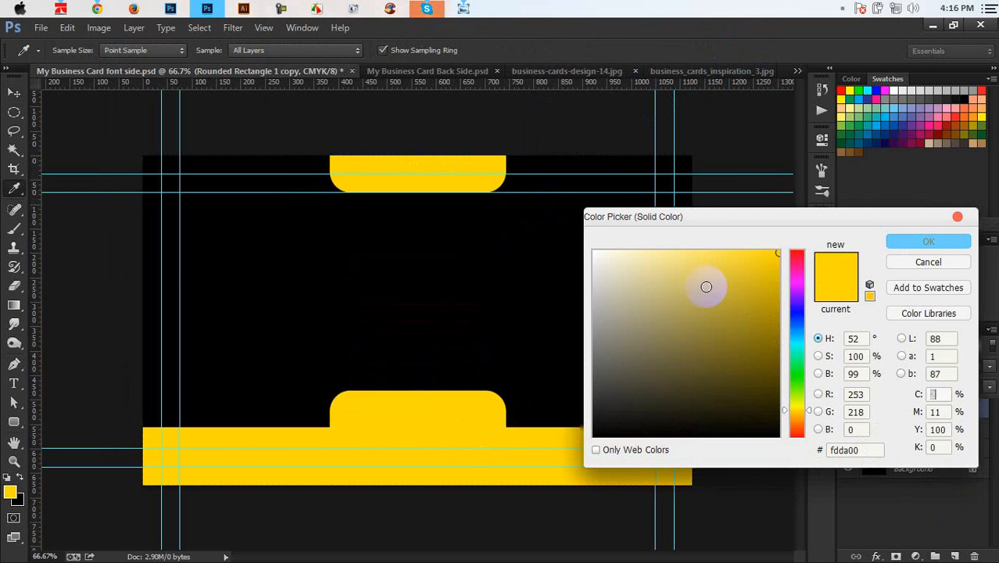
pyautogui.moveTo(704, 286); pyautogui.dragTo(495, 514)
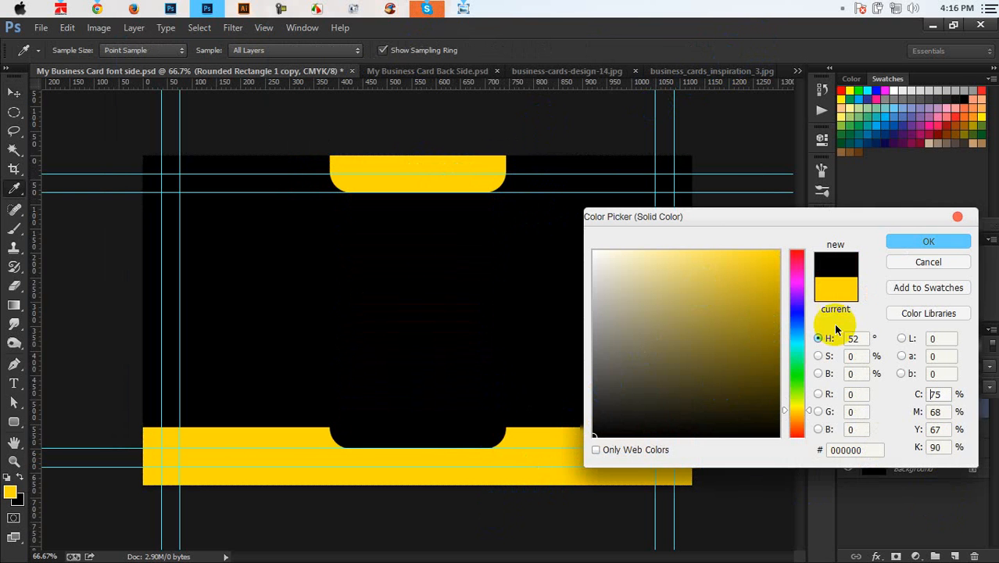
pyautogui.click(900, 240)
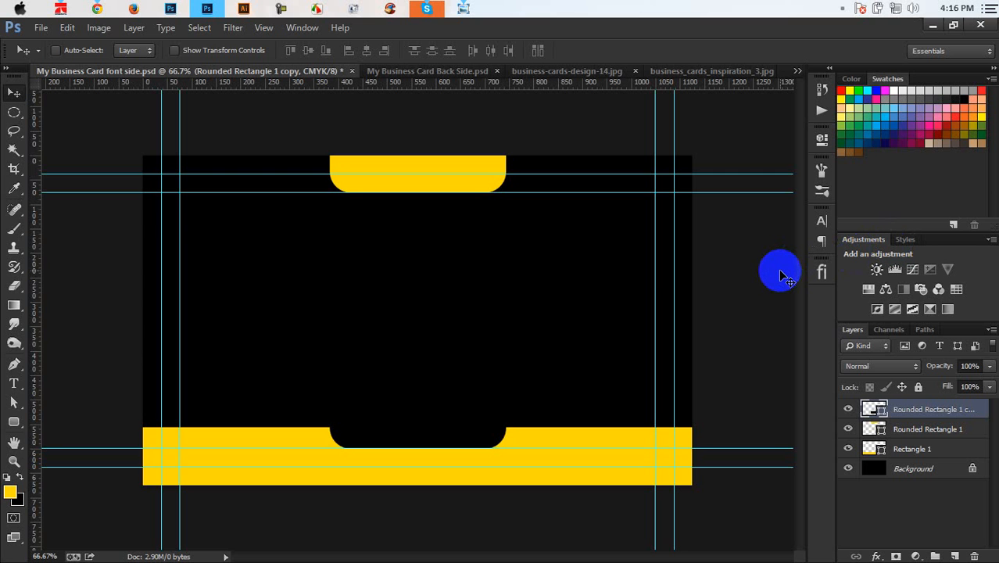
pyautogui.hotkey('ctrl', ';')
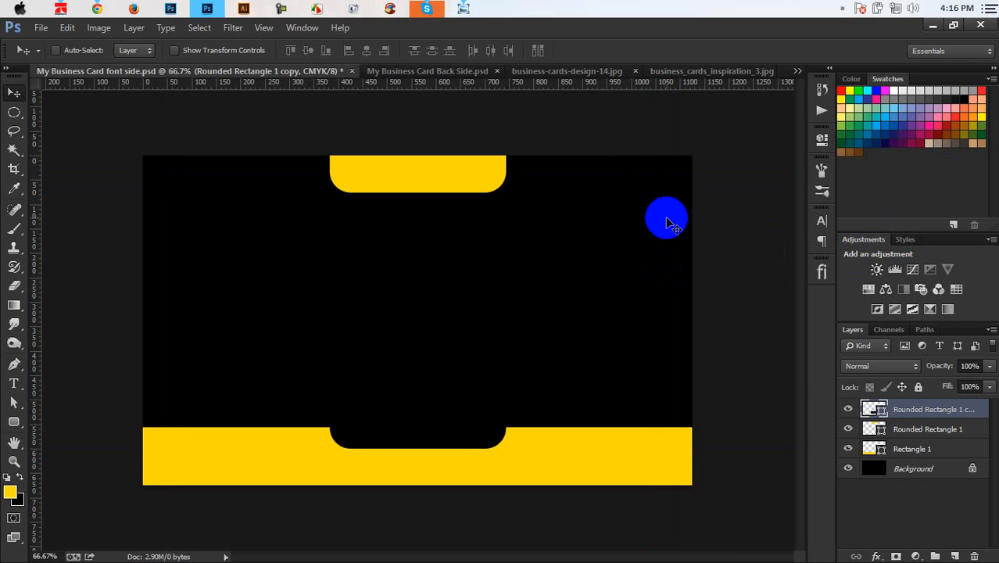
pyautogui.hotkey('ctrl', ';')
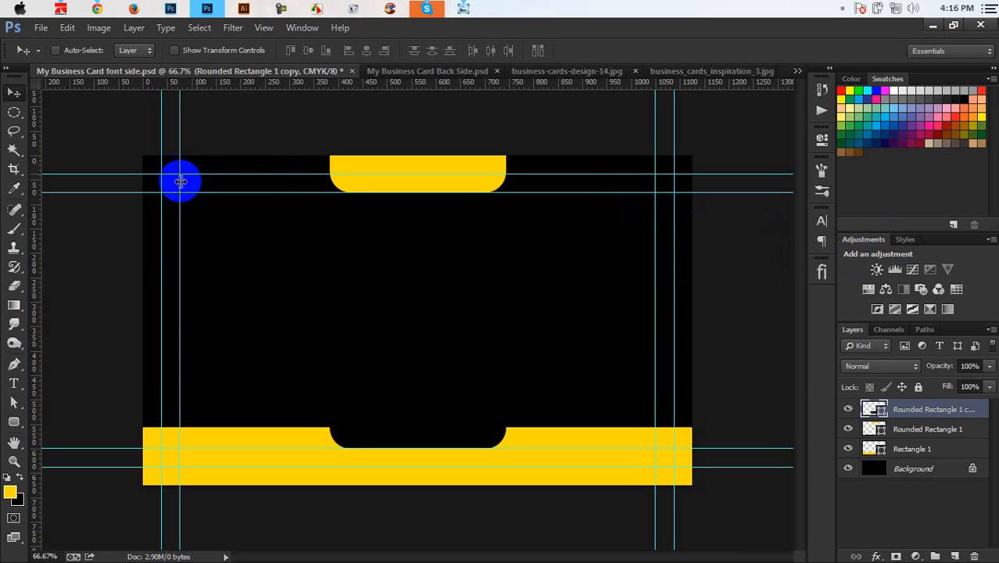
# Step: Open the Media (E:) drive in a file browser
pyautogui.click(22, 8)
pyautogui.click(188, 94)
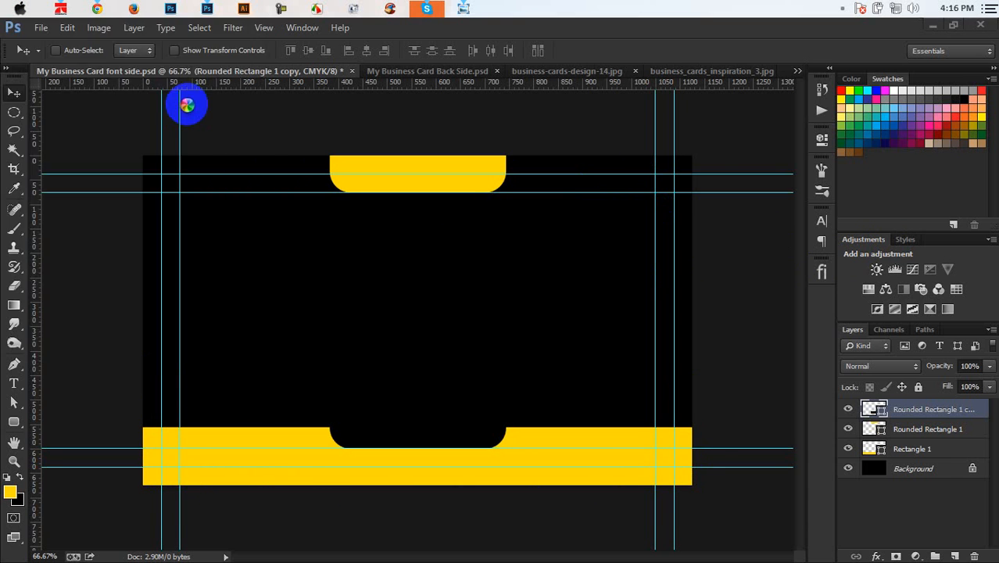
pyautogui.doubleClick(585, 141)
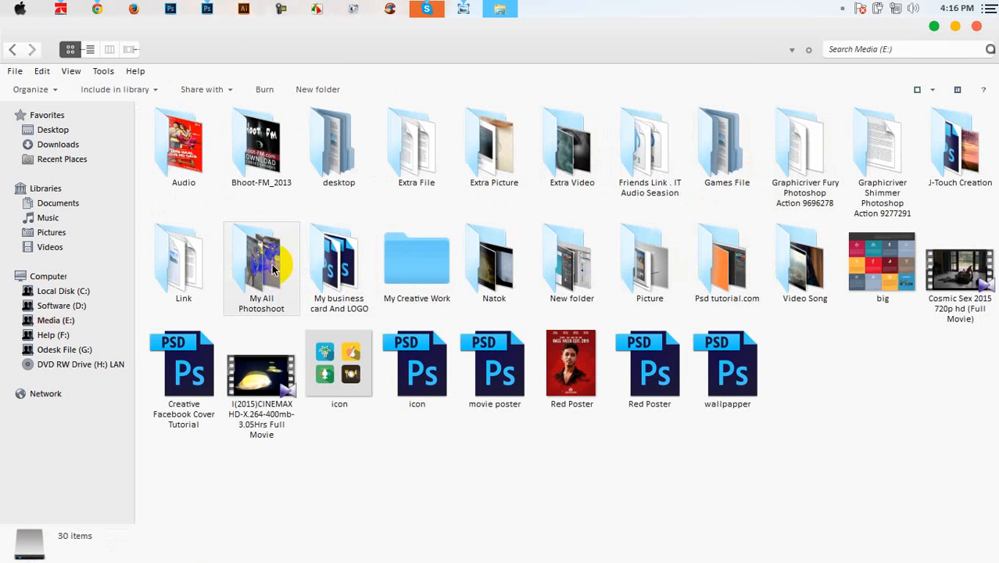
# Step: Go through My business card And LOGO > Graphicshome Business Card Design and open 01 in Photoshop
pyautogui.click(404, 273)
pyautogui.doubleClick(355, 269)
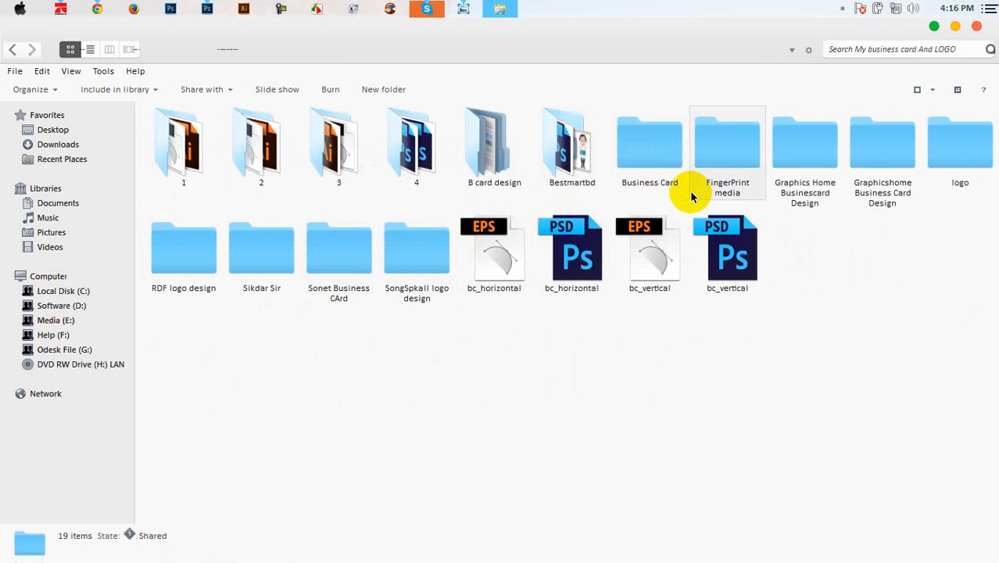
pyautogui.doubleClick(861, 174)
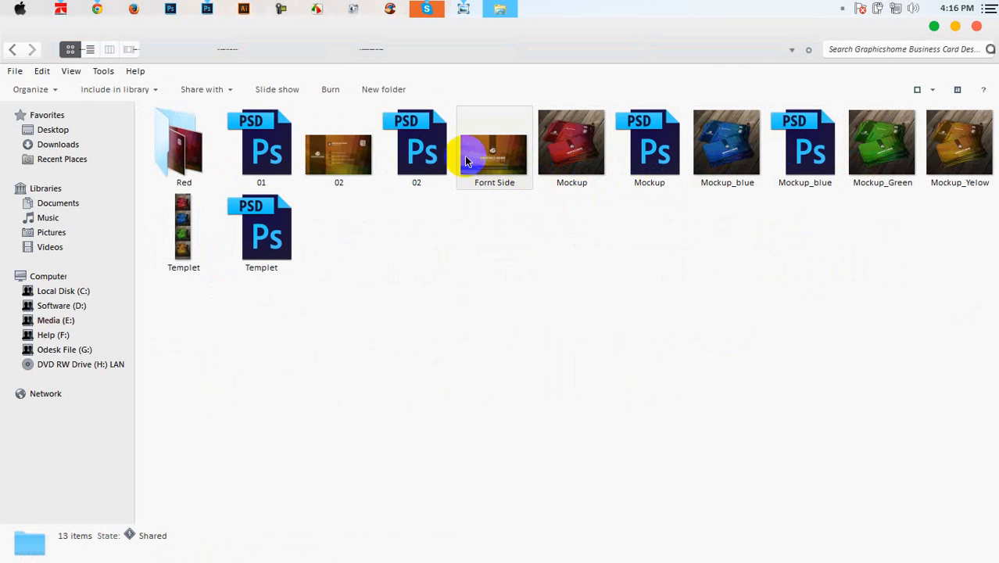
pyautogui.click(282, 153)
pyautogui.doubleClick(279, 148)
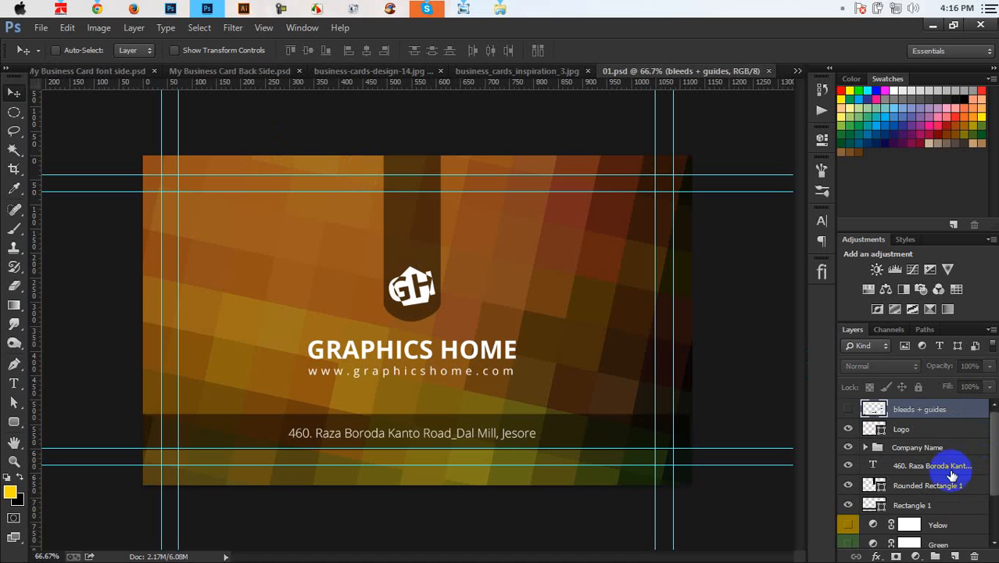
# Step: Inspect the 01 design's Logo layer, then close 01 without saving
pyautogui.click(908, 431)
pyautogui.click(848, 429)
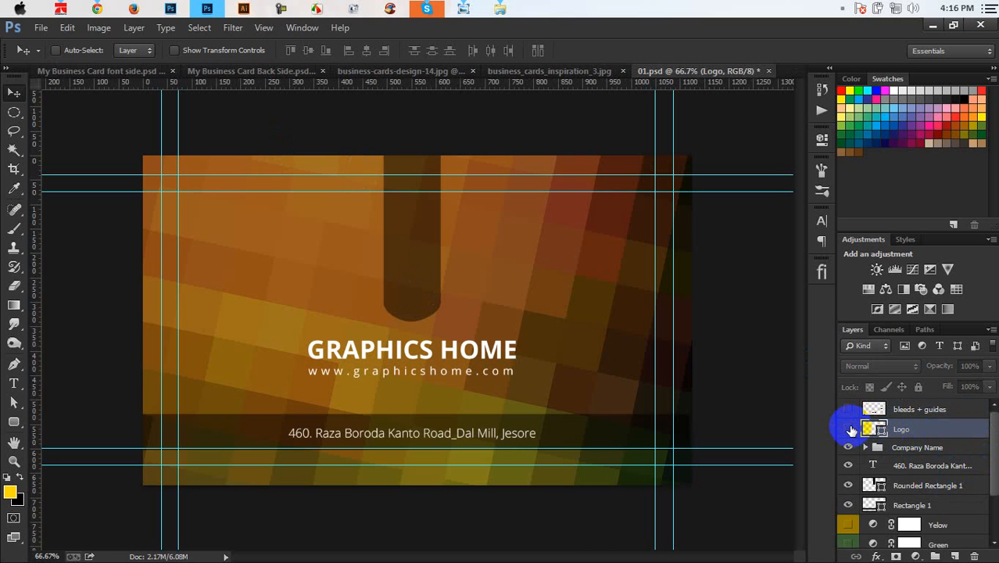
pyautogui.click(848, 429)
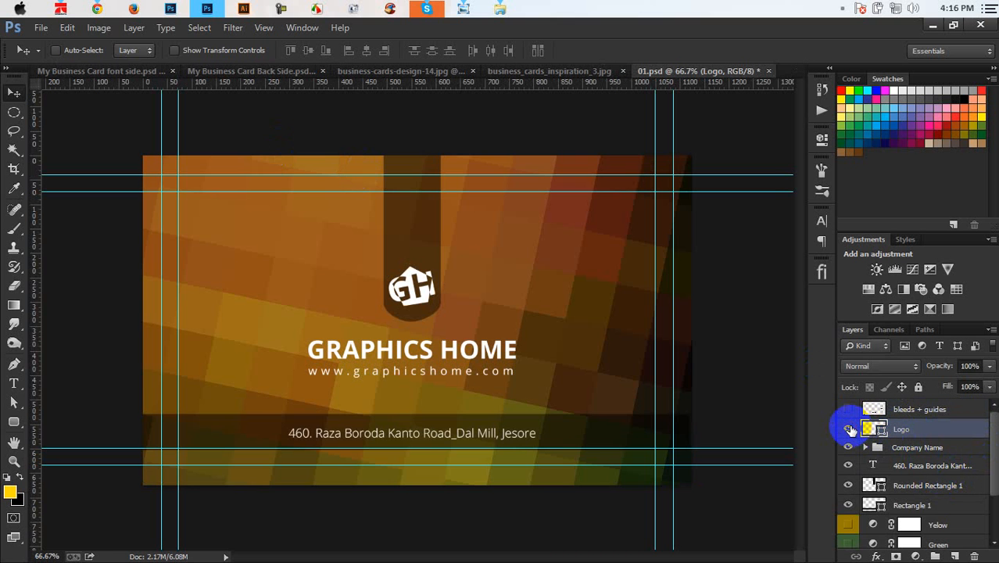
pyautogui.click(767, 71)
pyautogui.click(504, 234)
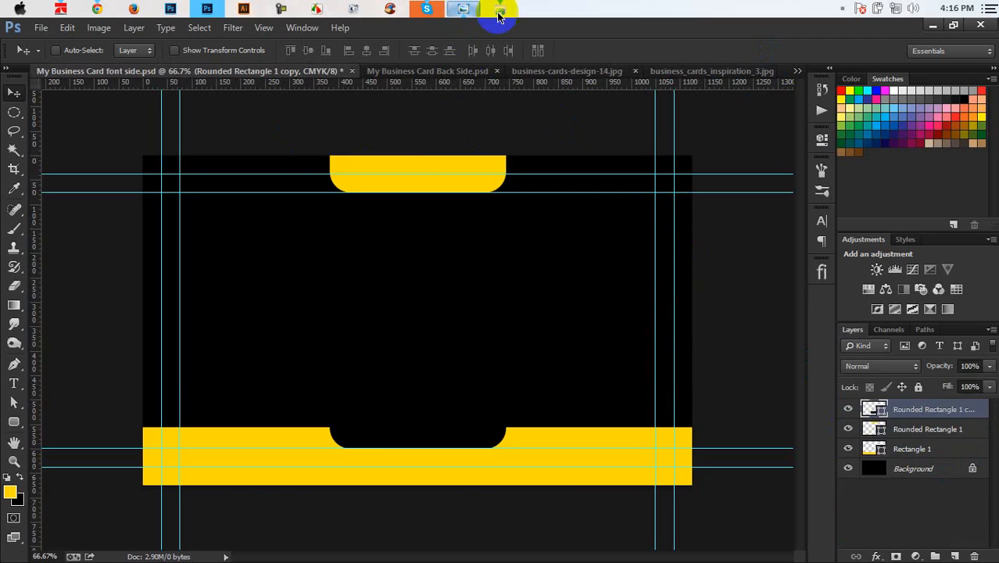
# Step: Open the 02 design and drag its Logo and Company Name group into the card
pyautogui.click(500, 7)
pyautogui.doubleClick(414, 153)
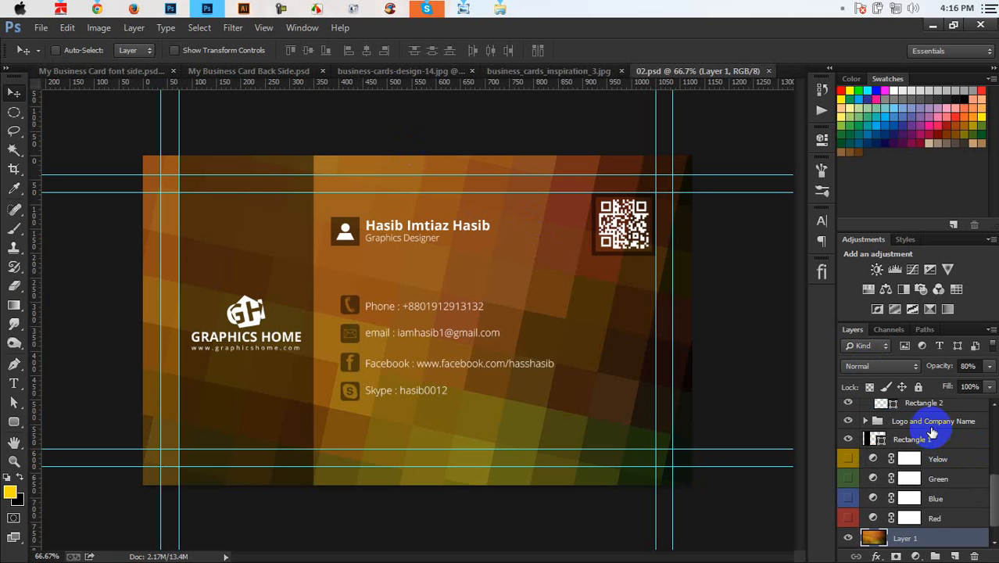
pyautogui.click(931, 426)
pyautogui.moveTo(238, 275); pyautogui.dragTo(457, 305)
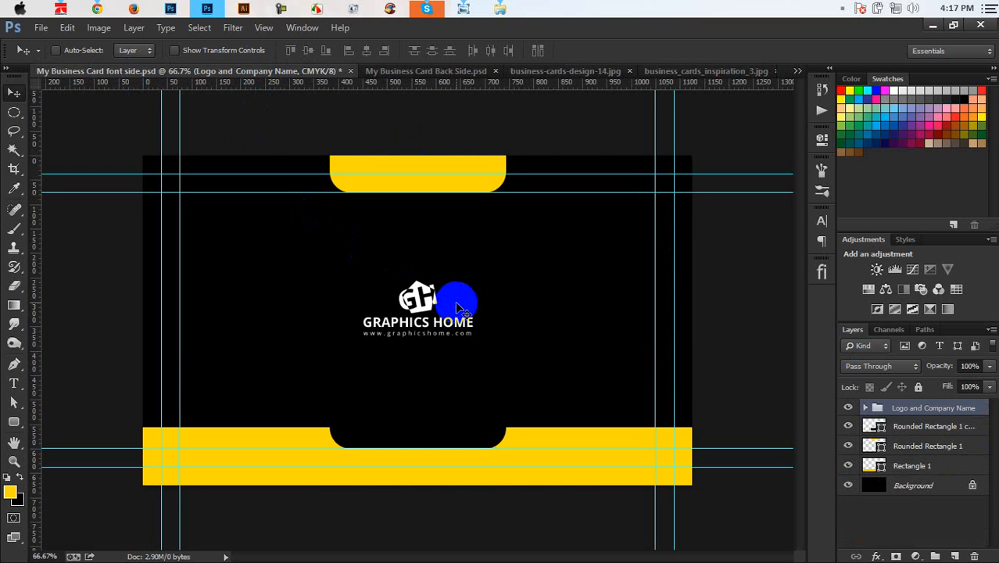
# Step: Align the logo group on the canvas and enlarge it to about 137%
pyautogui.hotkey('ctrl', 'a')
pyautogui.click(308, 50)
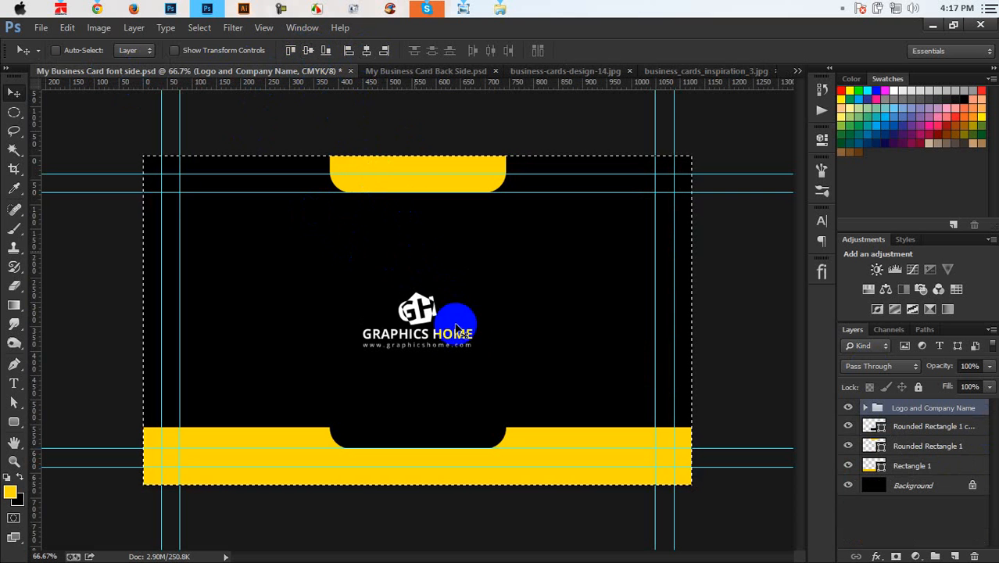
pyautogui.hotkey('ctrl', 'd')
pyautogui.hotkey('ctrl', 't')
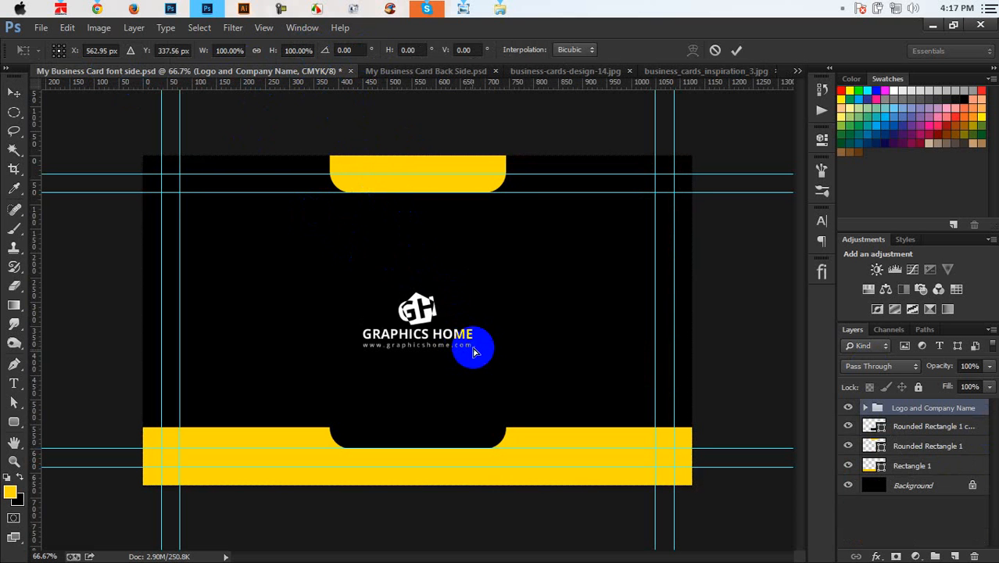
pyautogui.moveTo(467, 294); pyautogui.dragTo(498, 282)
pyautogui.press('Return')
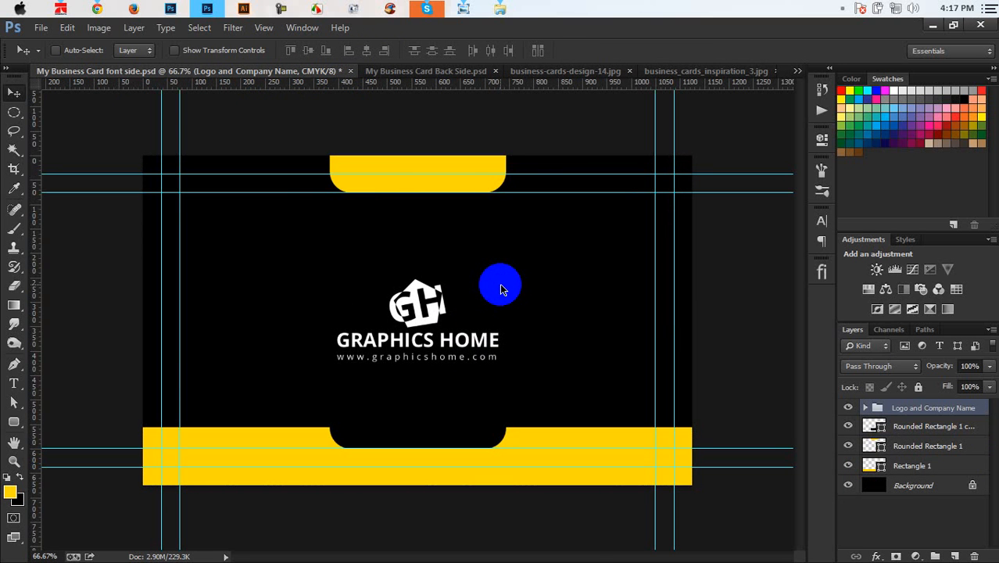
pyautogui.hotkey('ctrl', '+')
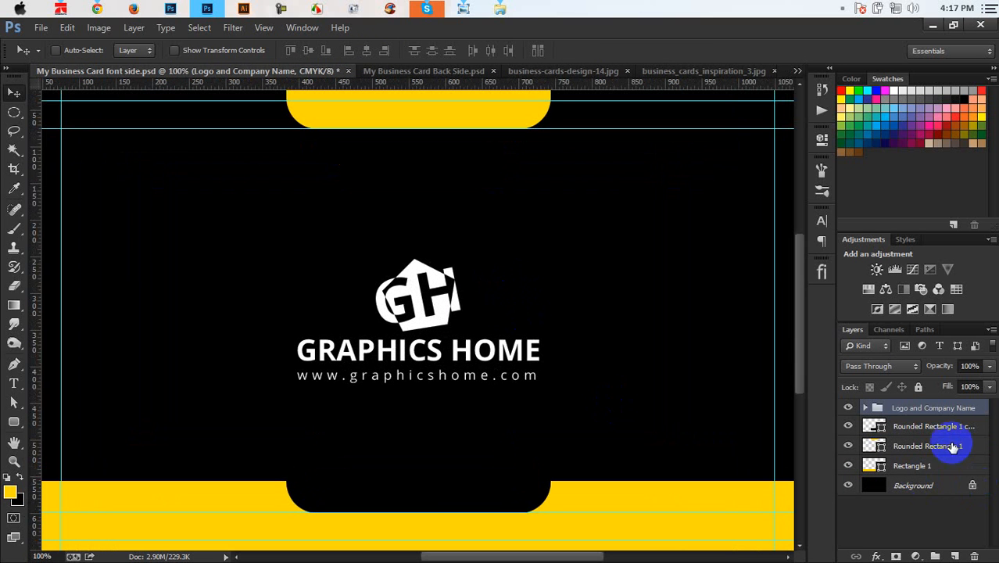
# Step: Centre the black notch horizontally and add vertical guides at its left and right edges
pyautogui.click(939, 426)
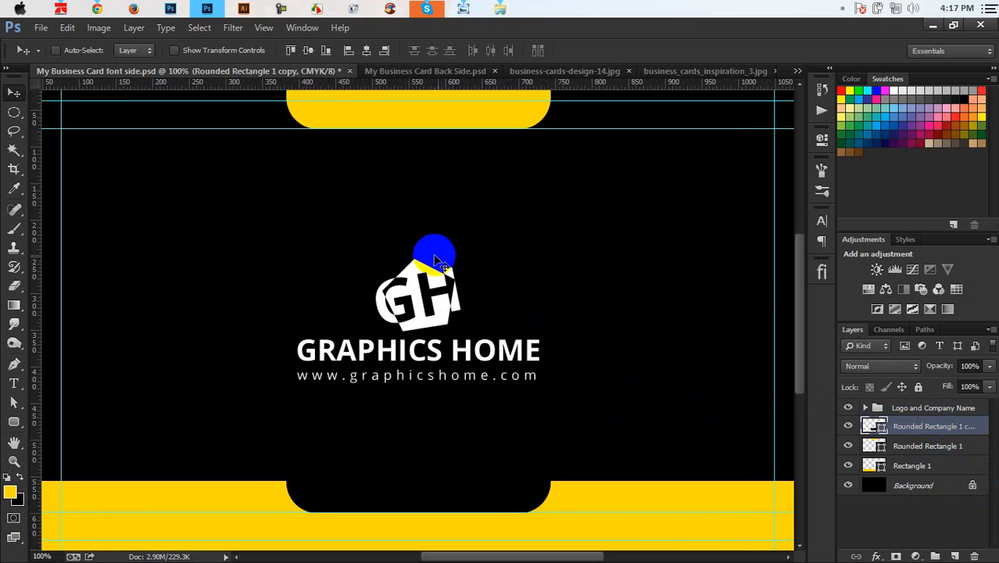
pyautogui.click(322, 52)
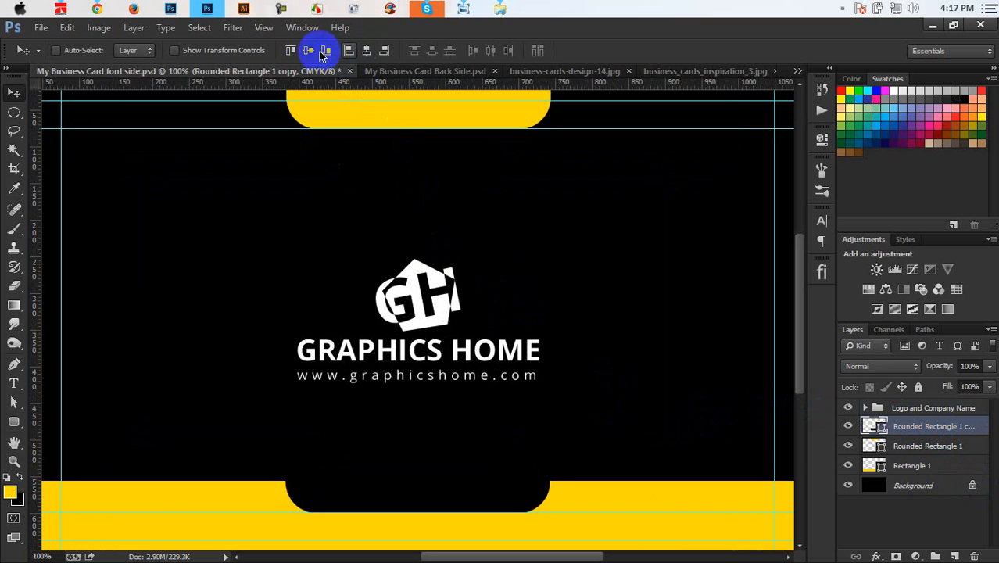
pyautogui.click(308, 51)
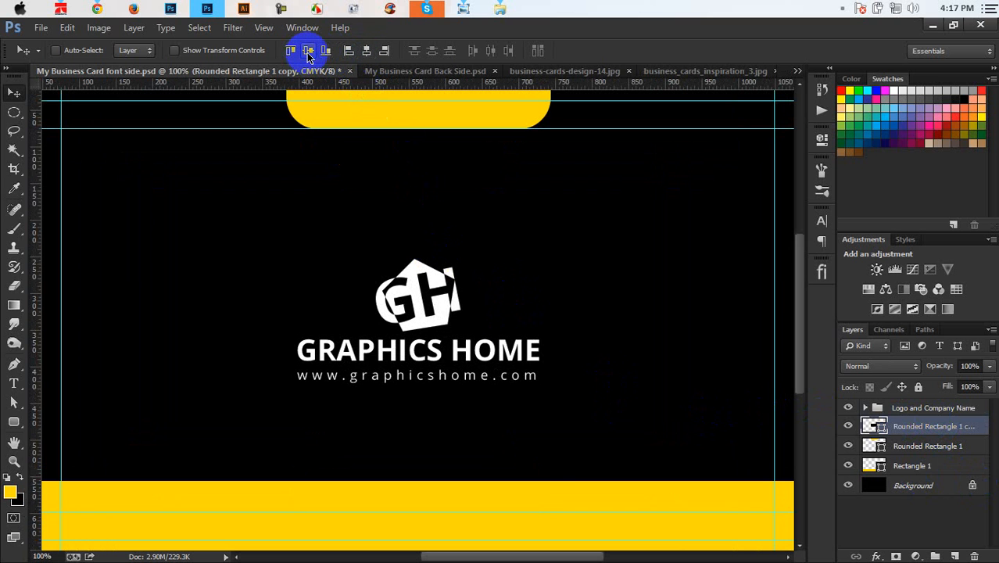
pyautogui.hotkey('ctrl', 'z')
pyautogui.click(372, 49)
pyautogui.hotkey('ctrl', 'd')
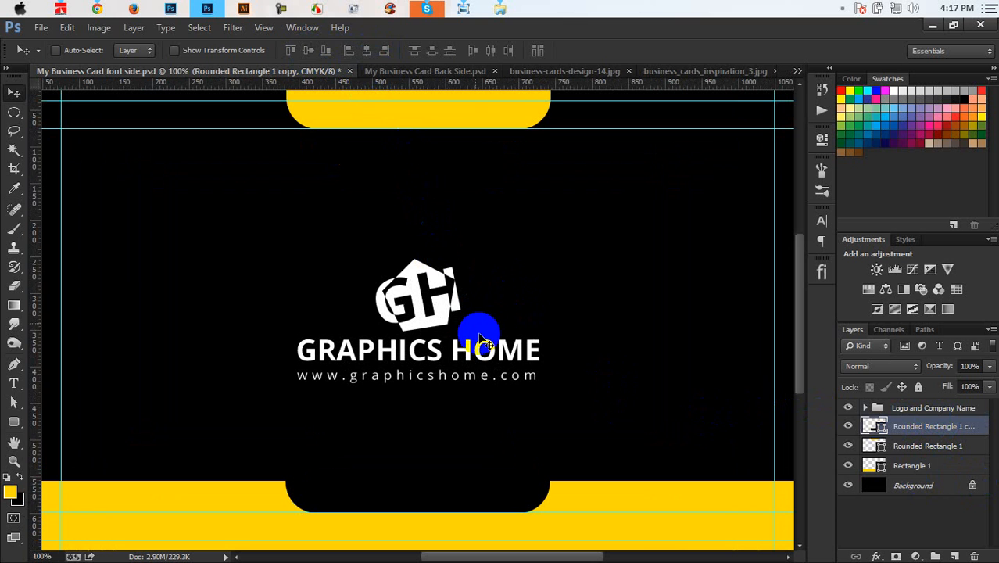
pyautogui.moveTo(34, 314); pyautogui.dragTo(285, 429)
pyautogui.moveTo(39, 254); pyautogui.dragTo(550, 488)
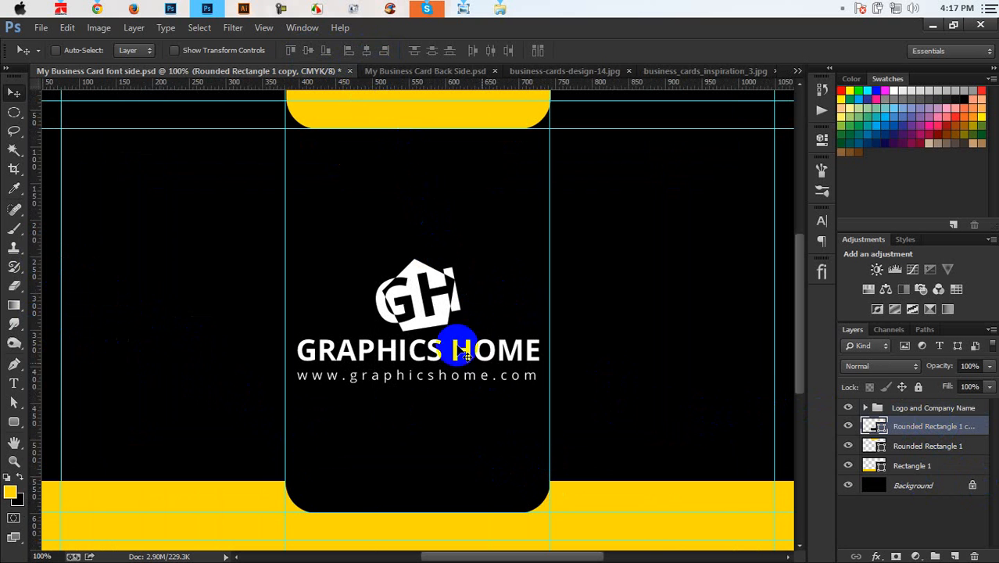
# Step: Enlarge the Logo and Company Name group slightly
pyautogui.click(934, 407)
pyautogui.hotkey('ctrl', 't')
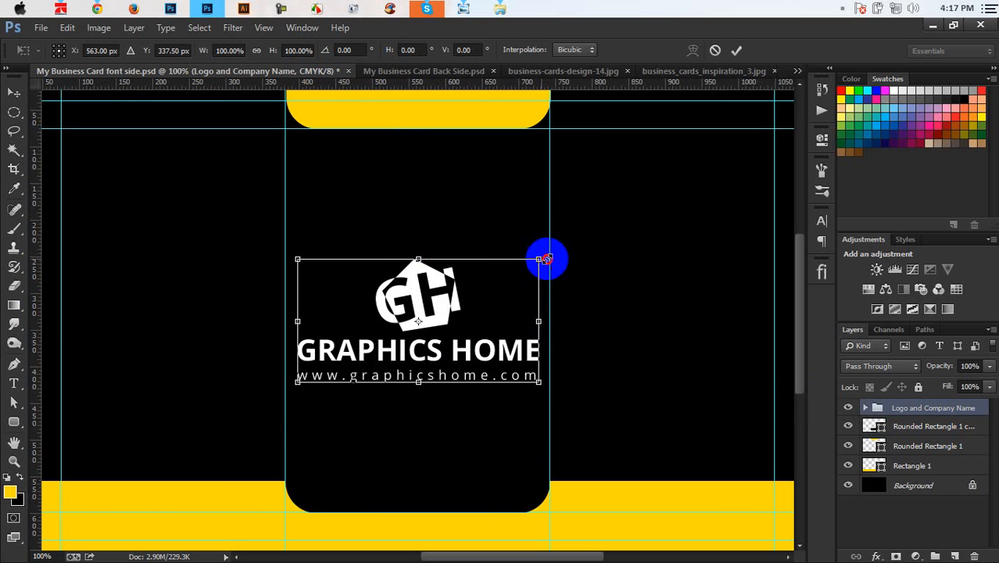
pyautogui.moveTo(545, 259); pyautogui.dragTo(553, 255)
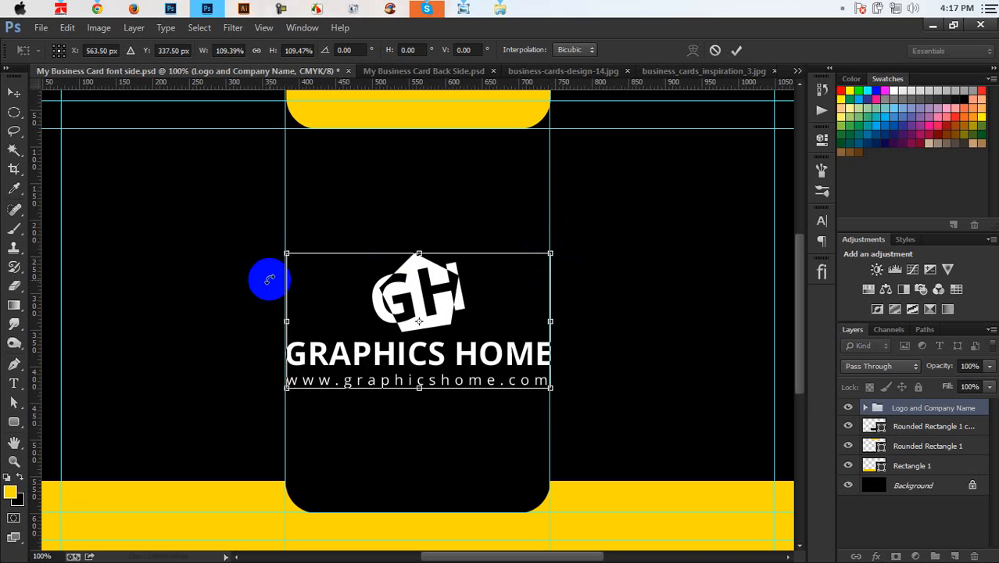
pyautogui.moveTo(284, 254); pyautogui.dragTo(284, 255)
pyautogui.press('Return')
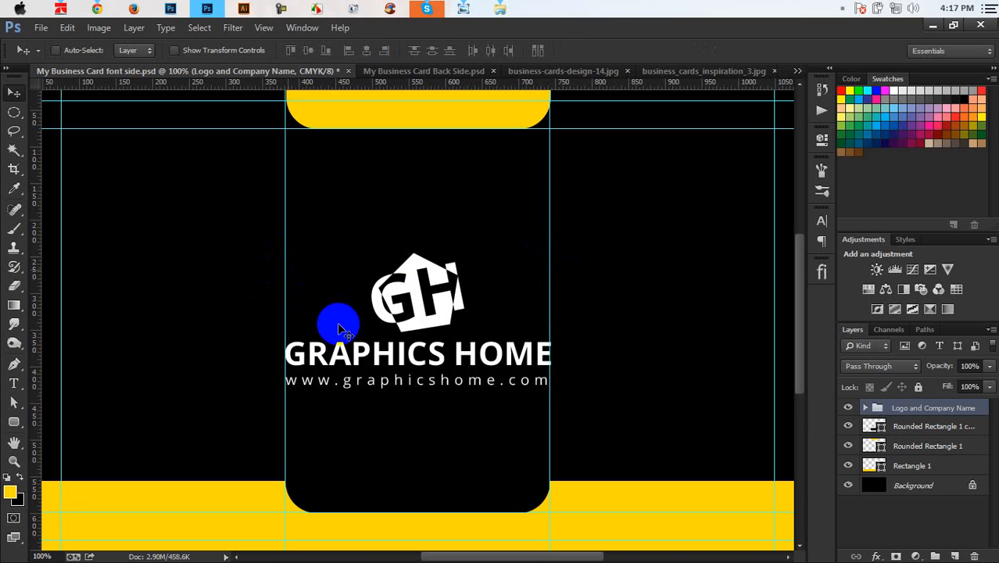
pyautogui.hotkey('ctrl', '-')
pyautogui.hotkey('ctrl', '-')
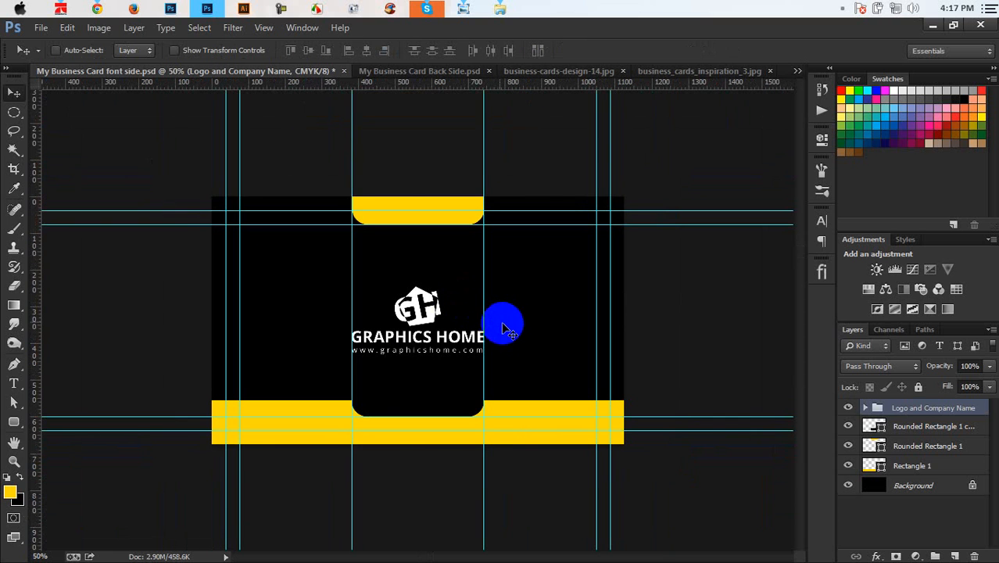
# Step: Centre the logo group horizontally, nudge it up, and view the business-cards-design-14.jpg reference
pyautogui.hotkey('ctrl', 'a')
pyautogui.click(310, 52)
pyautogui.hotkey('ctrl', 'd')
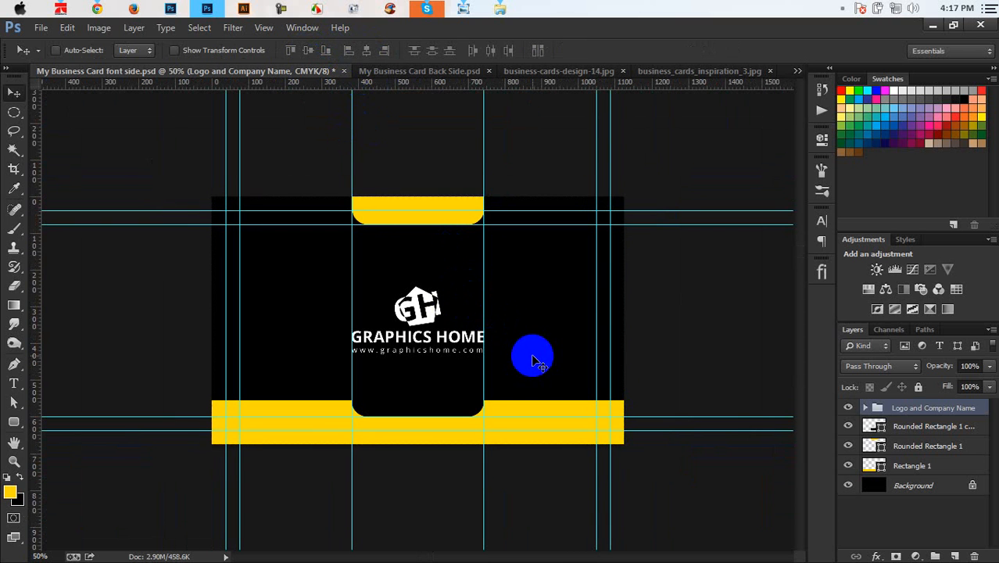
pyautogui.moveTo(525, 356); pyautogui.dragTo(442, 330)
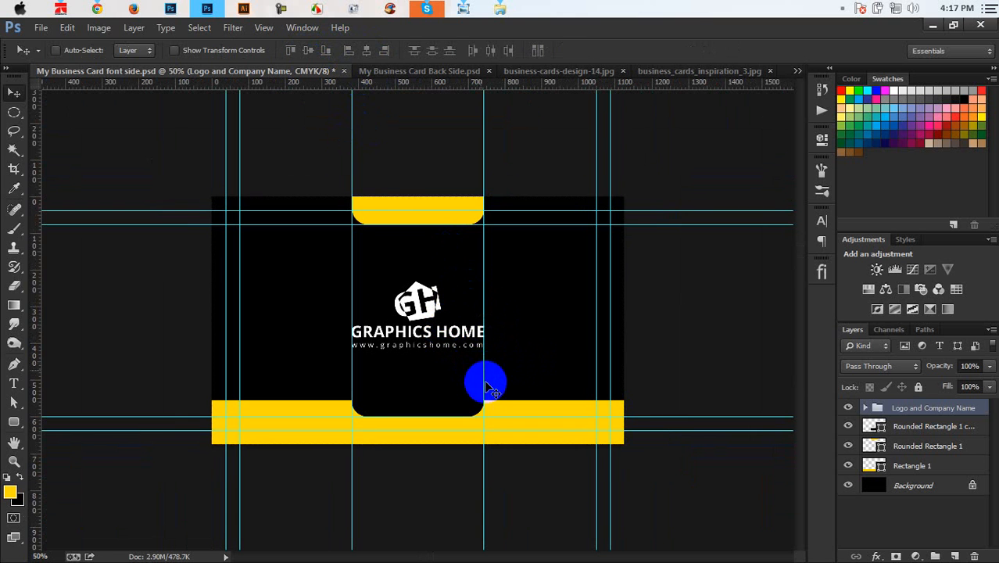
pyautogui.hotkey('ctrl', ';')
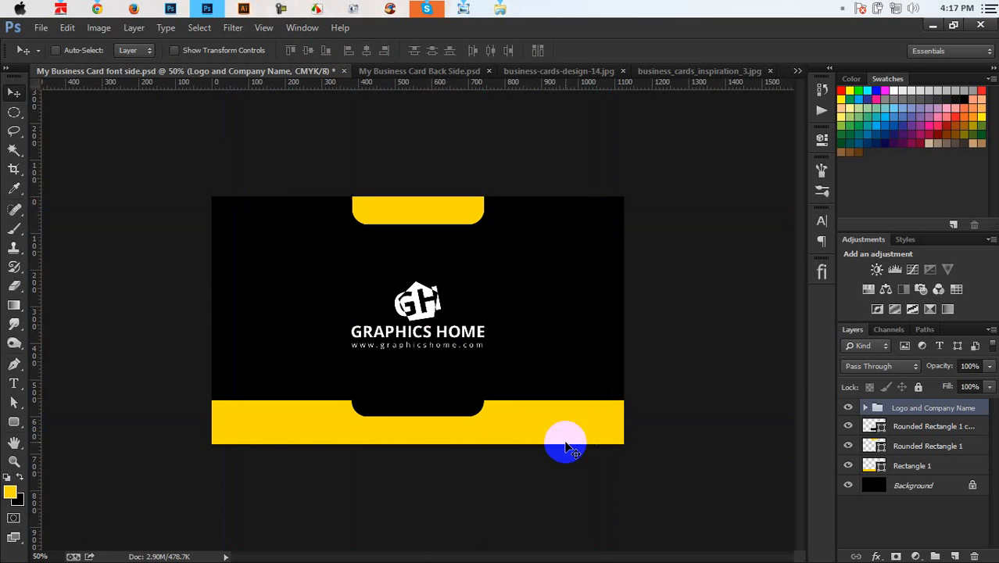
pyautogui.hotkey('ctrl', ';')
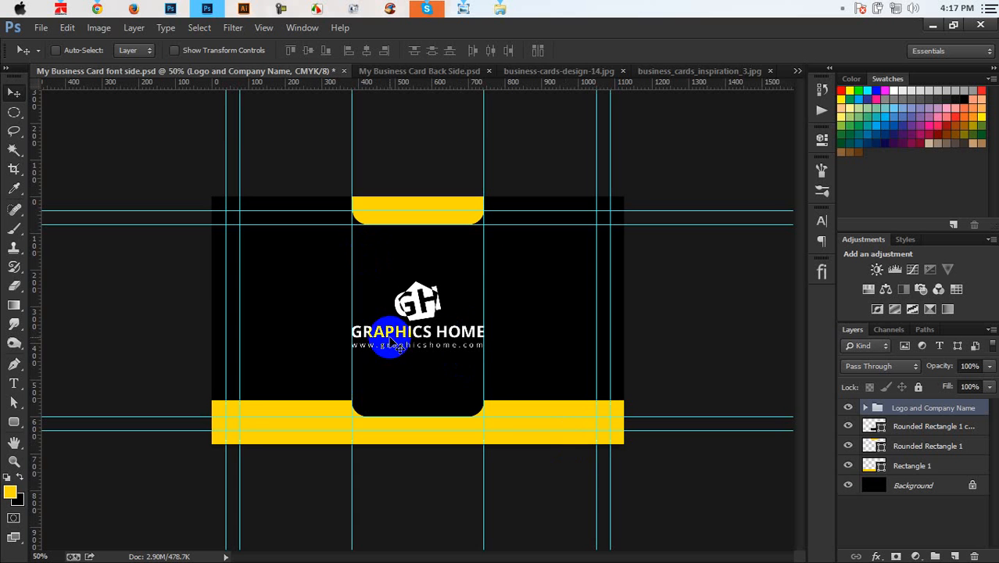
pyautogui.click(537, 72)
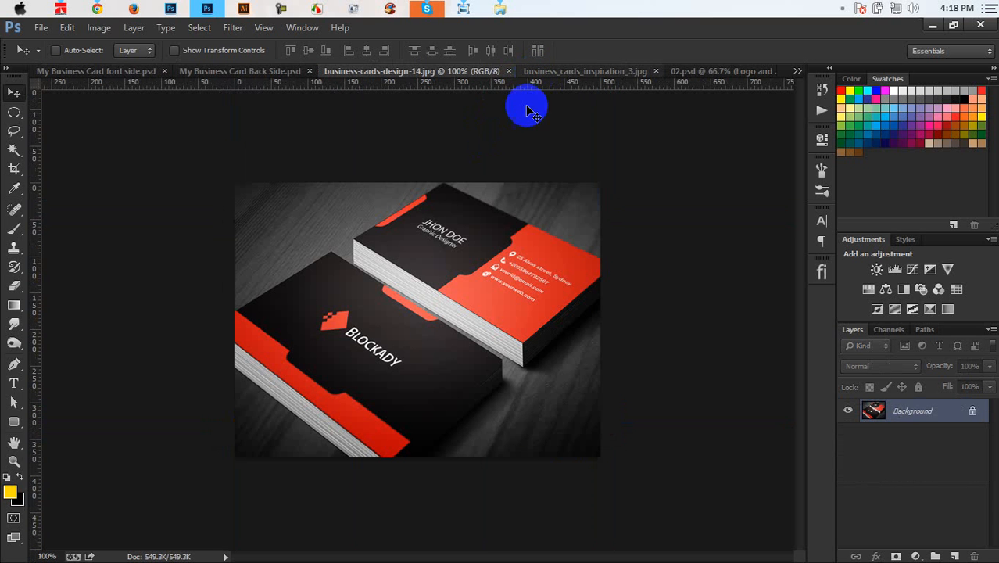
pyautogui.click(268, 71)
pyautogui.click(104, 72)
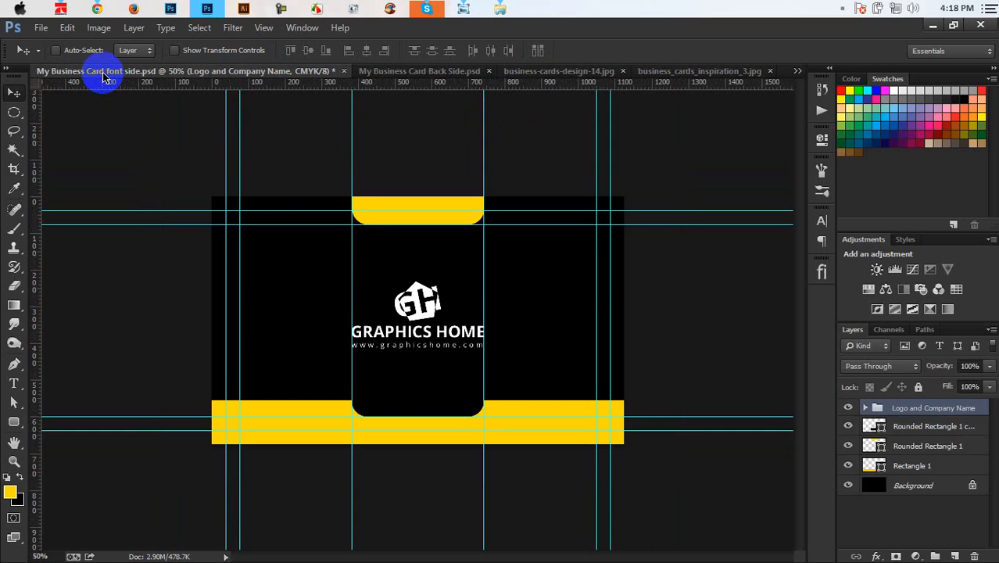
pyautogui.hotkey('ctrl', ';')
pyautogui.hotkey('ctrl', ';')
pyautogui.hotkey('ctrl', ';')
pyautogui.hotkey('ctrl', ';')
pyautogui.hotkey('ctrl', ';')
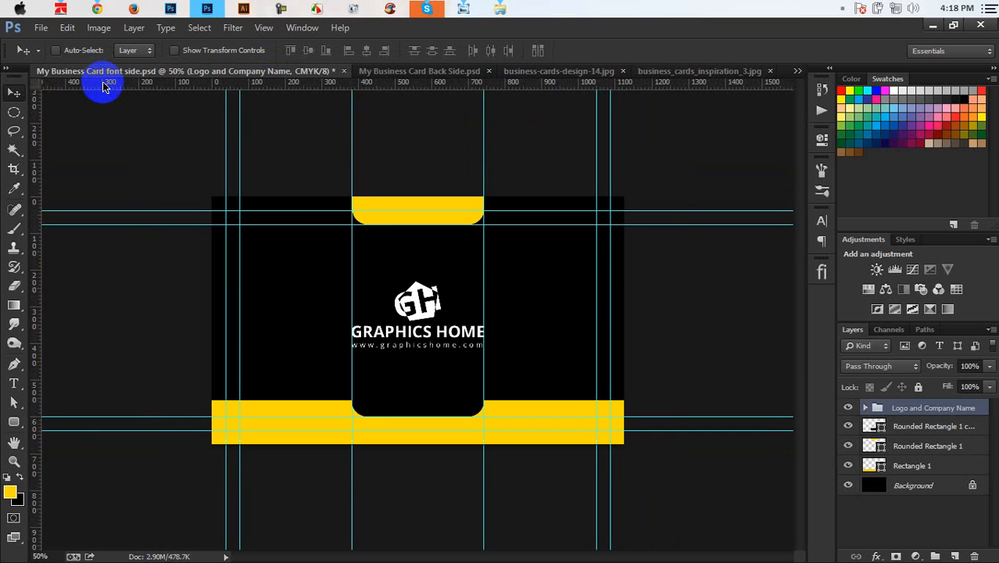
pyautogui.hotkey('ctrl', ';')
pyautogui.hotkey('ctrl', ';')
pyautogui.hotkey('ctrl', ';')
pyautogui.hotkey('ctrl', '+')
pyautogui.hotkey('ctrl', '+')
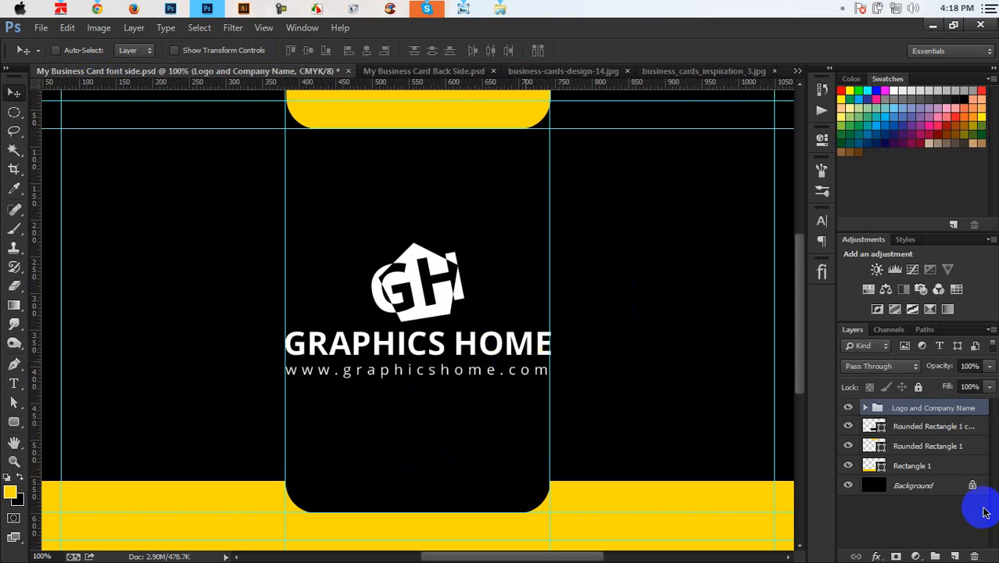
pyautogui.click(868, 407)
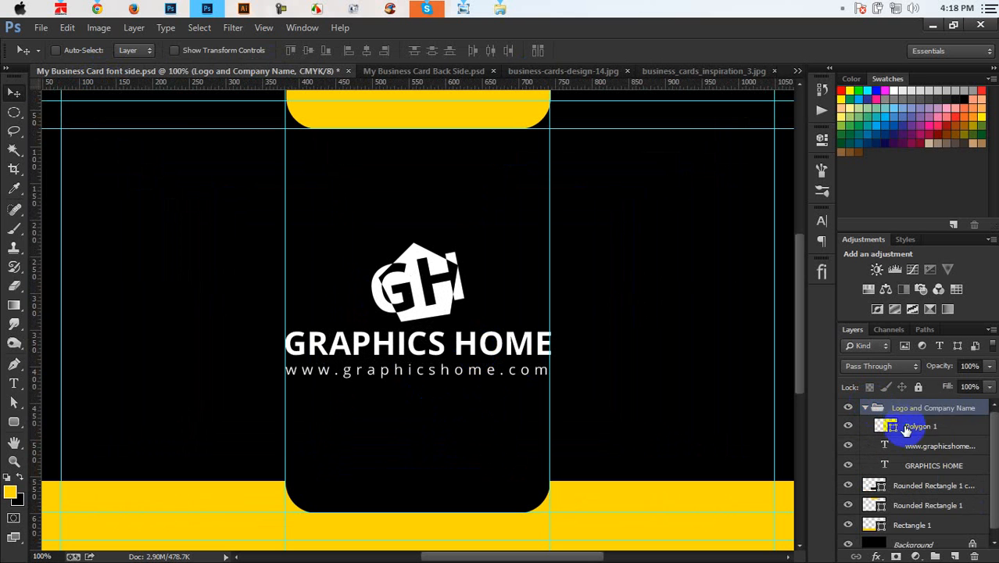
pyautogui.click(938, 453)
pyautogui.press('Delete')
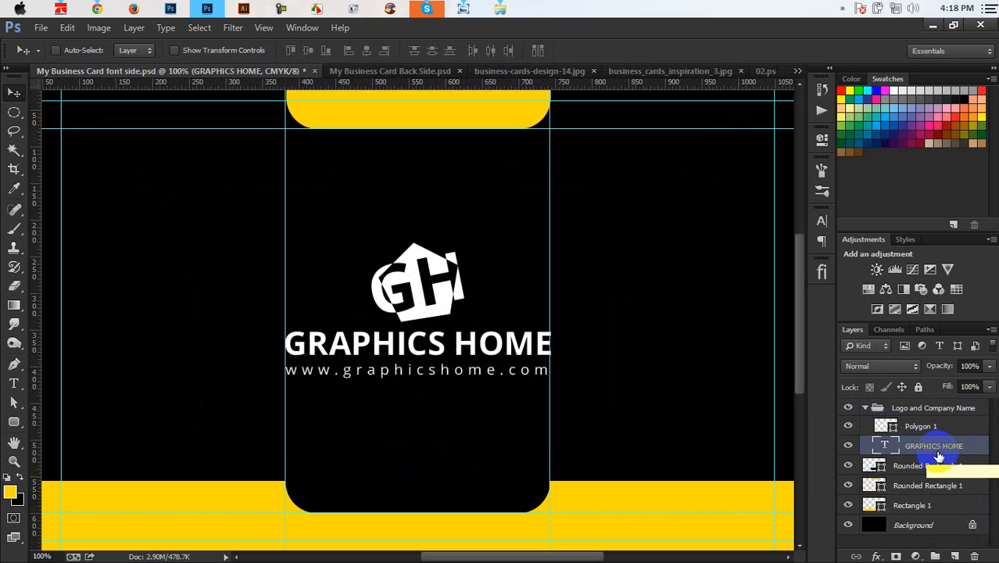
# Step: Move the GH logo left of the name and shrink it
pyautogui.click(924, 425)
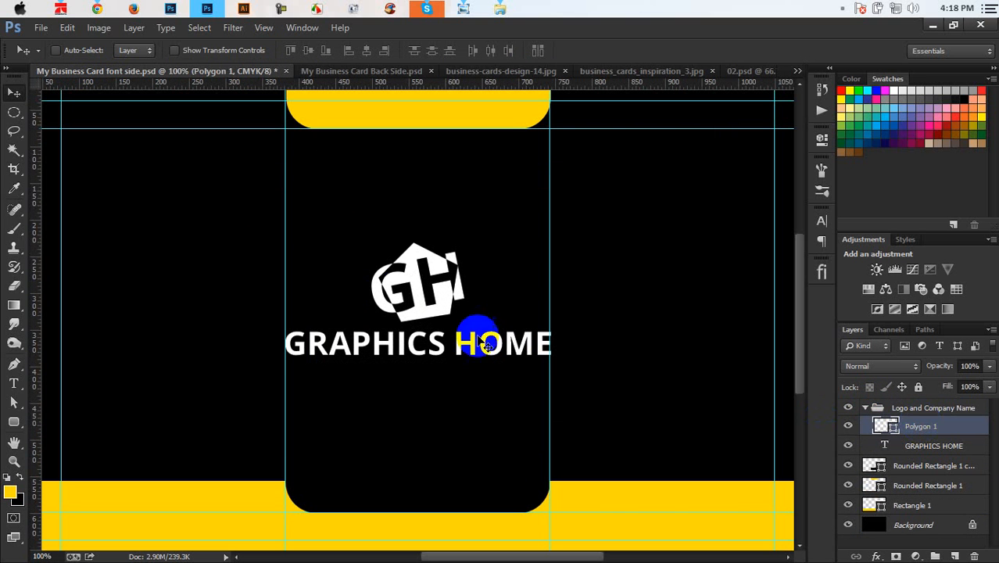
pyautogui.moveTo(397, 275); pyautogui.dragTo(325, 300)
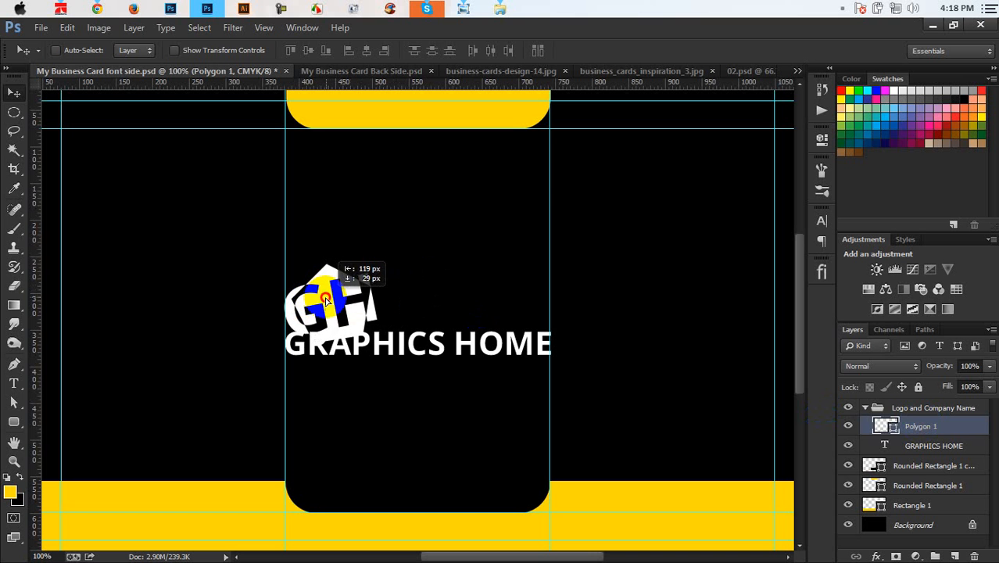
pyautogui.hotkey('ctrl', 't')
pyautogui.moveTo(377, 345); pyautogui.dragTo(346, 301)
pyautogui.press('Return')
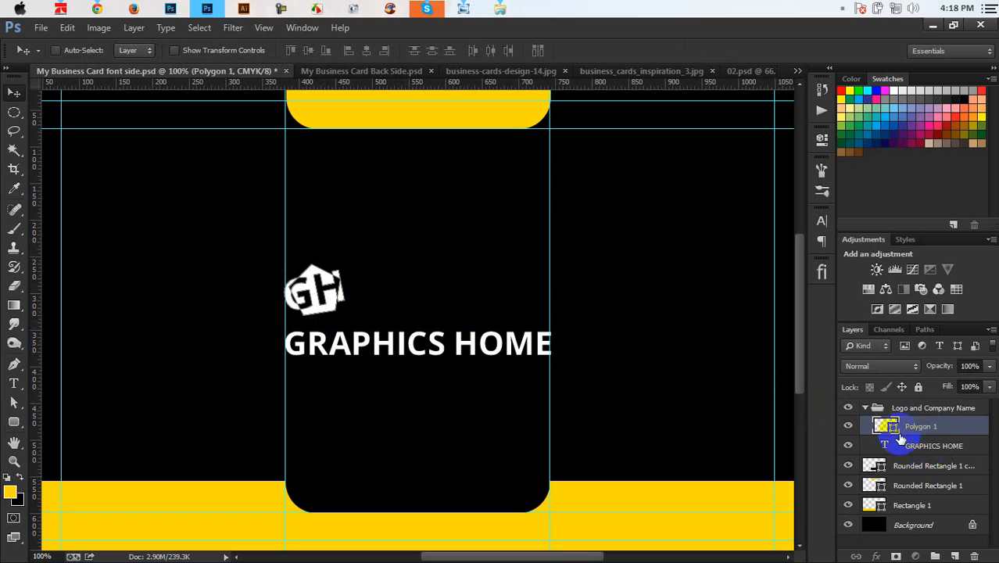
# Step: Place GRAPHICS HOME beside the GH logo and scale it to about 74%
pyautogui.click(901, 443)
pyautogui.moveTo(424, 312); pyautogui.dragTo(512, 287)
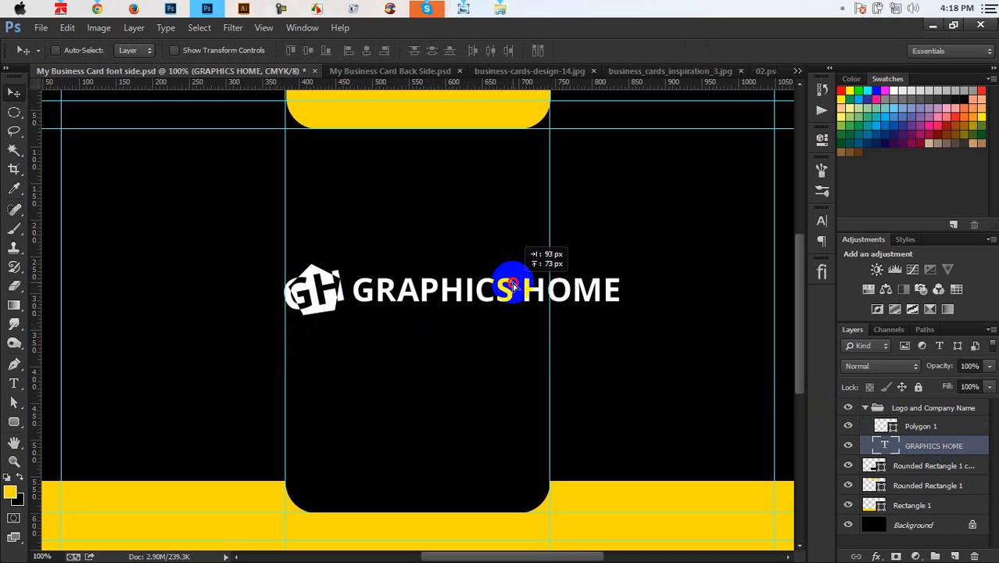
pyautogui.press('Down')
pyautogui.press('Down')
pyautogui.press('Left')
pyautogui.press('Left')
pyautogui.press('Left')
pyautogui.press('Down')
pyautogui.press('Down')
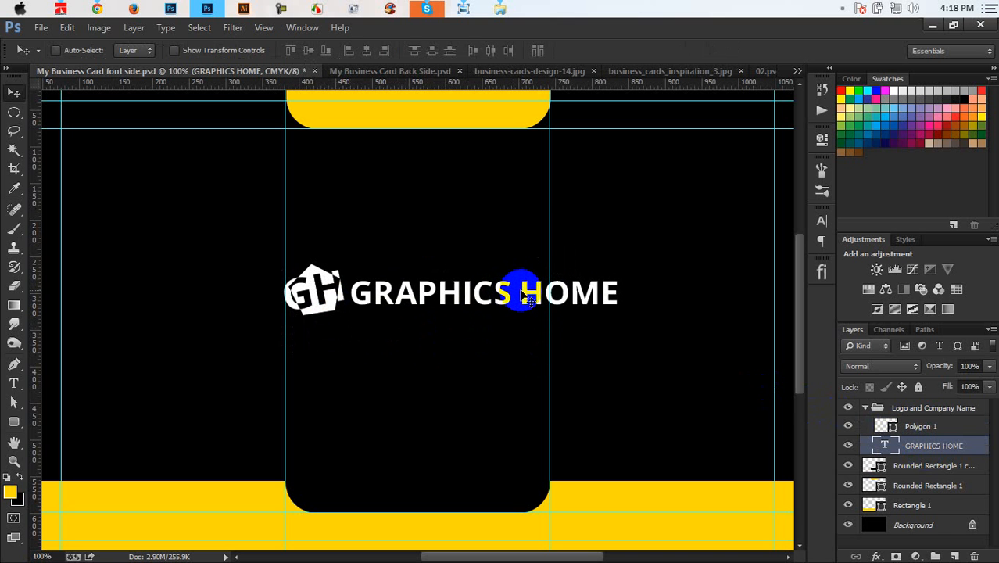
pyautogui.moveTo(572, 294); pyautogui.dragTo(579, 292)
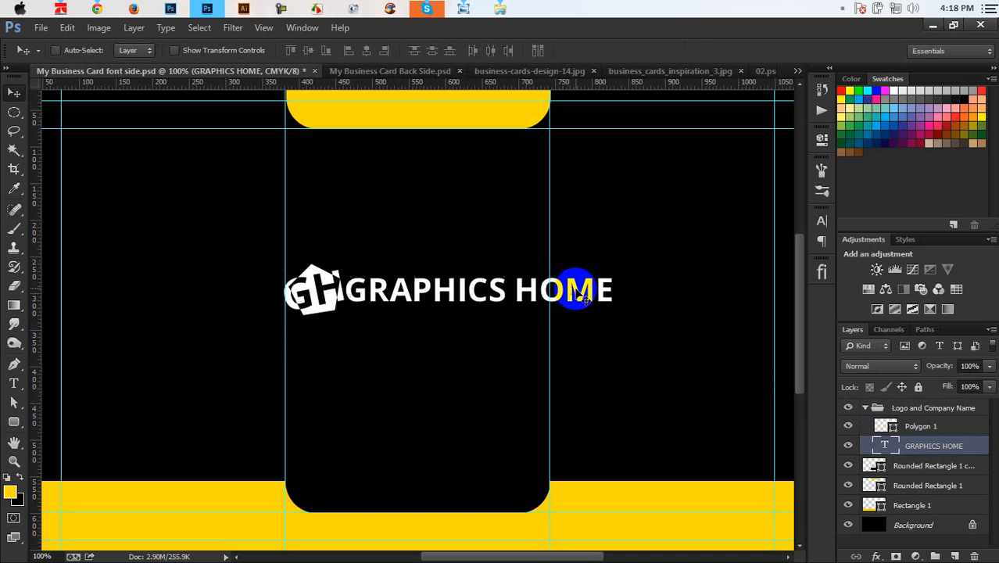
pyautogui.press('Down')
pyautogui.press('Down')
pyautogui.press('Down')
pyautogui.press('Right')
pyautogui.press('Right')
pyautogui.press('Right')
pyautogui.press('Right')
pyautogui.press('Right')
pyautogui.press('Right')
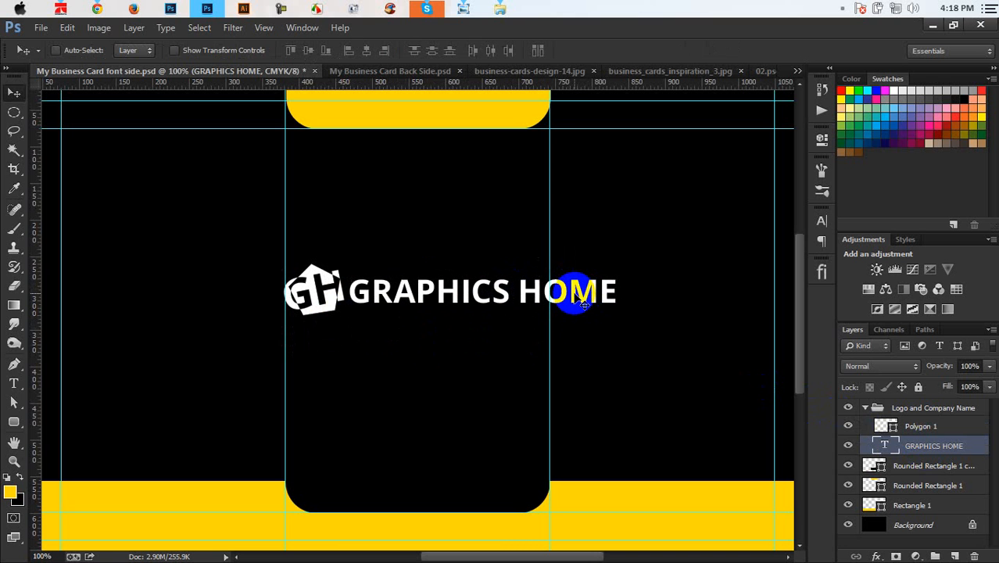
pyautogui.hotkey('ctrl', 't')
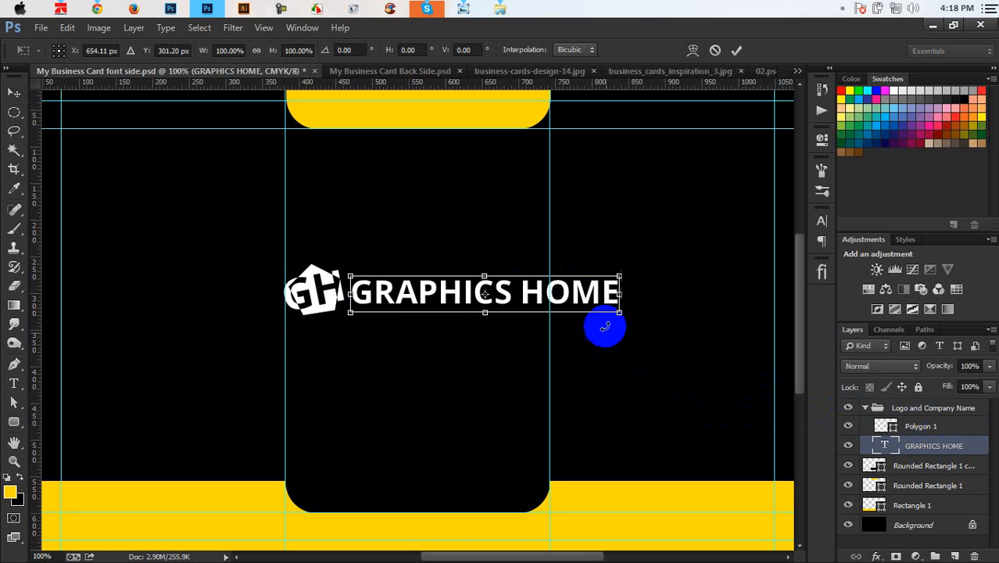
pyautogui.moveTo(620, 314); pyautogui.dragTo(528, 297)
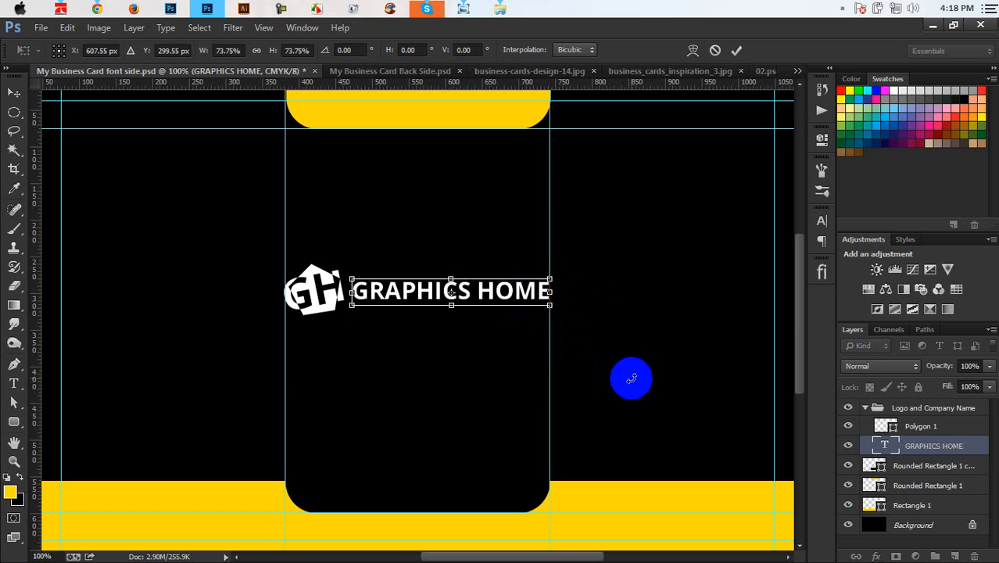
pyautogui.press('Return')
# Step: Fill the GH logo with the card's sampled yellow #fdda00
pyautogui.doubleClick(886, 426)
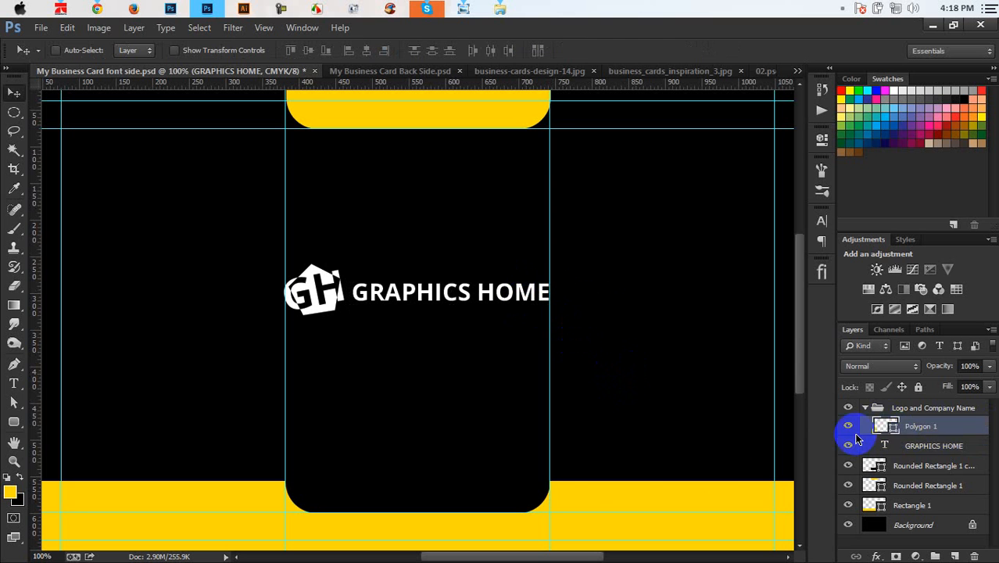
pyautogui.click(580, 487)
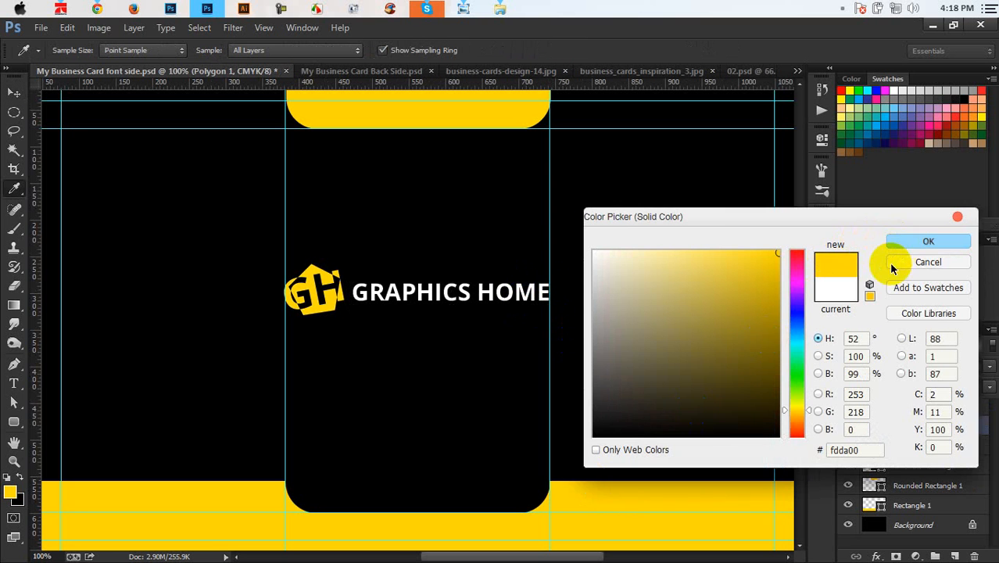
pyautogui.click(898, 243)
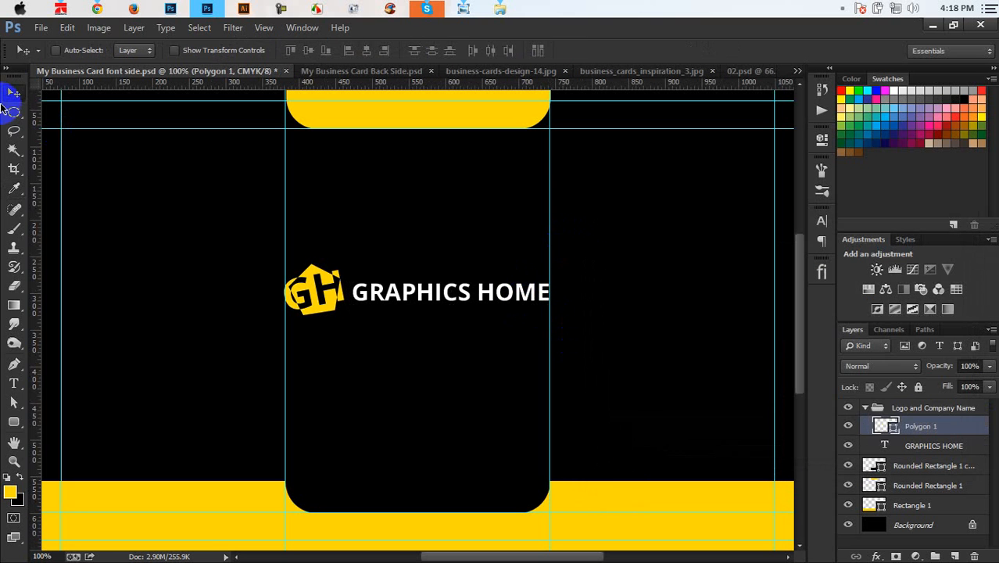
# Step: Collapse the logo group, save the front-side document, and zoom out
pyautogui.click(866, 408)
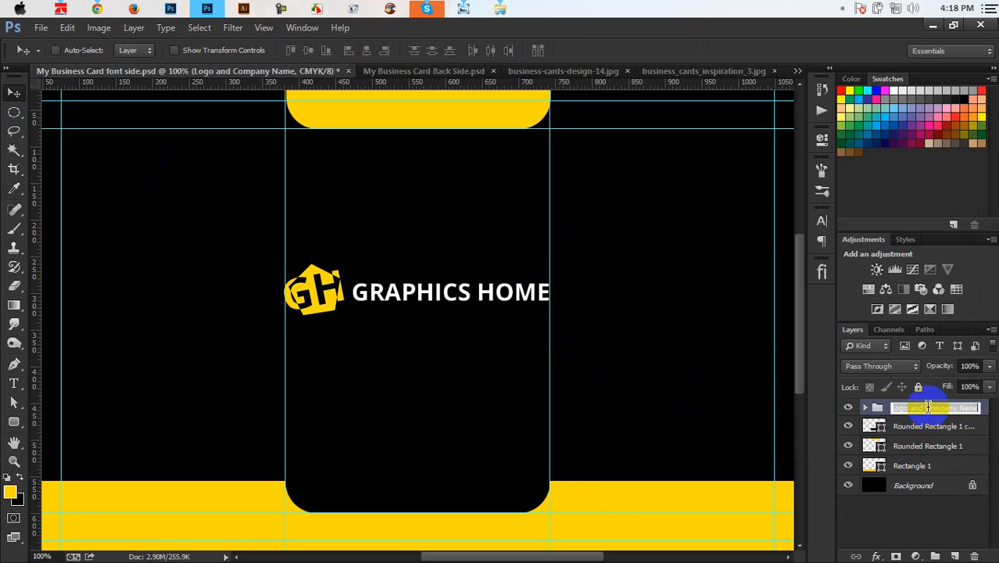
pyautogui.moveTo(927, 407); pyautogui.dragTo(974, 421)
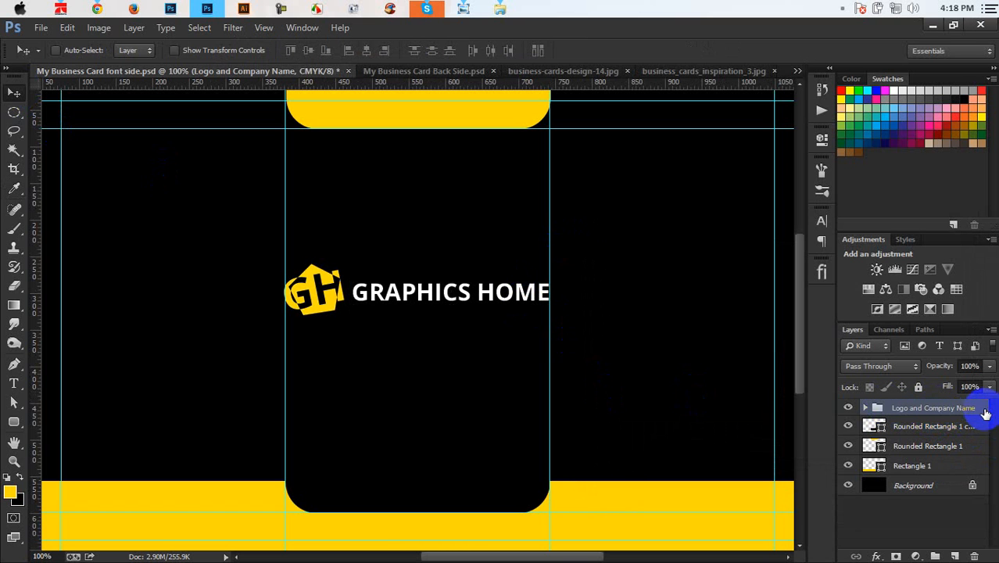
pyautogui.hotkey('ctrl', 's')
pyautogui.hotkey('ctrl', '-')
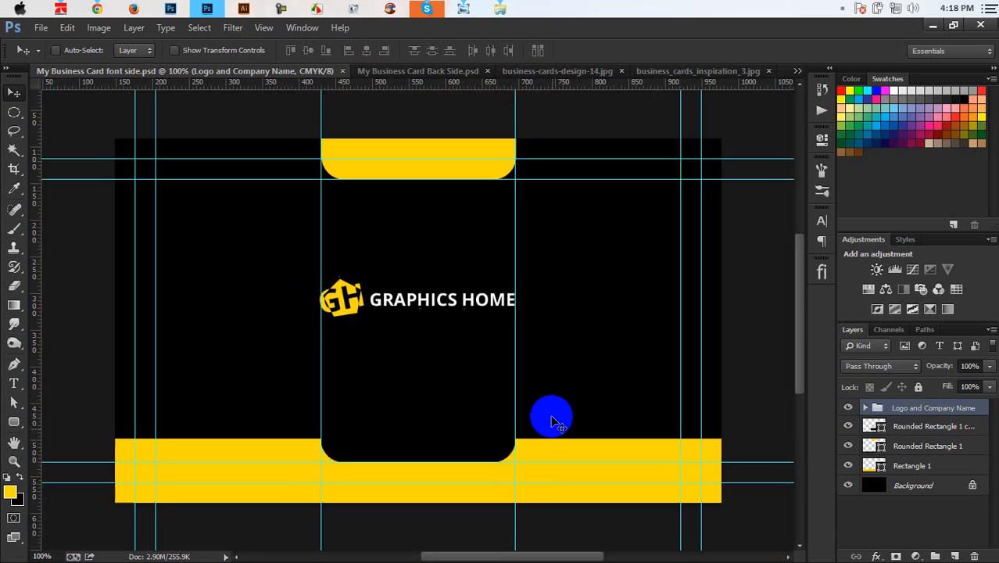
pyautogui.hotkey('ctrl', '-')
# Step: Centre the logo-and-name group vertically, save, then nudge it a few pixels
pyautogui.hotkey('ctrl', 'a')
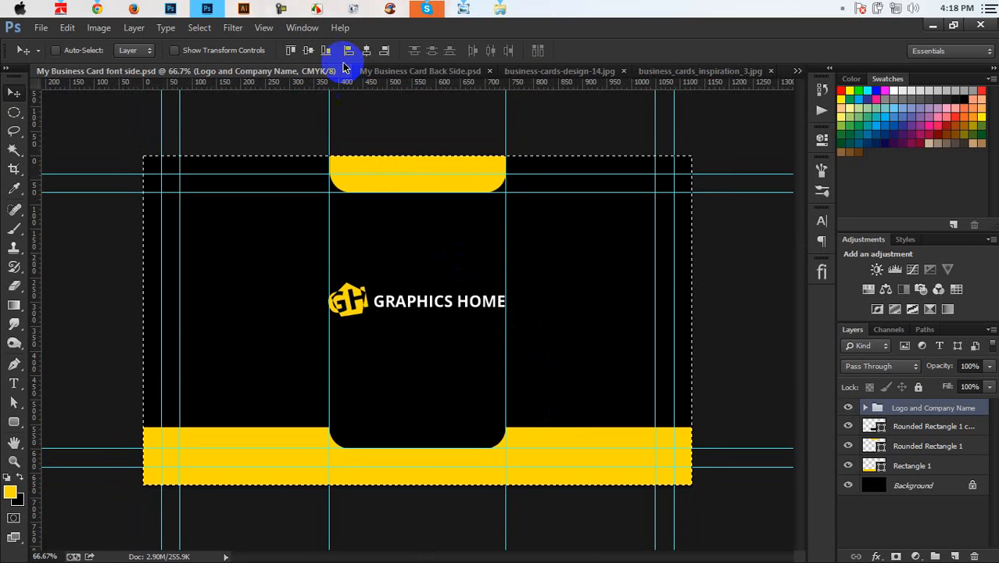
pyautogui.click(310, 50)
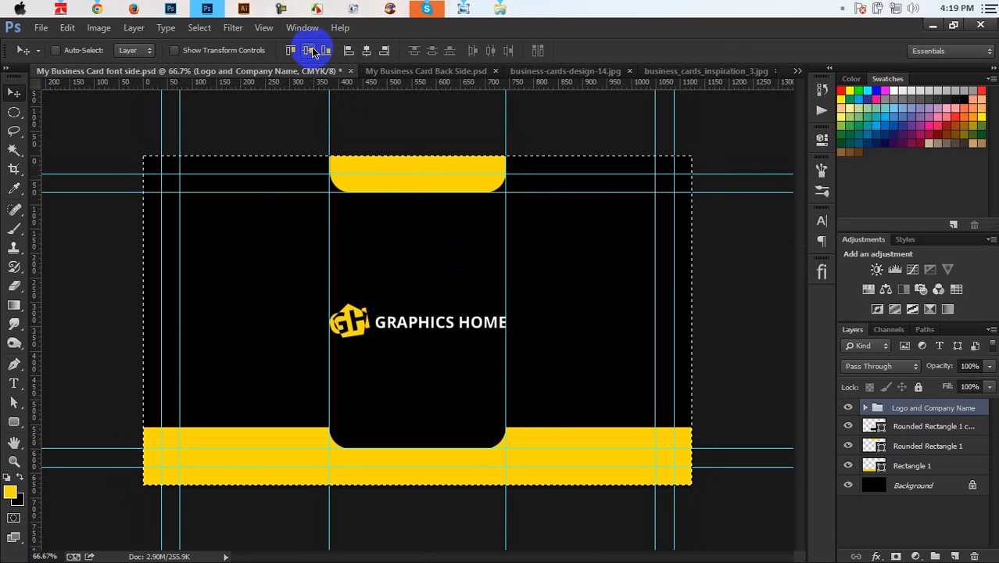
pyautogui.hotkey('ctrl', 'd')
pyautogui.hotkey('ctrl', 's')
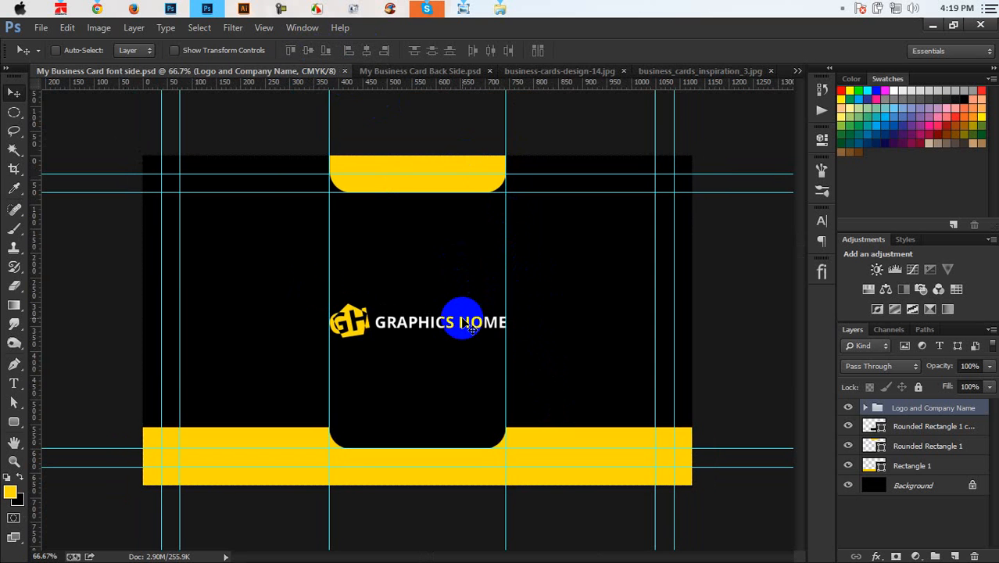
pyautogui.moveTo(463, 319); pyautogui.dragTo(459, 324)
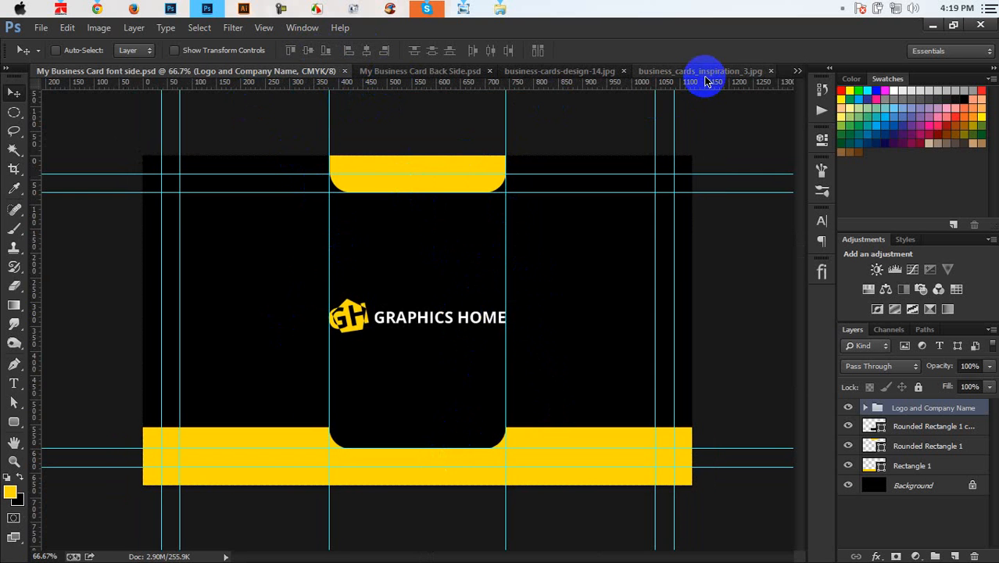
# Step: Look through the open documents and close the yellow business_cards_inspiration_3.jpg image
pyautogui.click(592, 75)
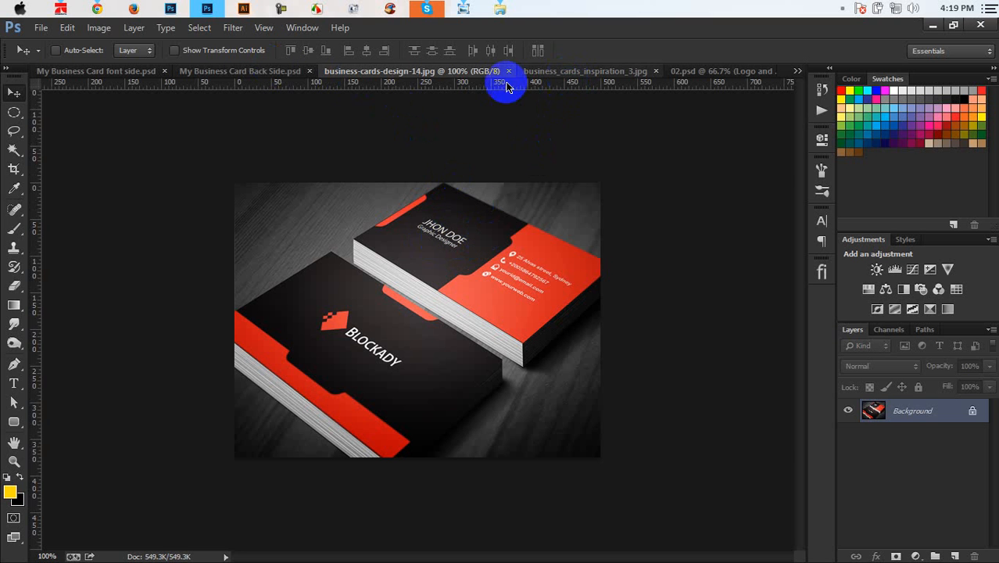
pyautogui.click(279, 74)
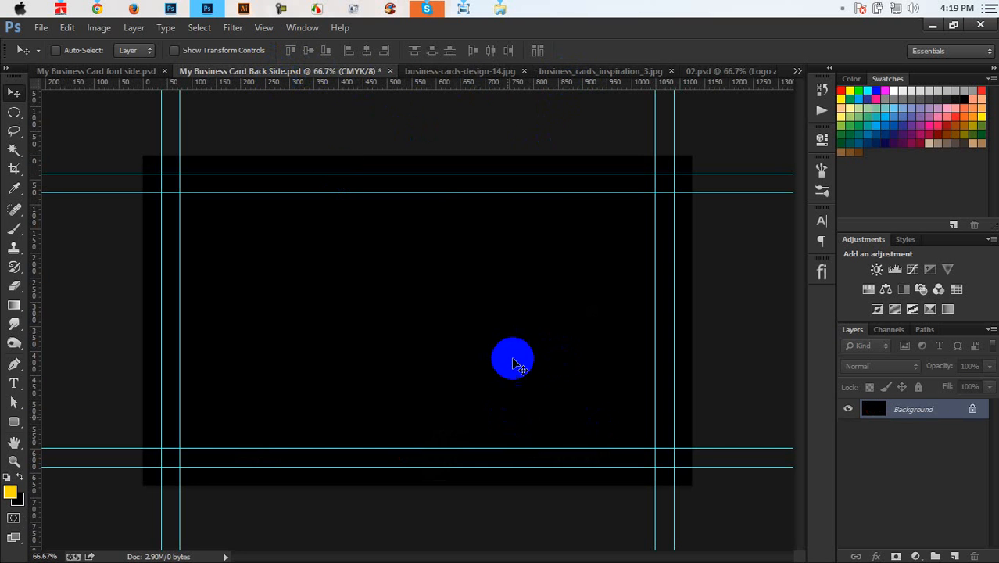
pyautogui.click(569, 74)
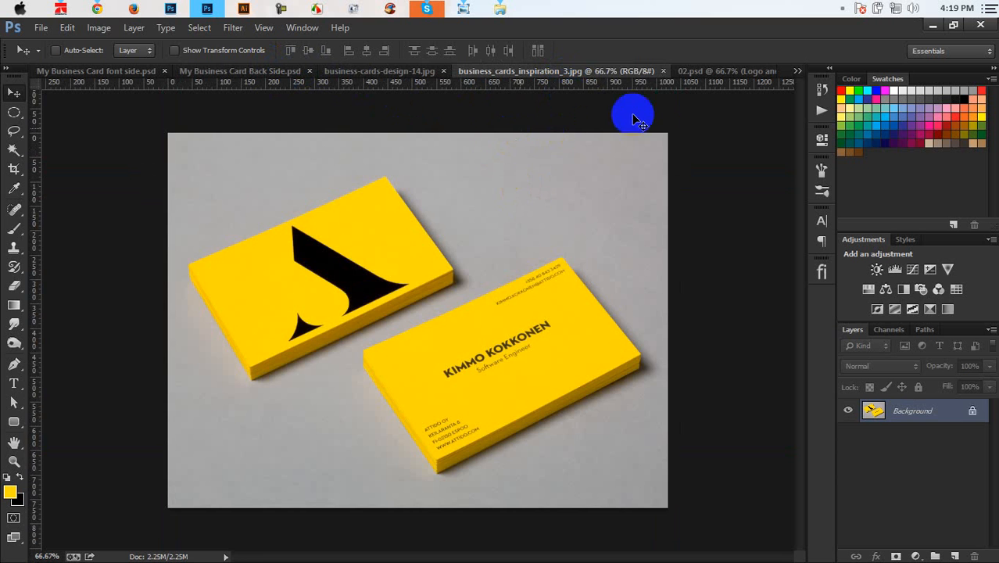
pyautogui.click(663, 72)
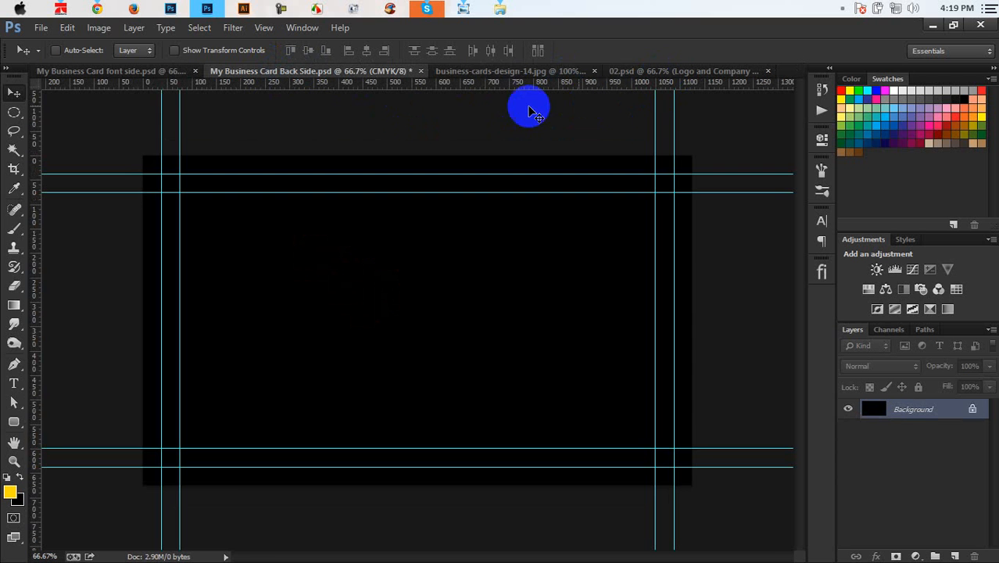
# Step: Bring up business-cards-design-14.jpg and zoom in to 200% on its red-and-black back
pyautogui.click(502, 72)
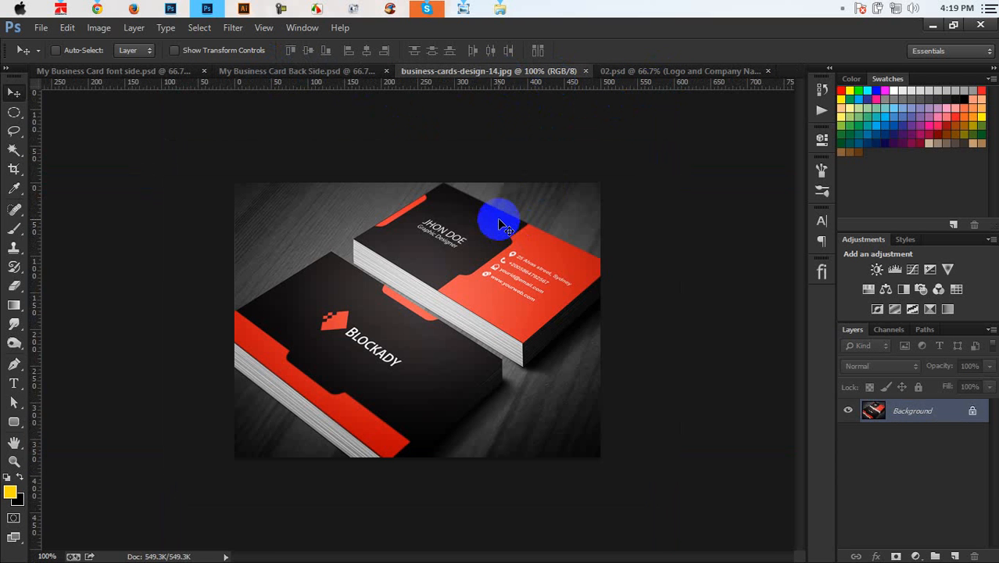
pyautogui.hotkey('ctrl', '+')
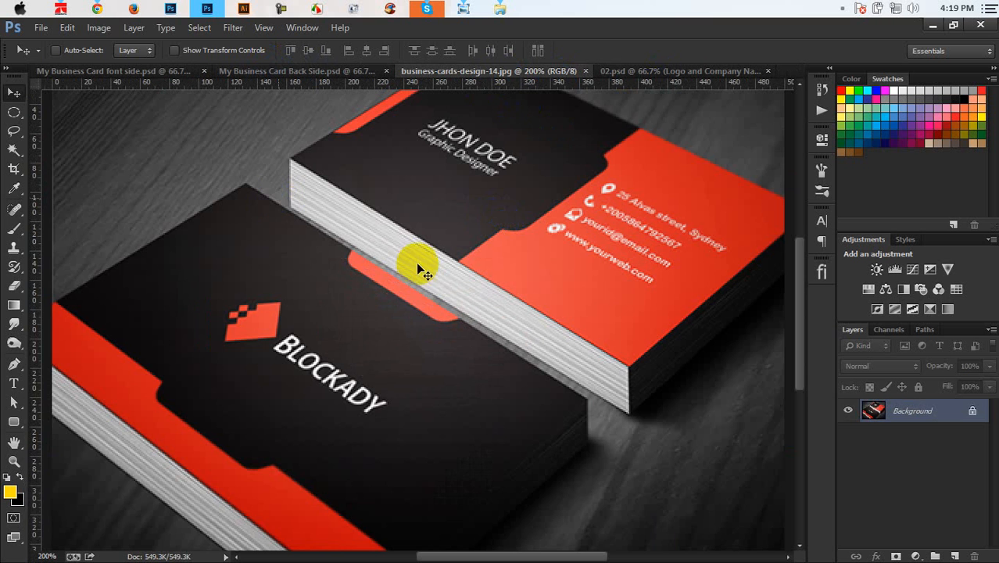
pyautogui.scroll(2, 424, 304)
pyautogui.moveTo(503, 557); pyautogui.dragTo(520, 558)
pyautogui.scroll(1, 472, 251)
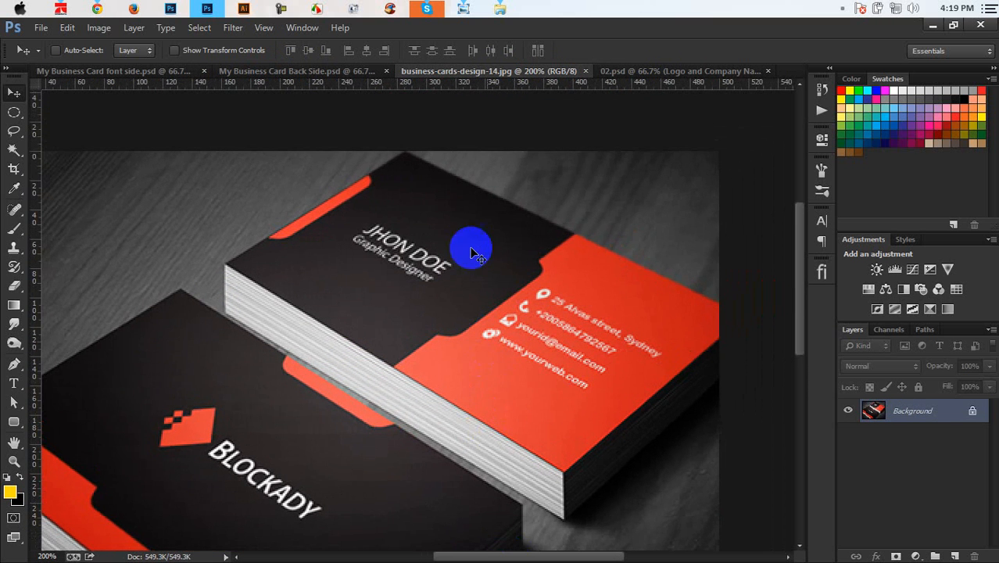
# Step: Check the two most recent chat conversations, then hide the chat window
pyautogui.click(430, 9)
pyautogui.click(168, 281)
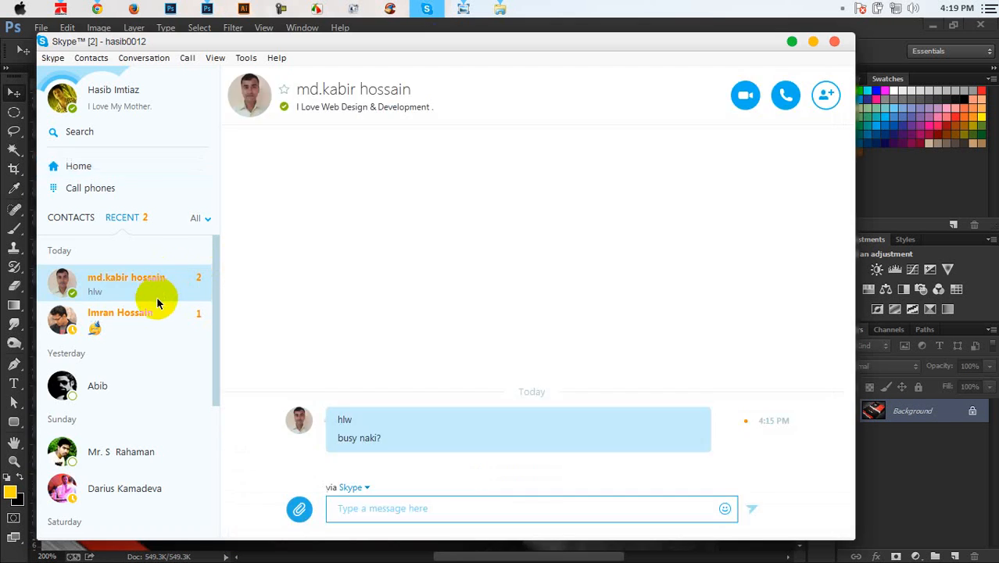
pyautogui.click(156, 303)
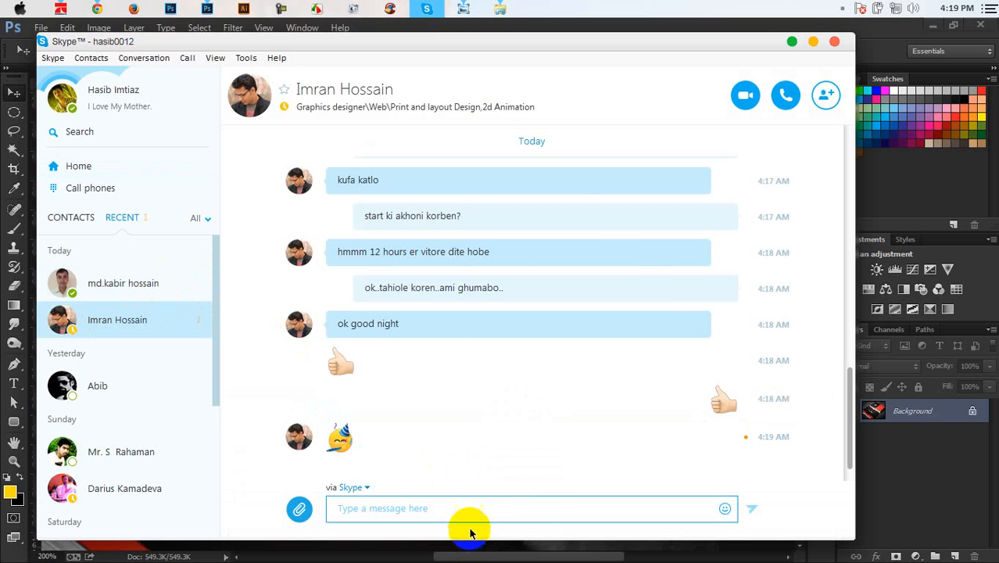
pyautogui.click(813, 42)
pyautogui.scroll(-3, 542, 179)
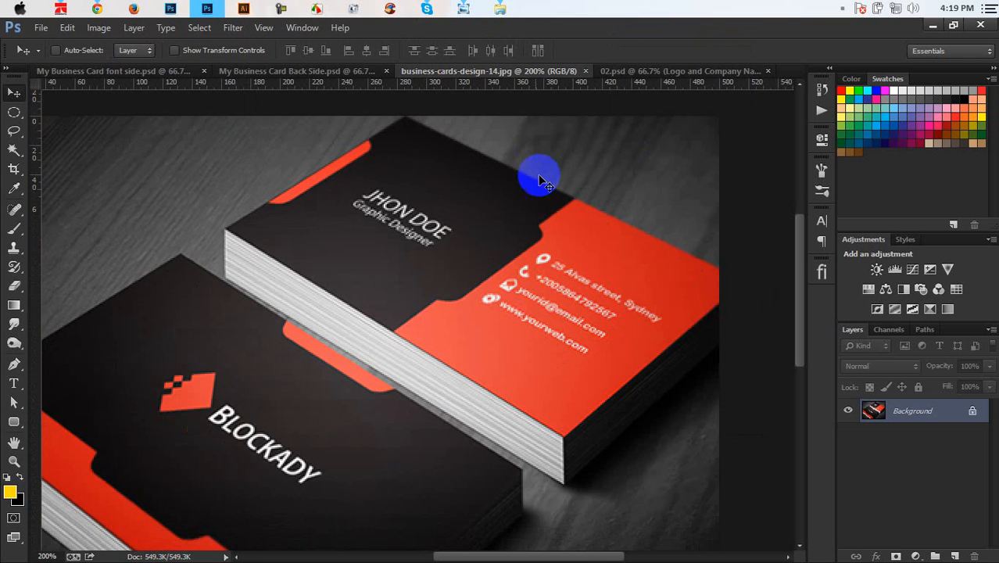
pyautogui.scroll(2, 532, 181)
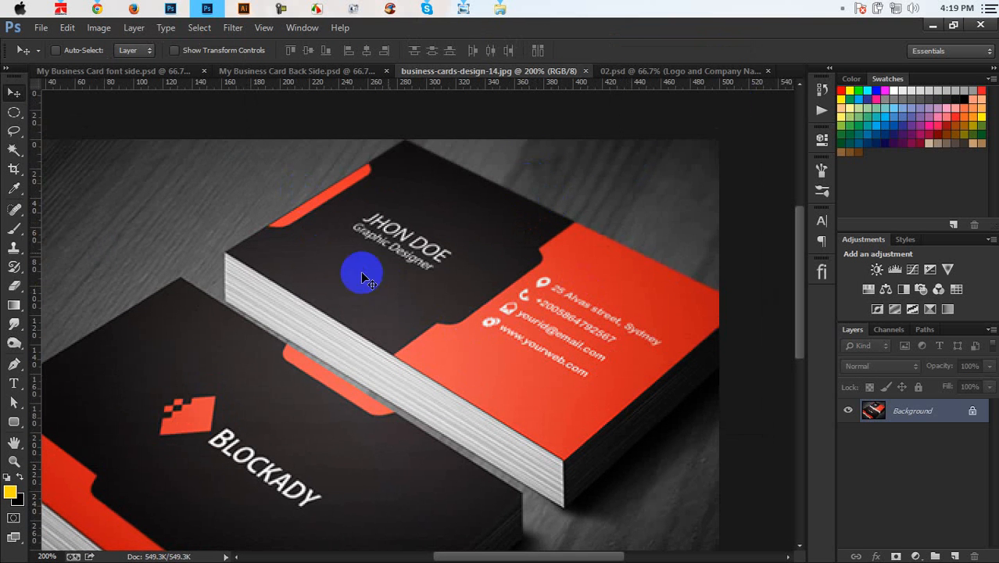
pyautogui.scroll(-1, 556, 300)
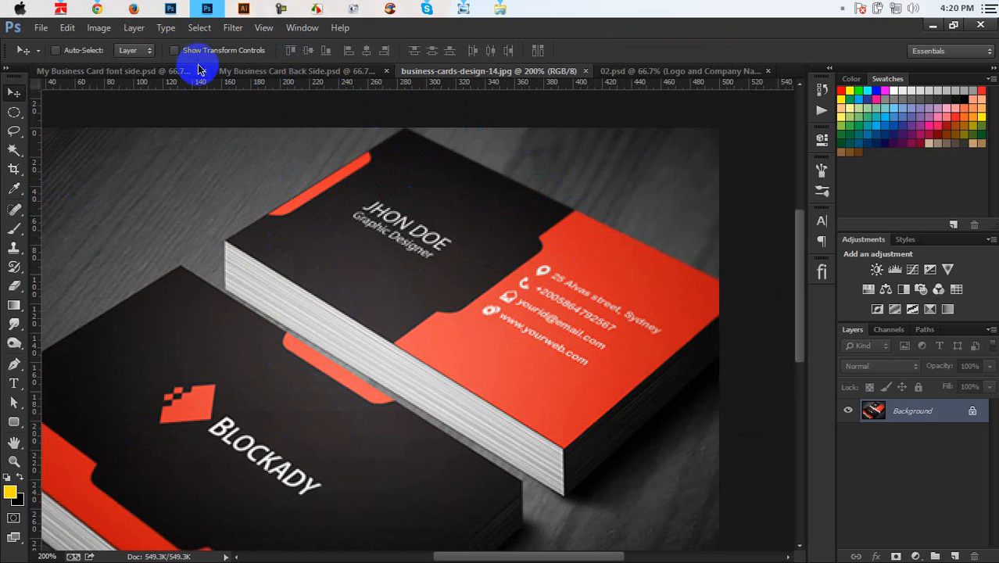
# Step: On Back Side, add a centre vertical guide and draw a 595 × 785 px yellow rectangle over the right half
pyautogui.click(254, 72)
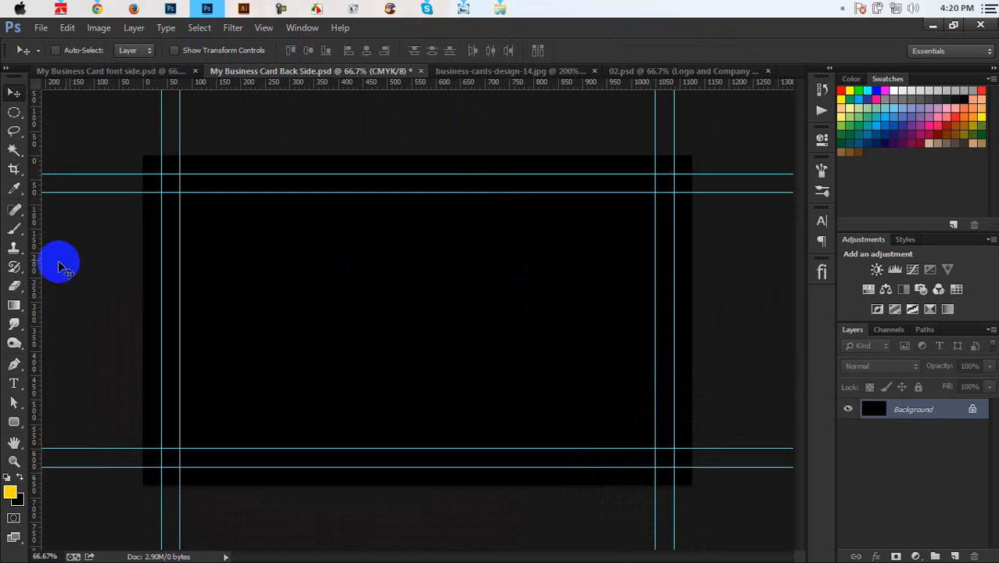
pyautogui.moveTo(37, 260); pyautogui.dragTo(419, 331)
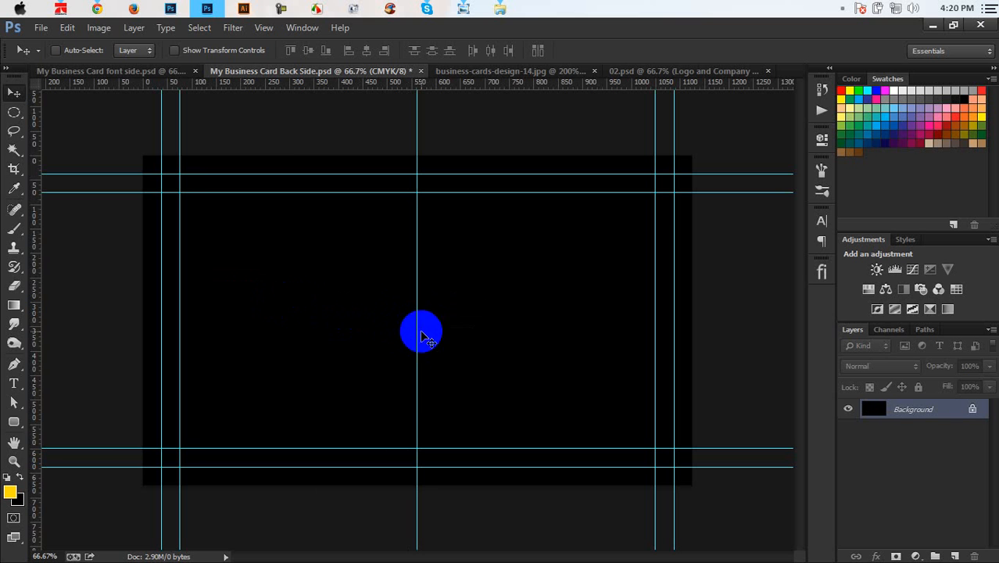
pyautogui.moveTo(12, 426); pyautogui.dragTo(78, 419)
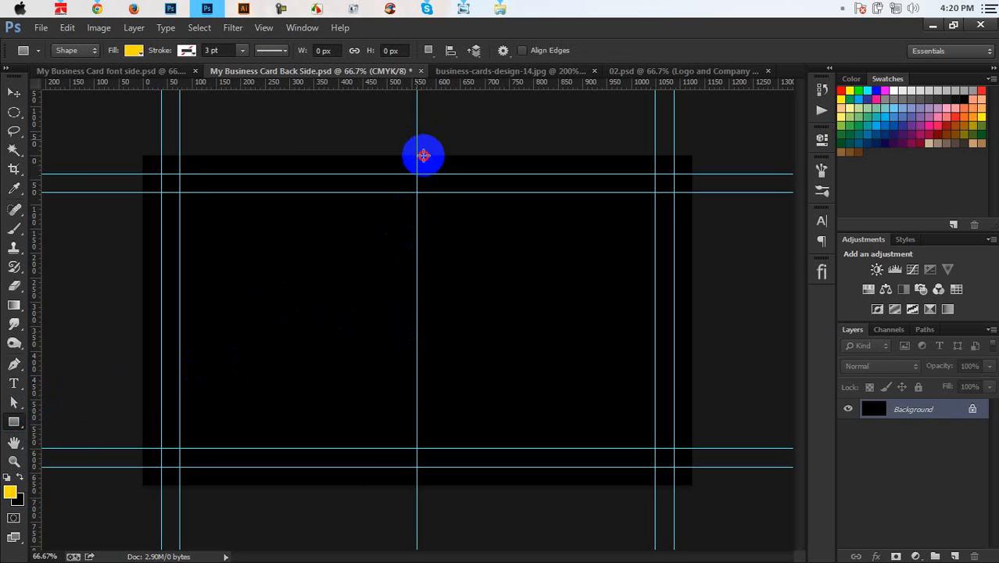
pyautogui.moveTo(419, 139); pyautogui.dragTo(707, 523)
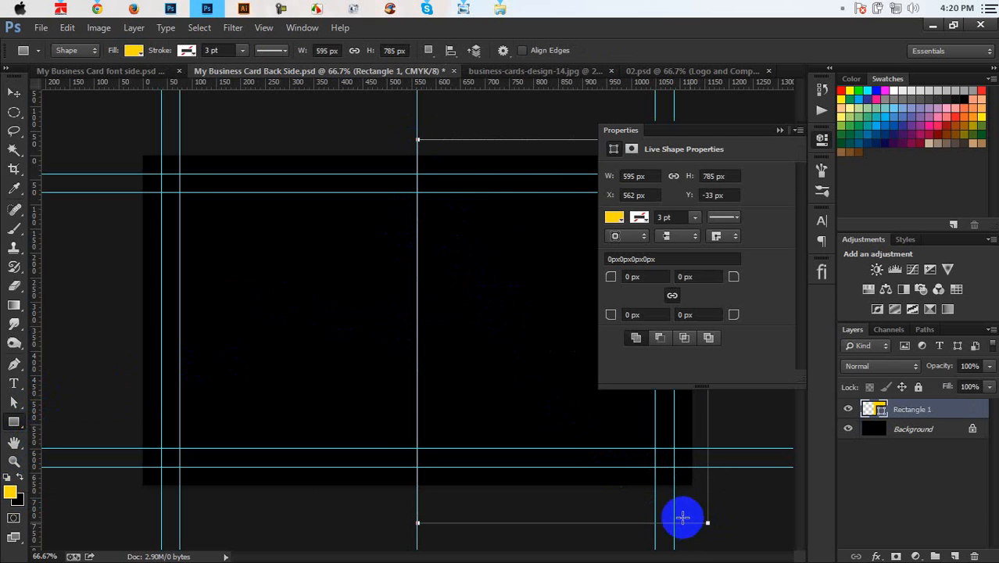
pyautogui.click(779, 129)
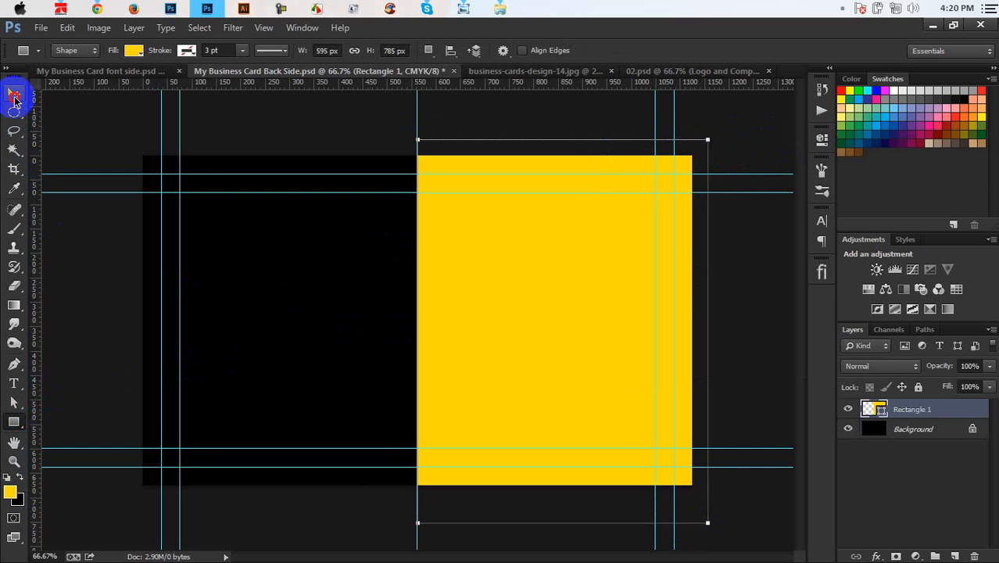
pyautogui.click(14, 95)
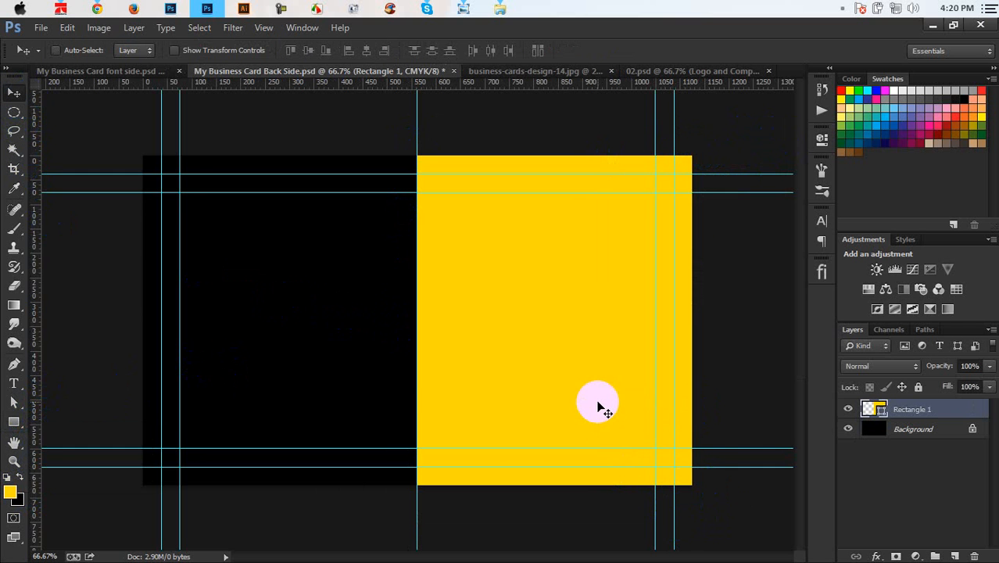
pyautogui.click(14, 422)
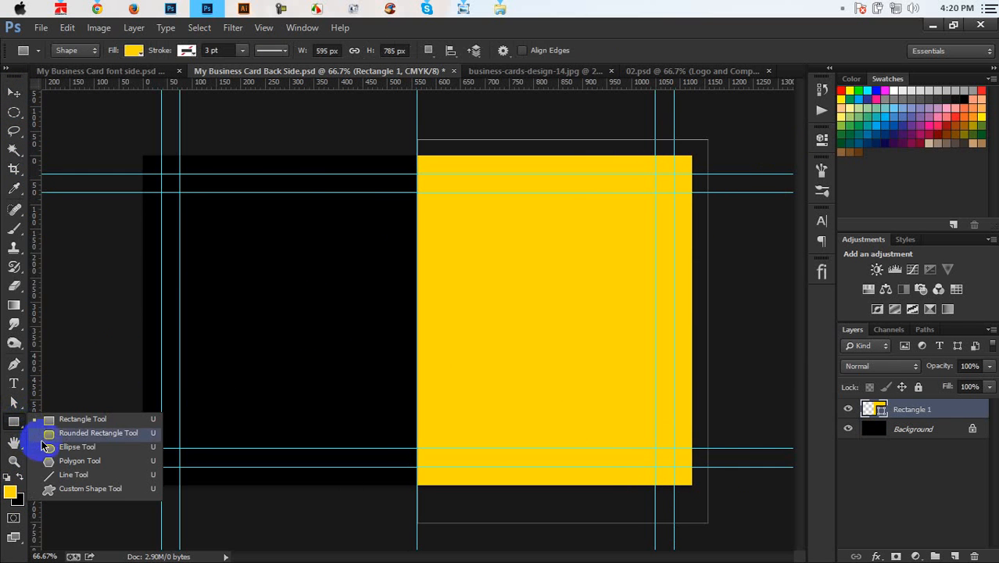
# Step: Copy the yellow Rounded Rectangle 1 pill from the front side into the Back Side document
pyautogui.click(97, 70)
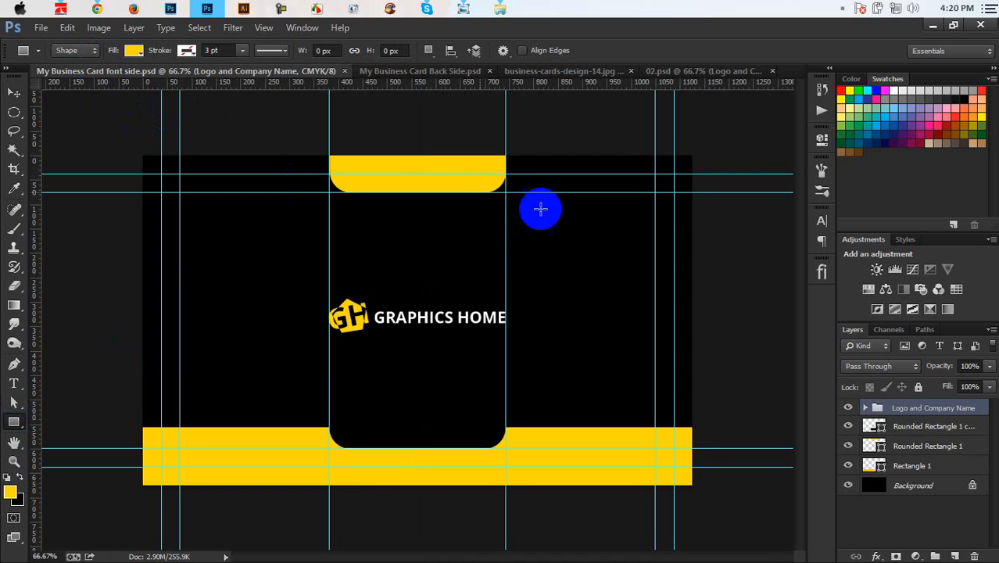
pyautogui.click(914, 443)
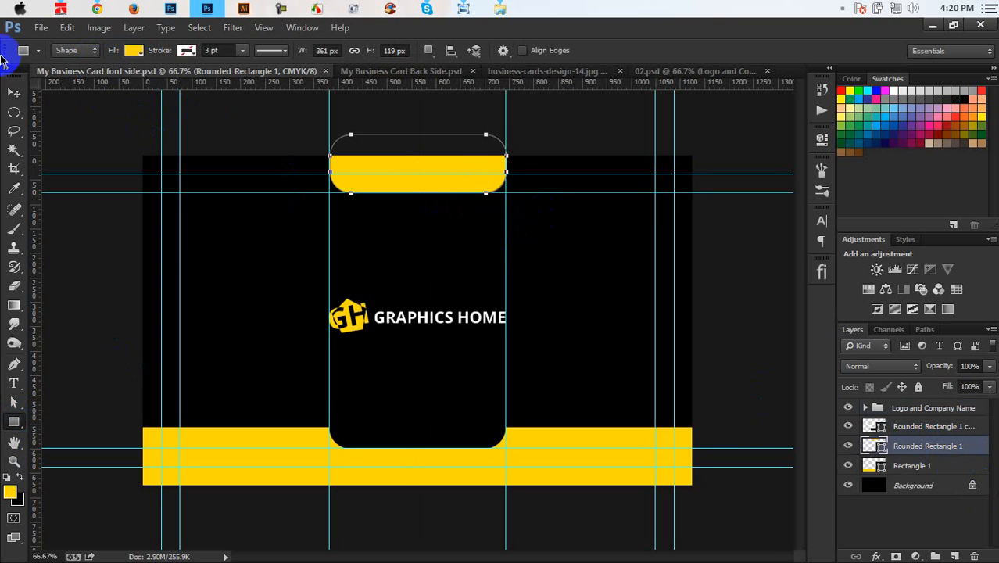
pyautogui.click(15, 92)
pyautogui.moveTo(399, 168); pyautogui.dragTo(311, 290)
# Step: Rotate the pill 90° clockwise, shrink it and tuck it against the black half's left edge
pyautogui.hotkey('ctrl', 't')
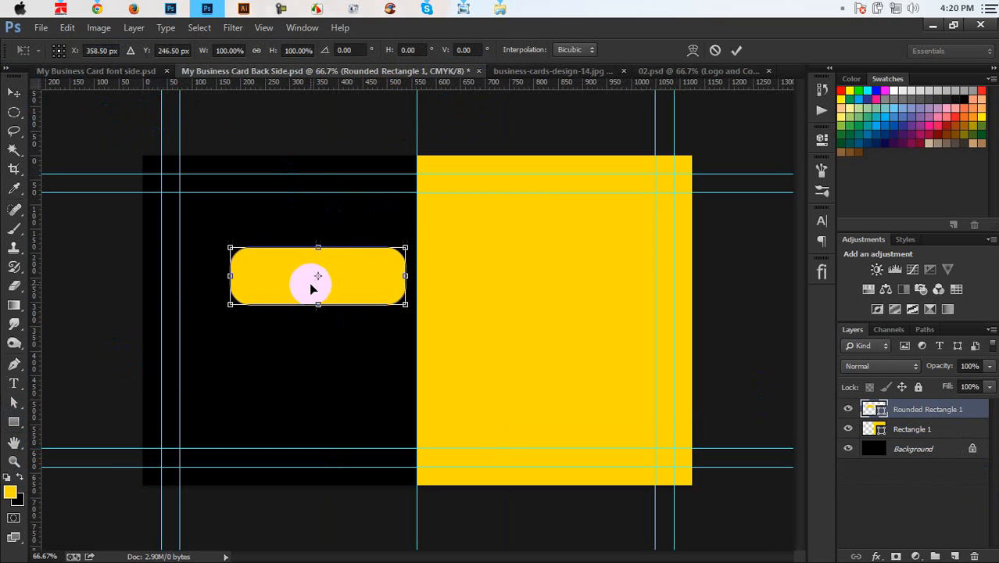
pyautogui.rightClick(311, 288)
pyautogui.click(383, 469)
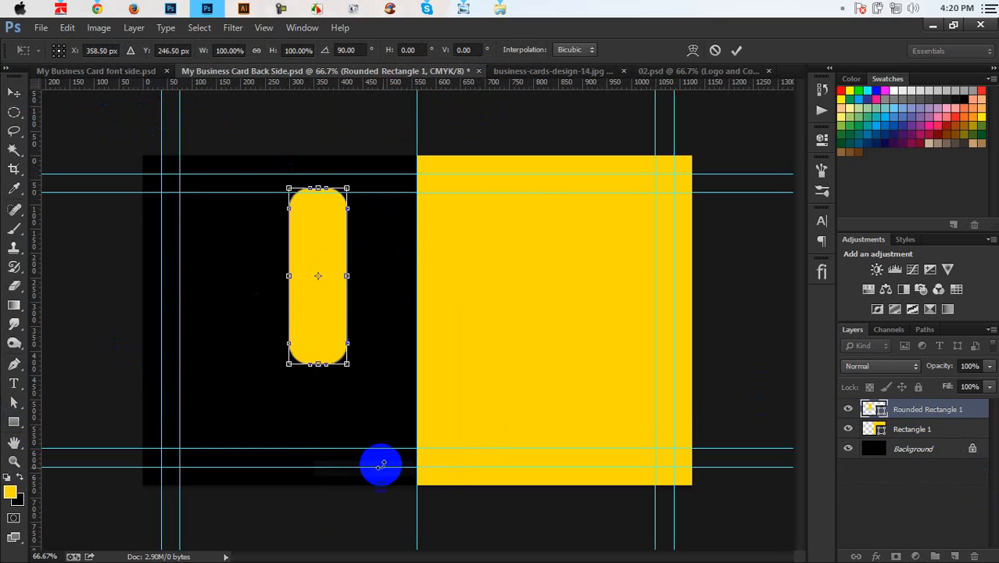
pyautogui.moveTo(324, 331); pyautogui.dragTo(153, 357)
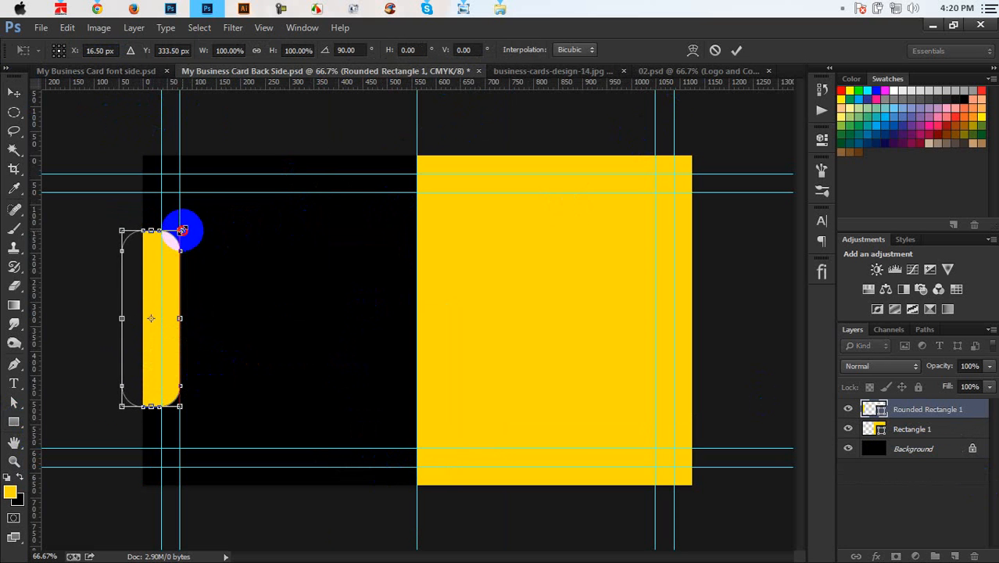
pyautogui.moveTo(181, 231); pyautogui.dragTo(170, 274)
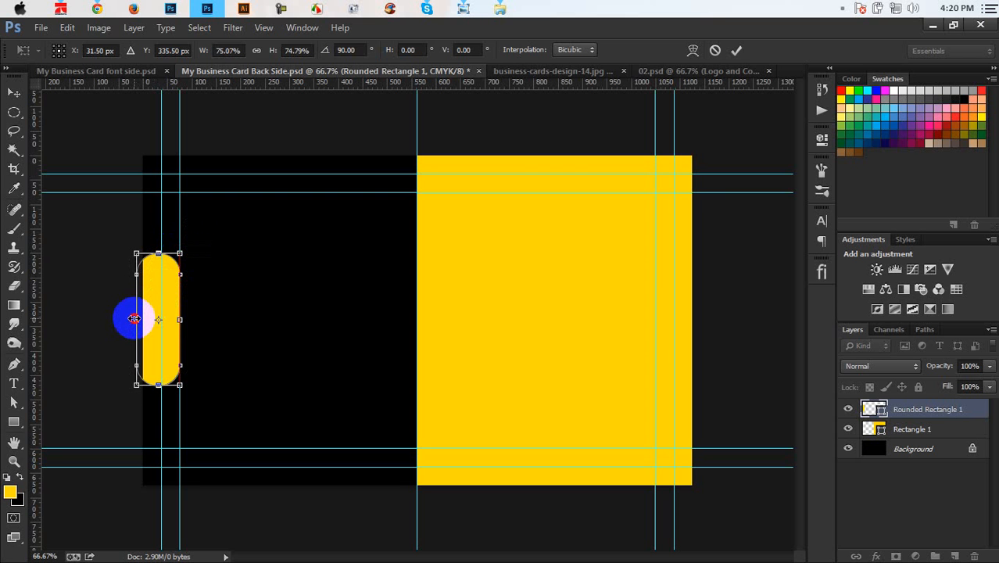
pyautogui.moveTo(135, 318); pyautogui.dragTo(118, 316)
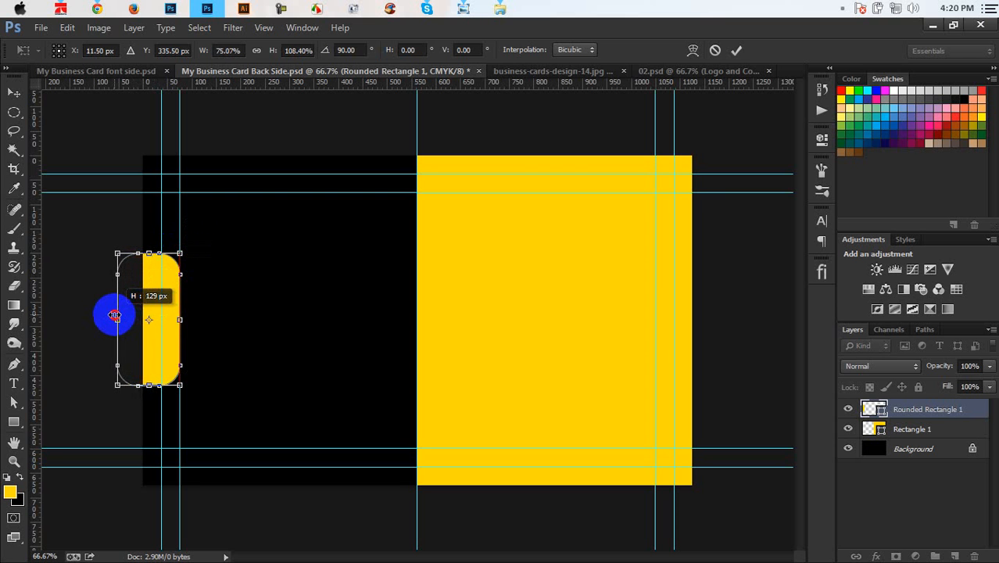
pyautogui.press('Return')
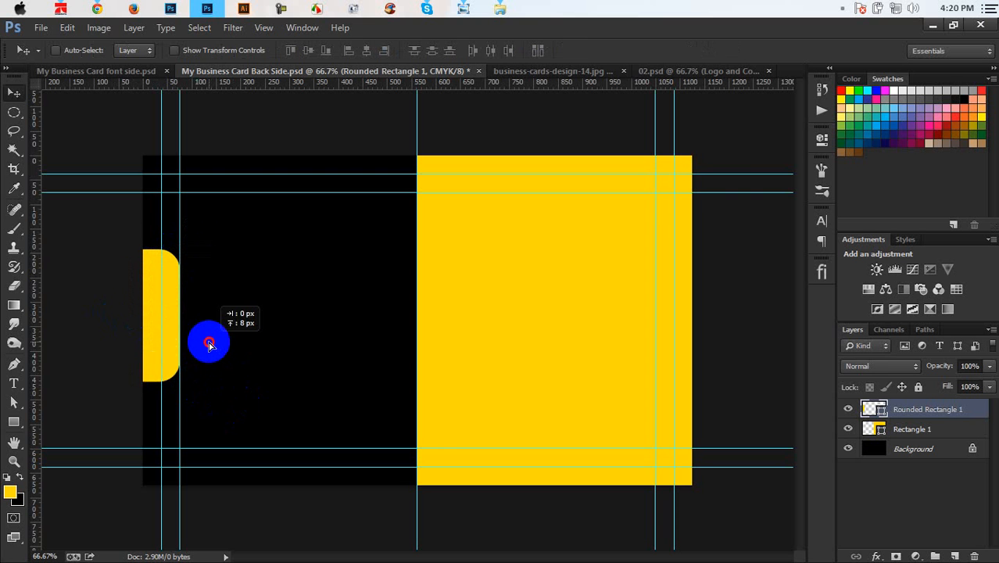
pyautogui.moveTo(208, 343); pyautogui.dragTo(208, 343)
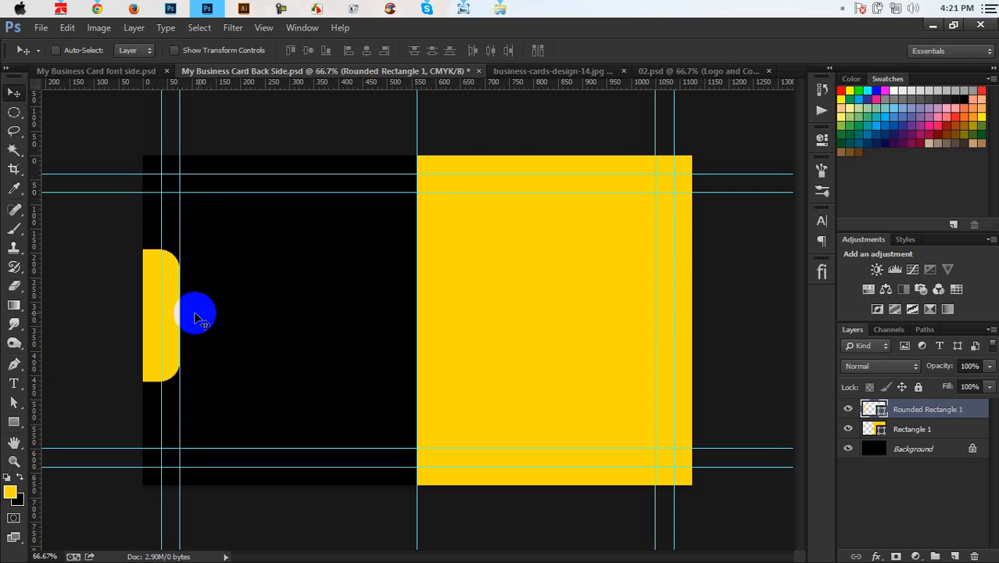
# Step: Centre the yellow tab vertically and place a copy at the yellow half's left edge
pyautogui.hotkey('ctrl', 'a')
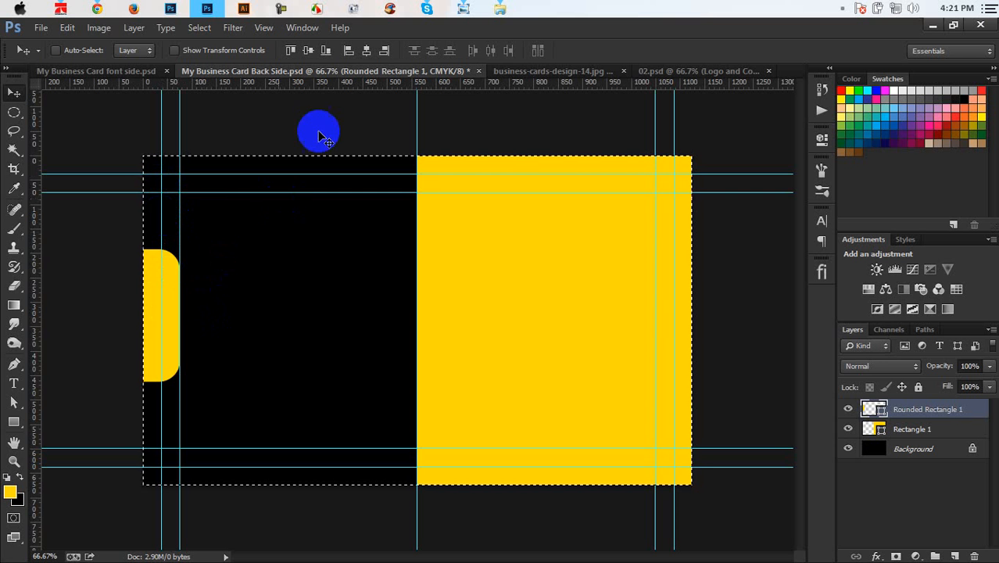
pyautogui.click(309, 51)
pyautogui.hotkey('ctrl', 'd')
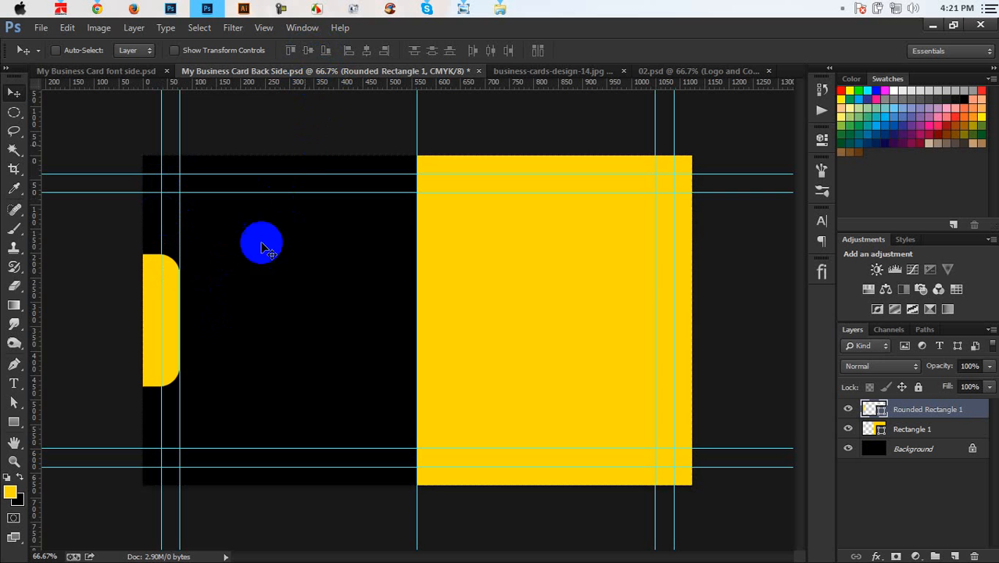
pyautogui.moveTo(204, 344); pyautogui.dragTo(469, 390)
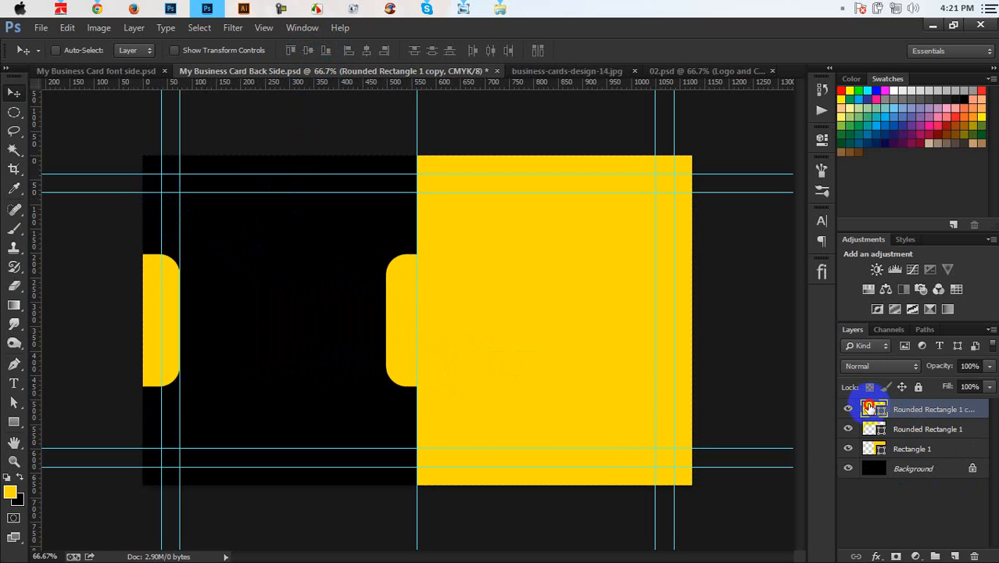
# Step: Recolour the tab copy black by sampling the black card
pyautogui.doubleClick(869, 406)
pyautogui.click(297, 283)
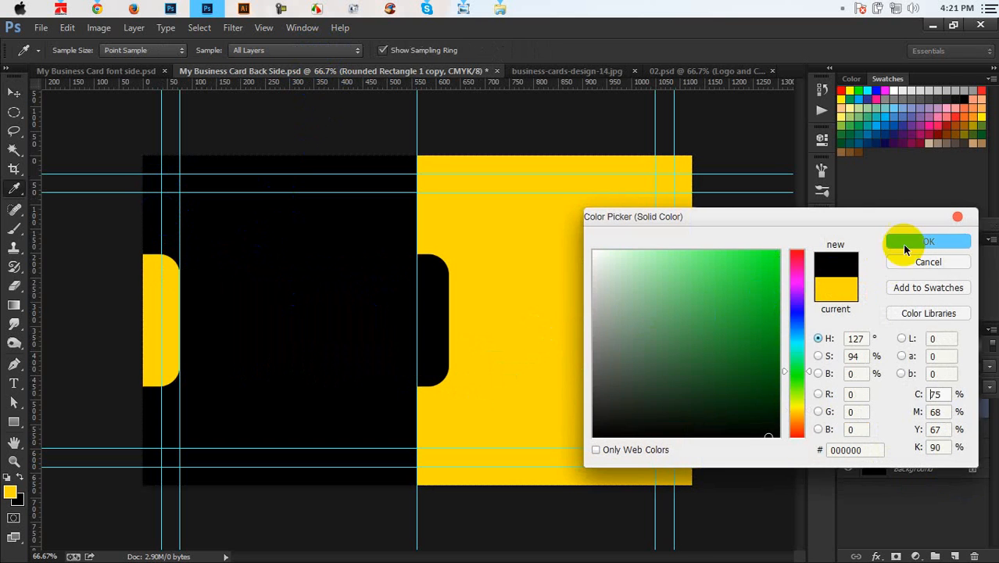
pyautogui.click(904, 249)
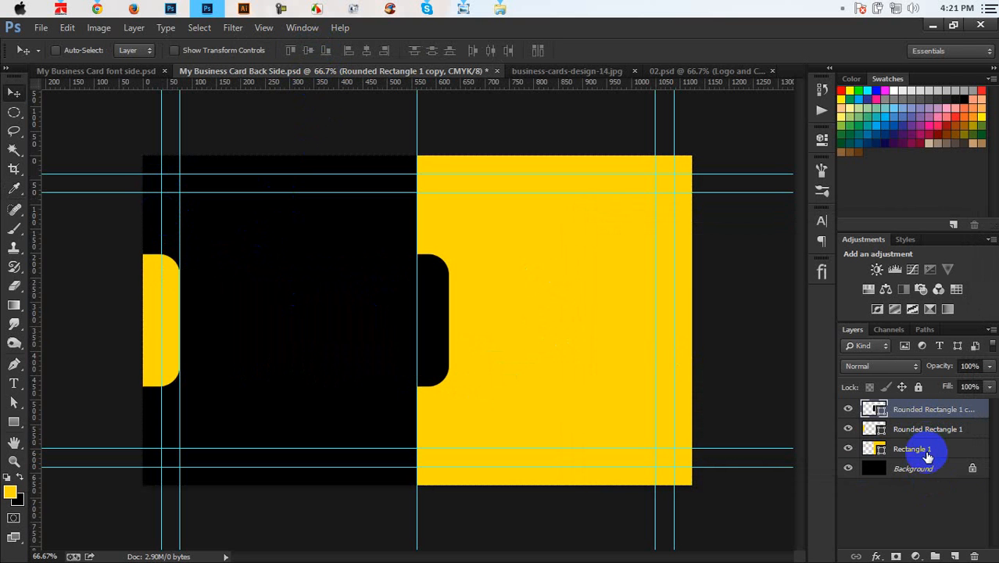
# Step: Fine-tune the black tab's horizontal position along the yellow edge and recheck its colour
pyautogui.hotkey('ctrl', ';')
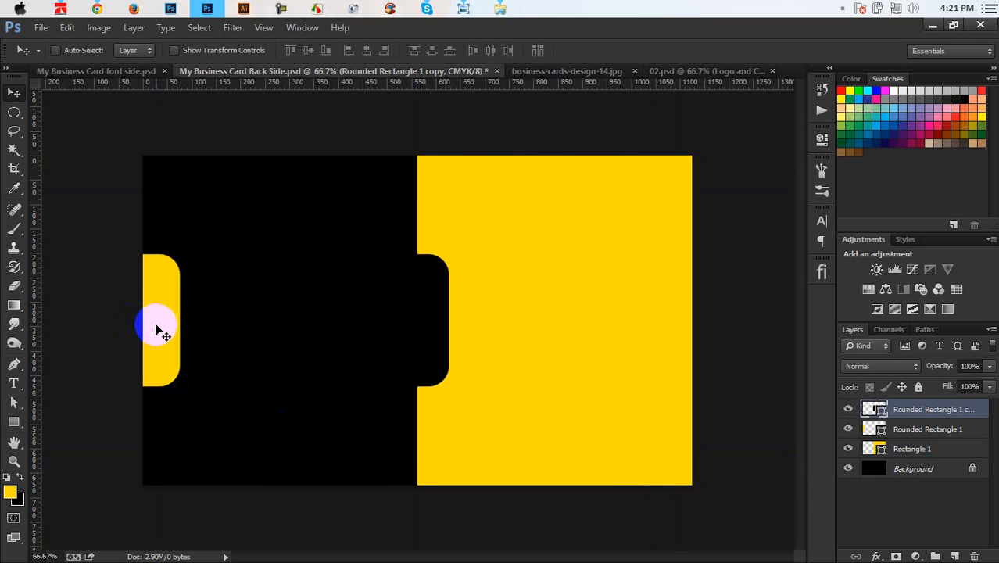
pyautogui.hotkey('ctrl', ';')
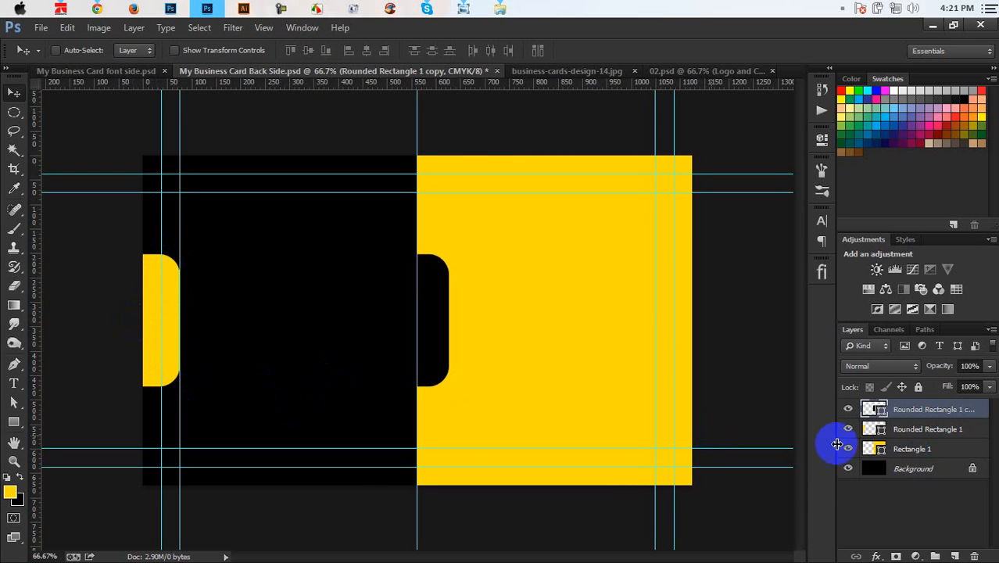
pyautogui.moveTo(439, 318); pyautogui.dragTo(424, 318)
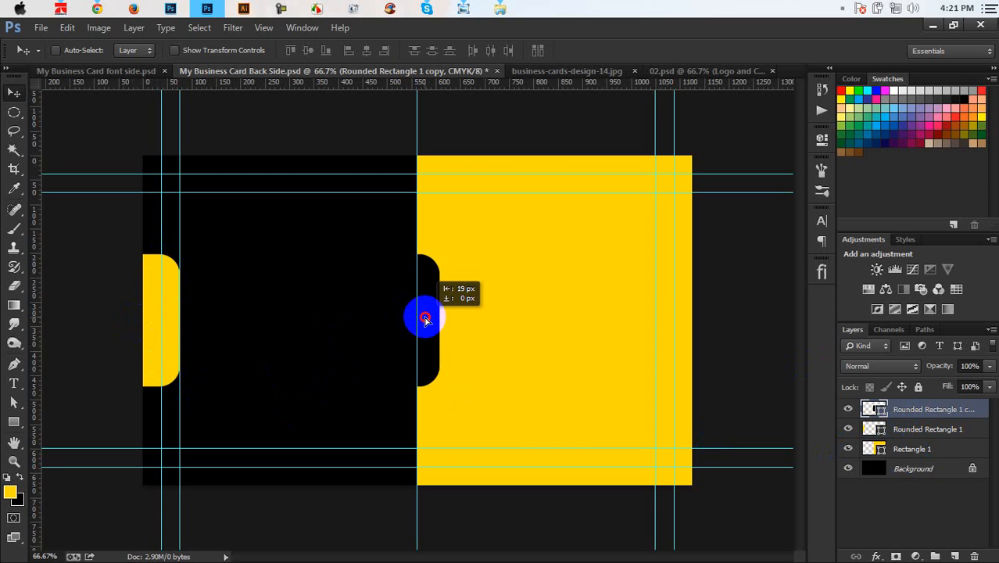
pyautogui.moveTo(426, 319); pyautogui.dragTo(428, 320)
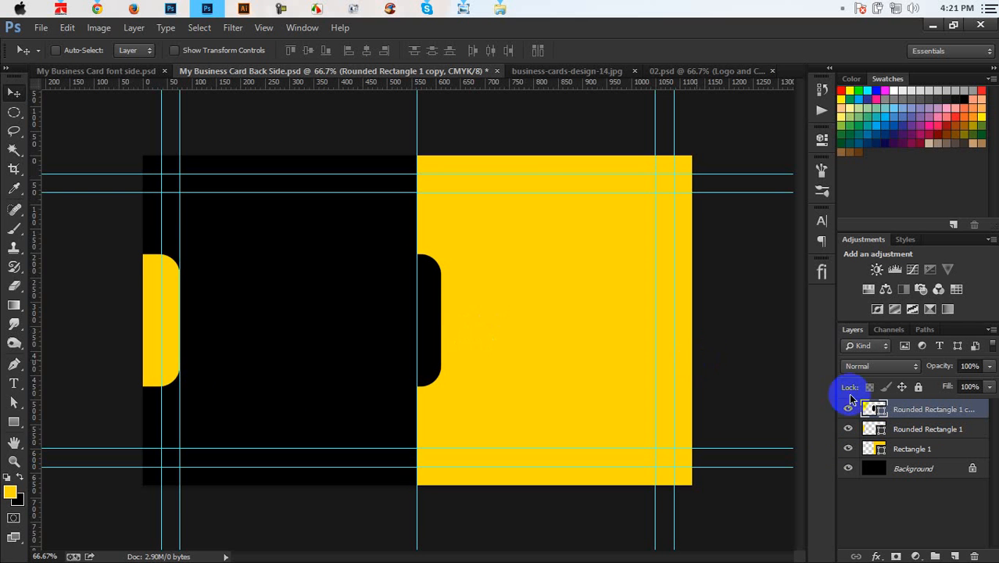
pyautogui.doubleClick(868, 414)
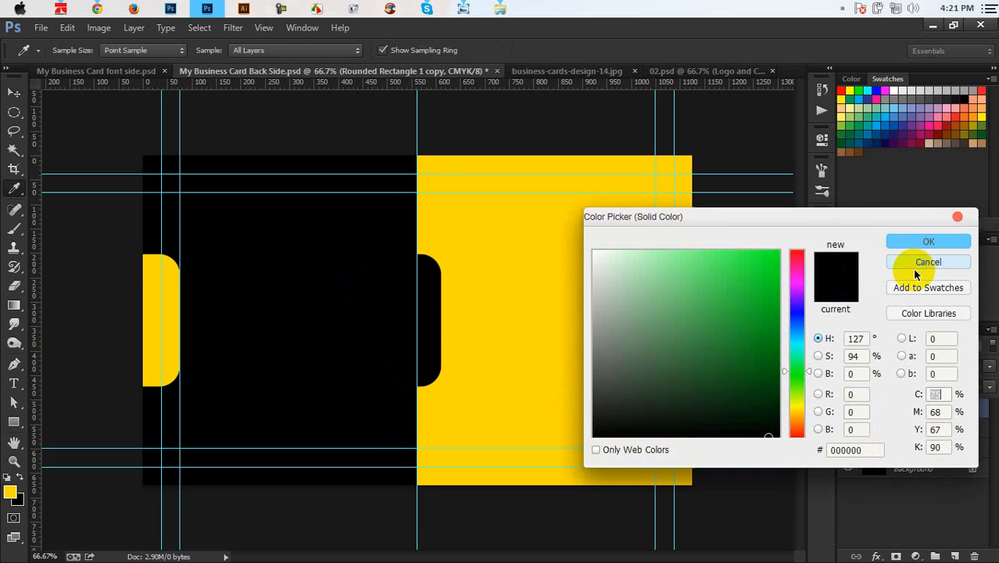
pyautogui.click(891, 263)
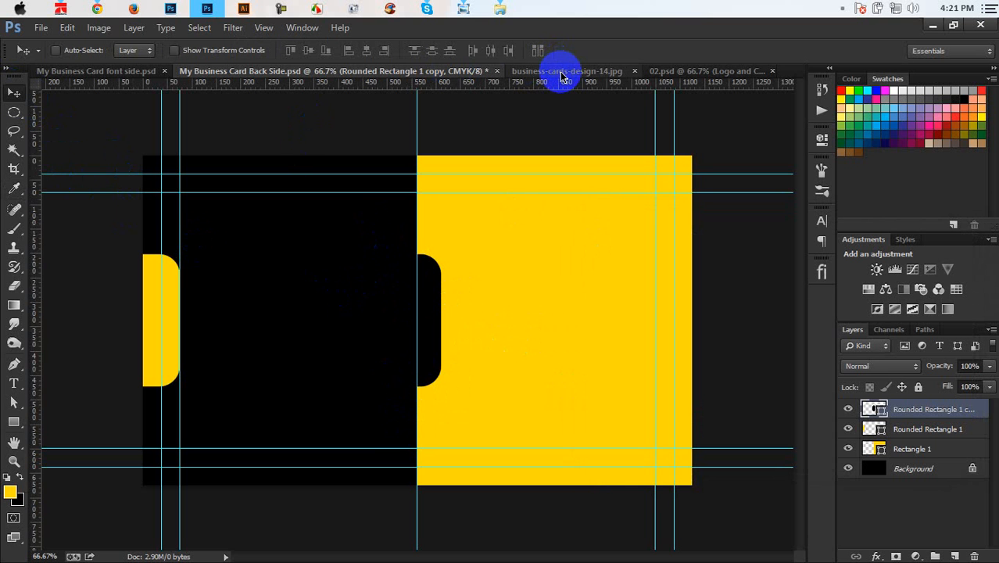
# Step: Drag the white name-and-title text layer from 02.psd onto the Back Side's black half
pyautogui.click(588, 71)
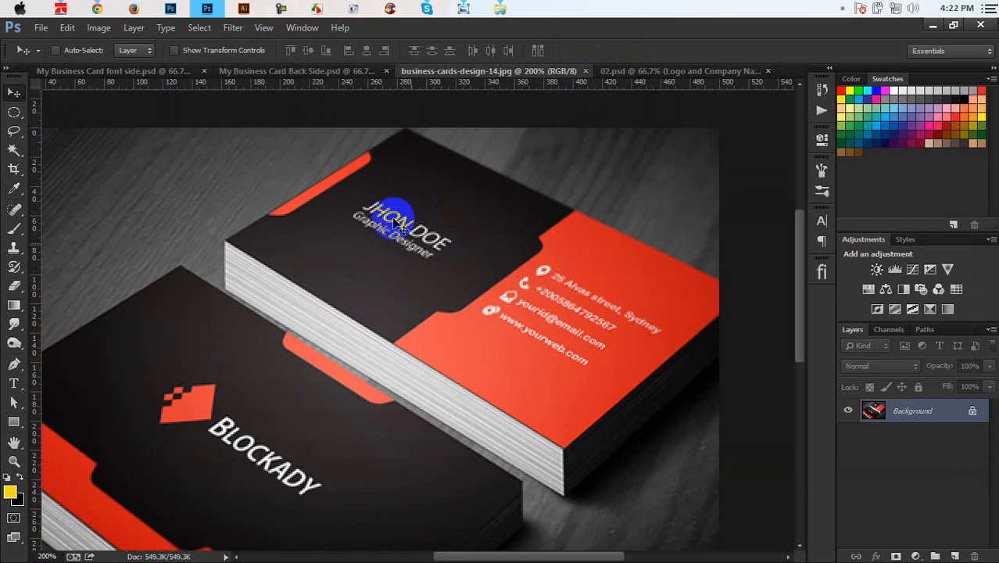
pyautogui.click(317, 72)
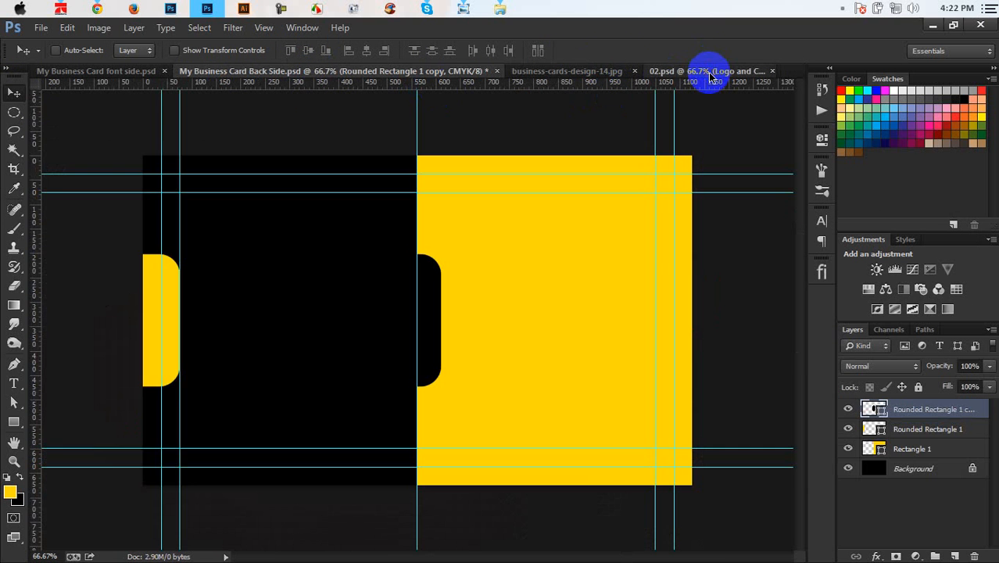
pyautogui.click(708, 69)
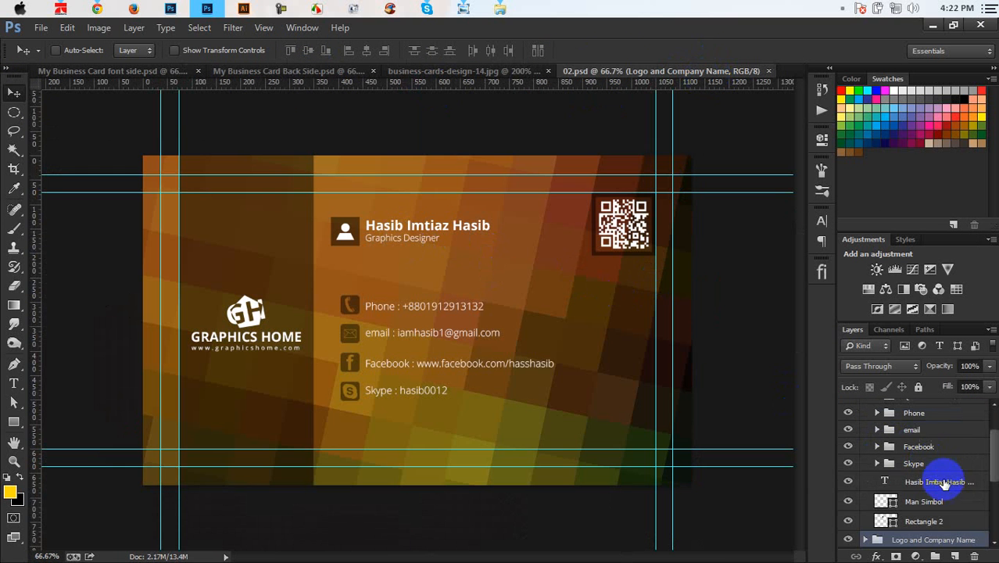
pyautogui.click(944, 485)
pyautogui.scroll(-1, 947, 480)
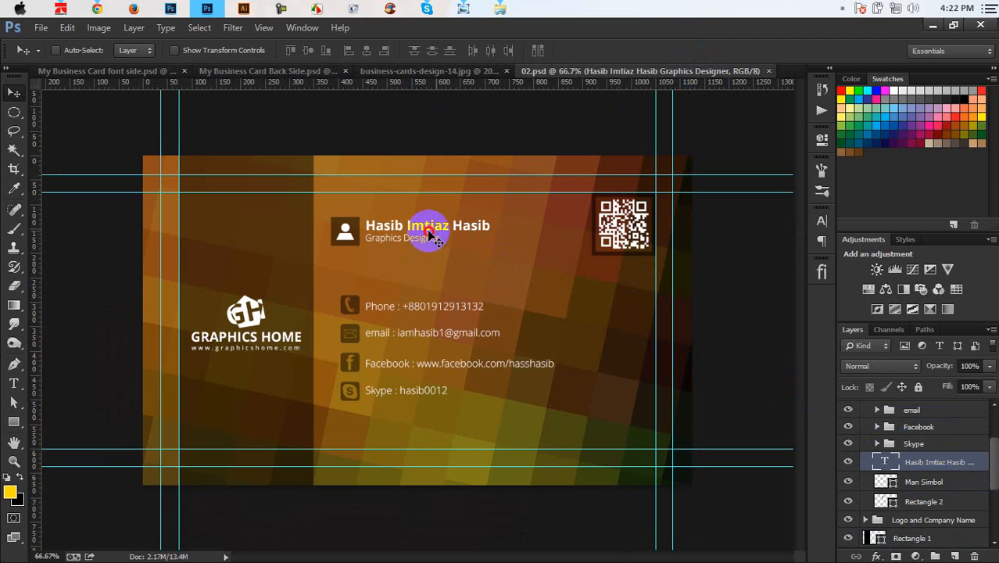
pyautogui.moveTo(428, 231); pyautogui.dragTo(314, 357)
# Step: Scale up the name and title text
pyautogui.hotkey('ctrl', 't')
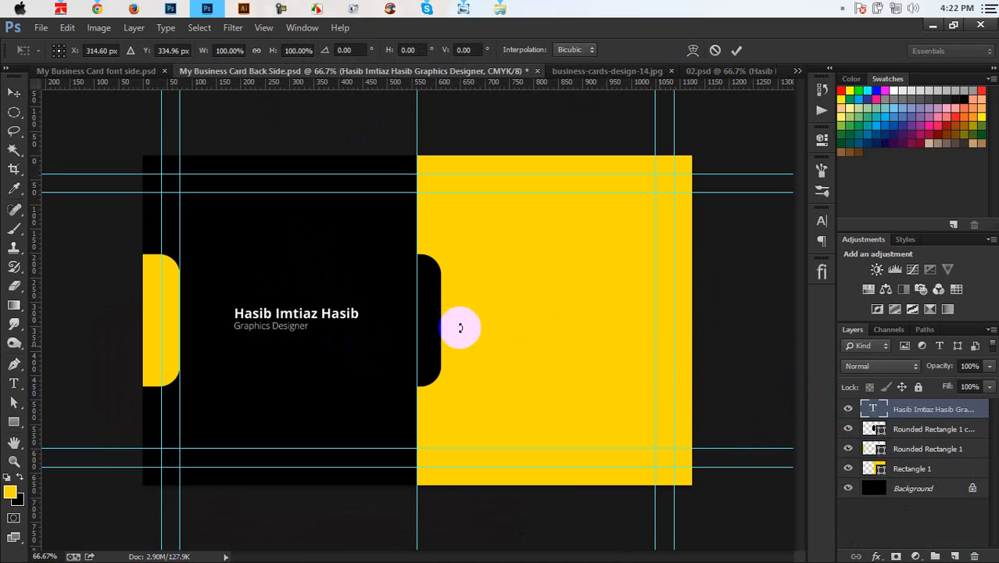
pyautogui.moveTo(359, 310)
pyautogui.mouseDown()
pyautogui.moveTo(374, 297)
pyautogui.moveTo(373, 306)
pyautogui.mouseUp()
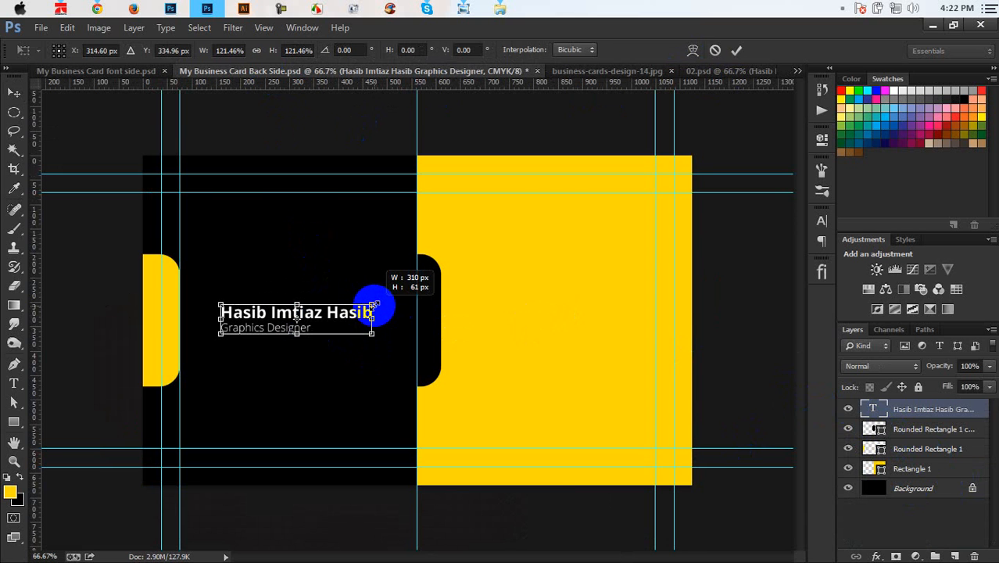
pyautogui.press('Return')
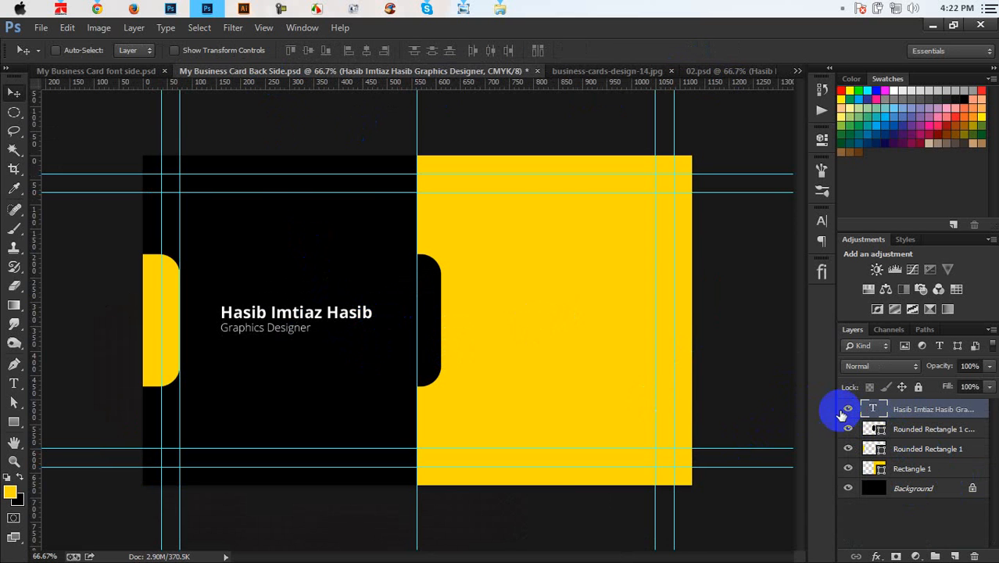
# Step: Set the name in Nexa Bold without its last word and the Graphics Designer line in Nexa Light
pyautogui.press('t')
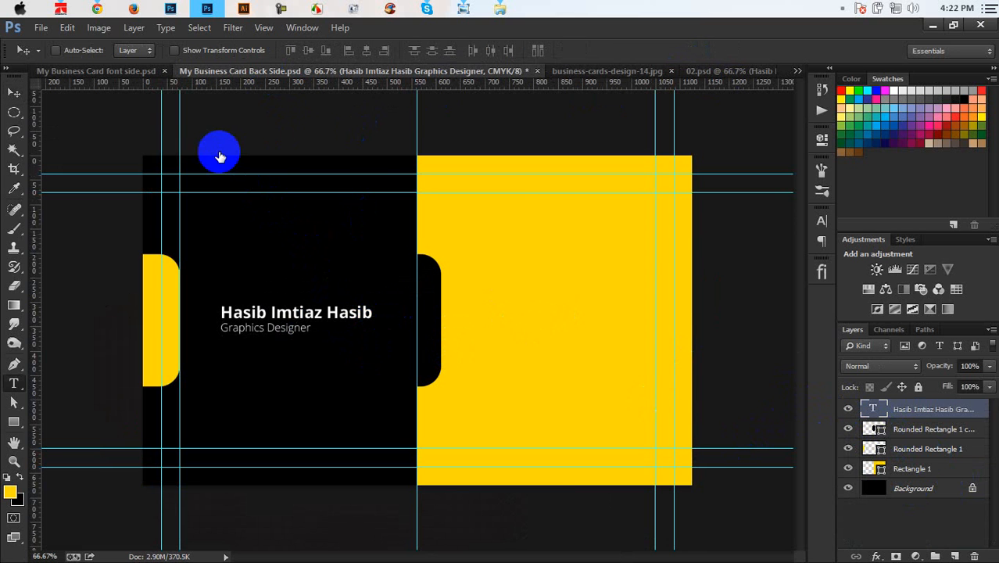
pyautogui.doubleClick(879, 404)
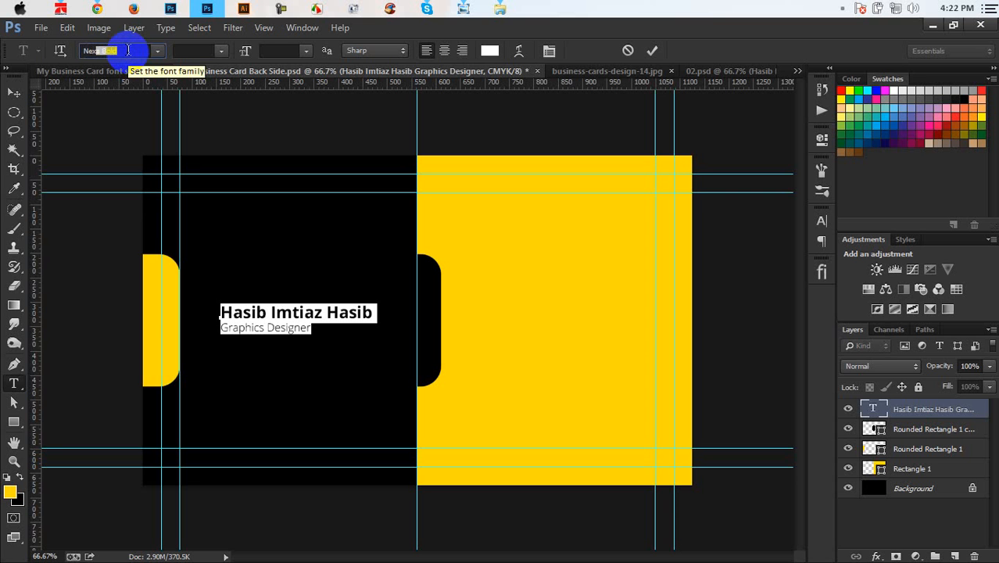
pyautogui.press('Return')
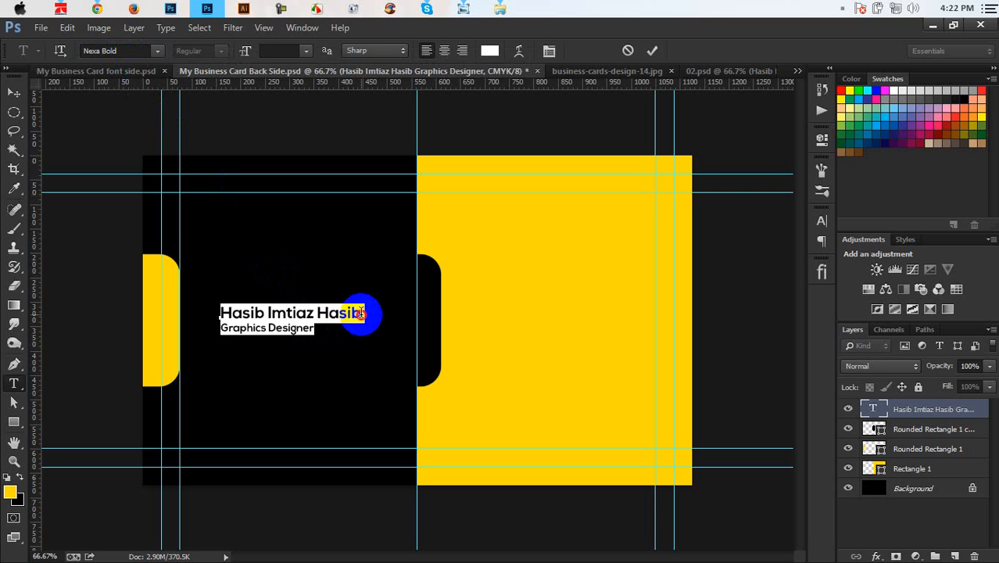
pyautogui.moveTo(361, 313); pyautogui.dragTo(320, 301)
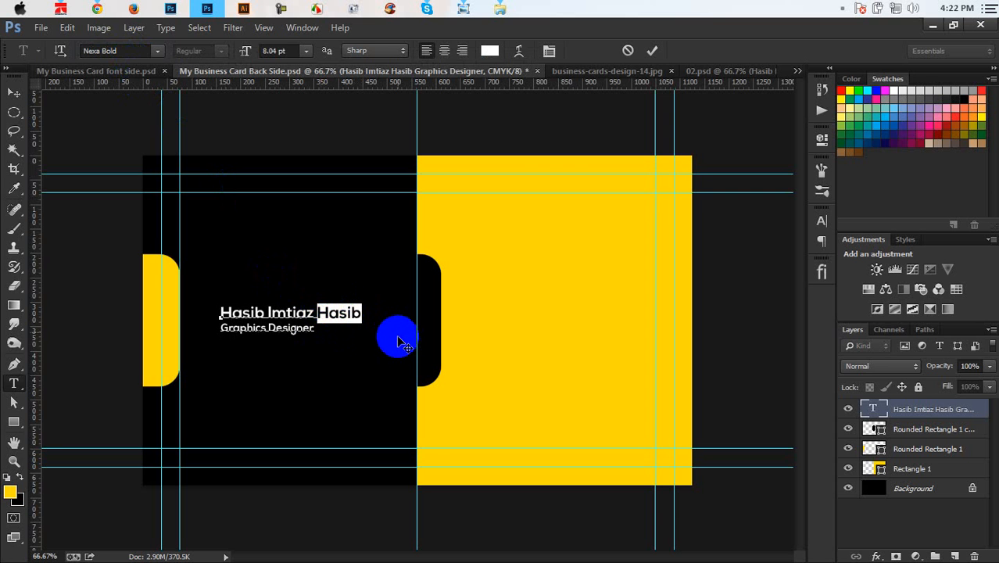
pyautogui.press('BackSpace')
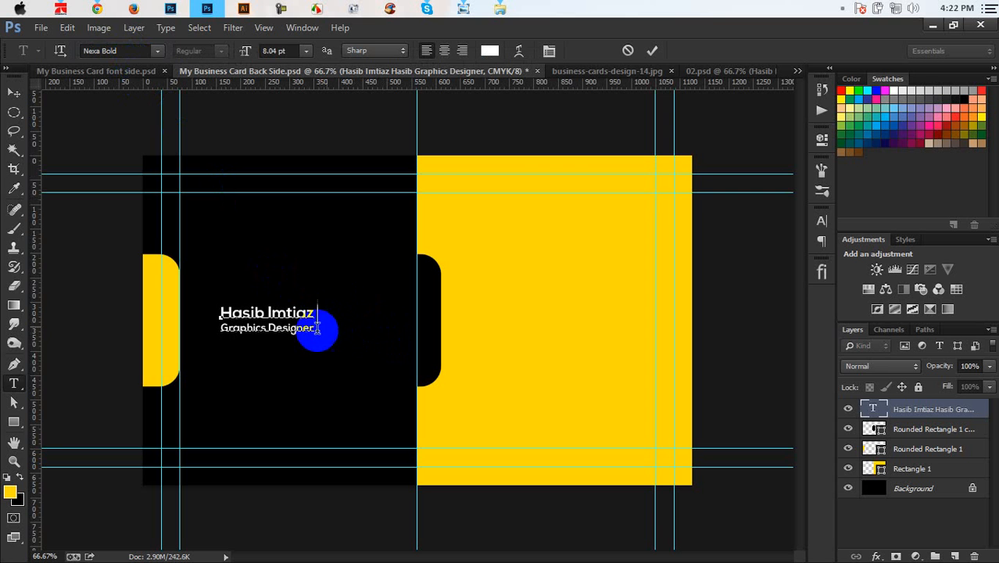
pyautogui.moveTo(316, 329); pyautogui.dragTo(215, 346)
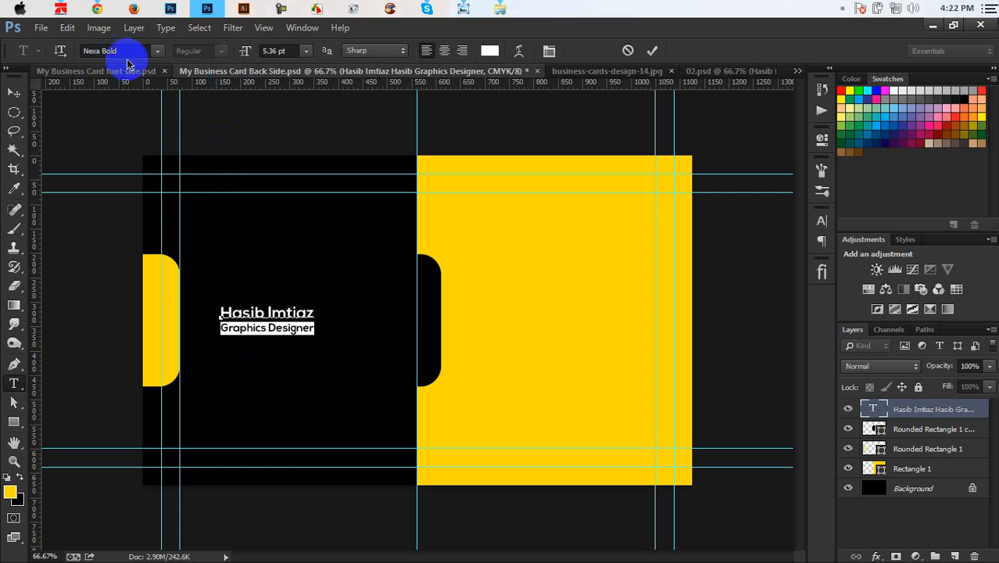
pyautogui.click(158, 51)
pyautogui.click(175, 79)
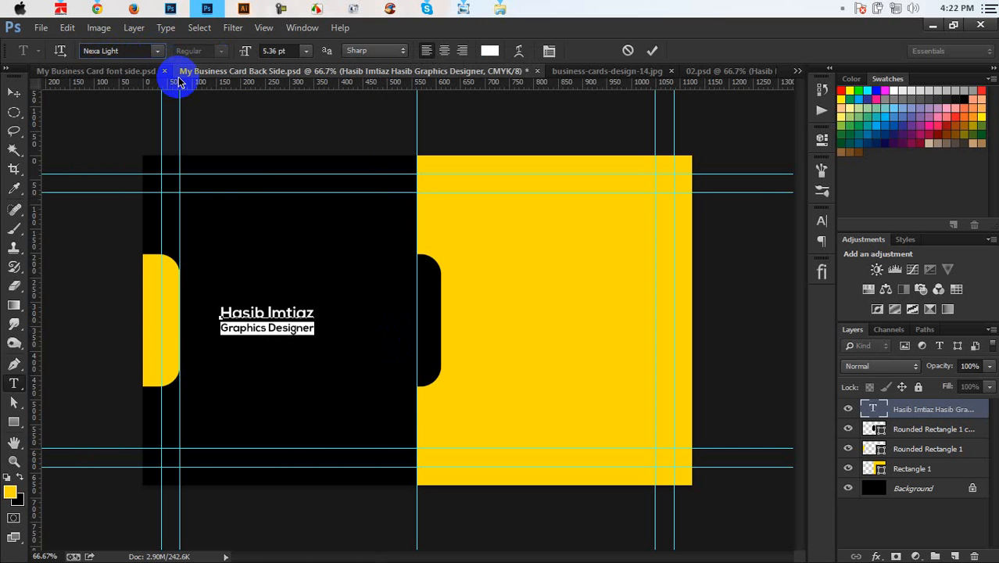
pyautogui.click(652, 51)
pyautogui.press('v')
# Step: Enlarge the name and title slightly more and nudge them a little right
pyautogui.hotkey('ctrl', 't')
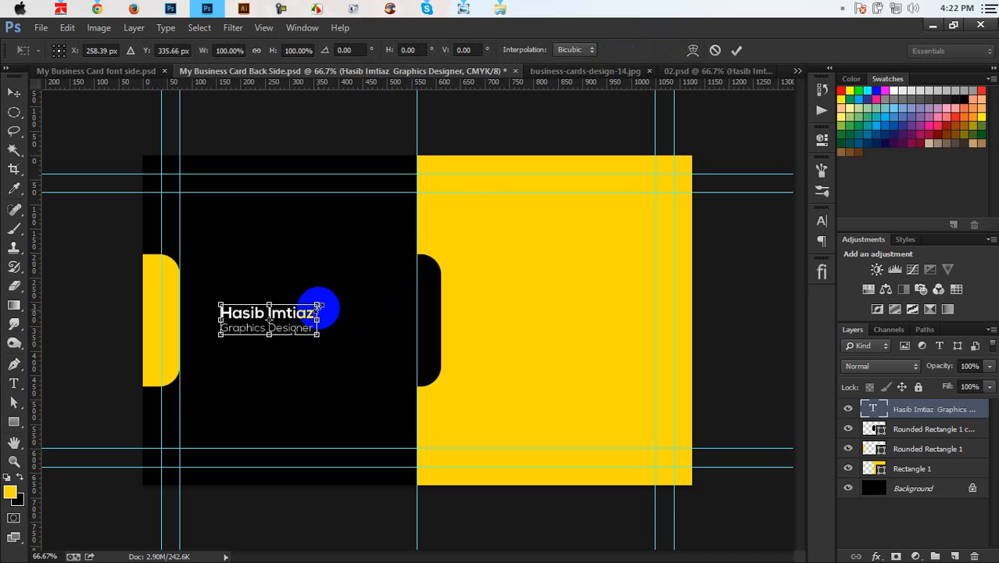
pyautogui.moveTo(331, 303); pyautogui.dragTo(329, 339)
pyautogui.press('Return')
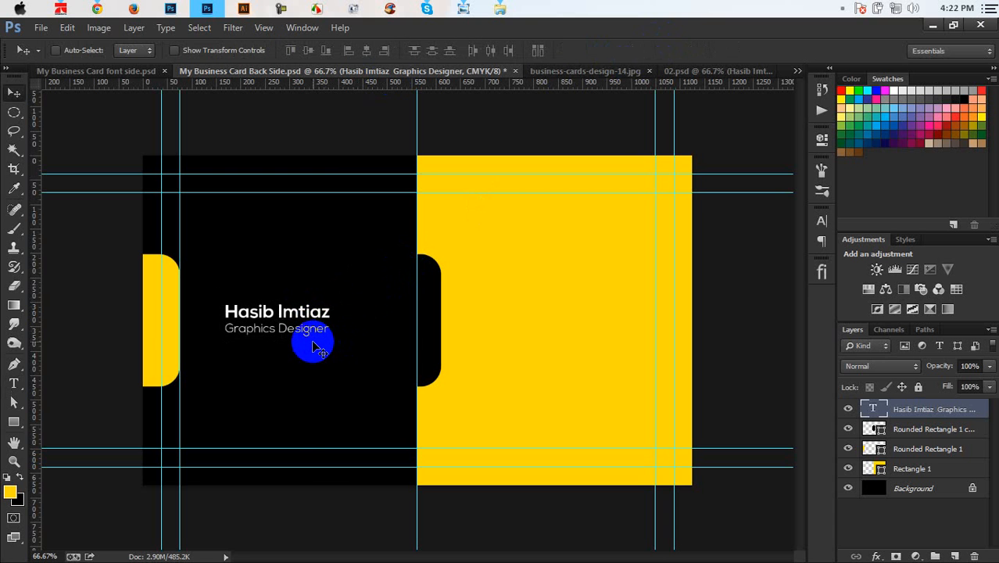
pyautogui.moveTo(310, 316)
pyautogui.mouseDown()
pyautogui.moveTo(313, 306)
pyautogui.moveTo(318, 317)
pyautogui.mouseUp()
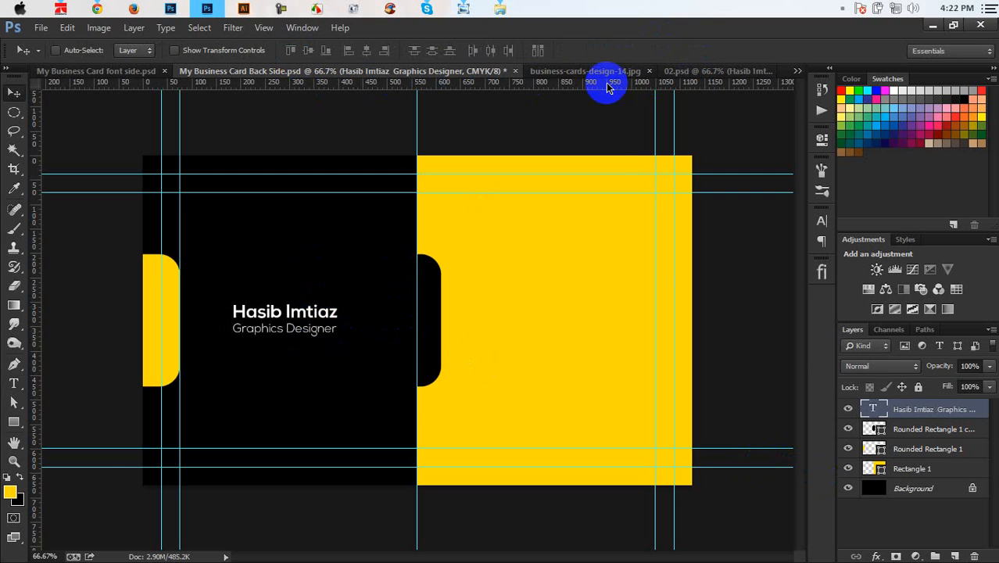
# Step: Save Back Side, add a 331.8 px horizontal guide, and copy the name and title onto the yellow half
pyautogui.click(586, 71)
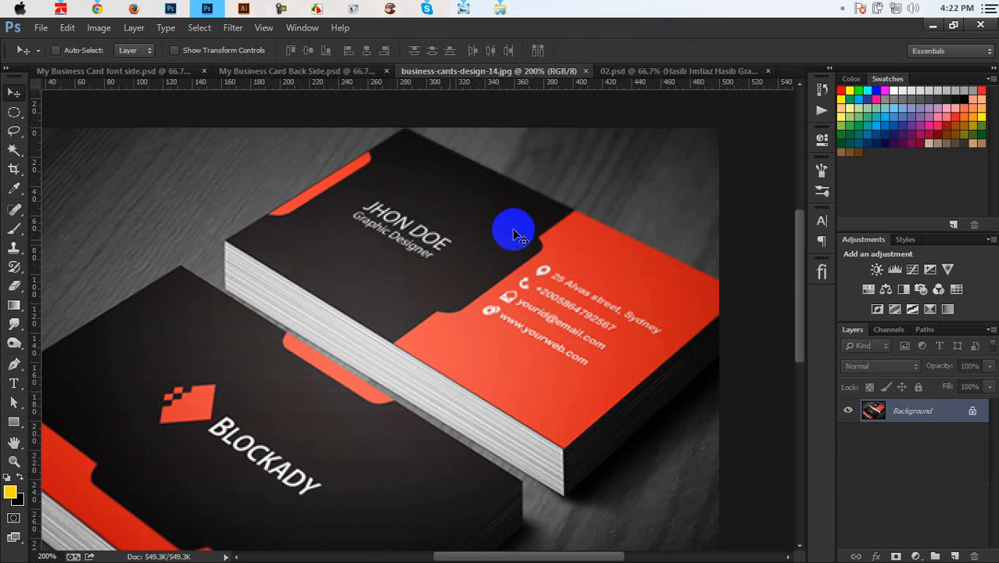
pyautogui.click(293, 71)
pyautogui.hotkey('ctrl', 's')
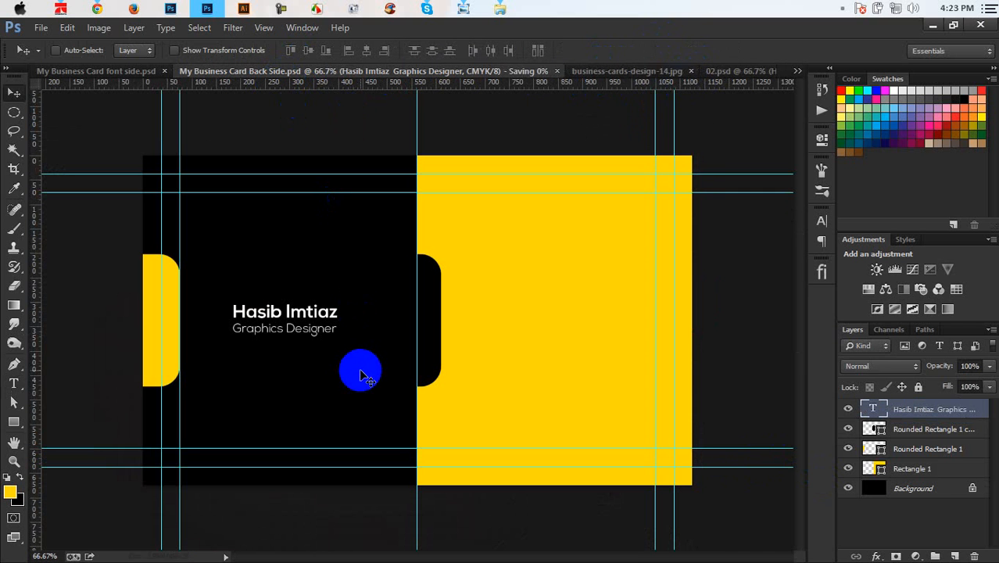
pyautogui.moveTo(506, 82); pyautogui.dragTo(561, 8)
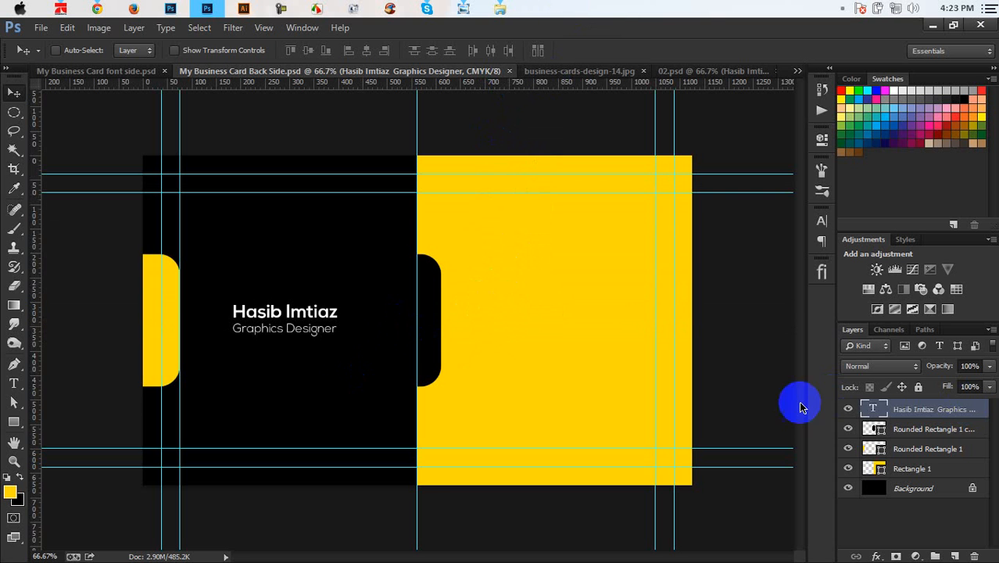
pyautogui.moveTo(362, 316); pyautogui.dragTo(568, 277)
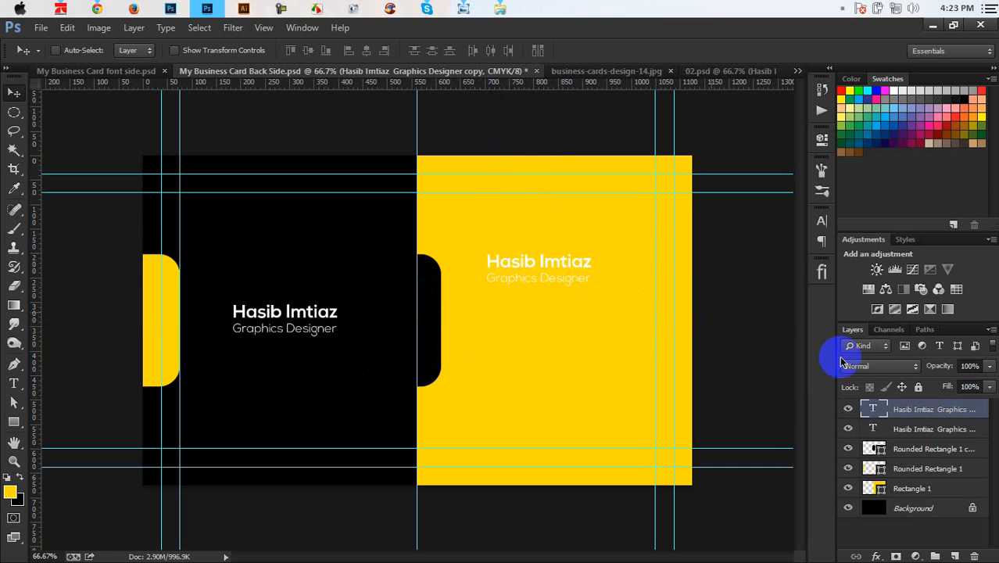
# Step: Set the yellow half's copied name and title in Nexa Bold, then select both lines
pyautogui.click(722, 72)
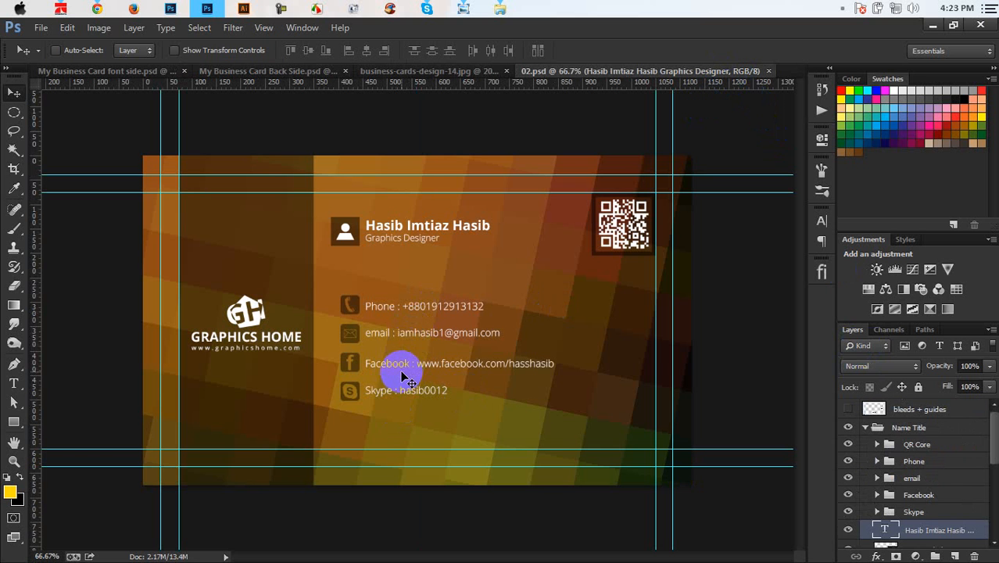
pyautogui.click(285, 73)
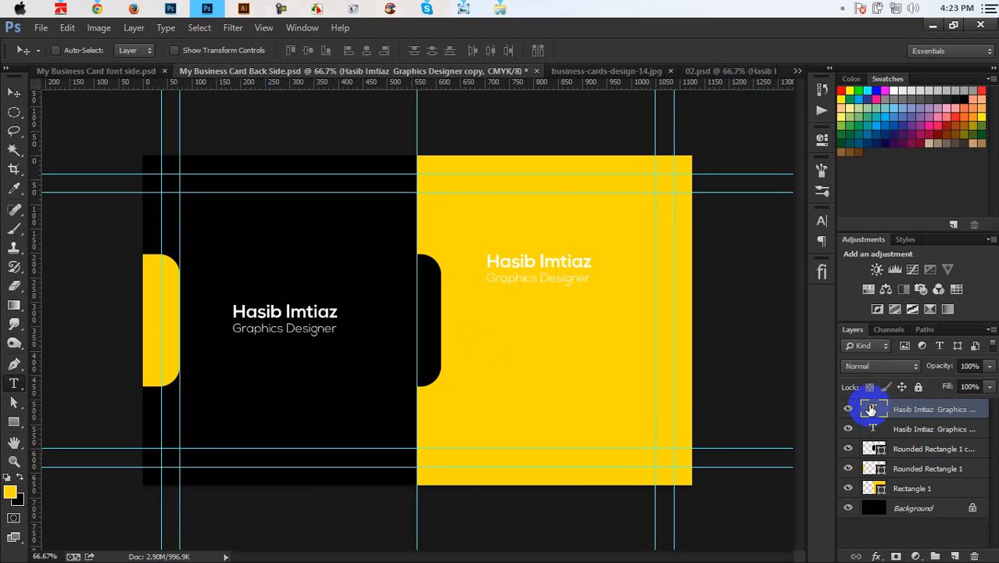
pyautogui.doubleClick(870, 408)
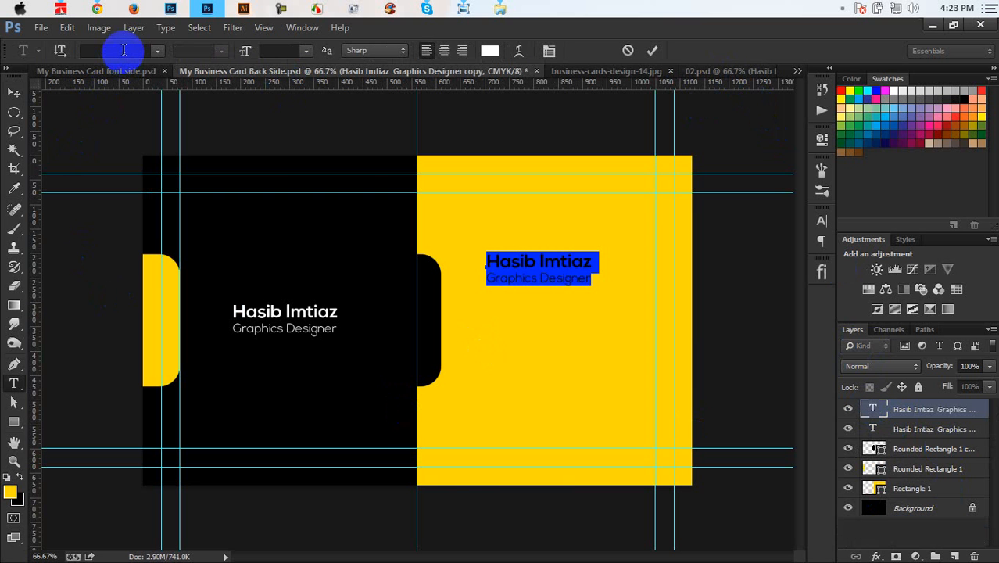
pyautogui.click(155, 57)
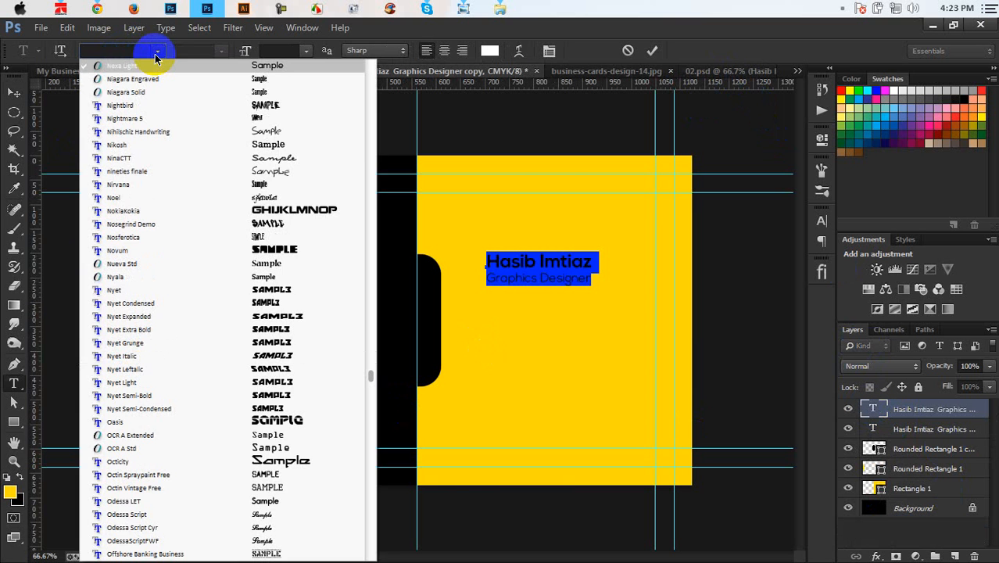
pyautogui.scroll(1, 135, 156)
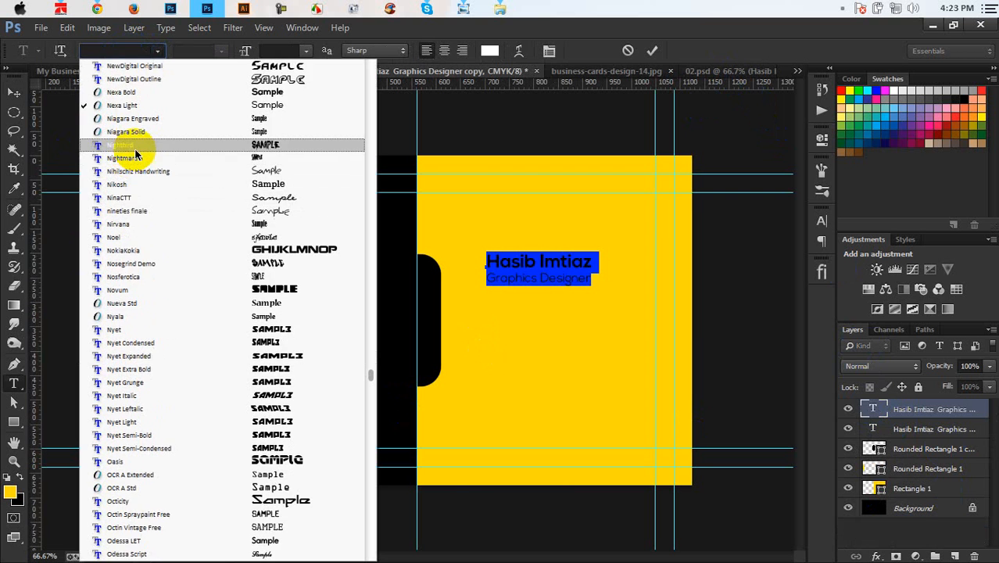
pyautogui.scroll(1, 137, 155)
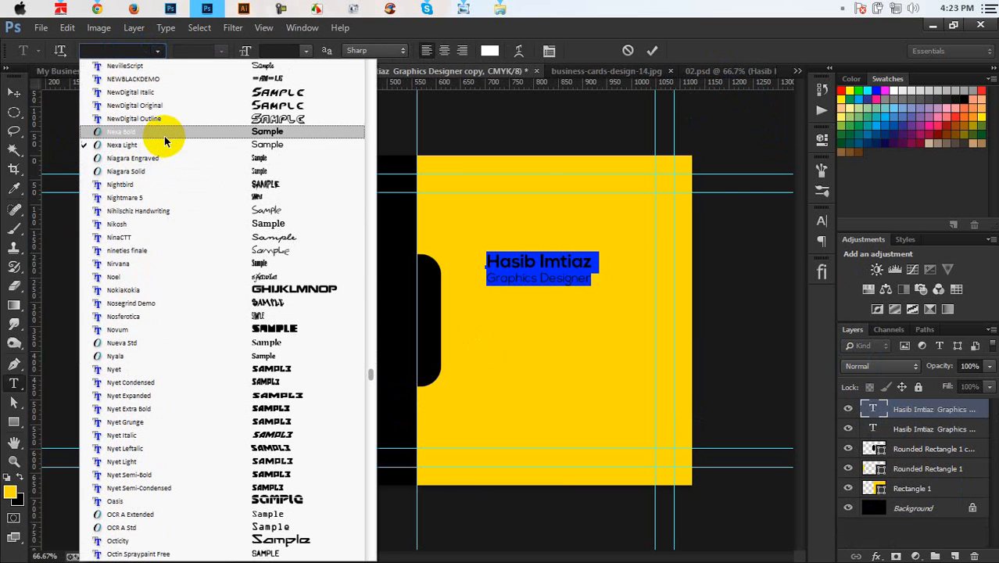
pyautogui.click(163, 133)
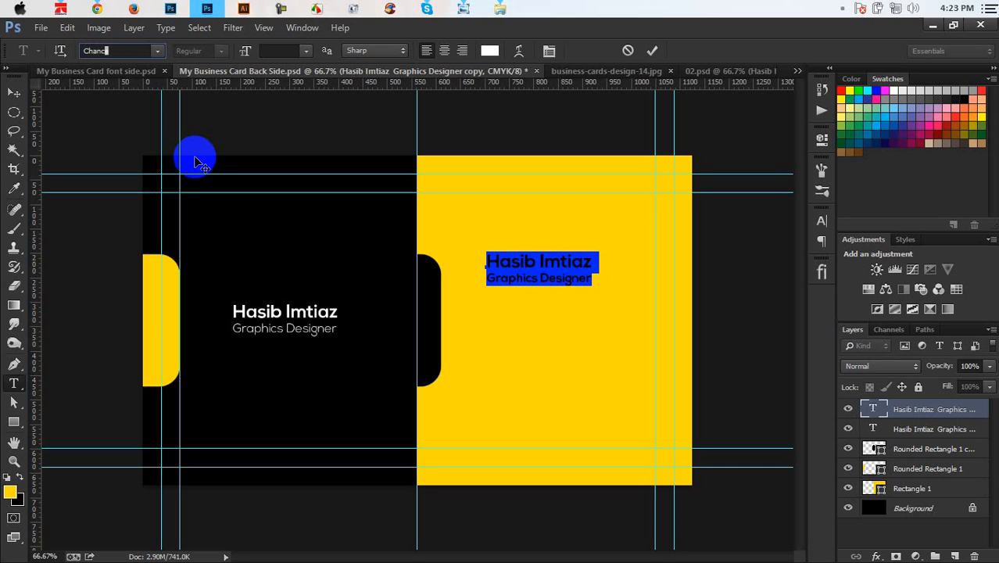
pyautogui.click(538, 278)
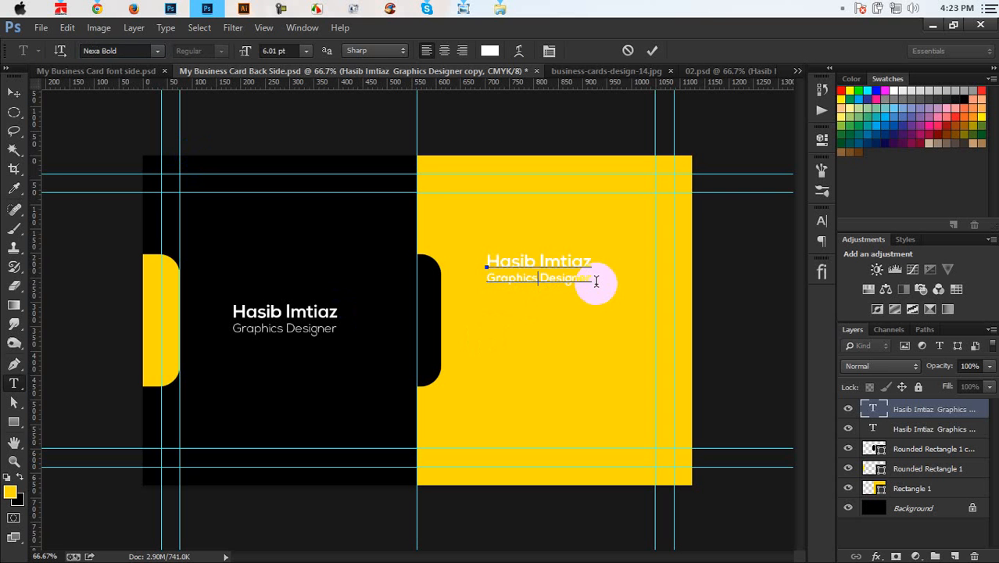
pyautogui.moveTo(595, 281); pyautogui.dragTo(418, 256)
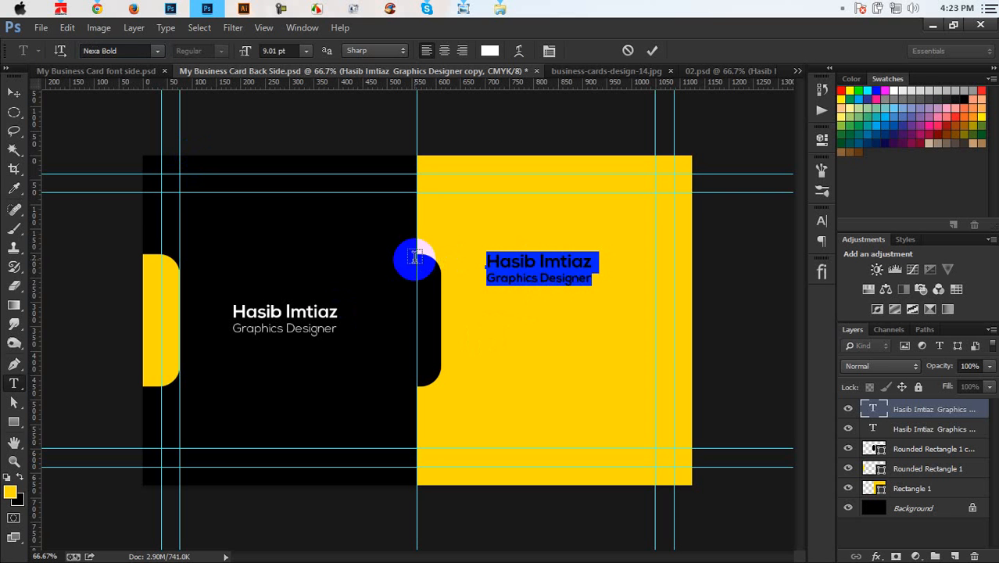
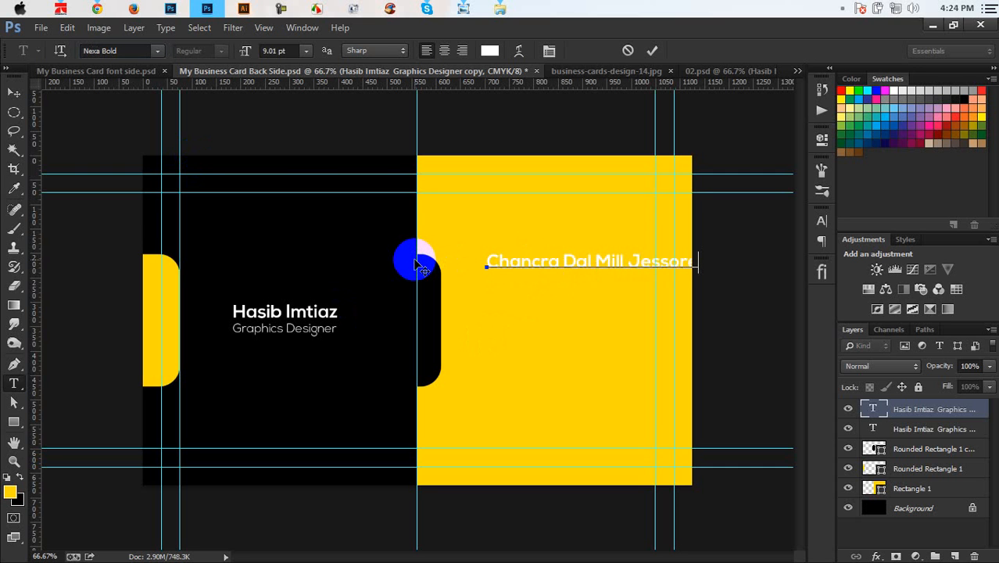
# Step: Replace the selected text with the address line in black 5.01 pt type, ready to continue typing
pyautogui.click(625, 262)
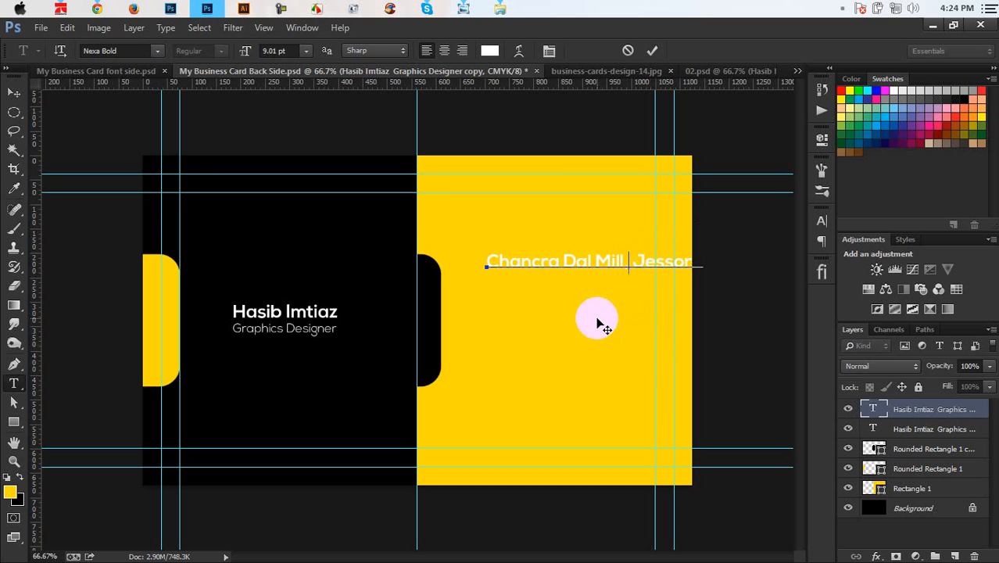
pyautogui.hotkey('ctrl', 'a')
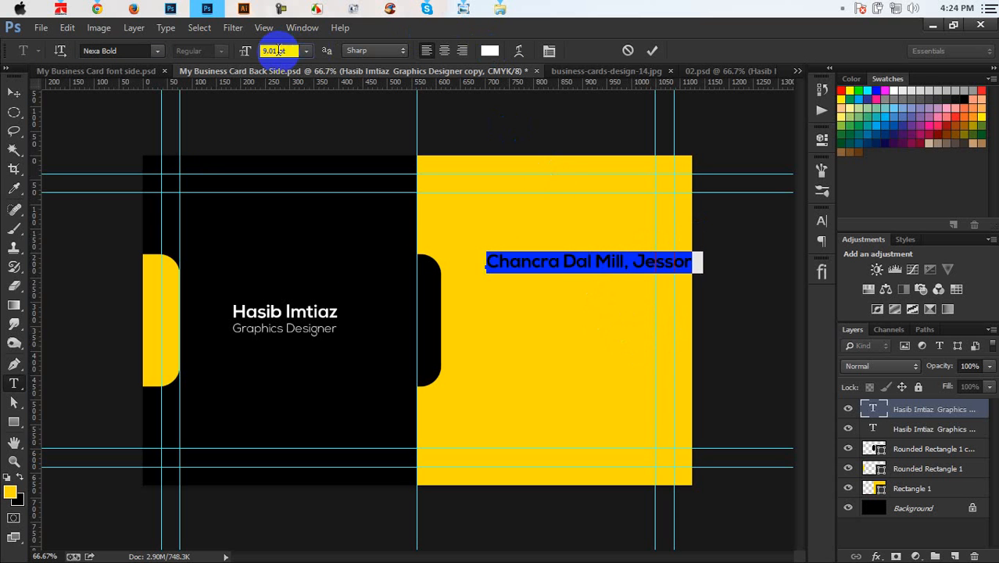
pyautogui.scroll(-4, 278, 50)
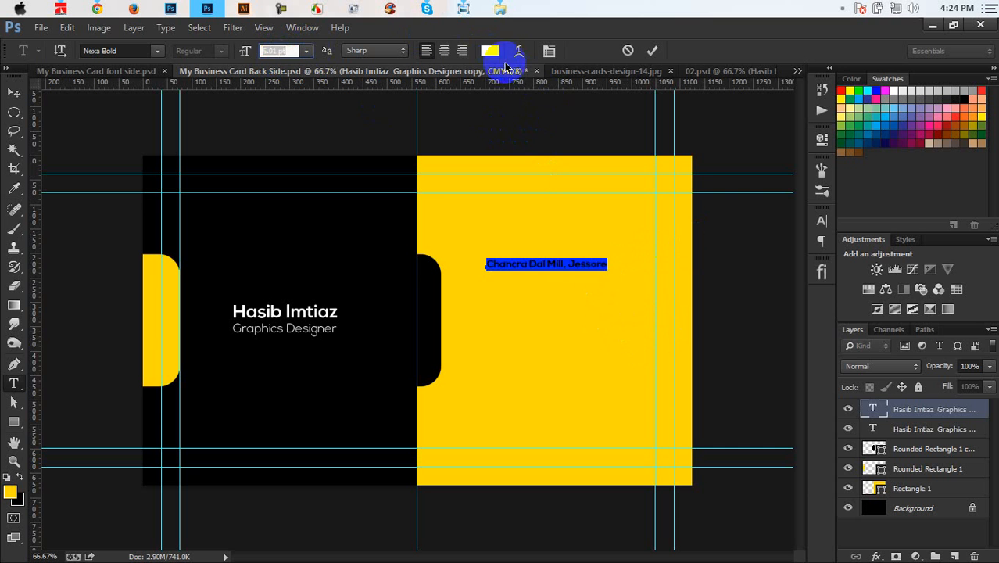
pyautogui.click(492, 51)
pyautogui.click(346, 239)
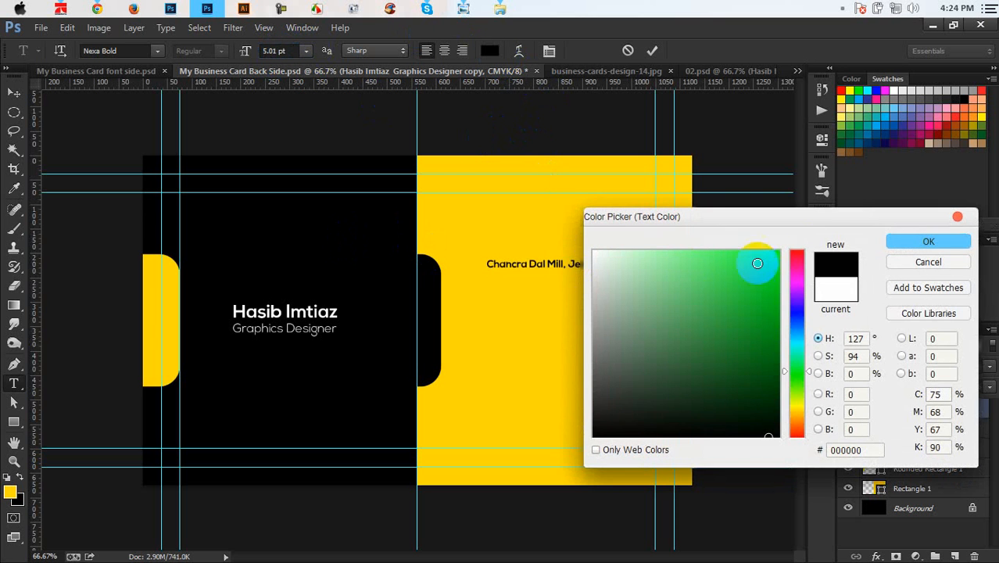
pyautogui.click(891, 242)
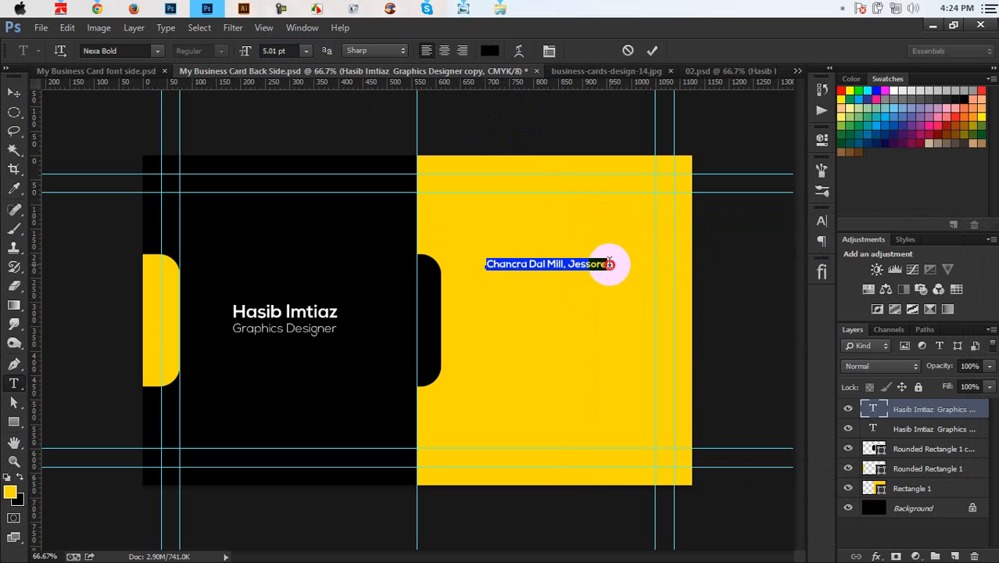
pyautogui.click(614, 264)
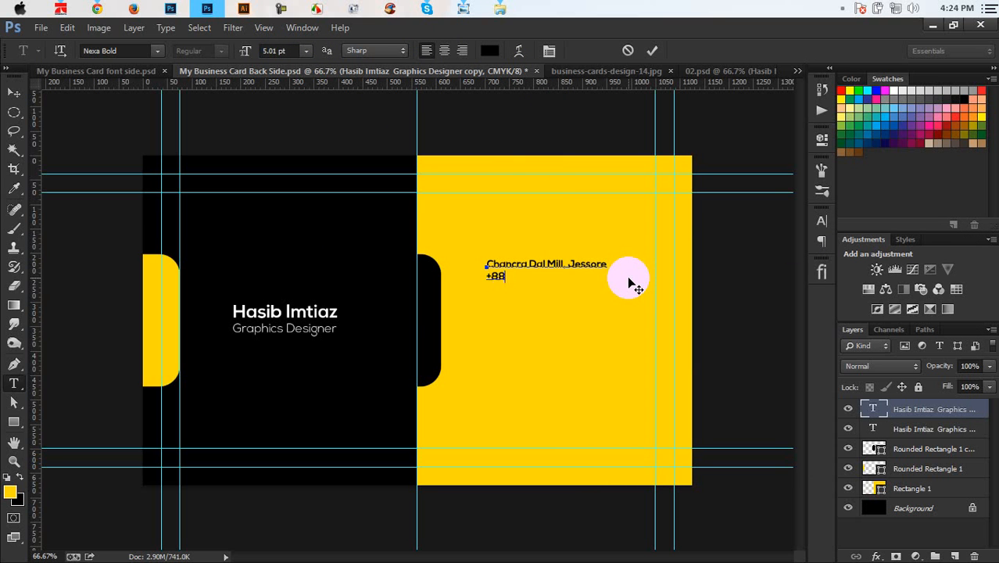
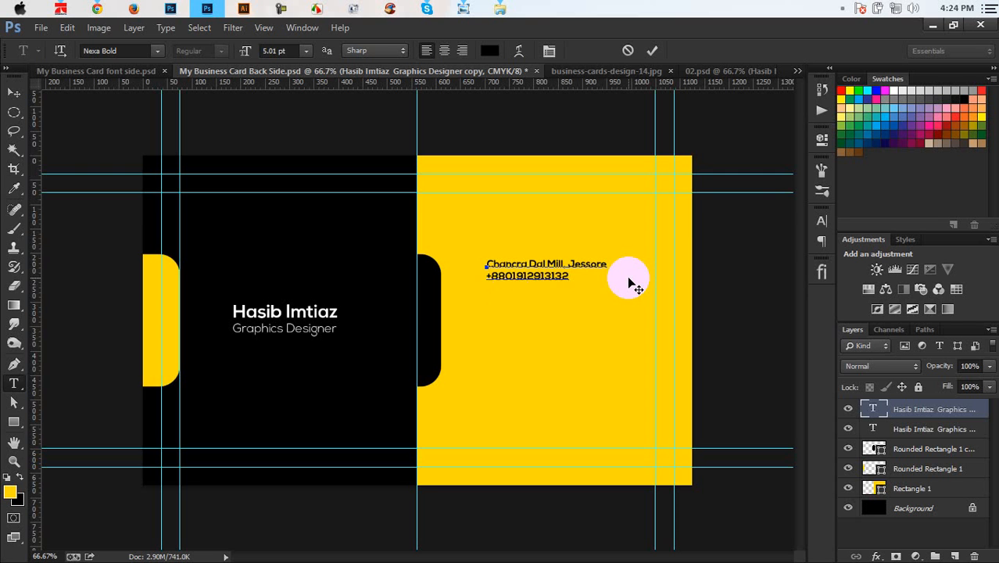
# Step: Type the phone number, e-mail address and website lines below the address
pyautogui.press('Return')
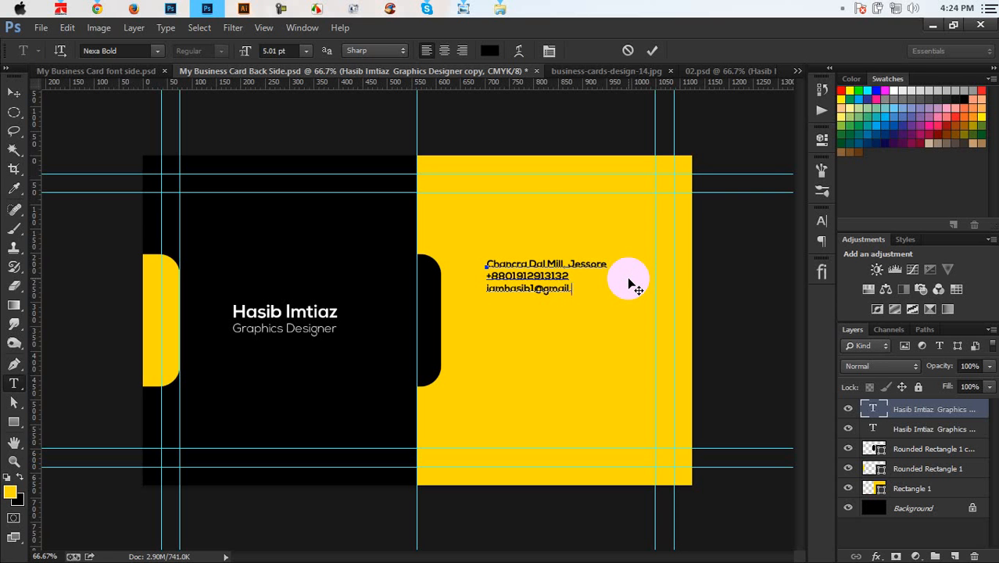
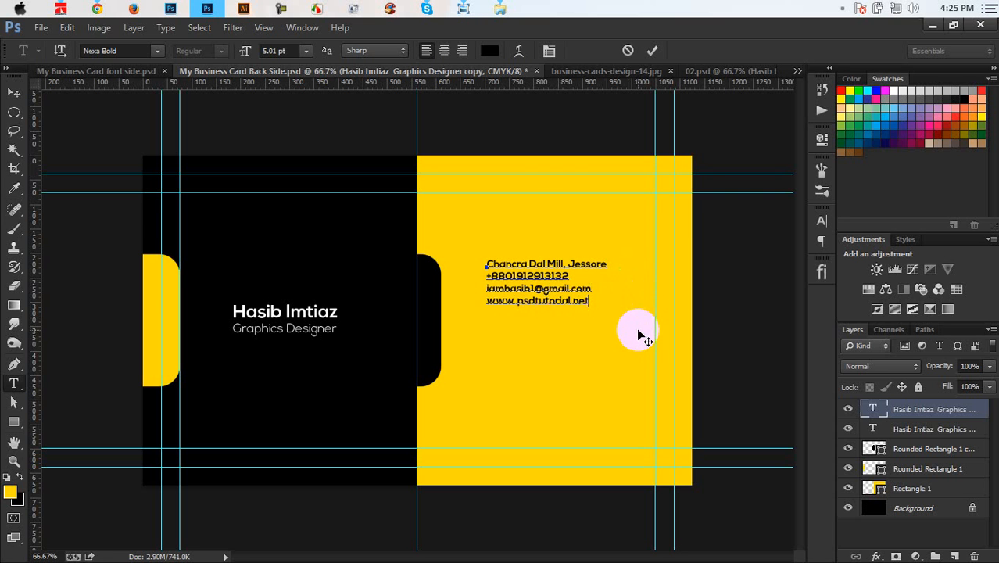
# Step: Set the whole contact block to Open Sans Regular at 6.01 pt and shift it slightly lower
pyautogui.hotkey('ctrl', 'a')
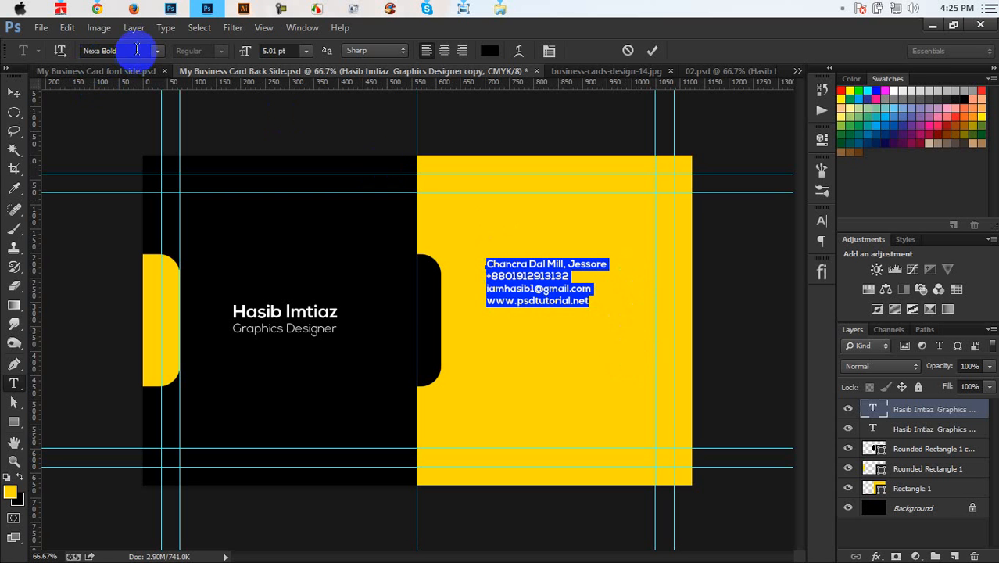
pyautogui.click(136, 50)
pyautogui.write('Open Sans')
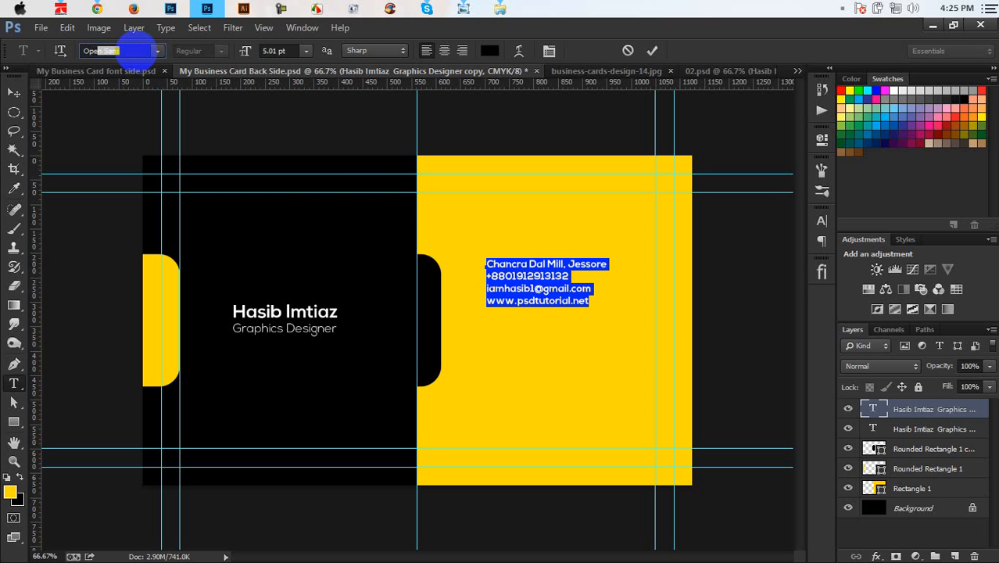
pyautogui.press('Return')
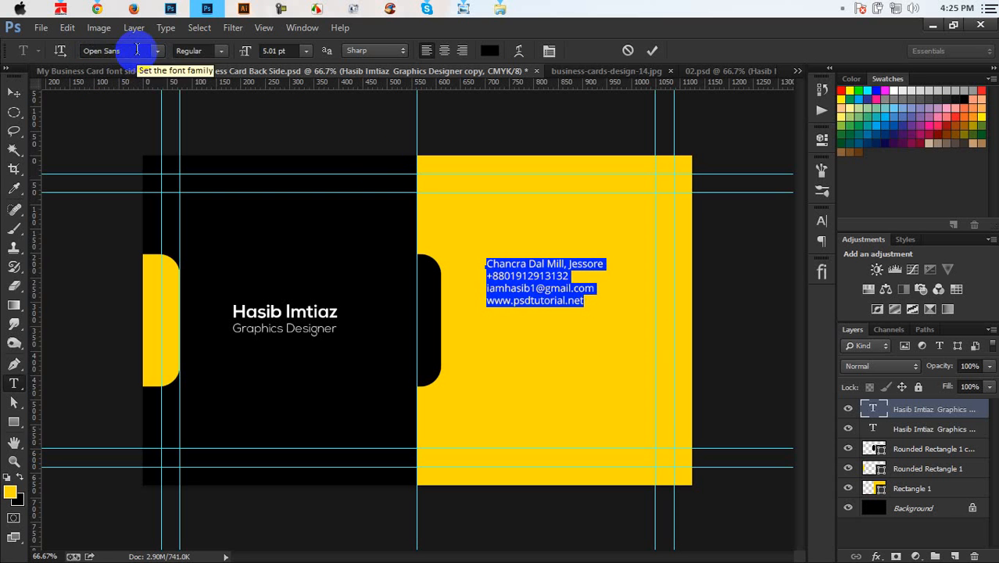
pyautogui.click(274, 52)
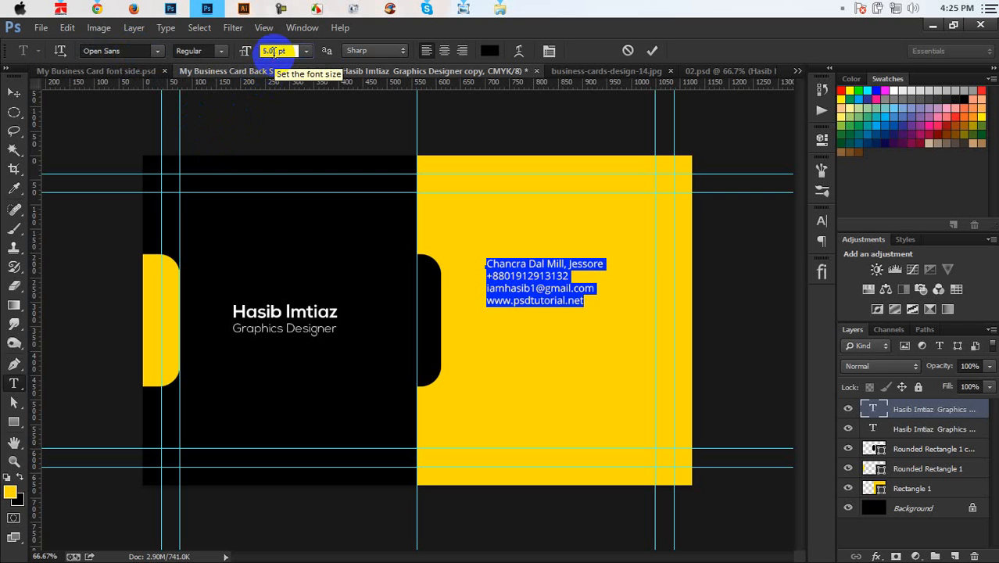
pyautogui.press('Up')
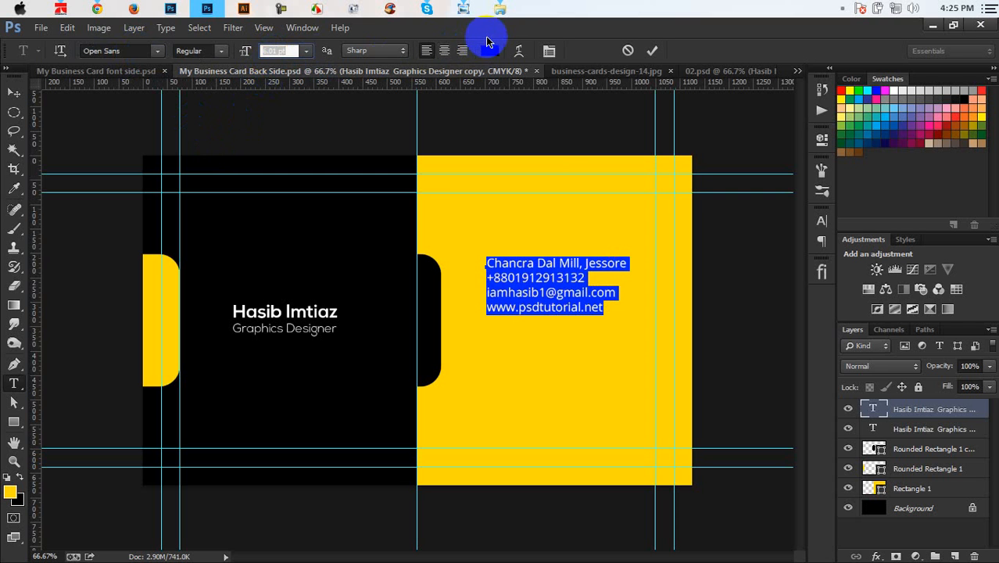
pyautogui.moveTo(583, 215); pyautogui.dragTo(585, 221)
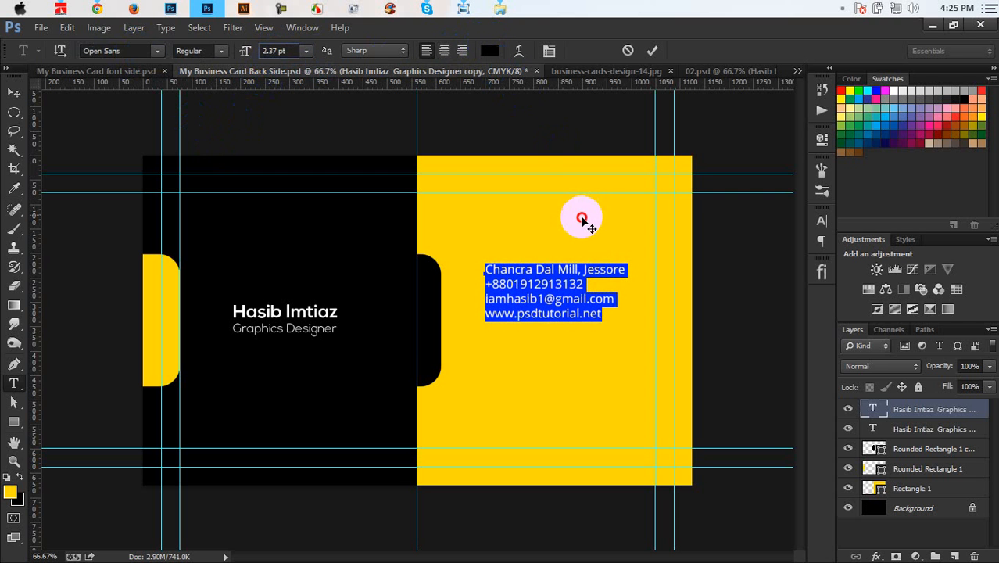
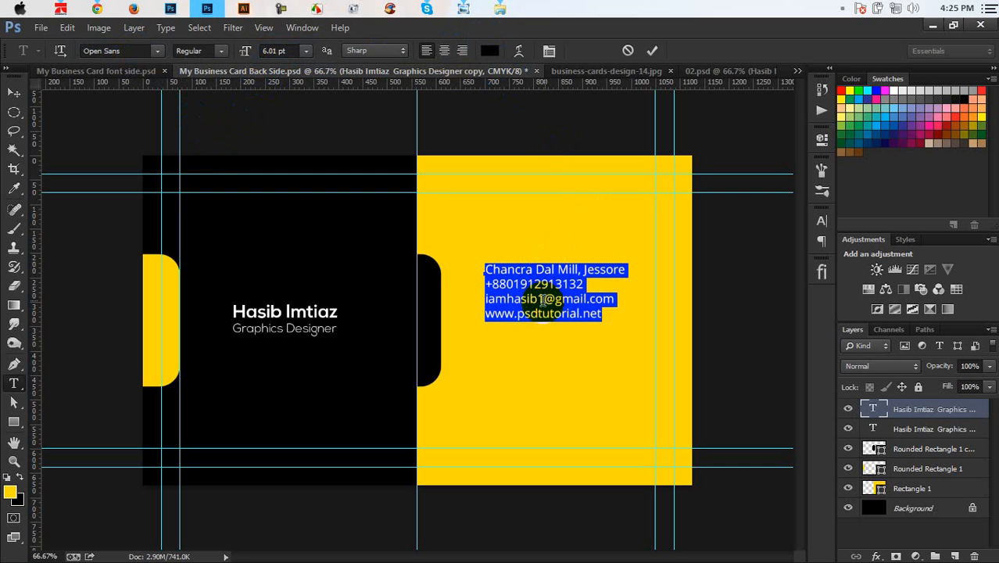
# Step: Nudge the contact block right and down, commit it, and compare against the reference card photo
pyautogui.moveTo(545, 242); pyautogui.dragTo(551, 255)
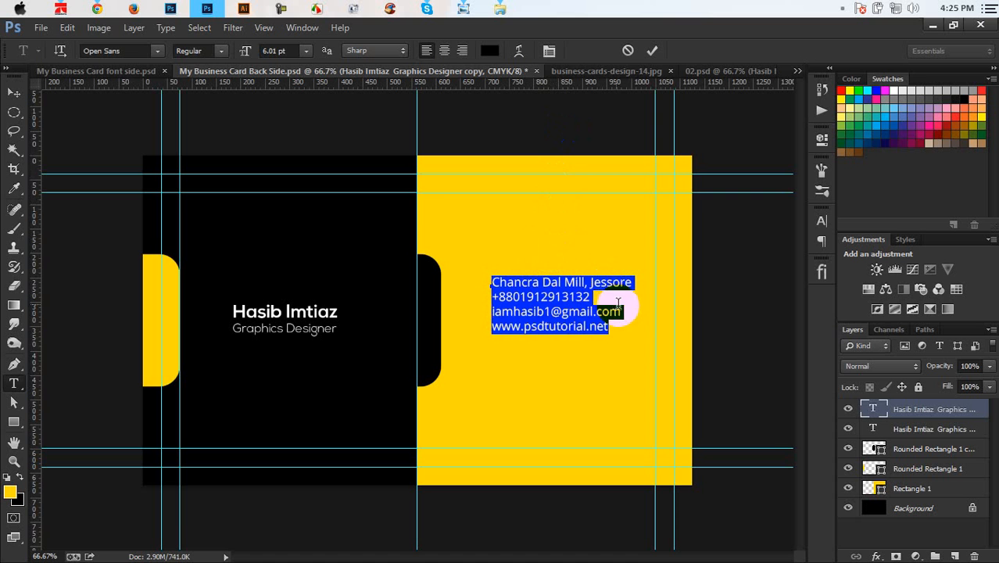
pyautogui.moveTo(613, 325); pyautogui.dragTo(422, 220)
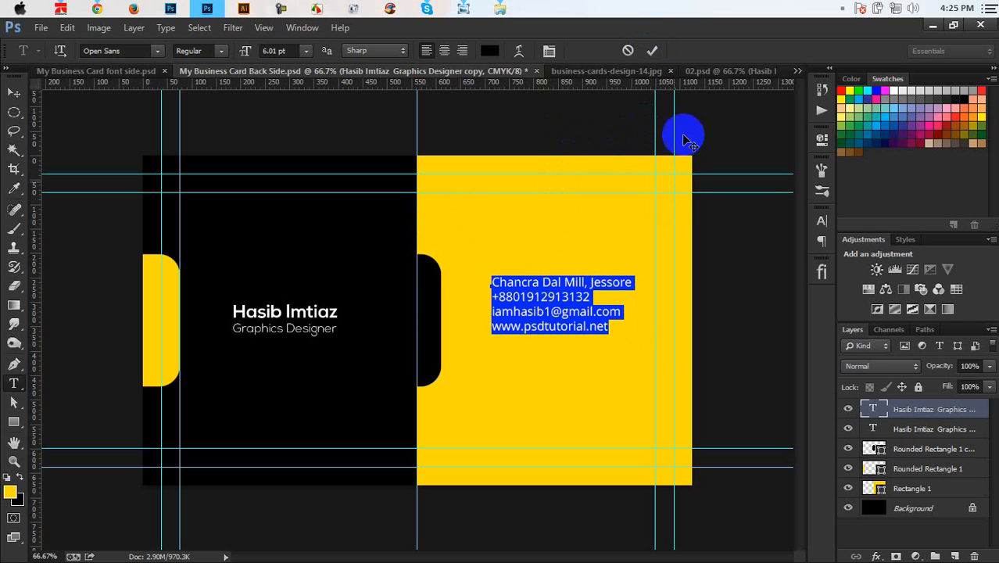
pyautogui.hotkey('ctrl', 'Return')
pyautogui.press('v')
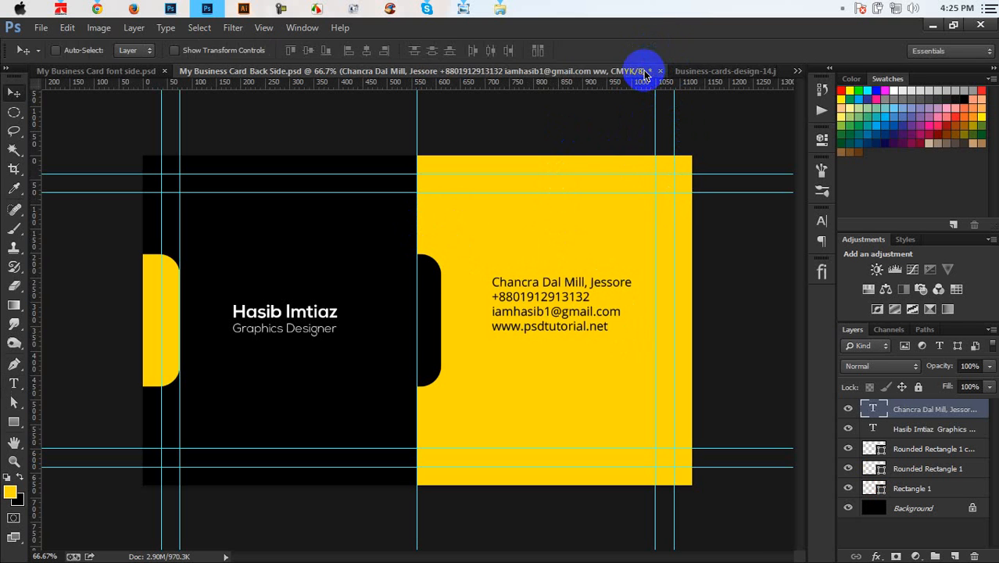
pyautogui.click(703, 72)
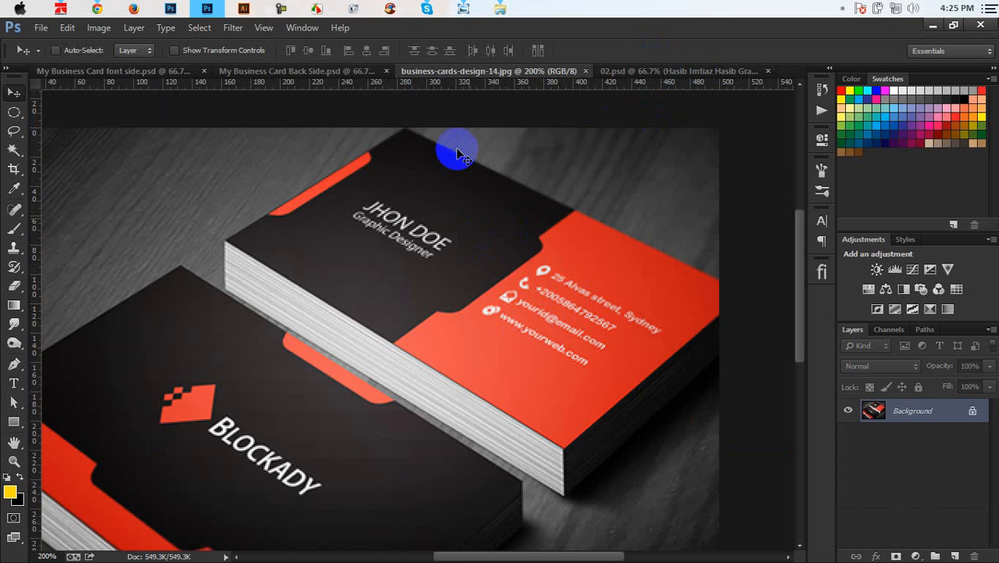
pyautogui.click(364, 75)
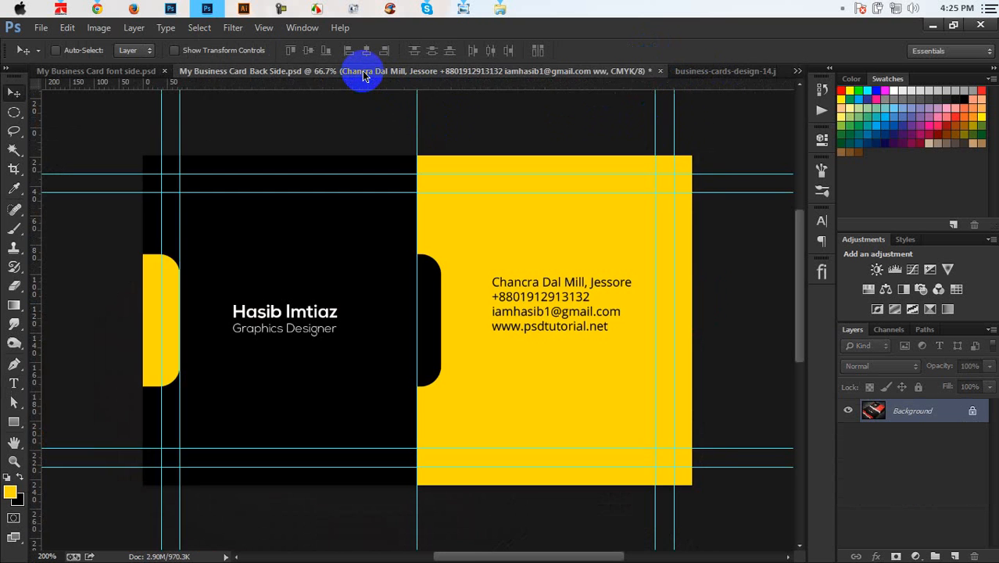
# Step: Set the contact text's leading to 12 pt in the Character panel
pyautogui.click(875, 411)
pyautogui.doubleClick(876, 410)
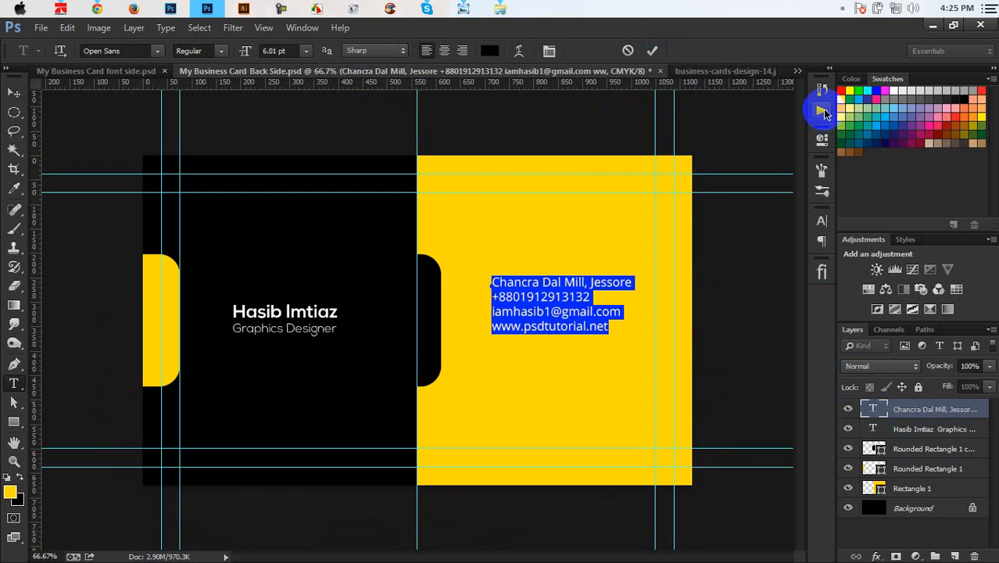
pyautogui.click(821, 222)
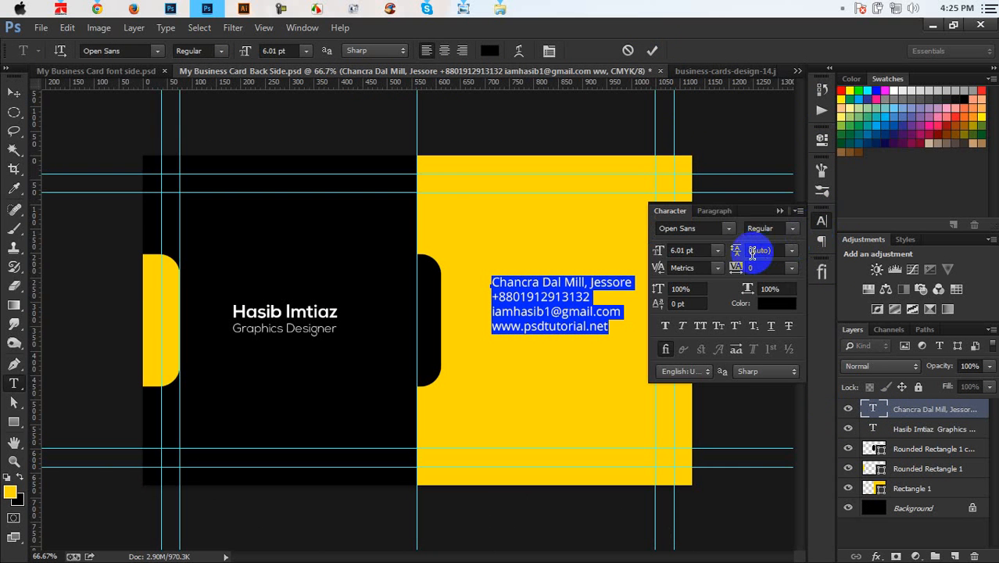
pyautogui.click(793, 251)
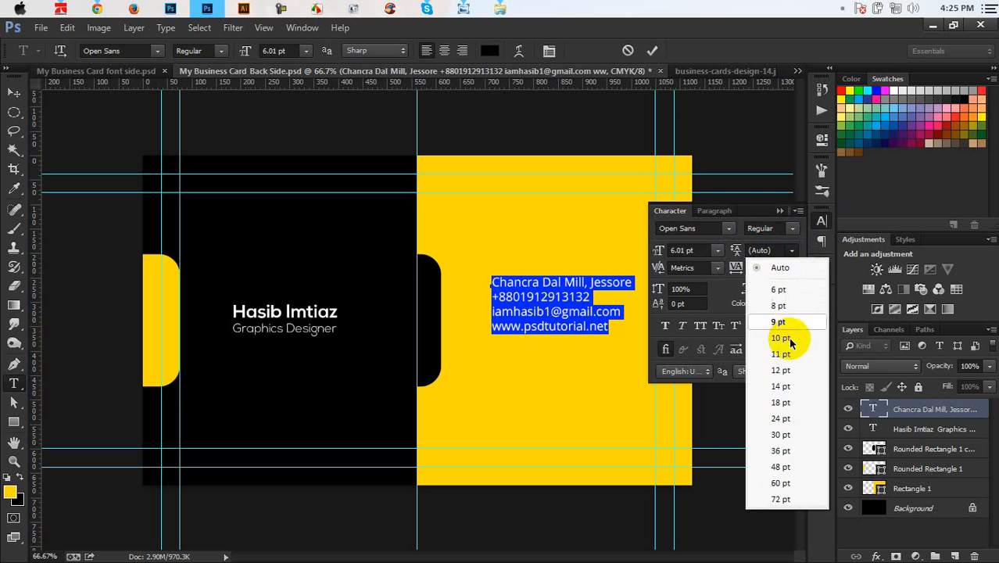
pyautogui.click(786, 371)
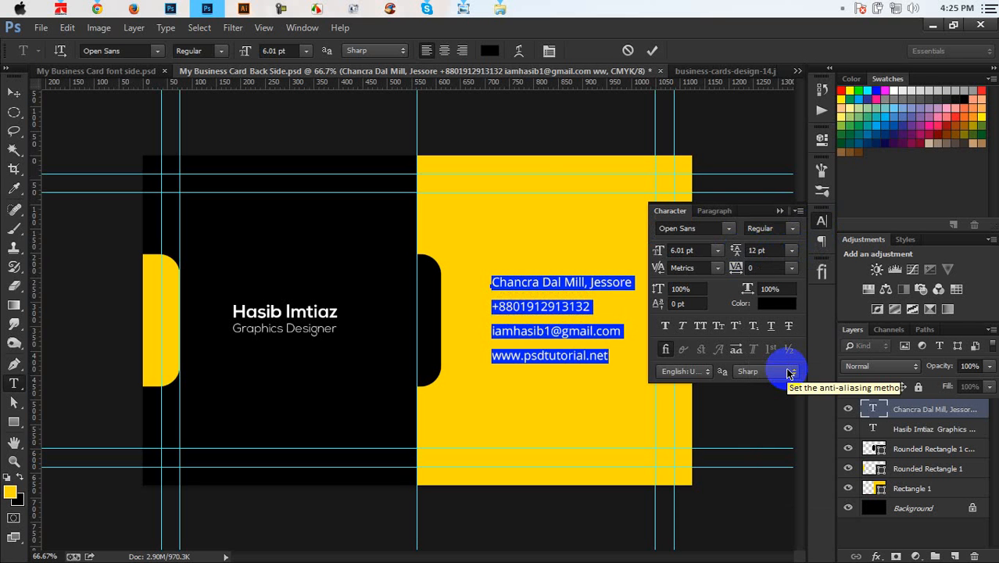
pyautogui.click(781, 212)
# Step: Shift the contact block slightly right and commit the text
pyautogui.moveTo(745, 272); pyautogui.dragTo(769, 267)
pyautogui.click(654, 55)
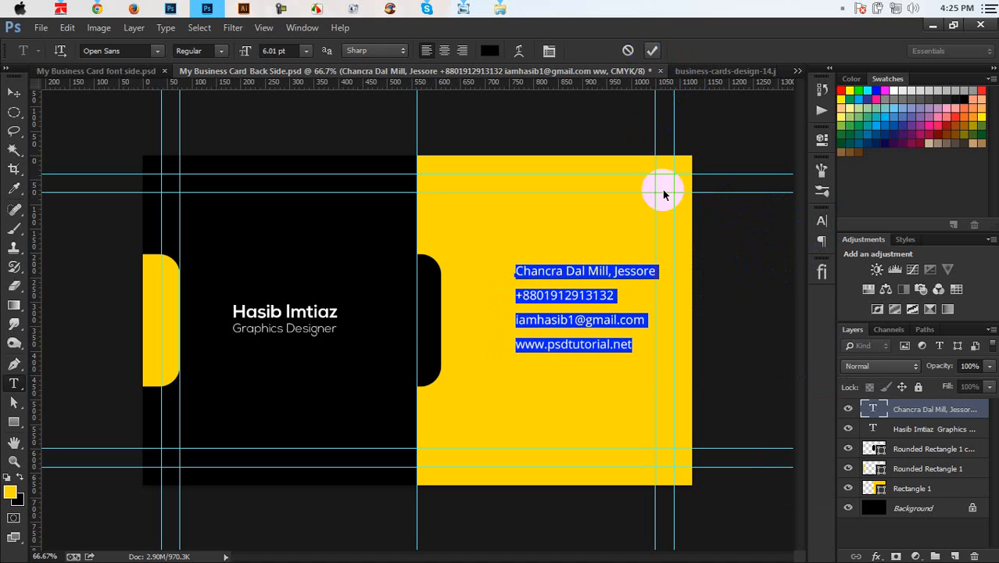
pyautogui.press('v')
pyautogui.moveTo(616, 285)
pyautogui.mouseDown()
pyautogui.moveTo(628, 282)
pyautogui.moveTo(628, 293)
pyautogui.mouseUp()
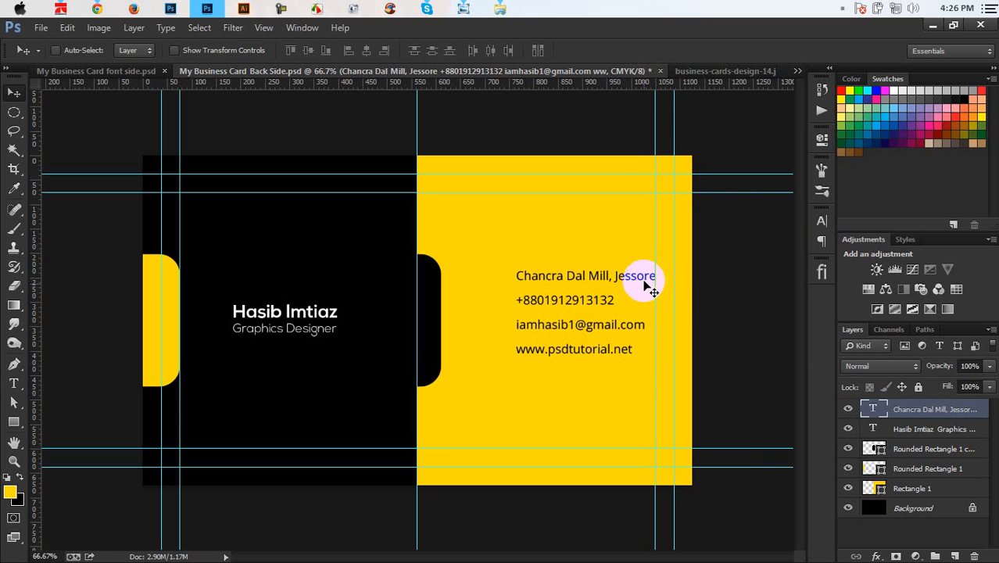
# Step: Centre the contact block vertically on the card and compare with the reference photo
pyautogui.hotkey('ctrl', 'a')
pyautogui.click(308, 50)
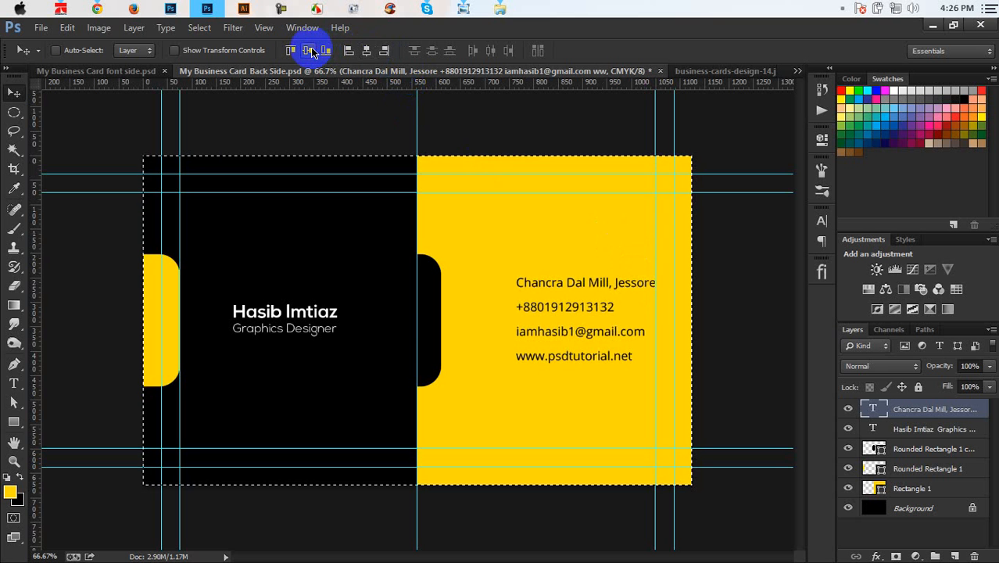
pyautogui.hotkey('ctrl', 'd')
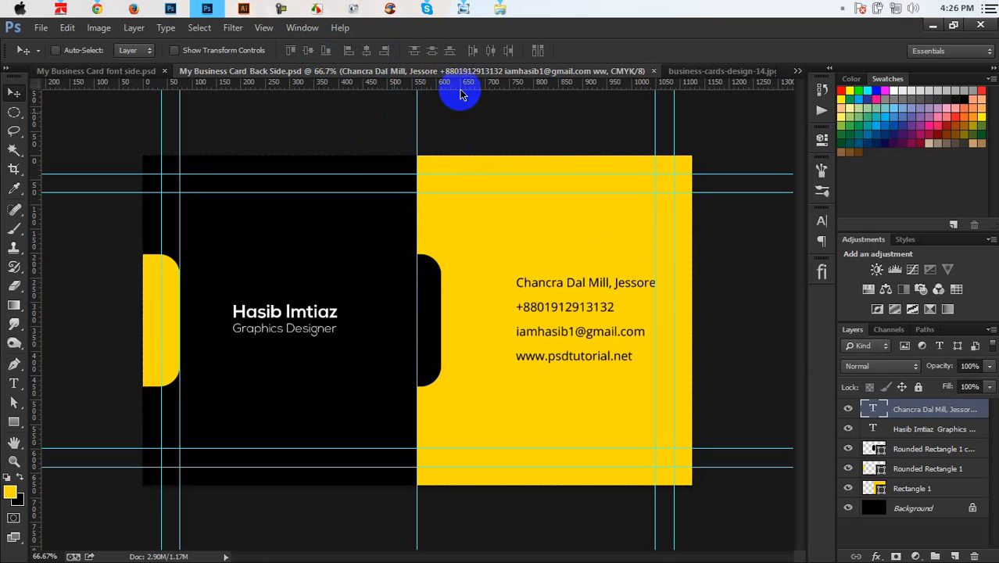
pyautogui.click(692, 72)
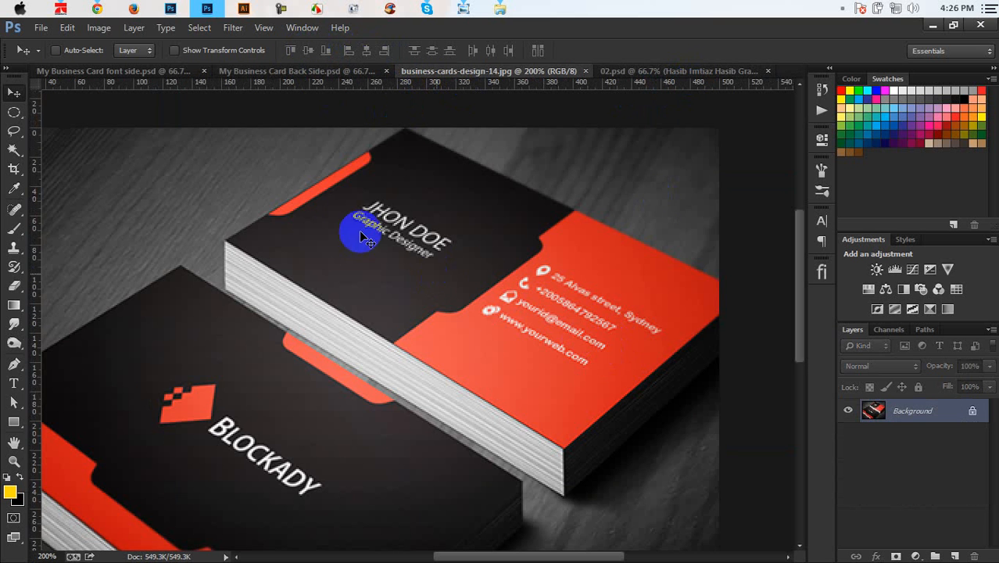
pyautogui.click(289, 73)
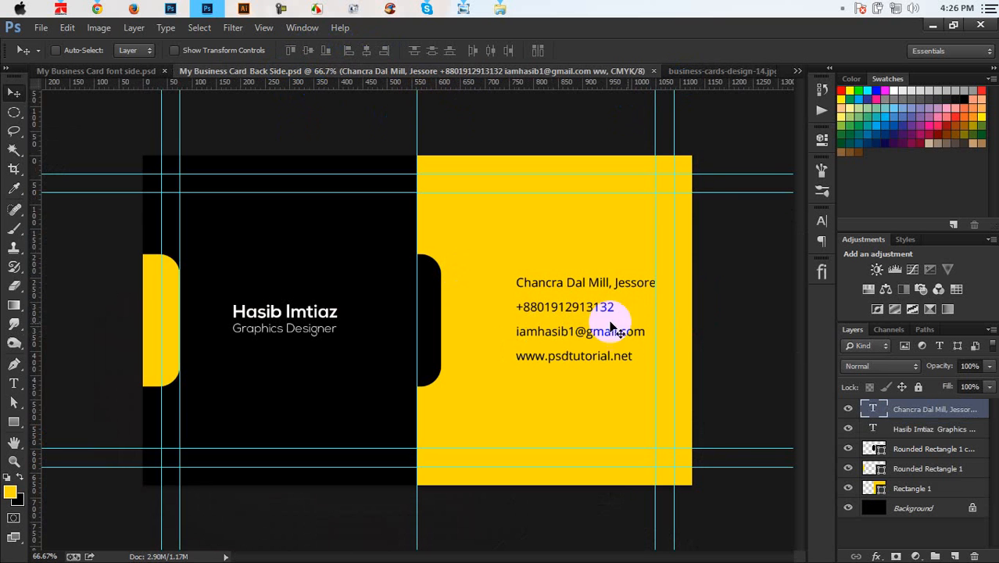
# Step: Scale the contact text to about 108%, re-centre it vertically, and save the document
pyautogui.hotkey('ctrl', 't')
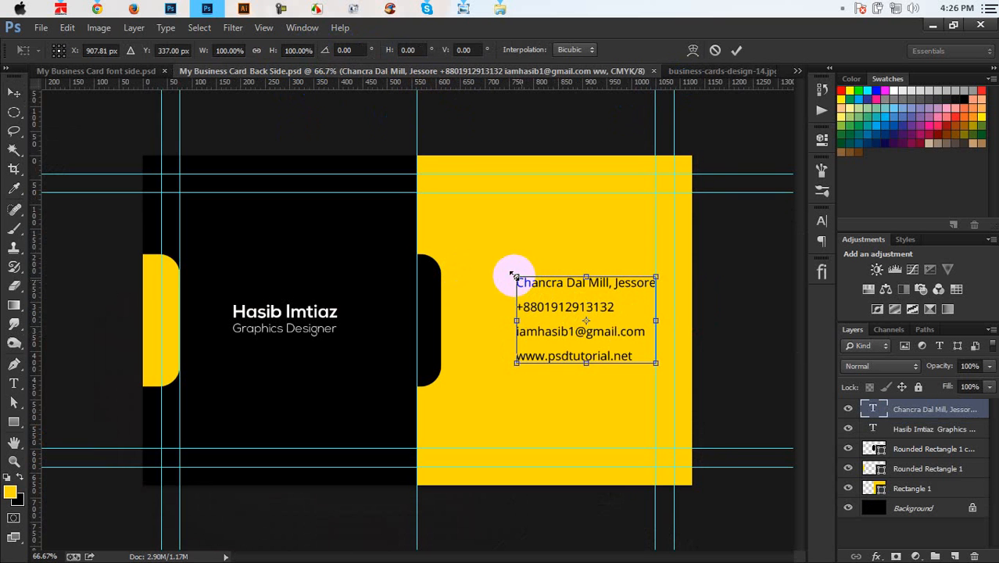
pyautogui.moveTo(512, 274); pyautogui.dragTo(488, 279)
pyautogui.press('Return')
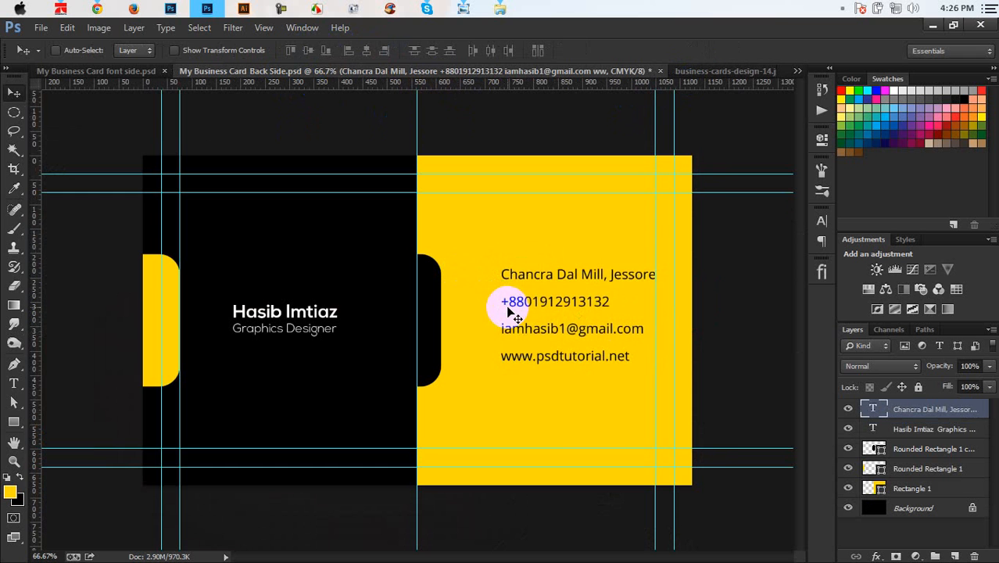
pyautogui.hotkey('ctrl', 'a')
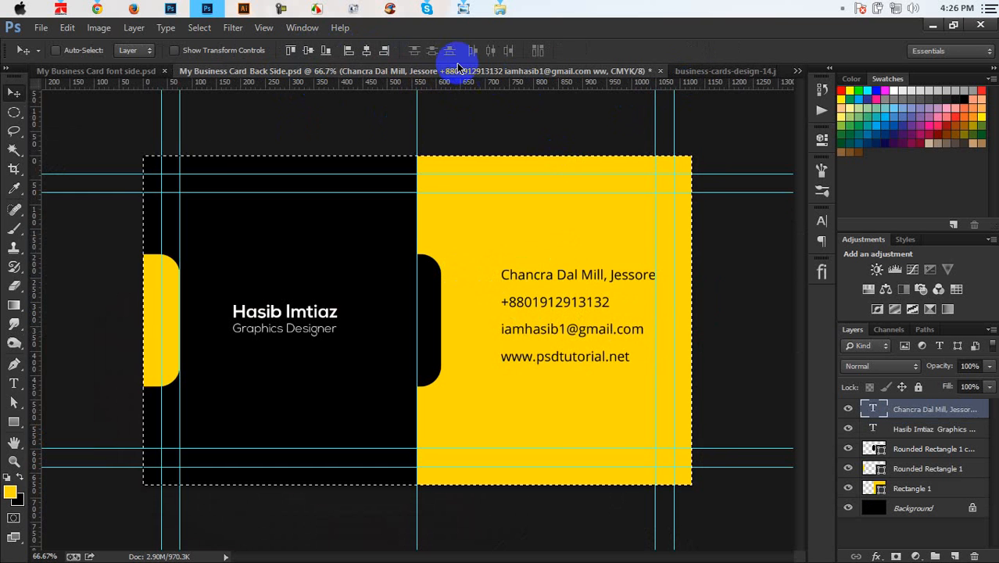
pyautogui.click(308, 50)
pyautogui.hotkey('ctrl', 'd')
pyautogui.hotkey('ctrl', 's')
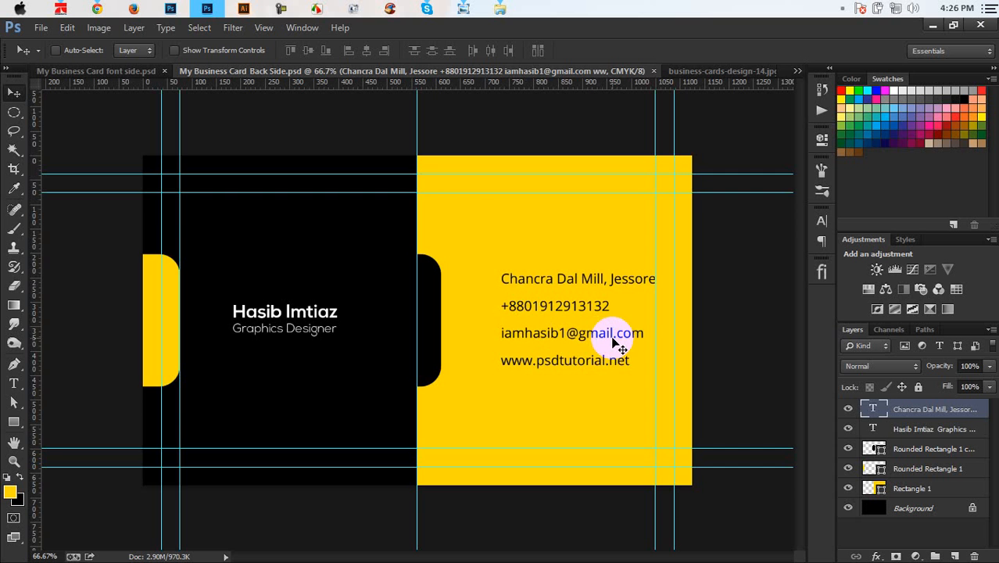
# Step: Zoom to 100% on the contact area and open the flaticon icon library
pyautogui.hotkey('ctrl', '+')
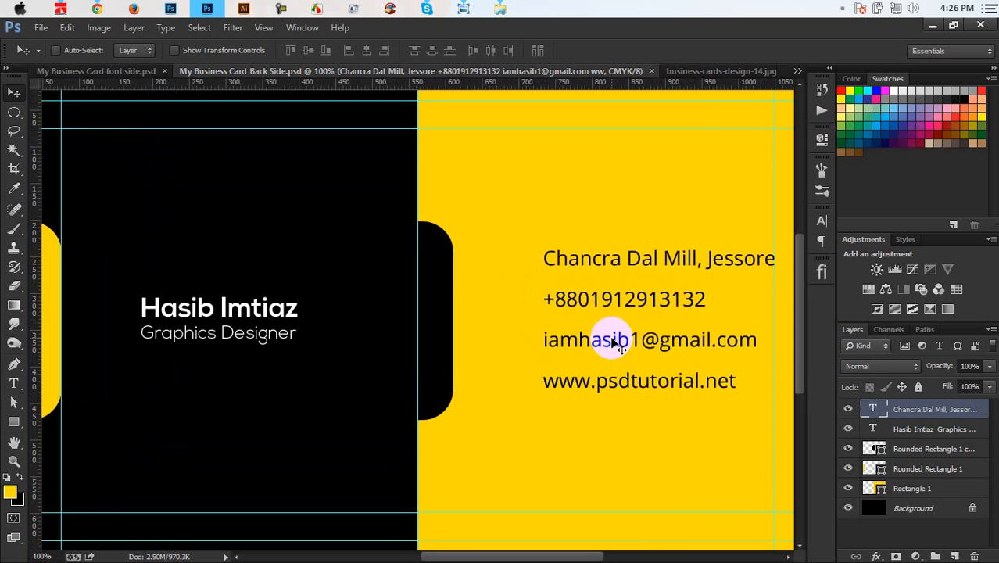
pyautogui.moveTo(670, 391); pyautogui.dragTo(573, 350)
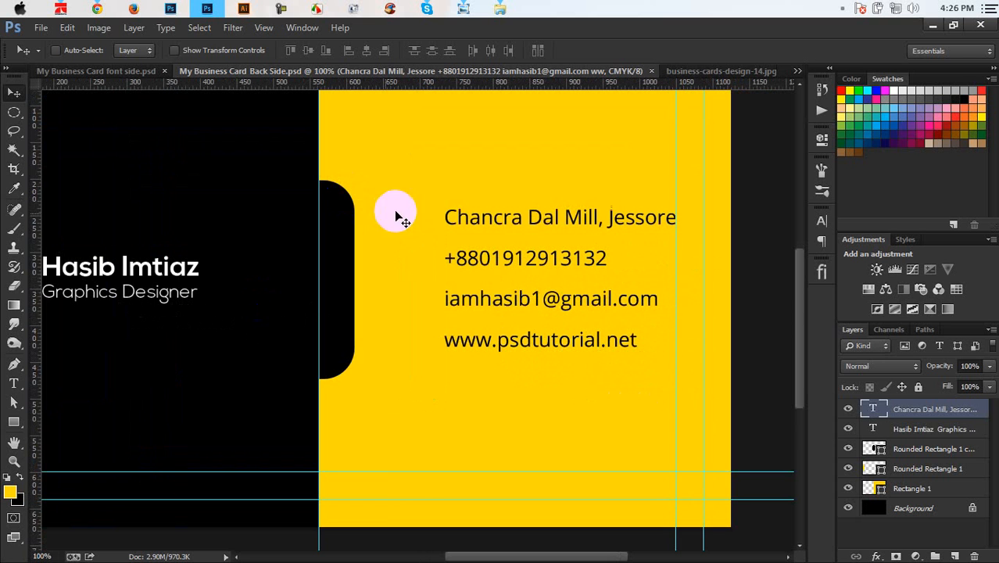
pyautogui.click(822, 274)
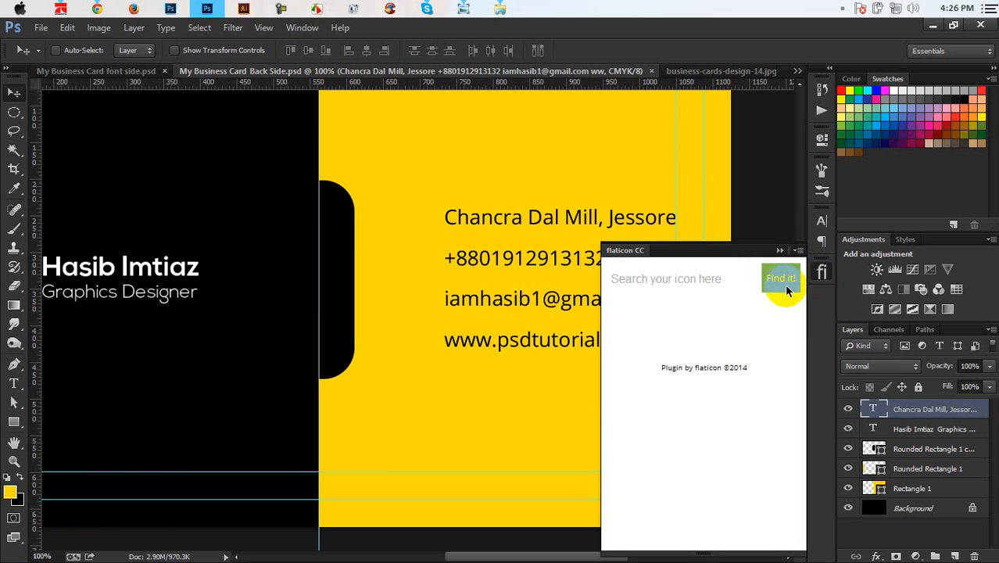
# Step: Place the flaticon location pin icon beside the address line on the card back
pyautogui.click(742, 287)
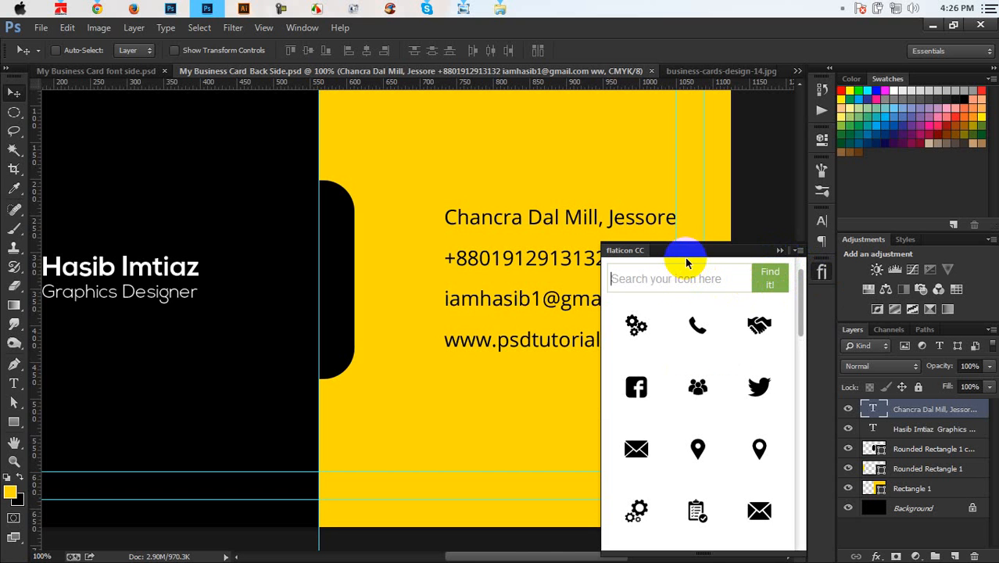
pyautogui.click(699, 452)
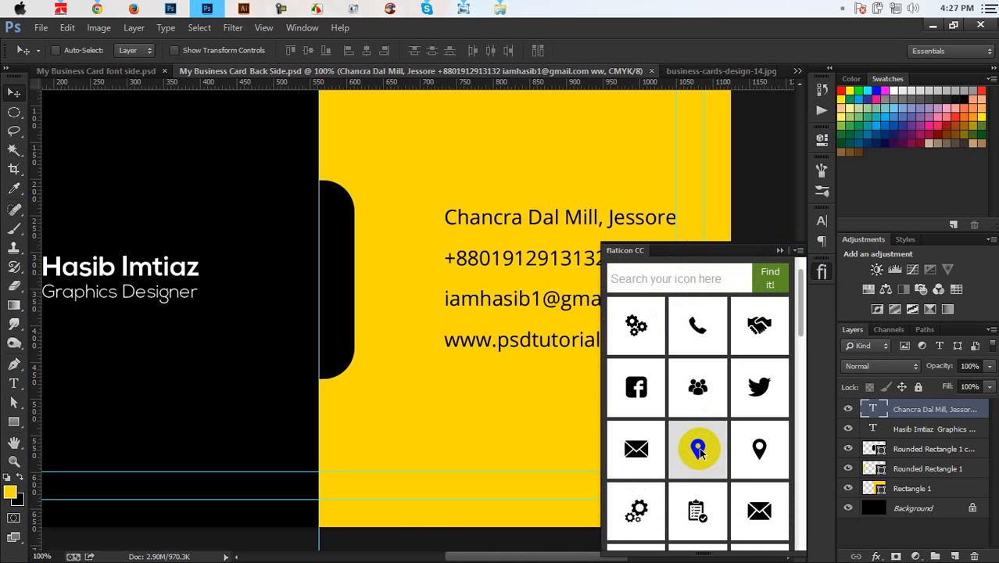
pyautogui.click(699, 452)
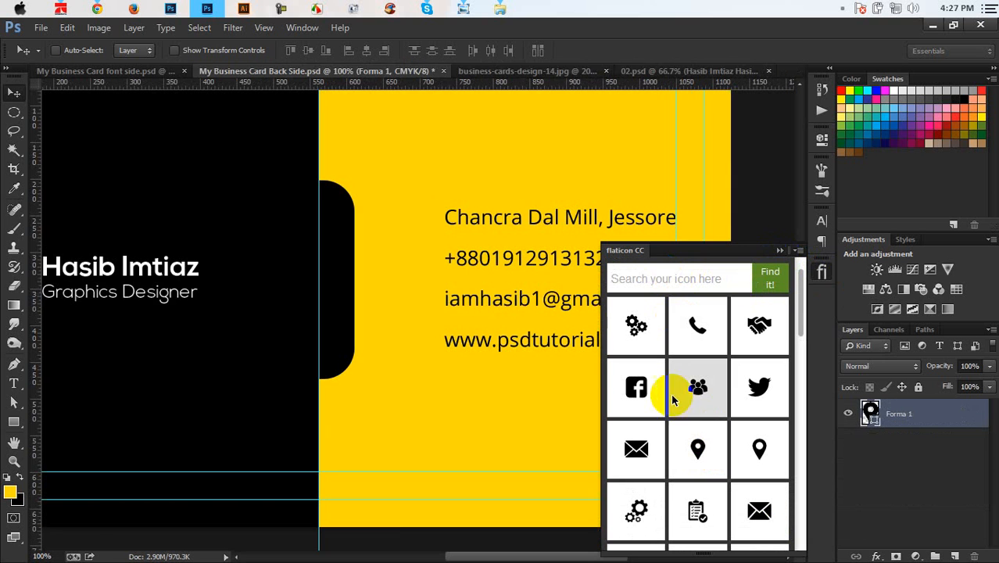
pyautogui.moveTo(121, 145); pyautogui.dragTo(507, 243)
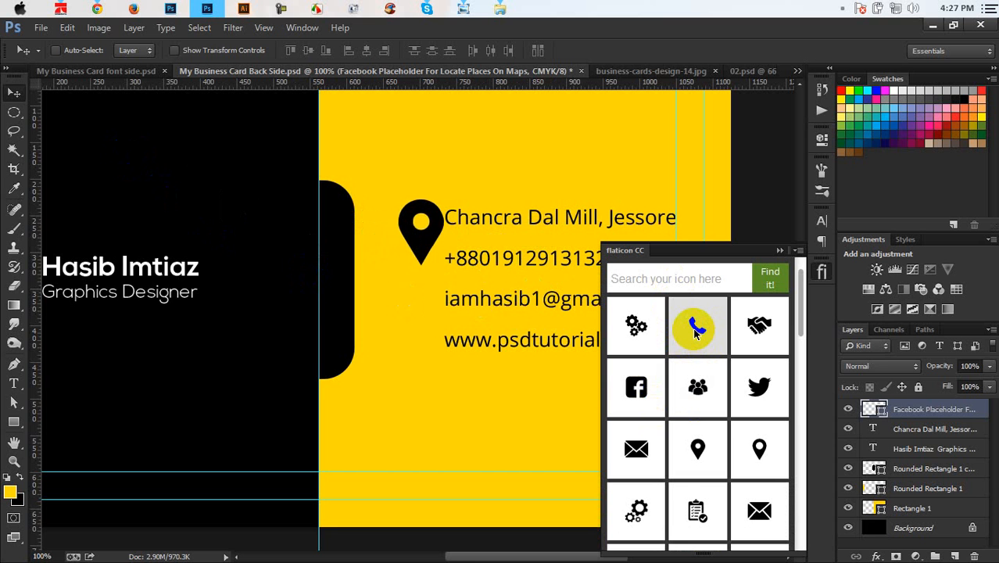
pyautogui.click(779, 250)
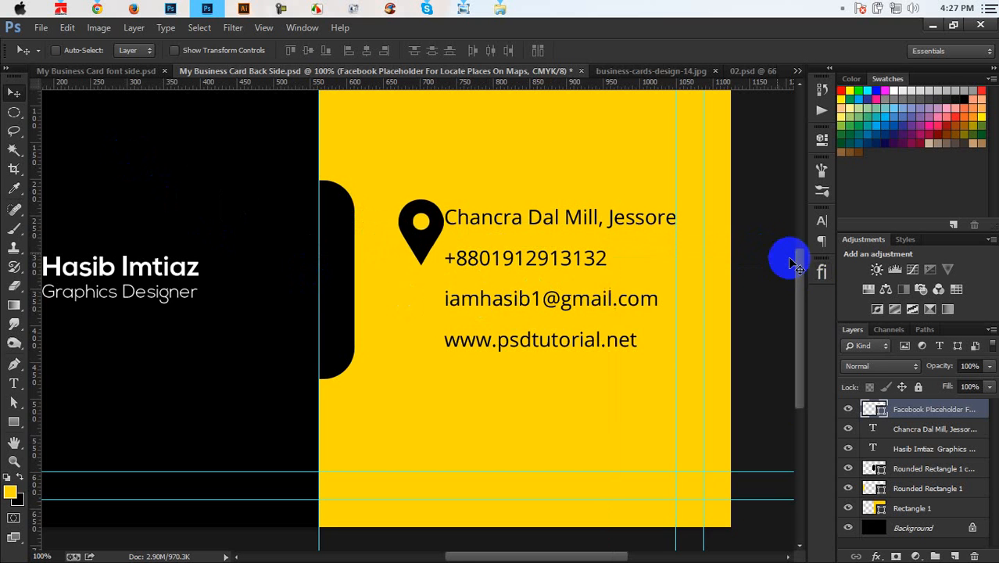
pyautogui.click(819, 272)
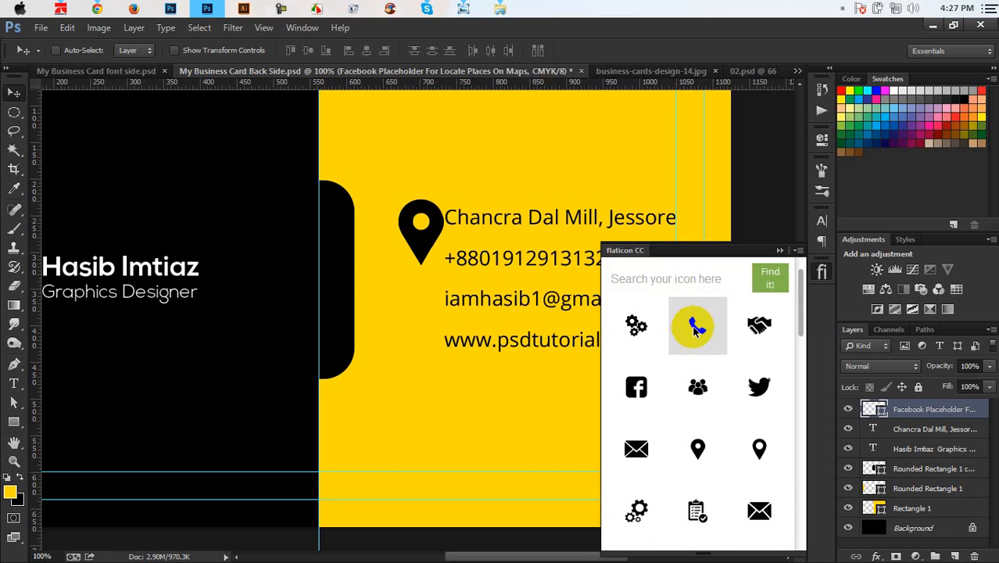
# Step: Bring the phone handset icon into the card and shrink it to about 137 px
pyautogui.click(691, 337)
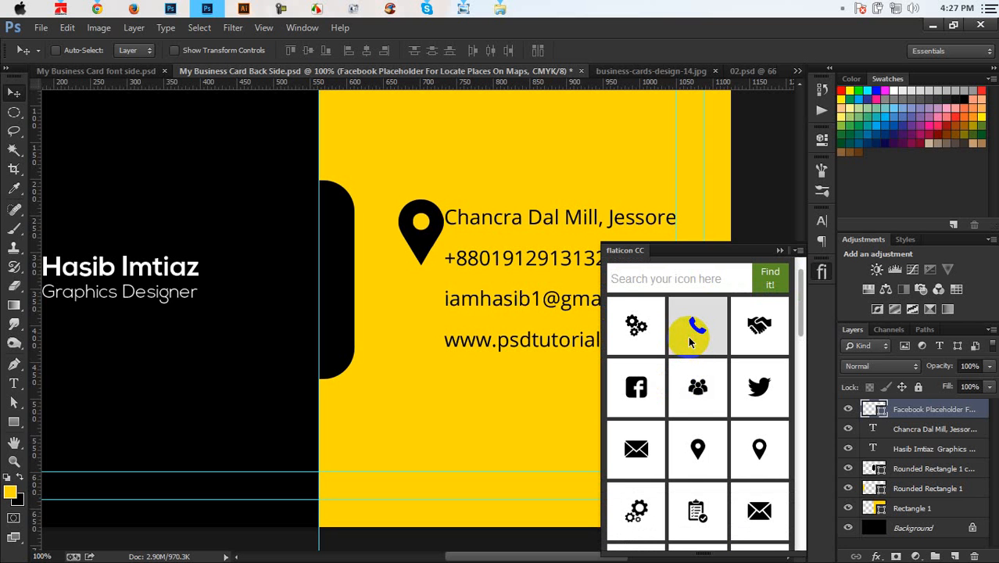
pyautogui.scroll(-8, 690, 341)
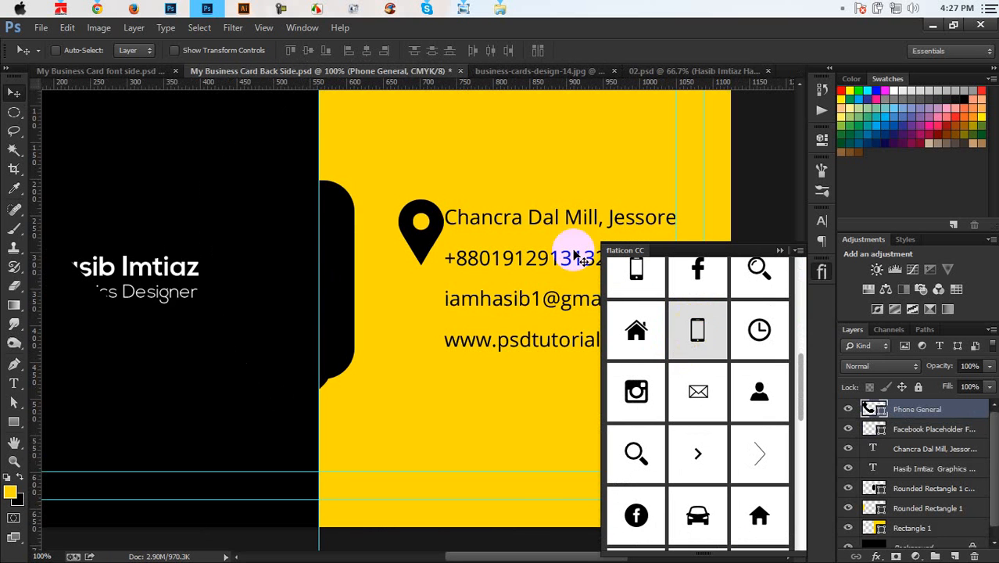
pyautogui.moveTo(263, 238); pyautogui.dragTo(508, 321)
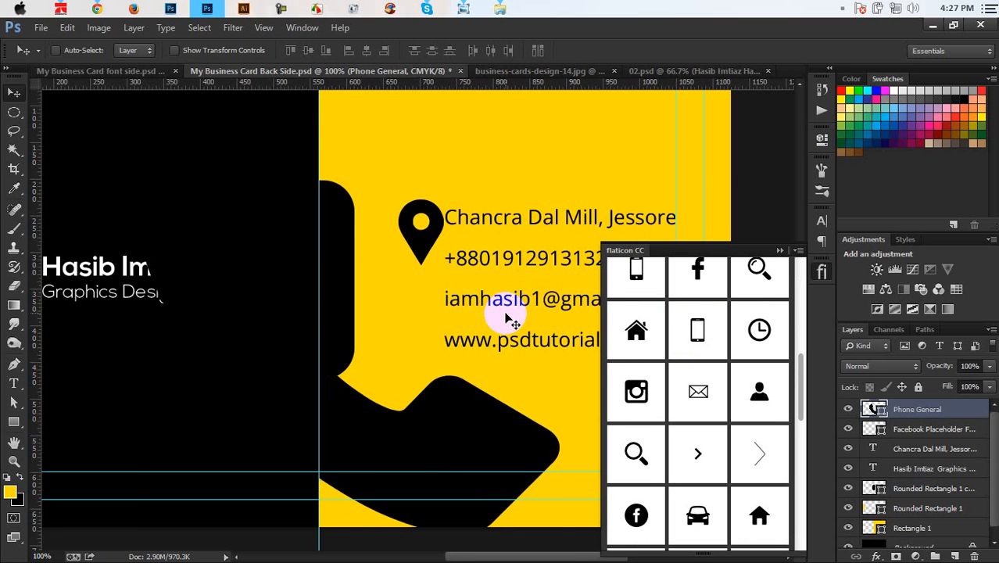
pyautogui.hotkey('ctrl', 't')
pyautogui.moveTo(564, 105); pyautogui.dragTo(460, 286)
pyautogui.press('Return')
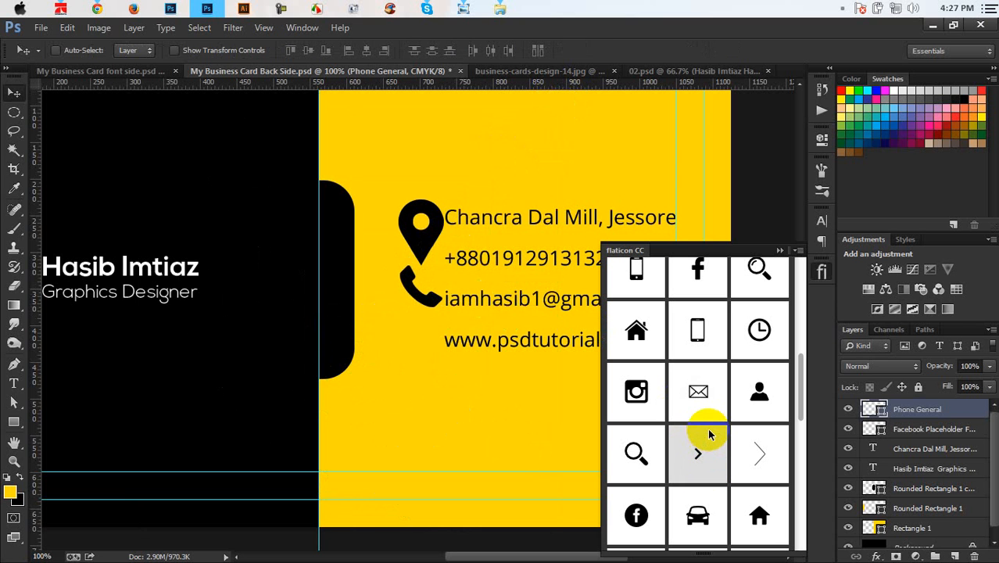
# Step: Find the open envelope icon, place it on the card, and resize it
pyautogui.scroll(-5, 711, 402)
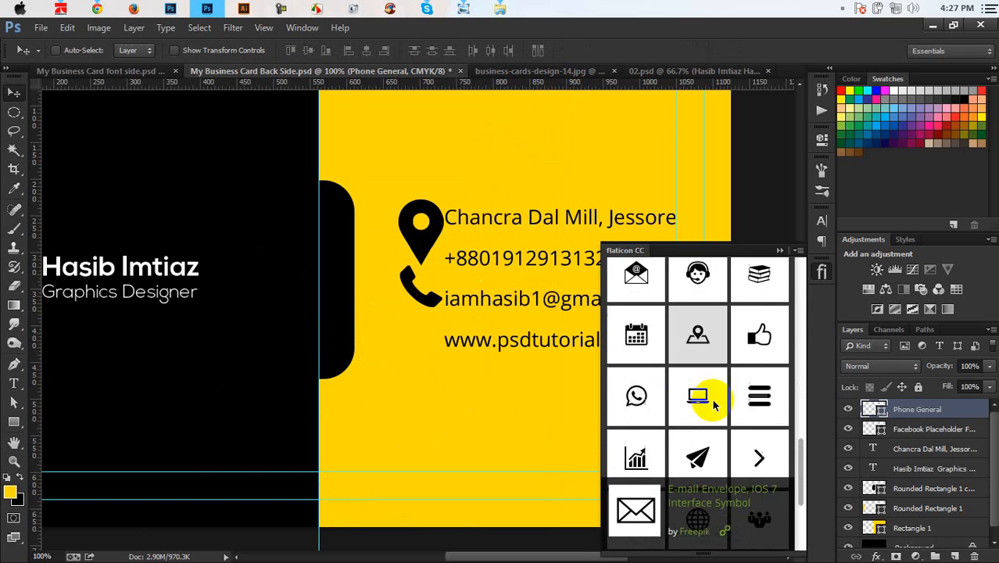
pyautogui.scroll(-2, 707, 399)
pyautogui.scroll(-2, 708, 397)
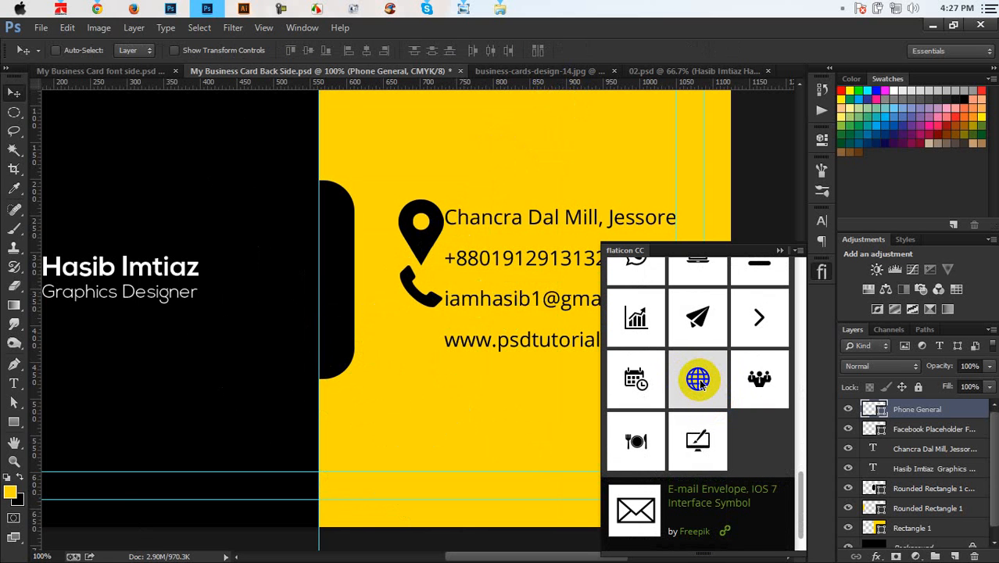
pyautogui.scroll(2, 701, 383)
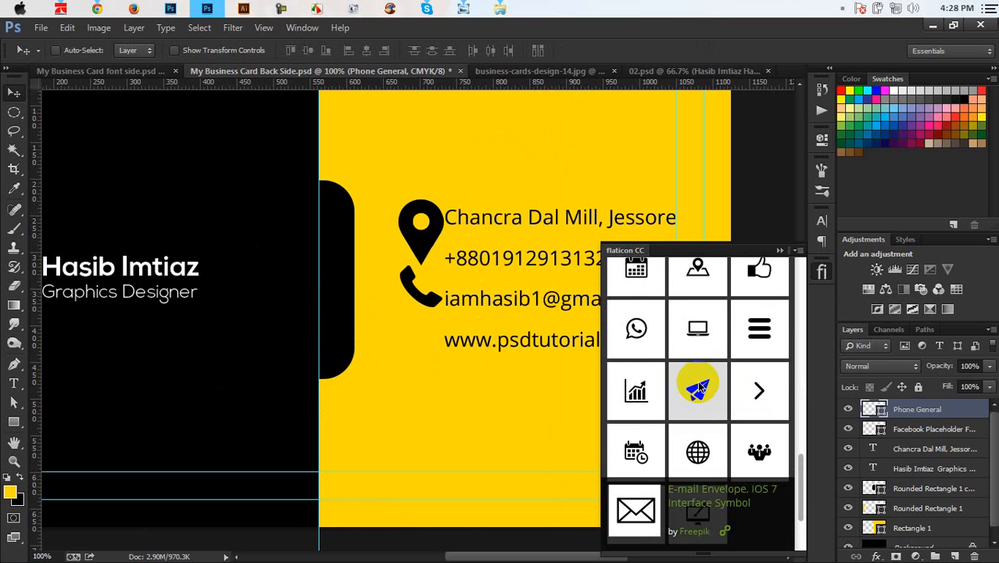
pyautogui.scroll(-1, 698, 387)
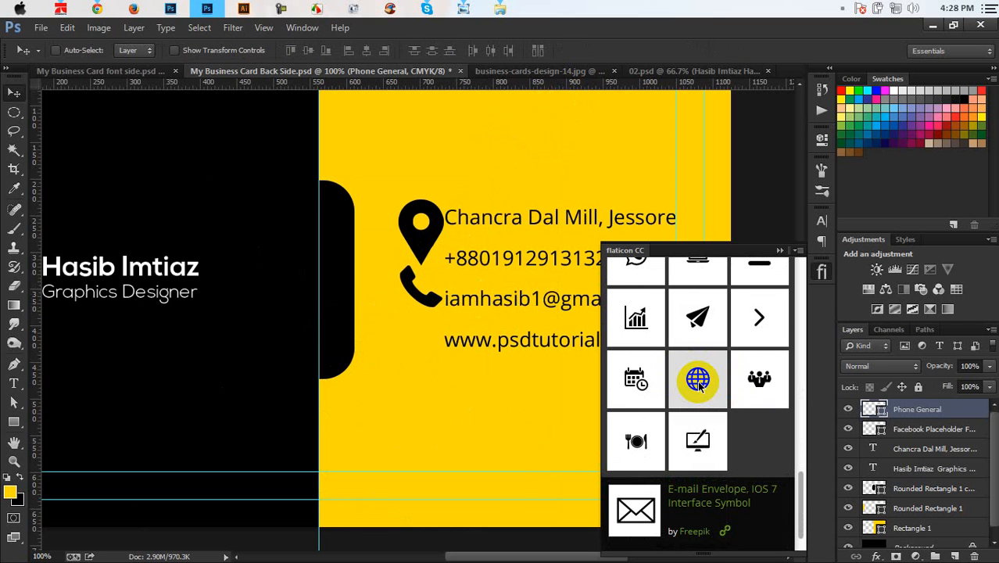
pyautogui.scroll(2, 698, 384)
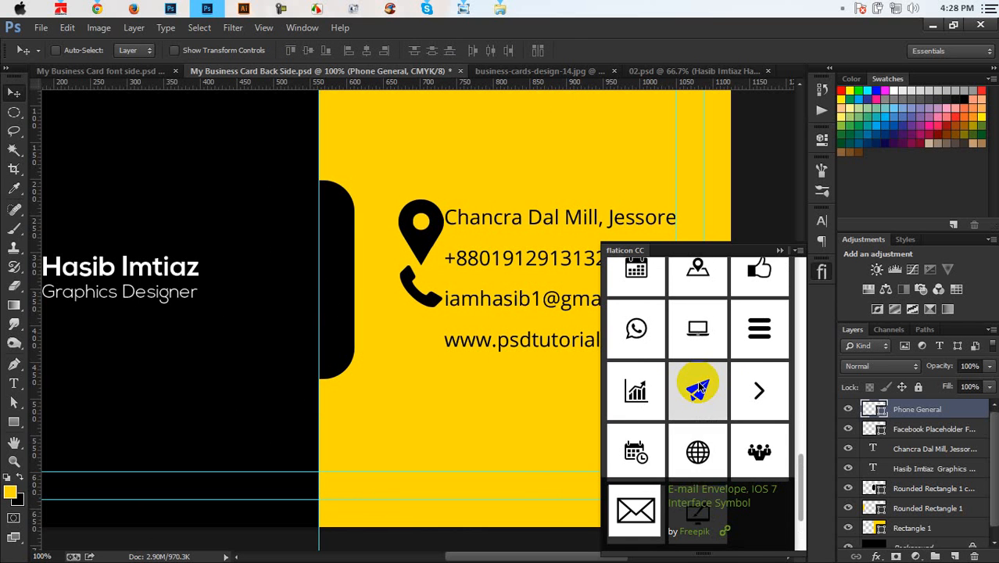
pyautogui.scroll(1, 701, 386)
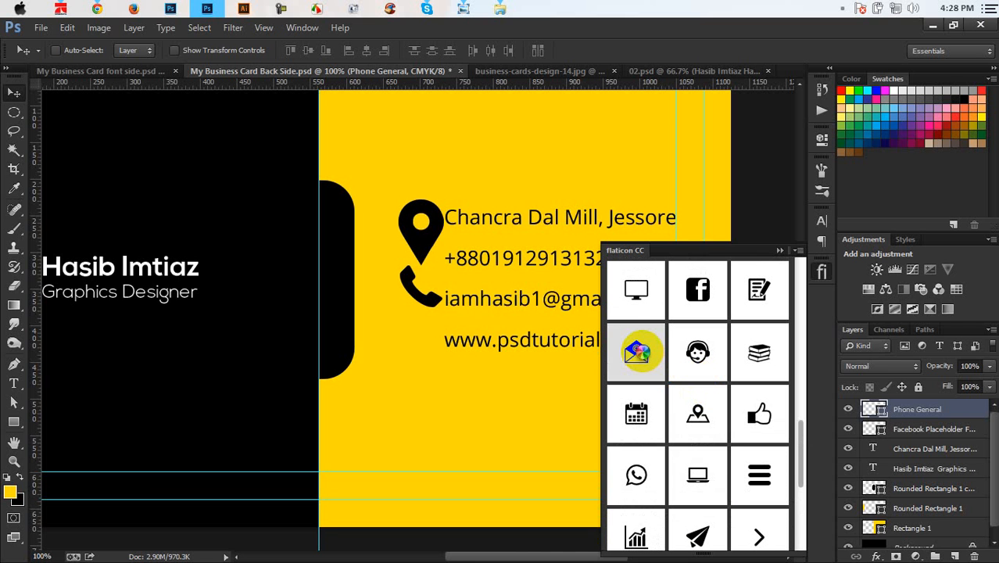
pyautogui.click(640, 353)
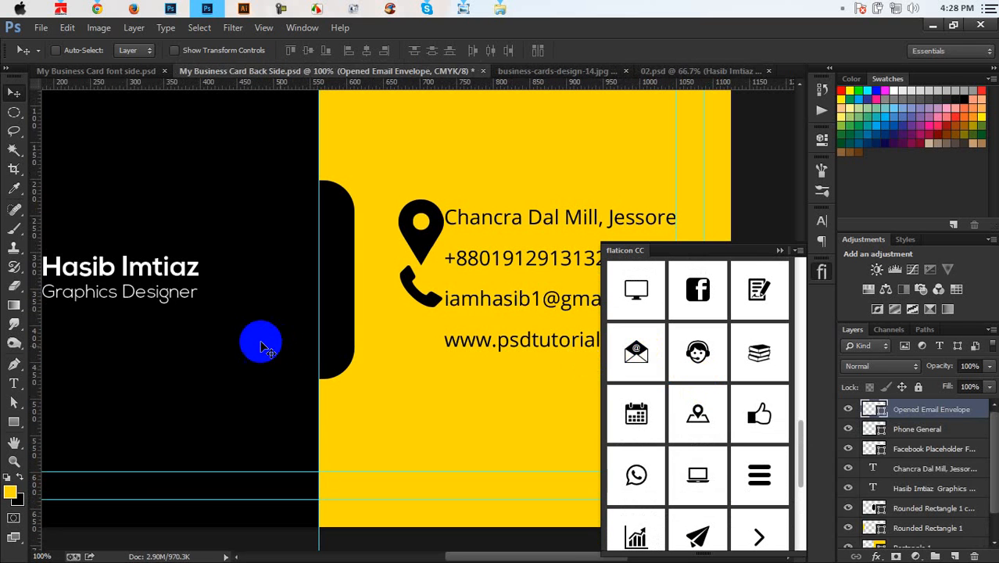
pyautogui.moveTo(261, 342); pyautogui.dragTo(566, 446)
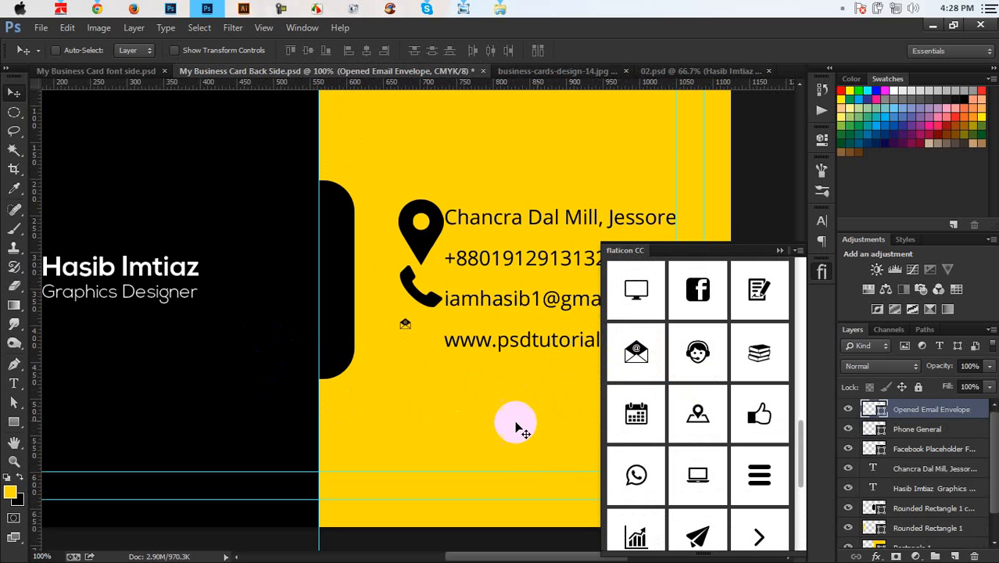
pyautogui.hotkey('ctrl', 't')
pyautogui.moveTo(413, 332); pyautogui.dragTo(420, 371)
pyautogui.press('Return')
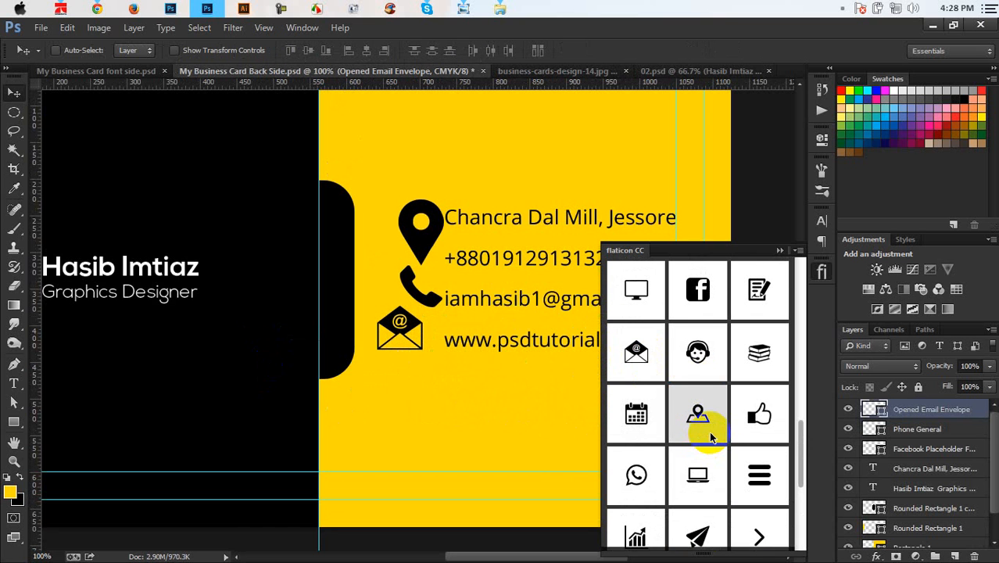
# Step: Add the globe icon from the library and move it onto the card
pyautogui.scroll(-3, 710, 441)
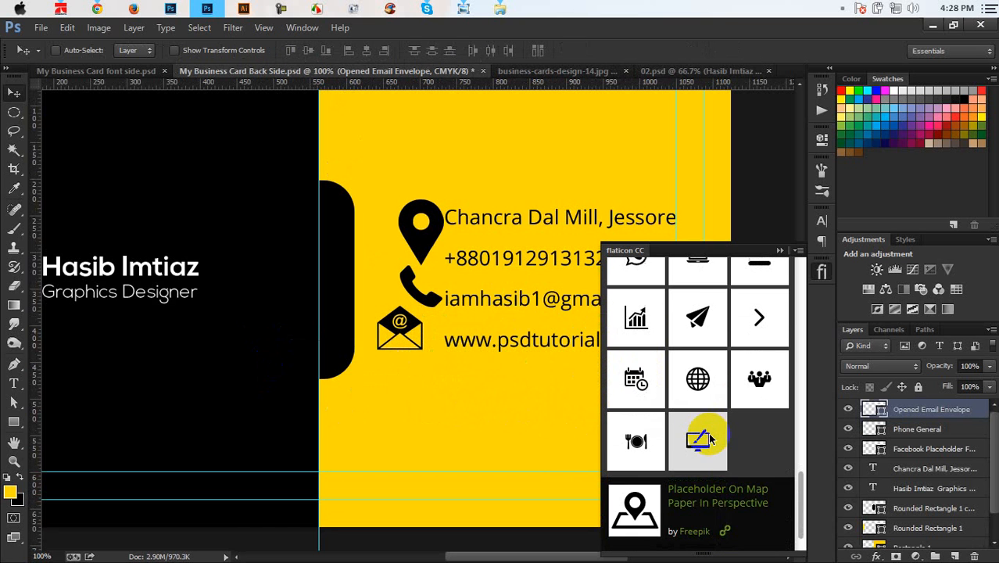
pyautogui.click(689, 374)
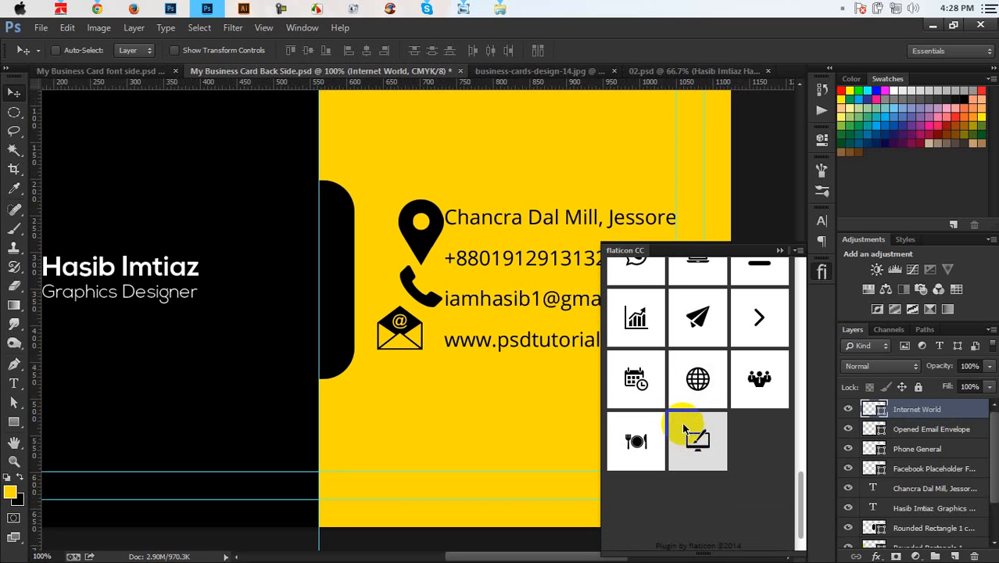
pyautogui.moveTo(422, 289); pyautogui.dragTo(432, 404)
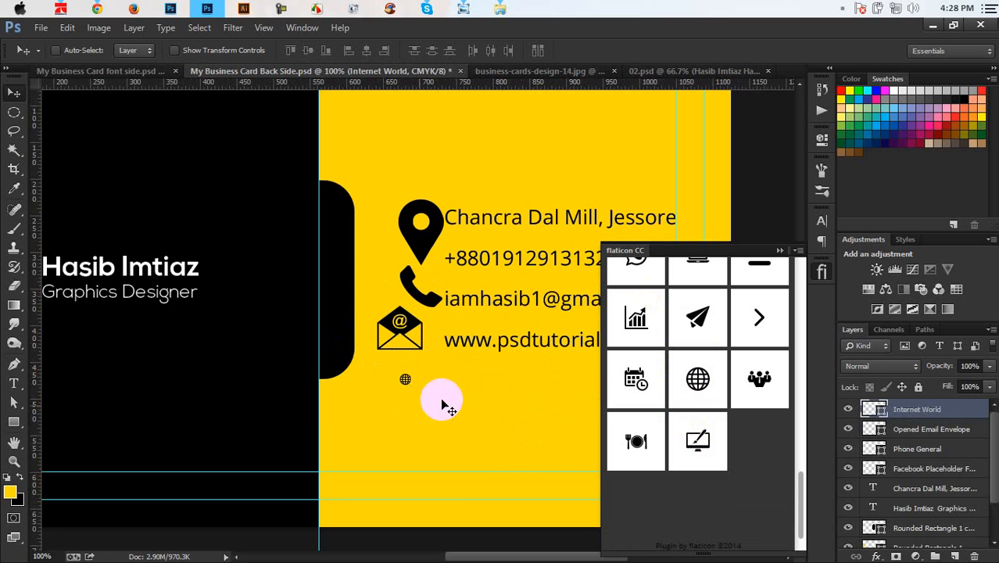
# Step: Drop the globe layer below the envelope, hide the library, and zoom to 200%
pyautogui.click(778, 251)
pyautogui.hotkey('ctrl', '+')
pyautogui.hotkey('ctrl', '+')
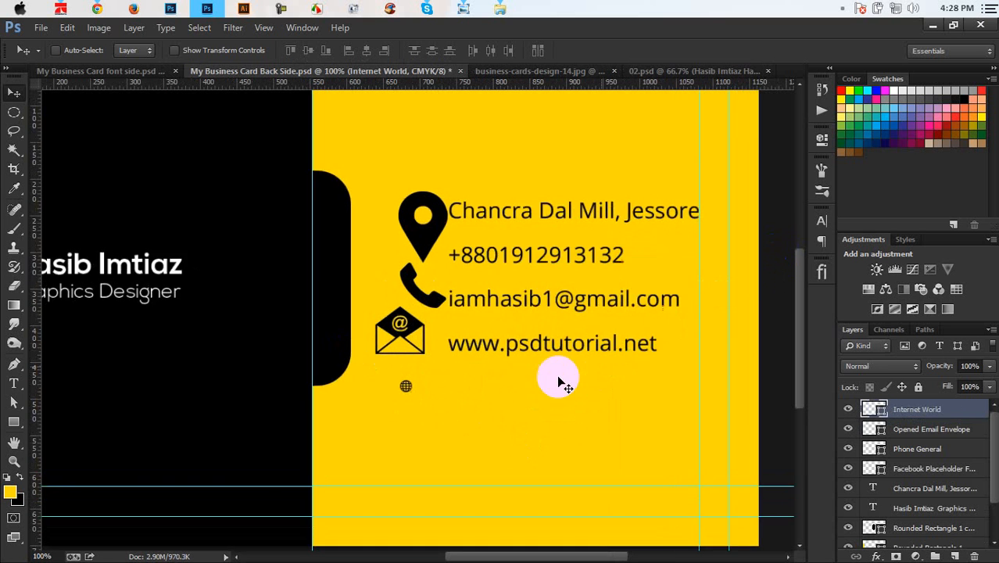
pyautogui.hotkey('ctrl', '-')
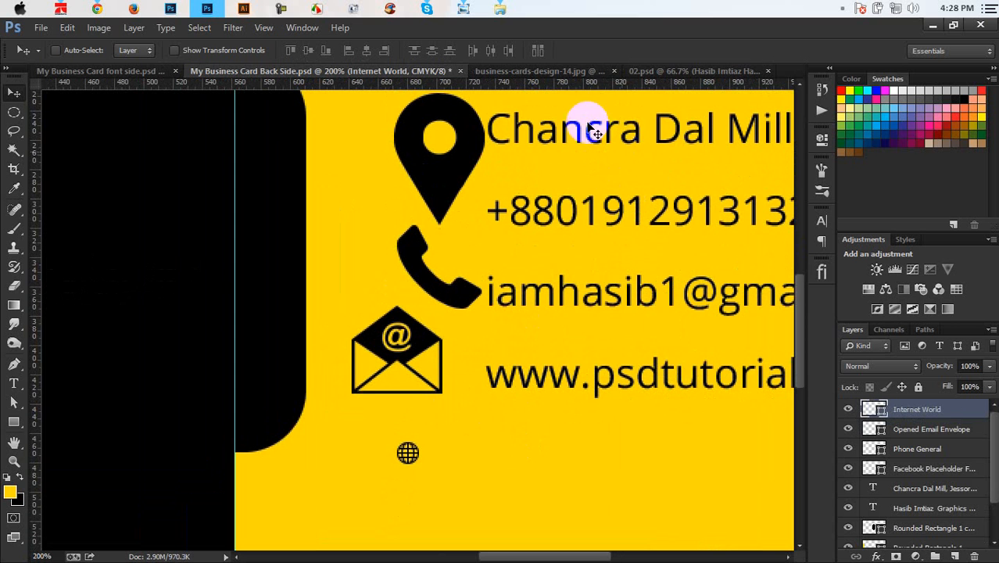
# Step: Add horizontal guides at about 410, 435 and 264 px along the website and address lines
pyautogui.moveTo(580, 83); pyautogui.dragTo(609, 364)
pyautogui.moveTo(651, 81); pyautogui.dragTo(666, 389)
pyautogui.moveTo(661, 324); pyautogui.dragTo(541, 455)
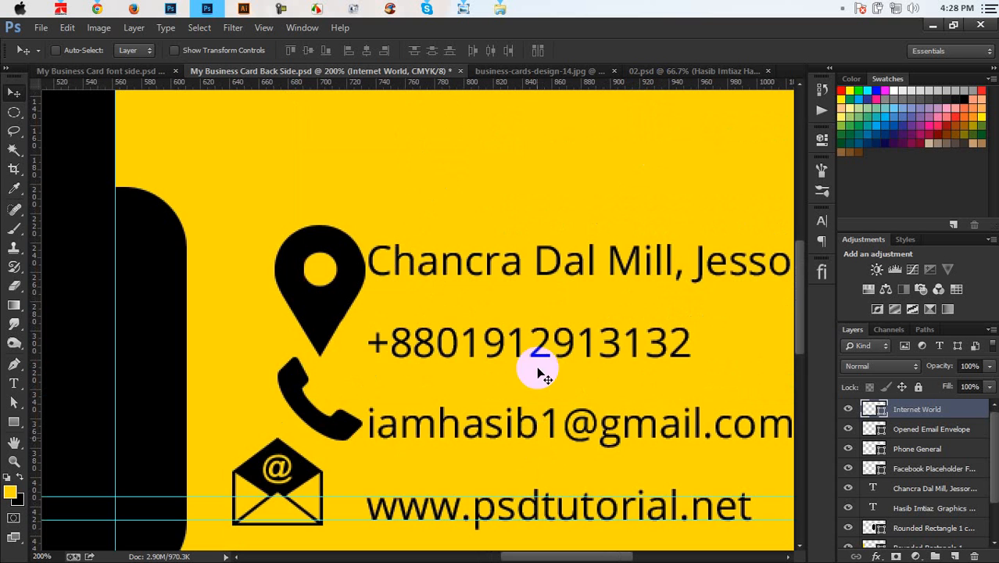
pyautogui.moveTo(533, 373); pyautogui.dragTo(548, 280)
pyautogui.moveTo(584, 81); pyautogui.dragTo(586, 152)
pyautogui.moveTo(538, 400); pyautogui.dragTo(539, 395)
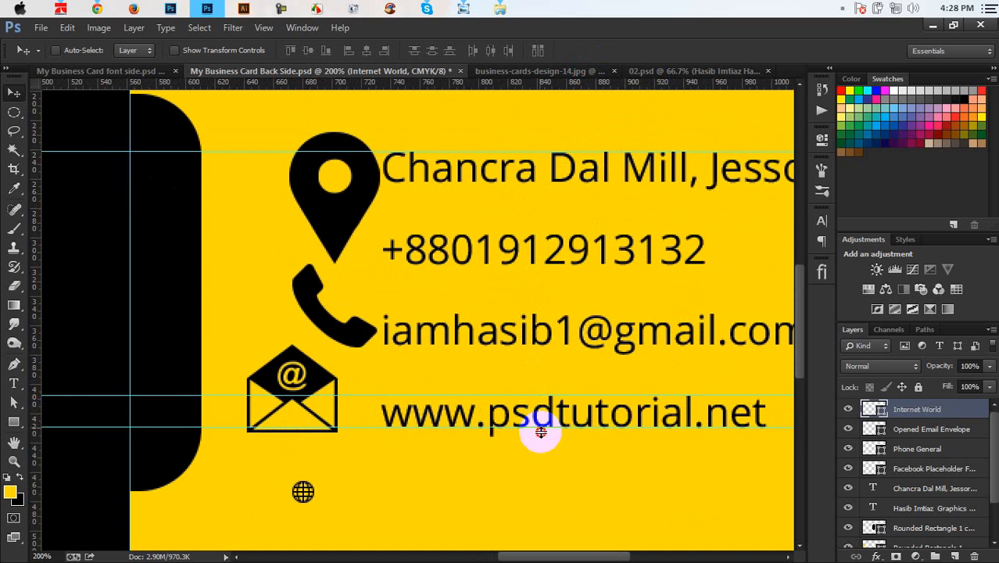
pyautogui.moveTo(540, 432); pyautogui.dragTo(519, 434)
pyautogui.moveTo(609, 80); pyautogui.dragTo(635, 182)
# Step: Shrink the location pin icon and move it slightly left and down
pyautogui.click(929, 458)
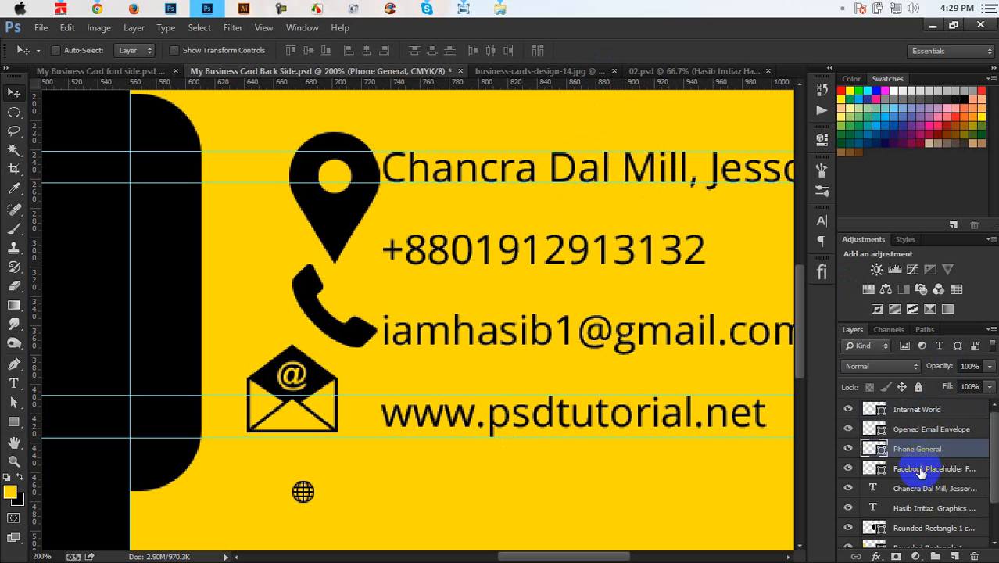
pyautogui.click(922, 470)
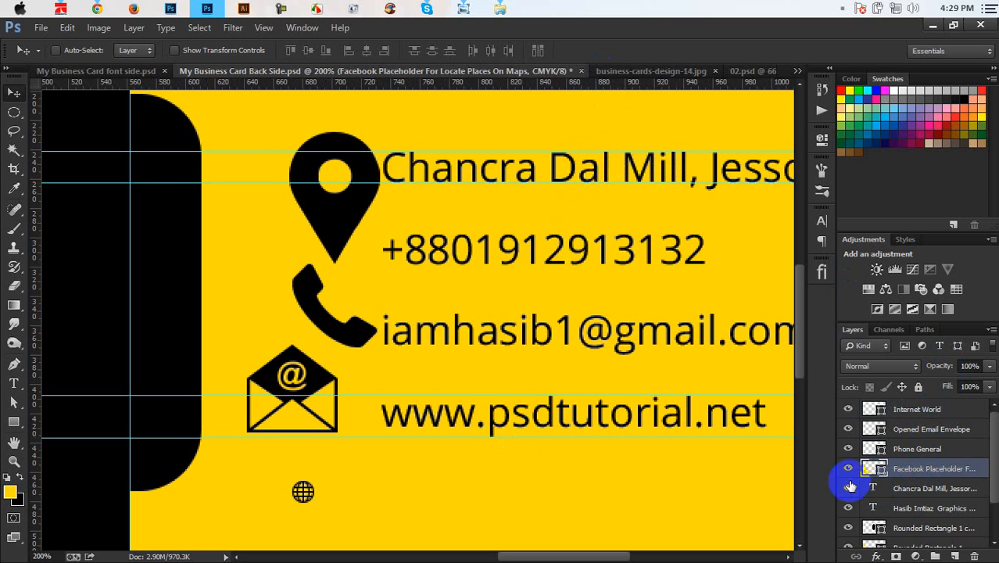
pyautogui.hotkey('ctrl', 't')
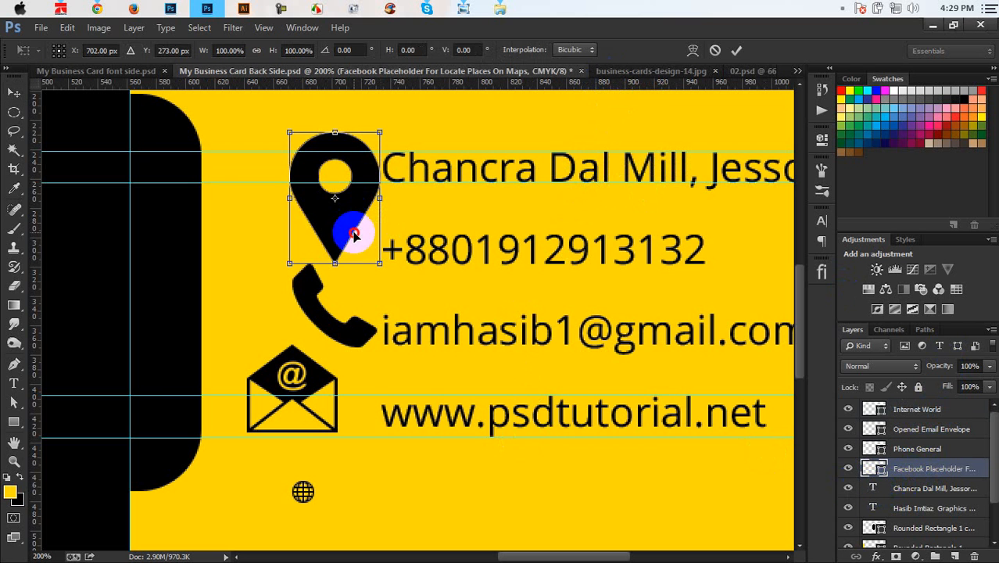
pyautogui.moveTo(339, 234)
pyautogui.mouseDown()
pyautogui.moveTo(332, 246)
pyautogui.moveTo(331, 237)
pyautogui.mouseUp()
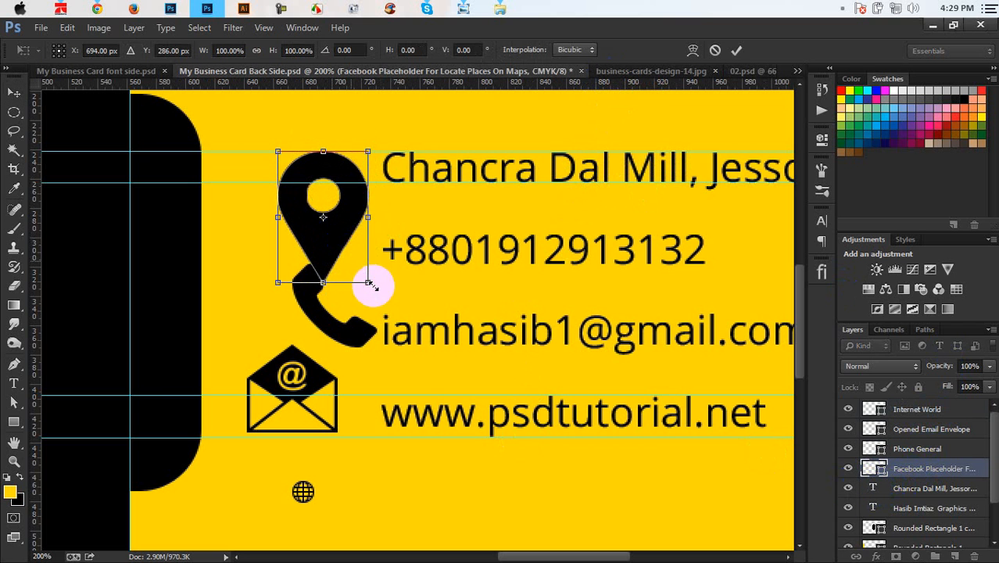
pyautogui.moveTo(370, 282); pyautogui.dragTo(316, 182)
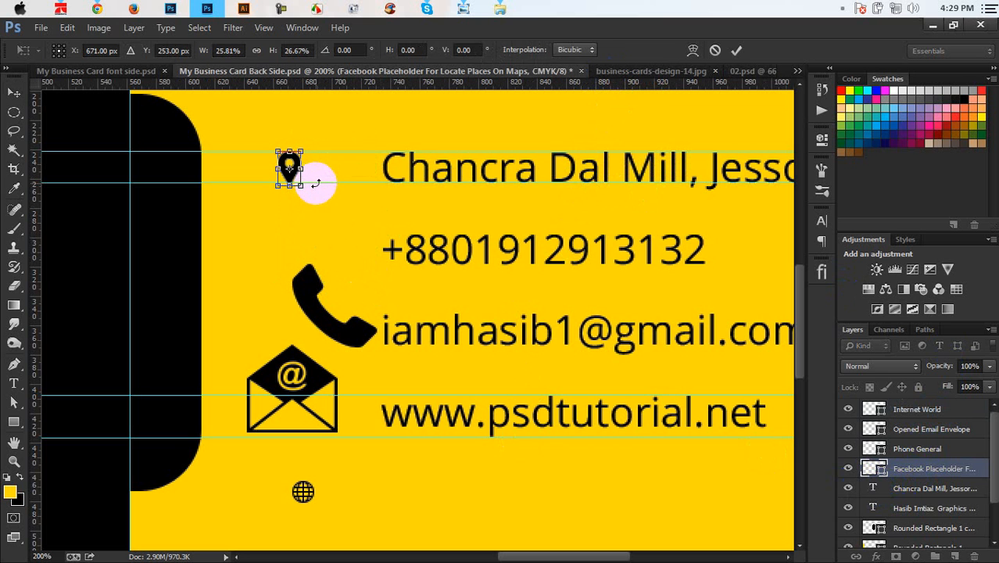
pyautogui.press('Return')
# Step: Adjust the guides, shrink the phone icon to about 38% beside the phone line, and view the reference photo
pyautogui.moveTo(317, 183); pyautogui.dragTo(369, 174)
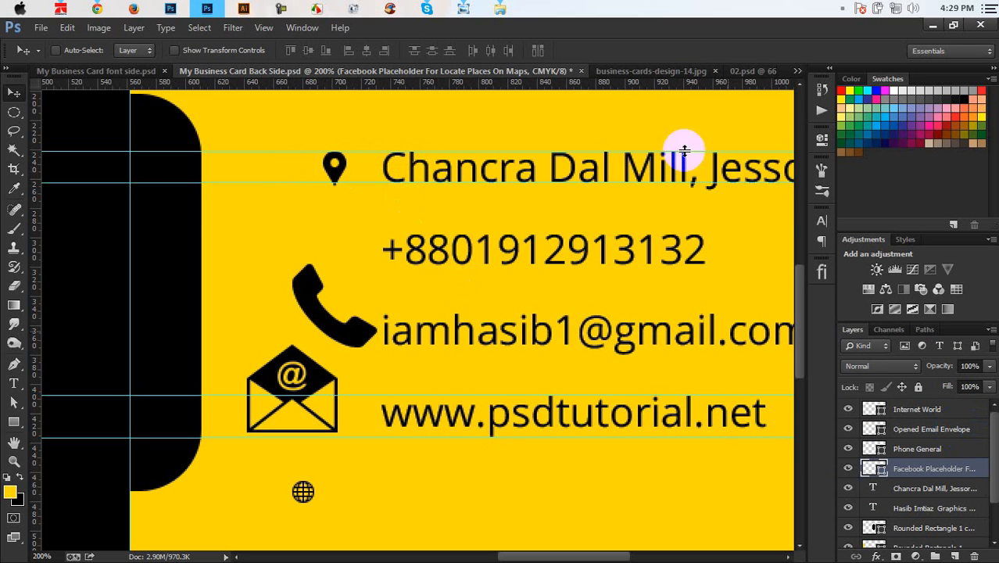
pyautogui.moveTo(684, 83); pyautogui.dragTo(687, 264)
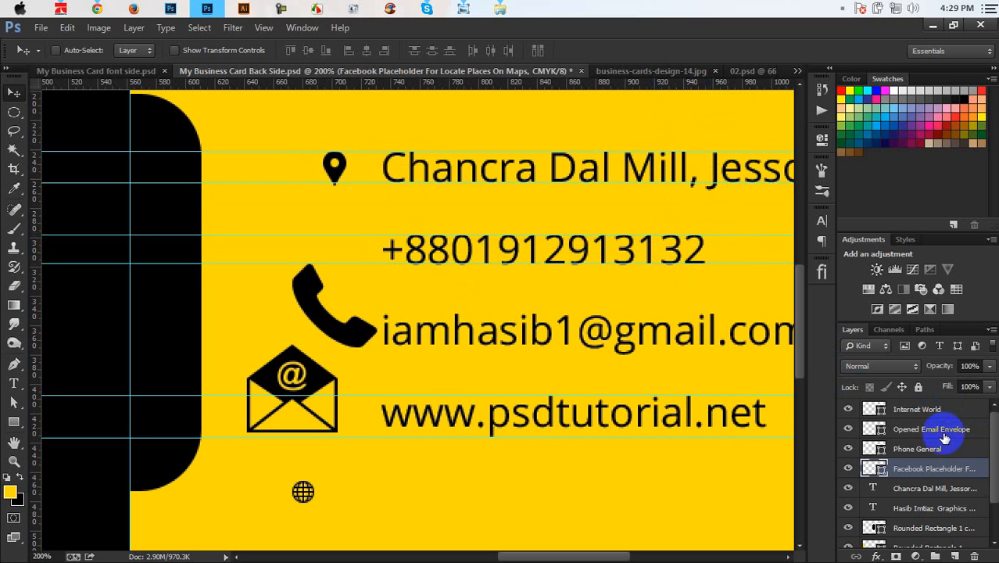
pyautogui.click(916, 449)
pyautogui.moveTo(368, 250); pyautogui.dragTo(396, 223)
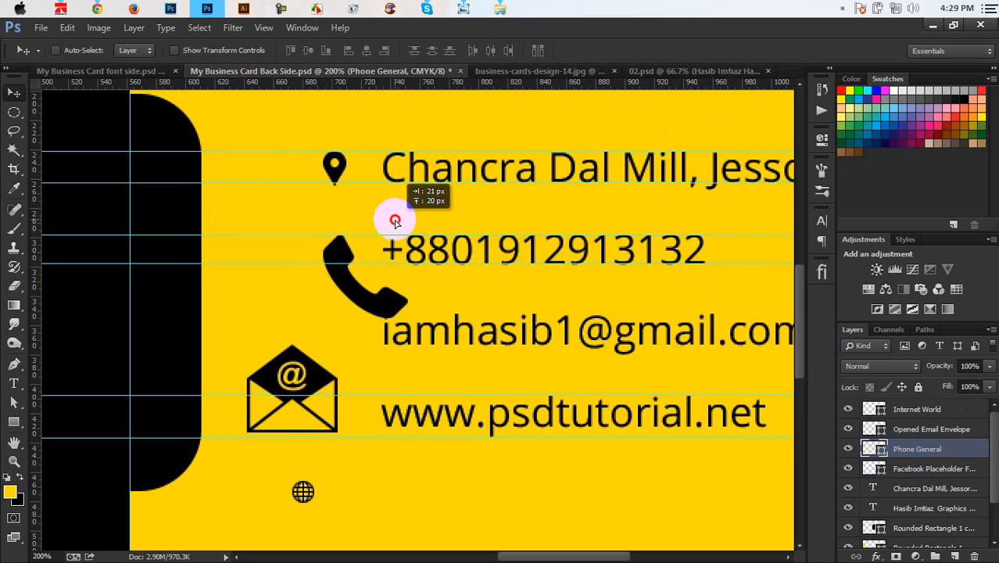
pyautogui.hotkey('ctrl', 't')
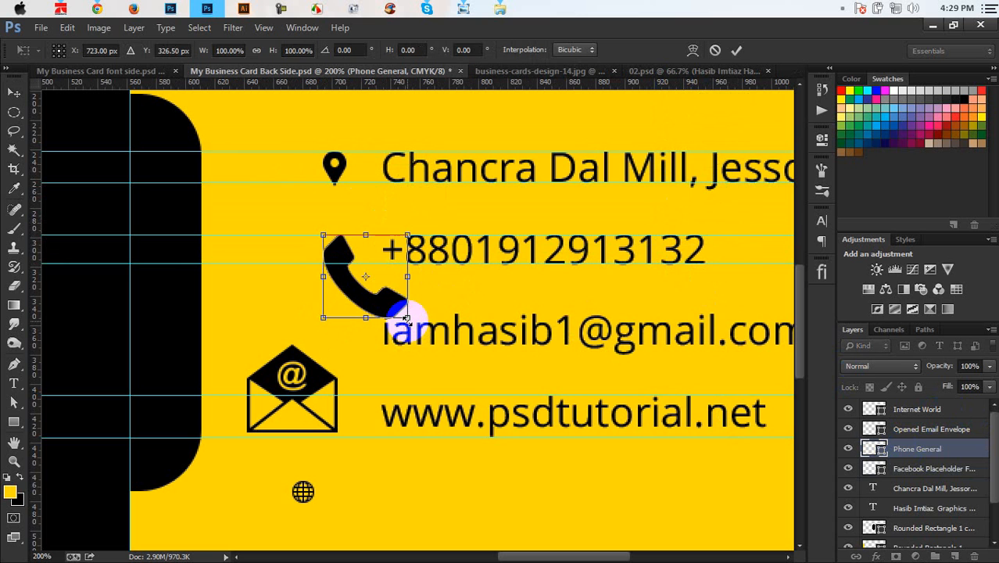
pyautogui.moveTo(406, 318); pyautogui.dragTo(364, 259)
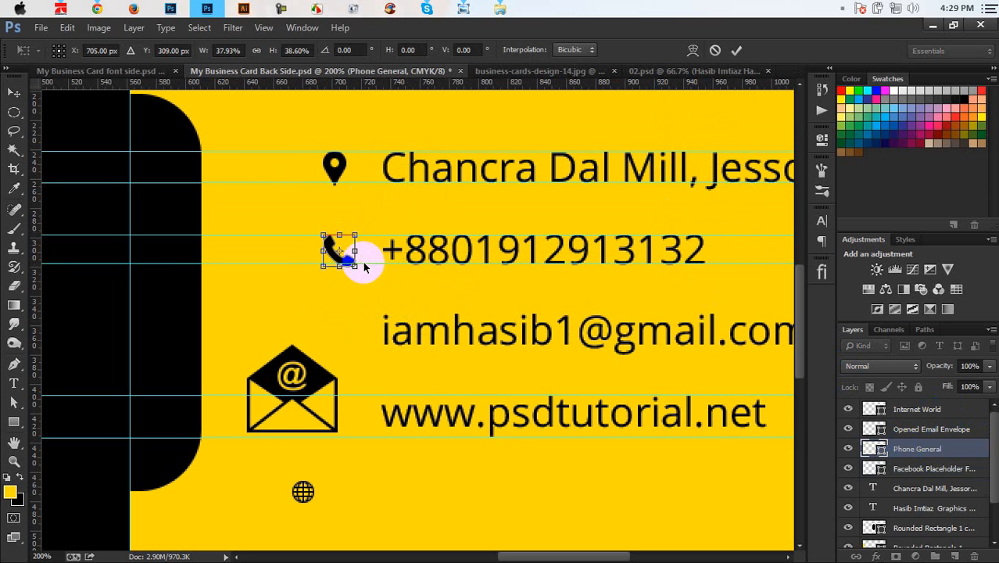
pyautogui.press('Return')
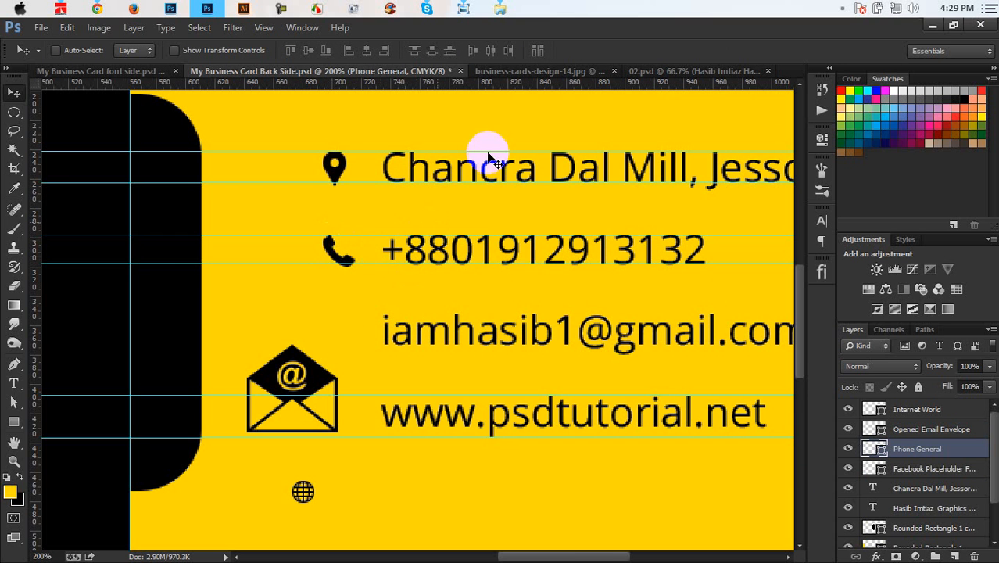
pyautogui.click(534, 71)
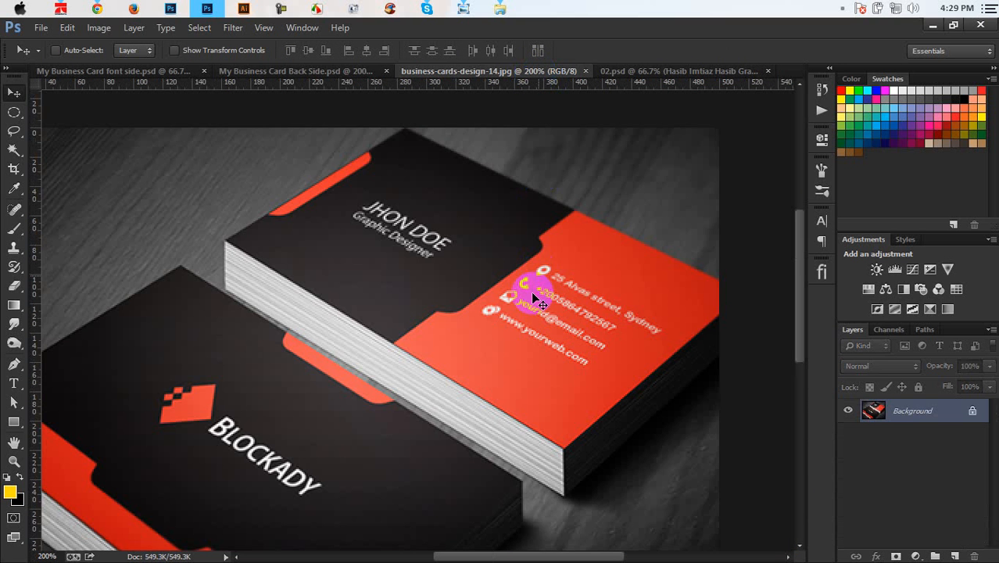
# Step: Add a guide at the e-mail line and set the envelope icon beside it
pyautogui.click(339, 71)
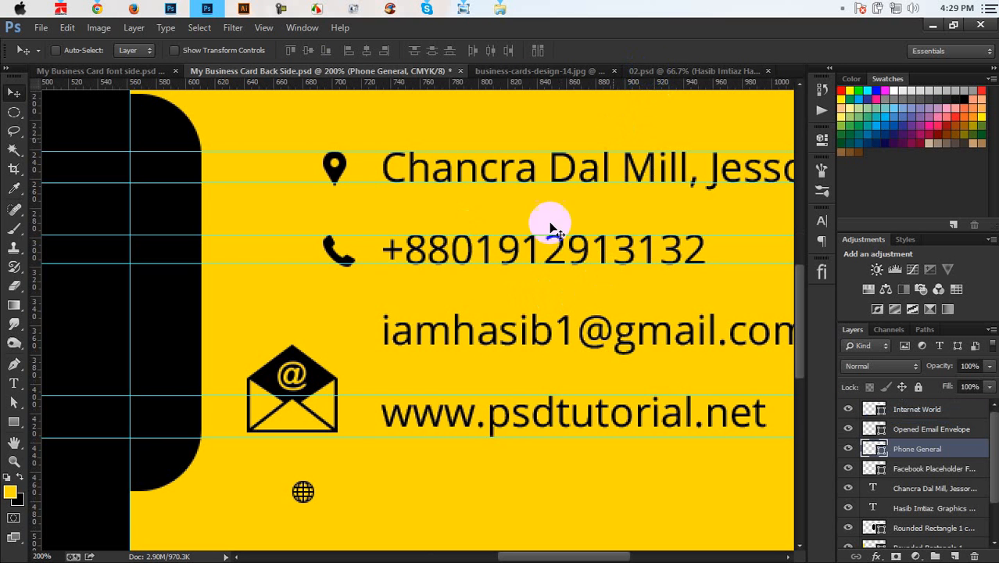
pyautogui.moveTo(567, 84); pyautogui.dragTo(638, 351)
pyautogui.click(930, 428)
pyautogui.moveTo(385, 377); pyautogui.dragTo(368, 353)
pyautogui.hotkey('ctrl', 't')
pyautogui.press('Return')
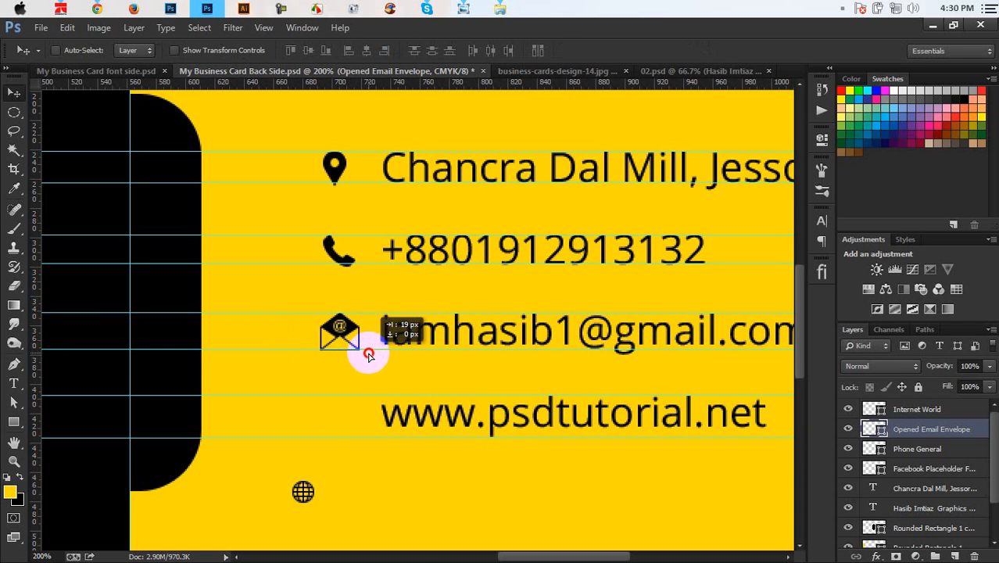
# Step: Add a vertical alignment guide and move the globe icon beside the web address
pyautogui.moveTo(36, 309); pyautogui.dragTo(279, 395)
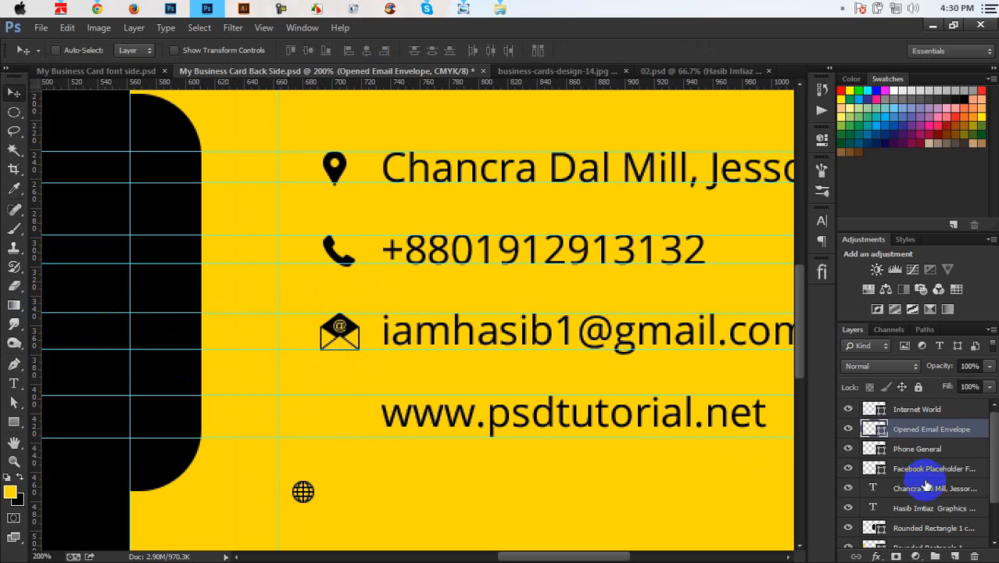
pyautogui.click(911, 408)
pyautogui.moveTo(390, 492); pyautogui.dragTo(320, 424)
pyautogui.hotkey('ctrl', 't')
pyautogui.press('Return')
# Step: Move the envelope and phone icons onto the vertical guide, enlarging the phone to 109%
pyautogui.click(907, 449)
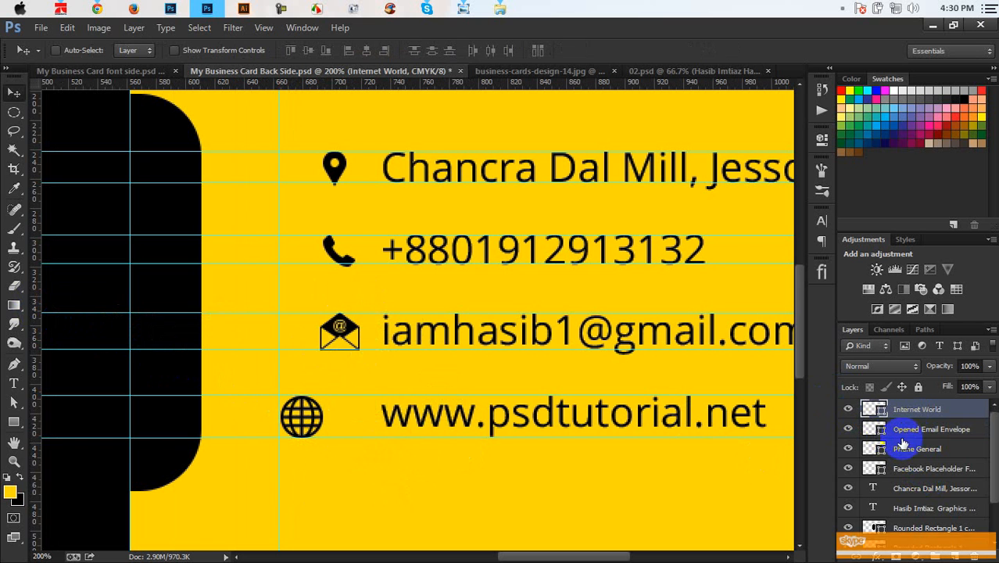
pyautogui.moveTo(408, 353); pyautogui.dragTo(327, 349)
pyautogui.hotkey('ctrl', 'z')
pyautogui.click(922, 438)
pyautogui.click(911, 448)
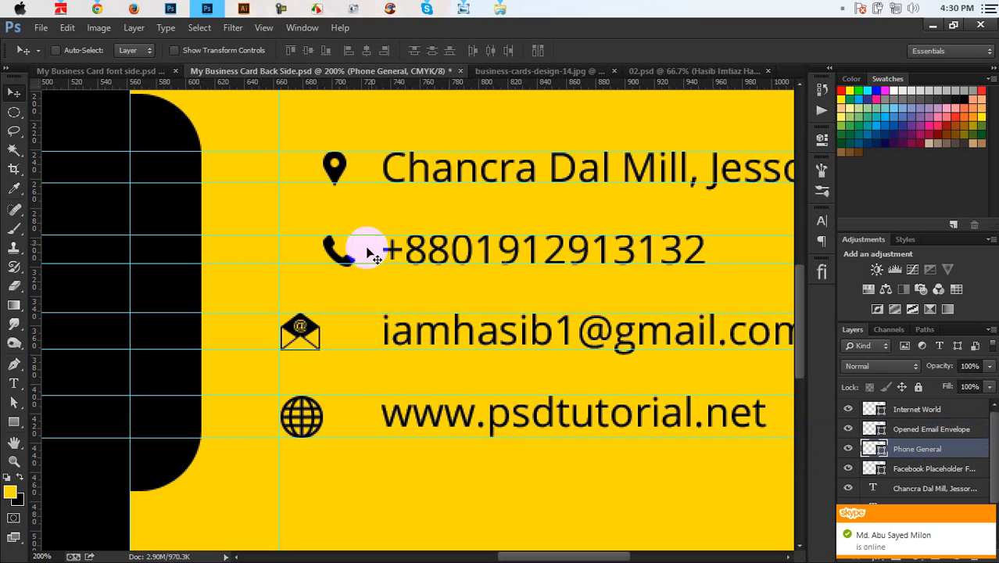
pyautogui.moveTo(358, 248); pyautogui.dragTo(315, 250)
pyautogui.hotkey('ctrl', 't')
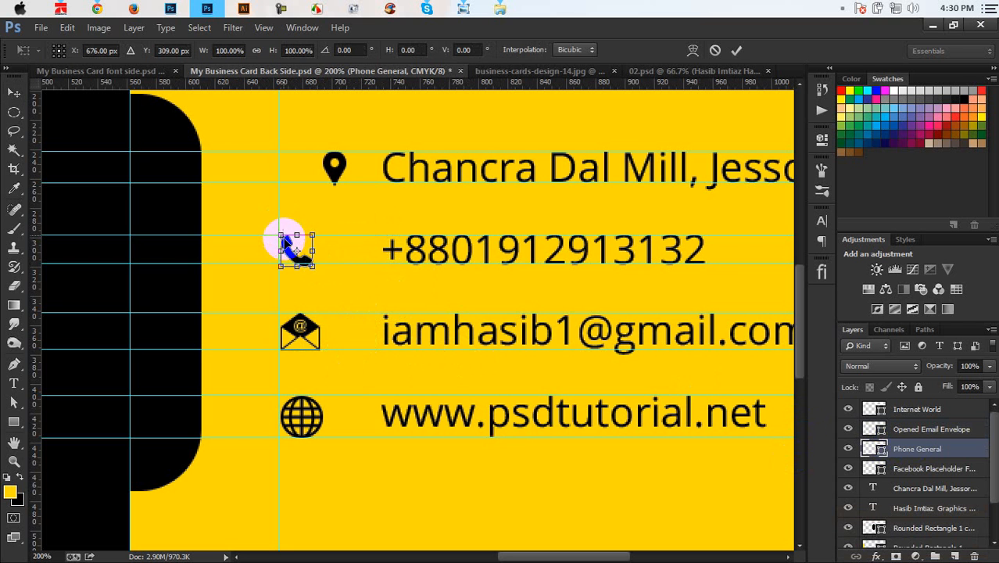
pyautogui.moveTo(277, 233); pyautogui.dragTo(272, 230)
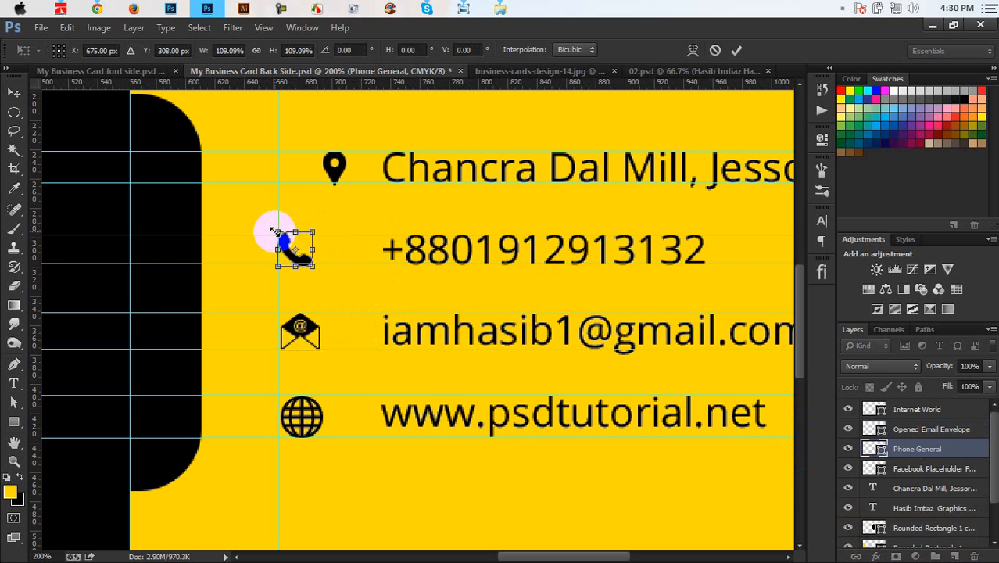
pyautogui.press('Return')
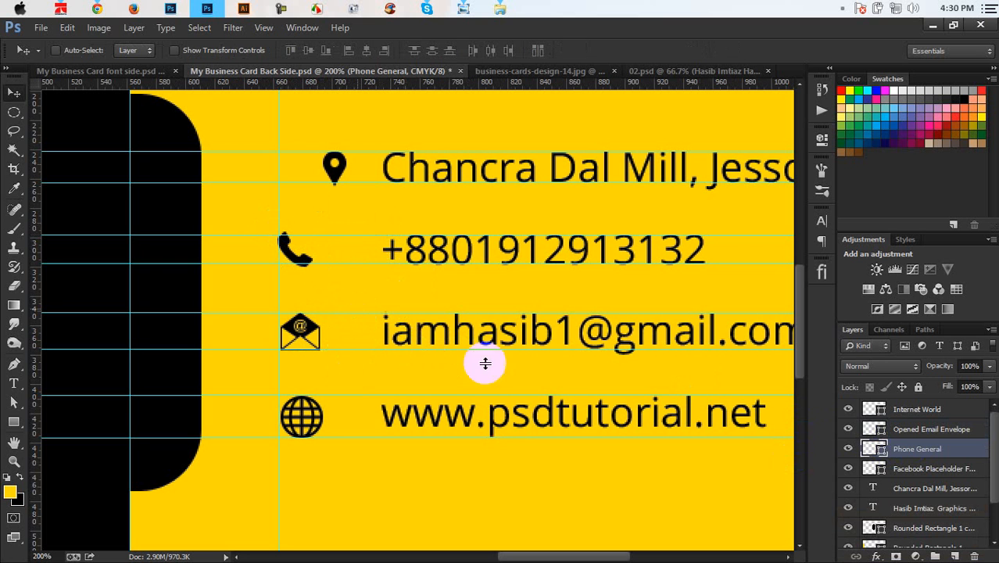
# Step: Enlarge the location pin icon slightly and shift it left to match the column
pyautogui.click(902, 470)
pyautogui.hotkey('ctrl', 't')
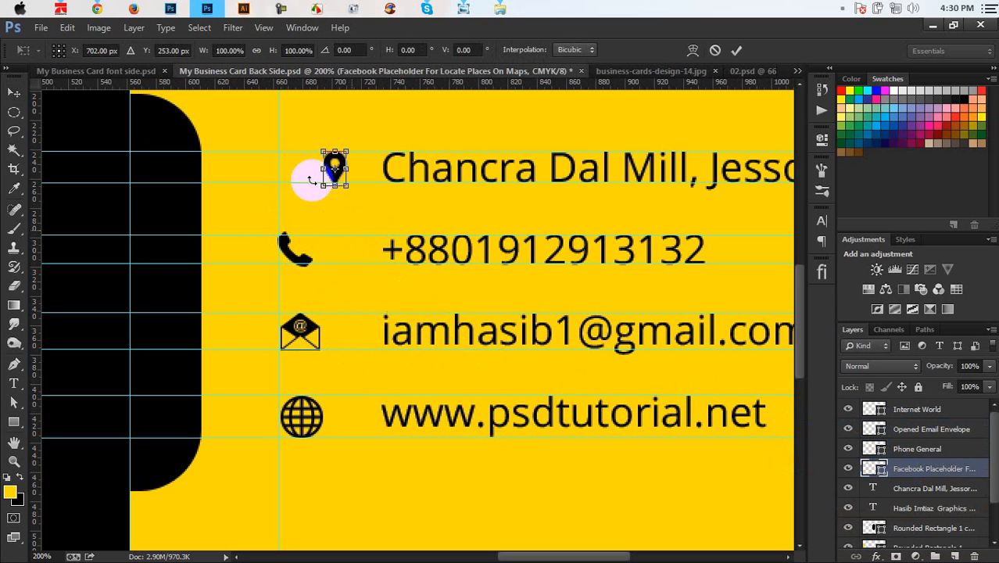
pyautogui.moveTo(319, 145); pyautogui.dragTo(293, 166)
pyautogui.press('Return')
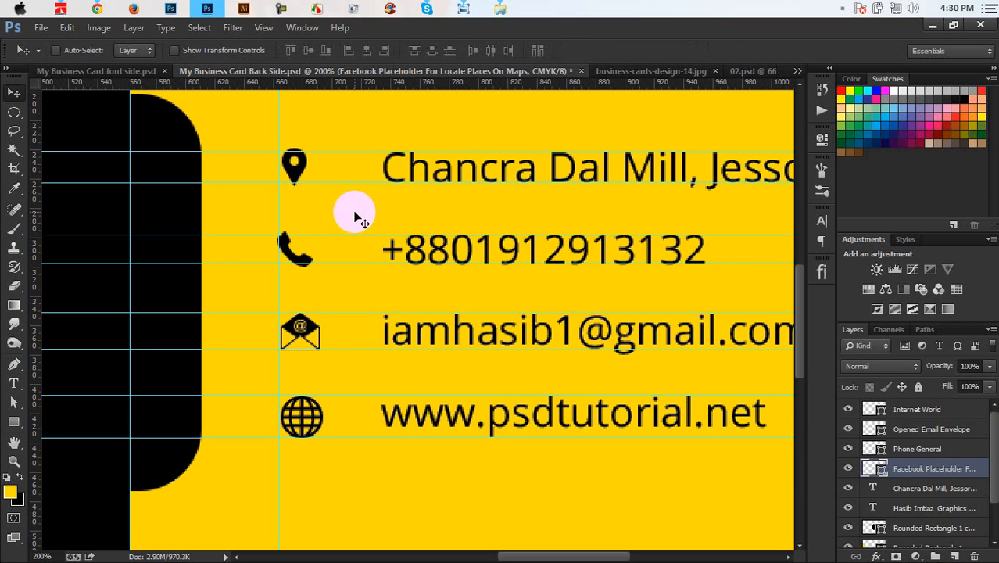
pyautogui.click(911, 489)
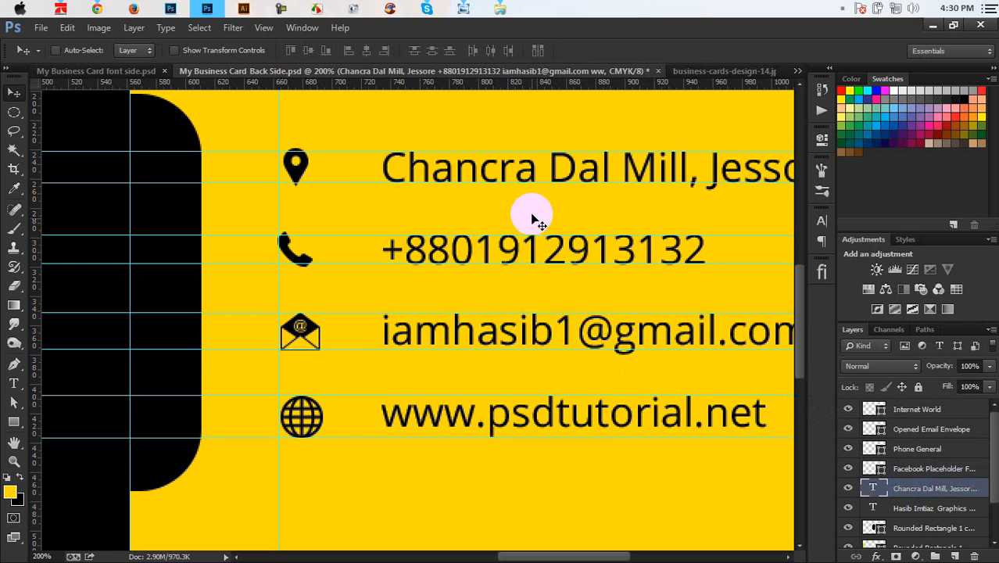
# Step: Move the contact text left toward the icons, zoom out, and toggle guides to check the layout
pyautogui.moveTo(529, 212); pyautogui.dragTo(501, 214)
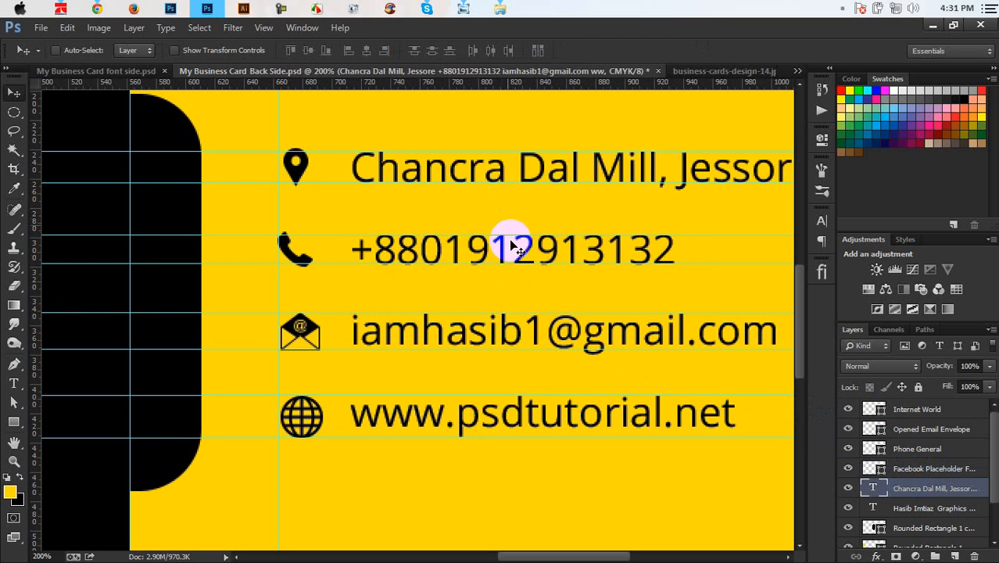
pyautogui.hotkey('ctrl', '-')
pyautogui.hotkey('ctrl', '-')
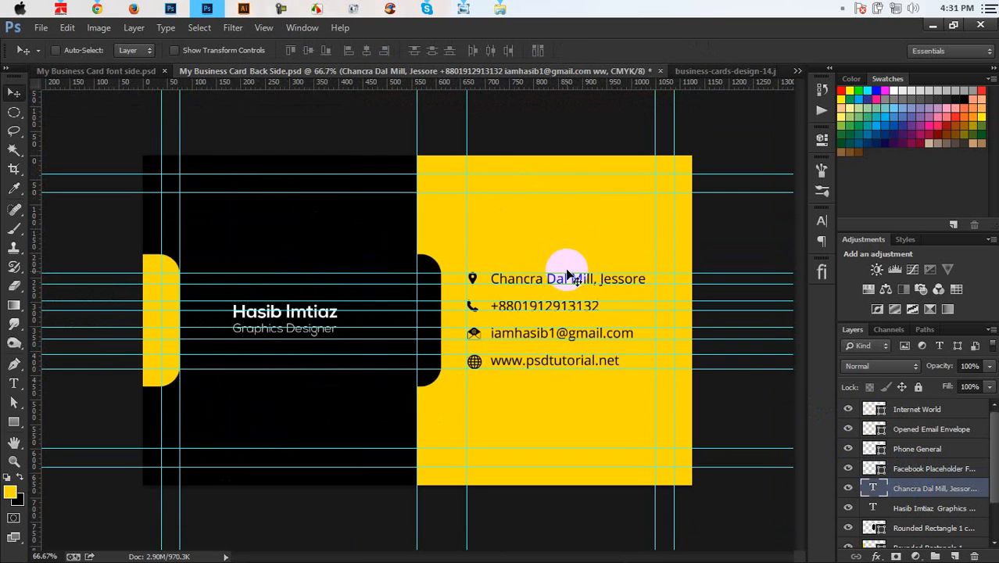
pyautogui.hotkey('ctrl', ';')
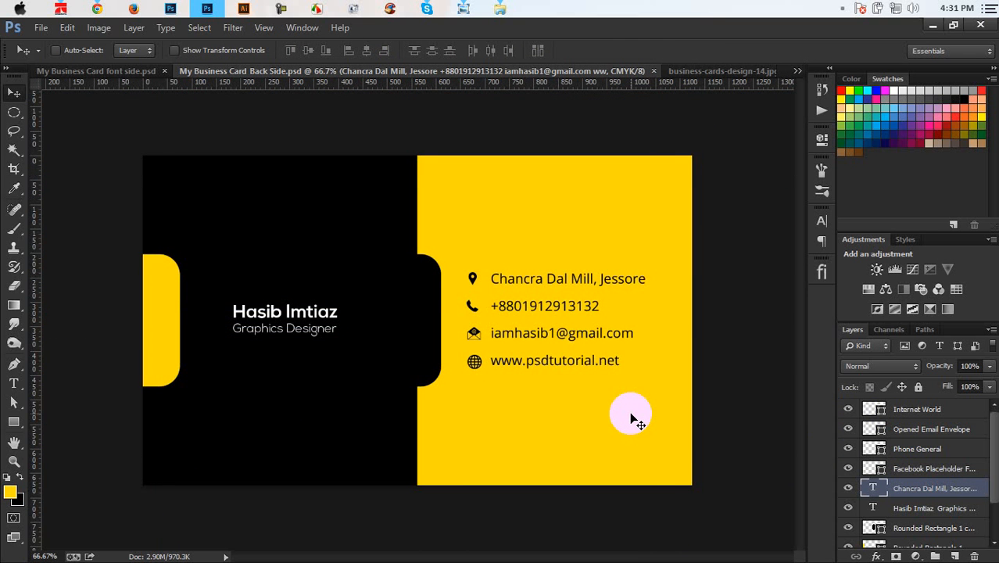
pyautogui.hotkey('ctrl', ';')
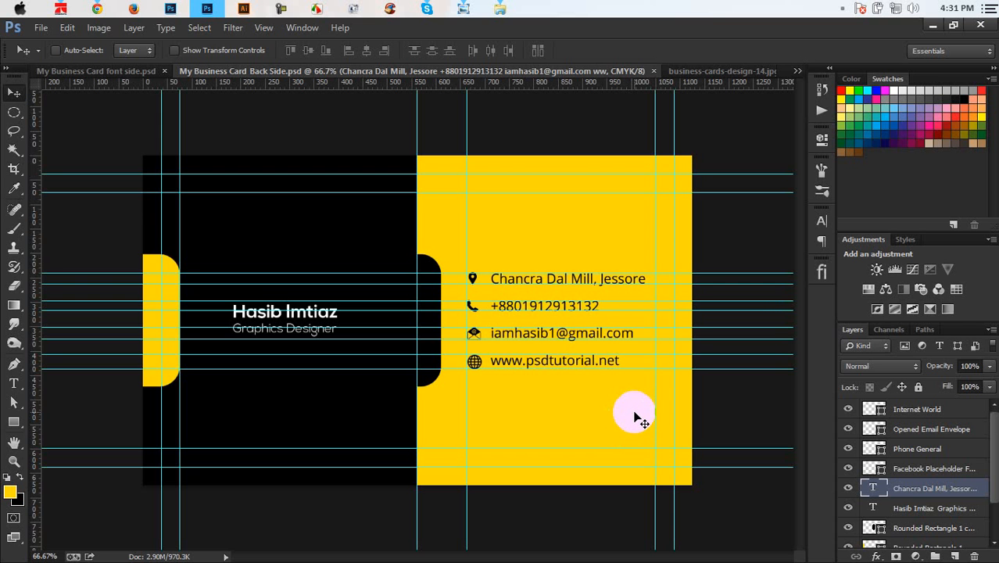
# Step: Group the four icons and contact text into a violet-labelled group named 'Address Info'
pyautogui.click(929, 414)
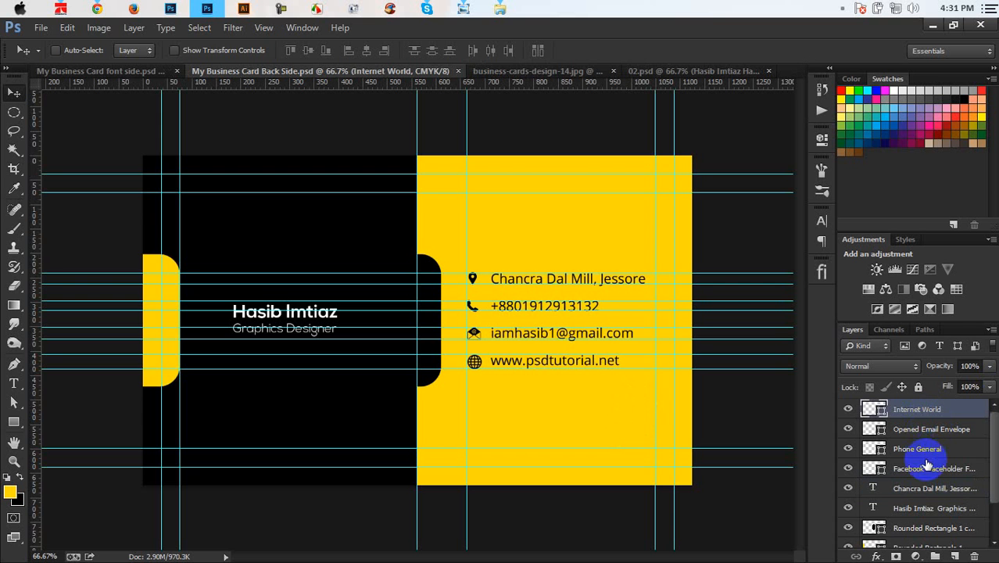
pyautogui.keyDown('shift'); pyautogui.click(916, 488); pyautogui.keyUp('shift')
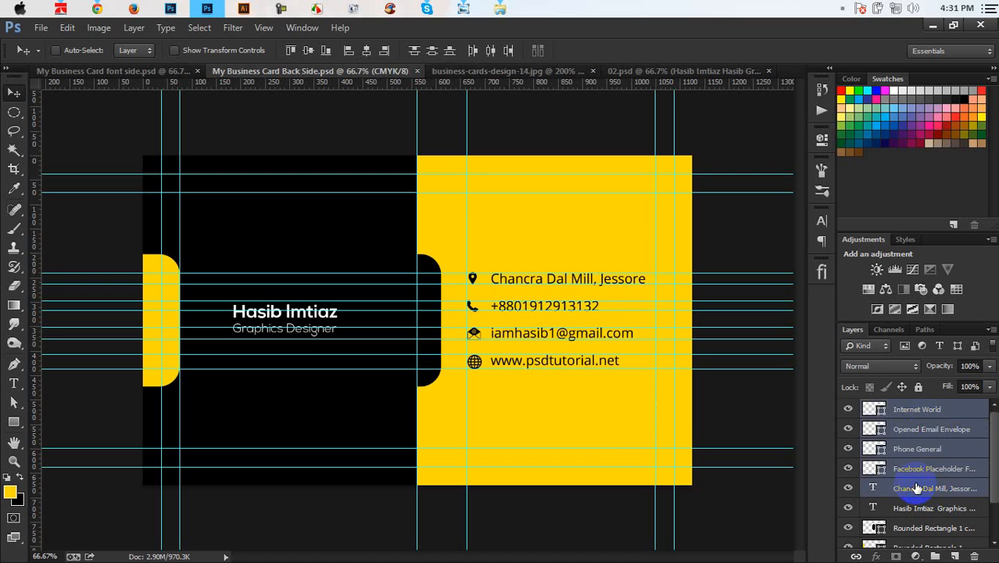
pyautogui.hotkey('ctrl', 'g')
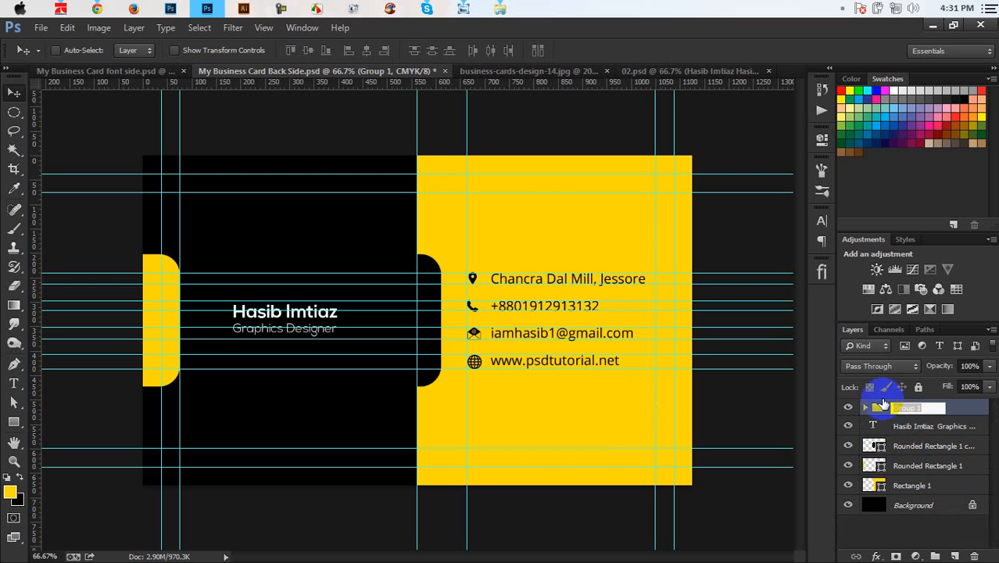
pyautogui.write('dress Info')
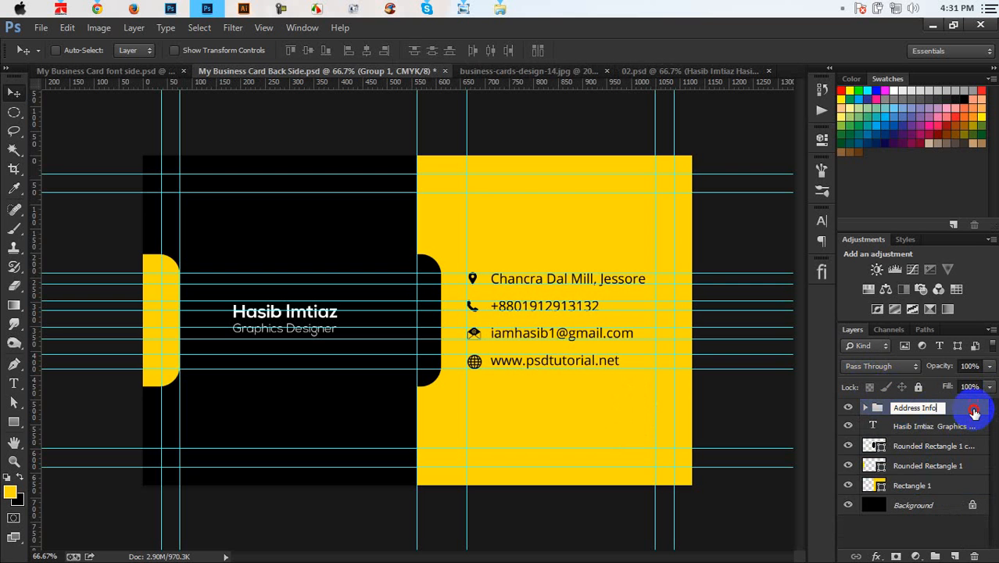
pyautogui.press('Return')
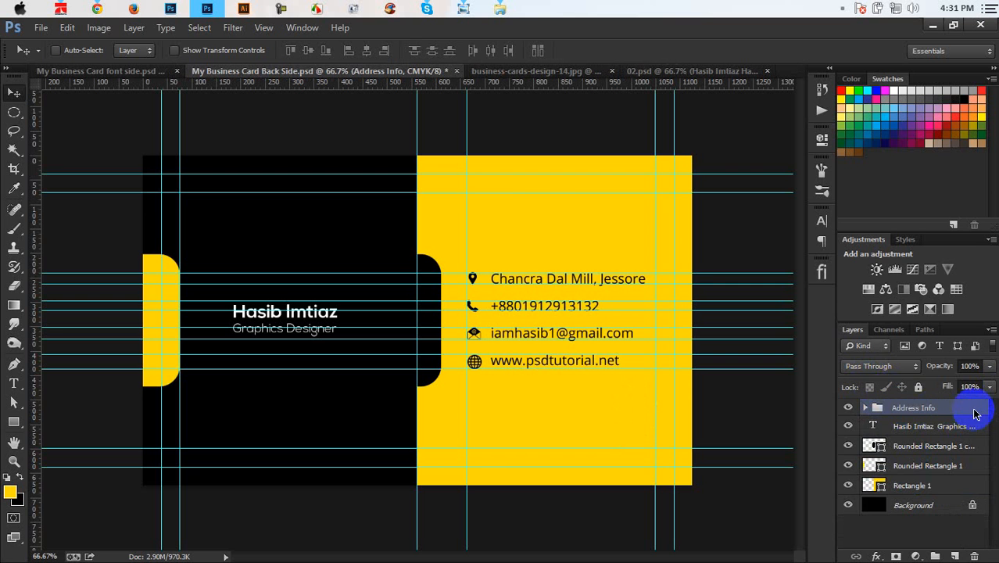
pyautogui.rightClick(973, 407)
pyautogui.click(859, 530)
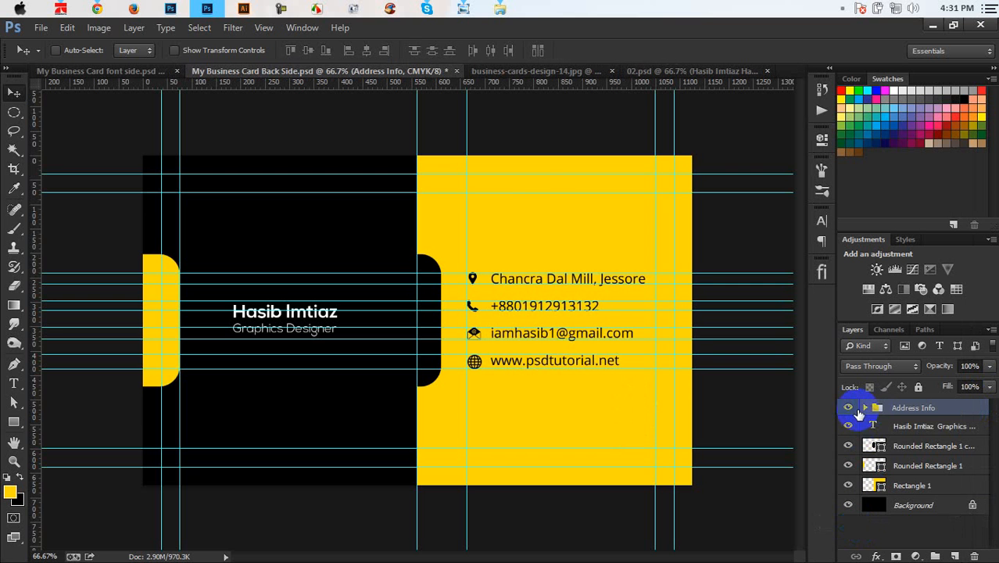
# Step: Unlock the Background, group it with the rectangle shapes as 'BG', and colour it gray
pyautogui.click(909, 427)
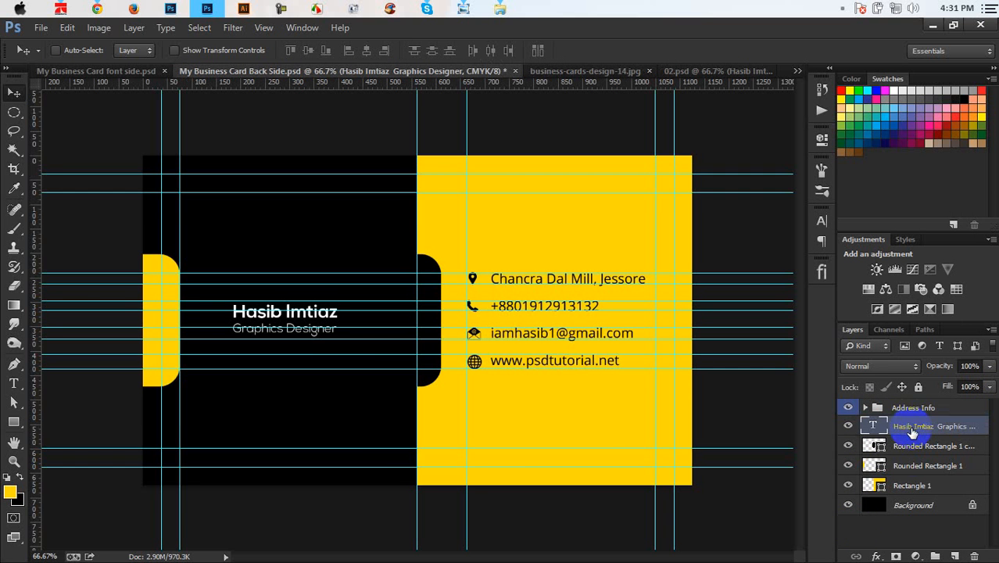
pyautogui.click(911, 445)
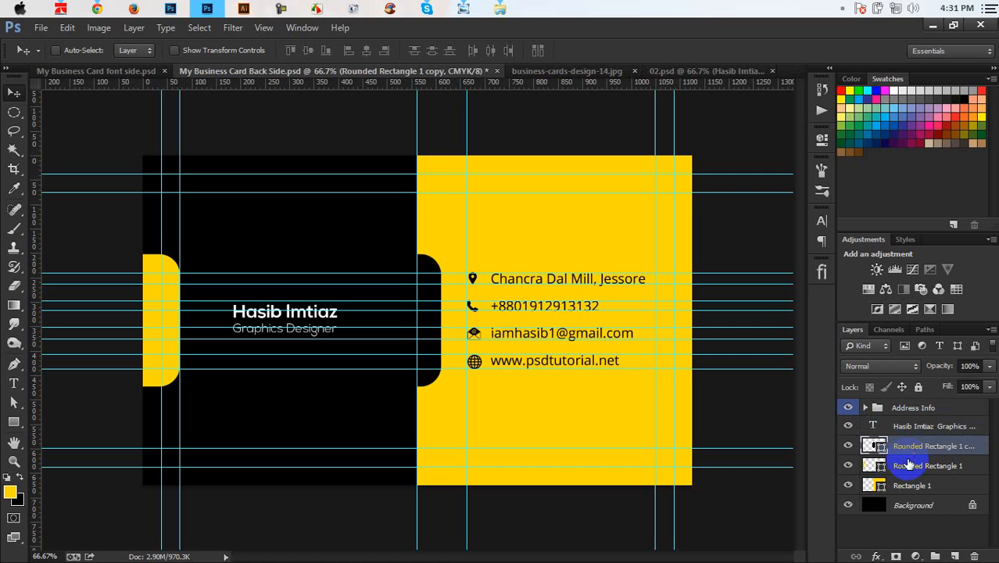
pyautogui.keyDown('shift'); pyautogui.click(914, 501); pyautogui.keyUp('shift')
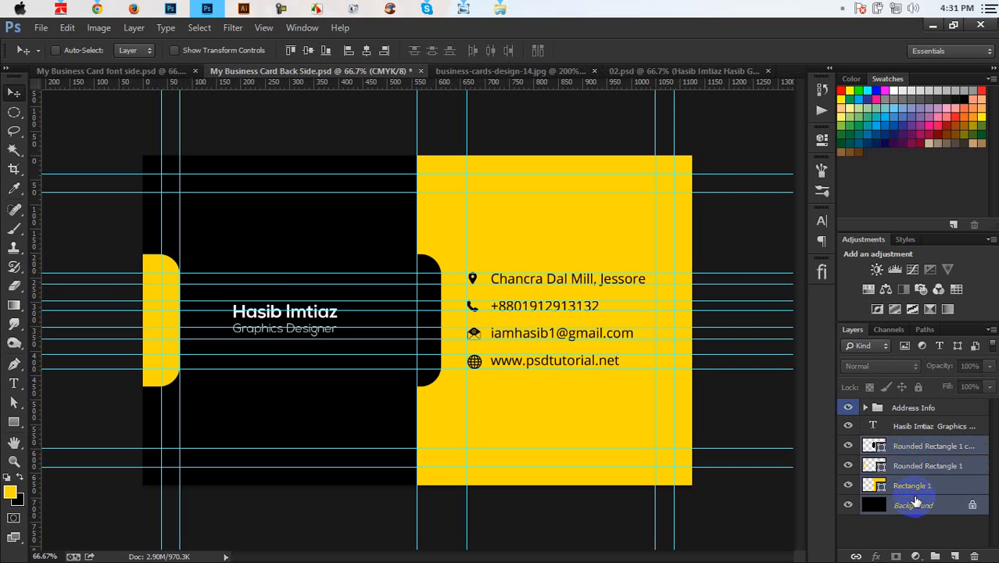
pyautogui.doubleClick(973, 507)
pyautogui.click(606, 168)
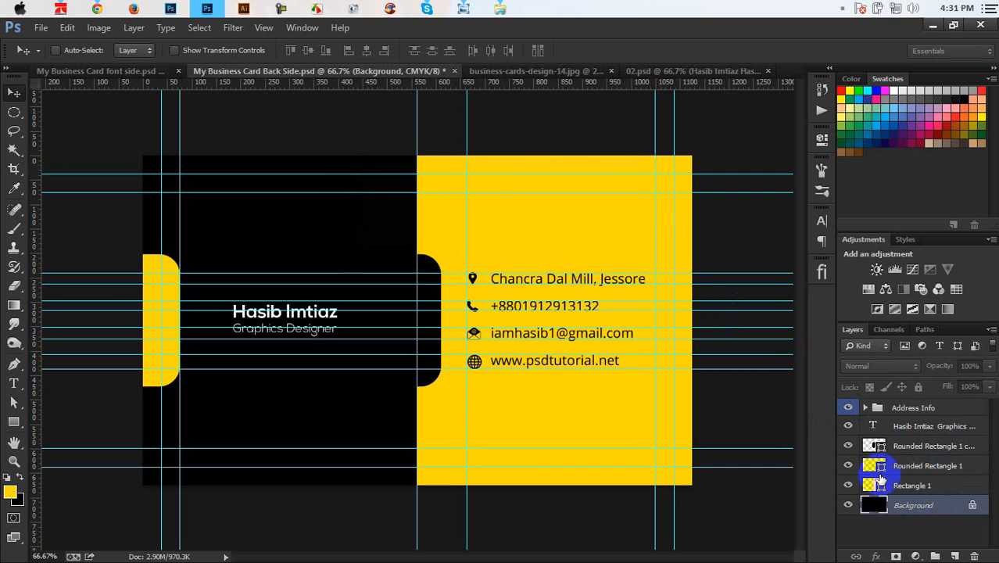
pyautogui.keyDown('shift'); pyautogui.click(925, 447); pyautogui.keyUp('shift')
pyautogui.hotkey('ctrl', 'g')
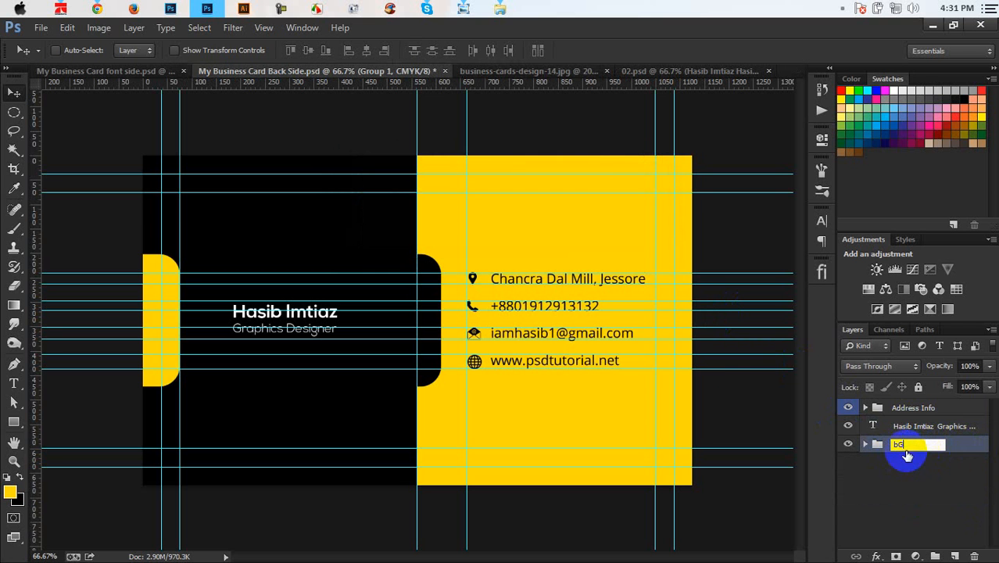
pyautogui.moveTo(899, 446); pyautogui.dragTo(874, 439)
pyautogui.click(959, 461)
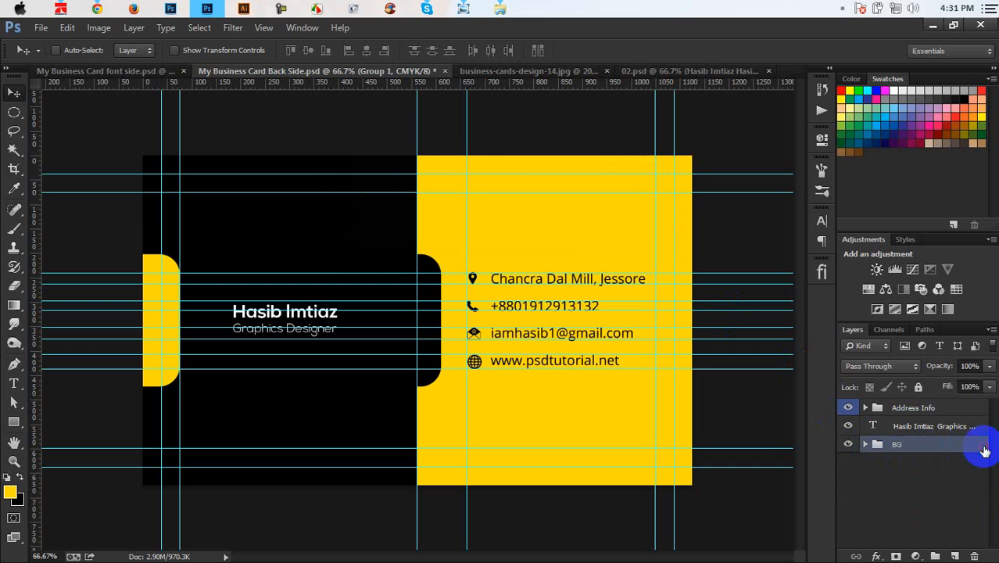
pyautogui.rightClick(935, 434)
pyautogui.click(918, 435)
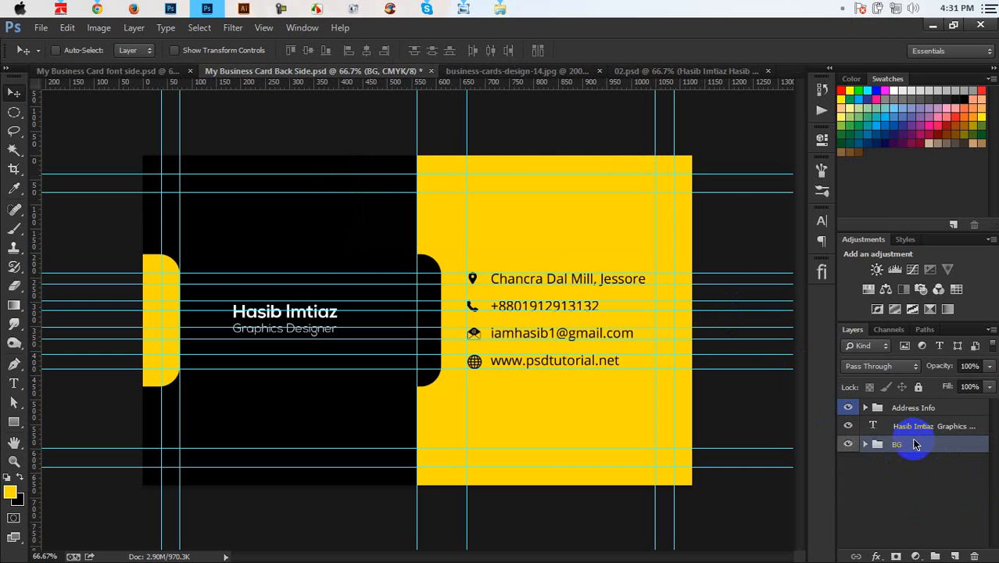
# Step: Colour-code the BG group yellow in the Layers panel
pyautogui.rightClick(928, 431)
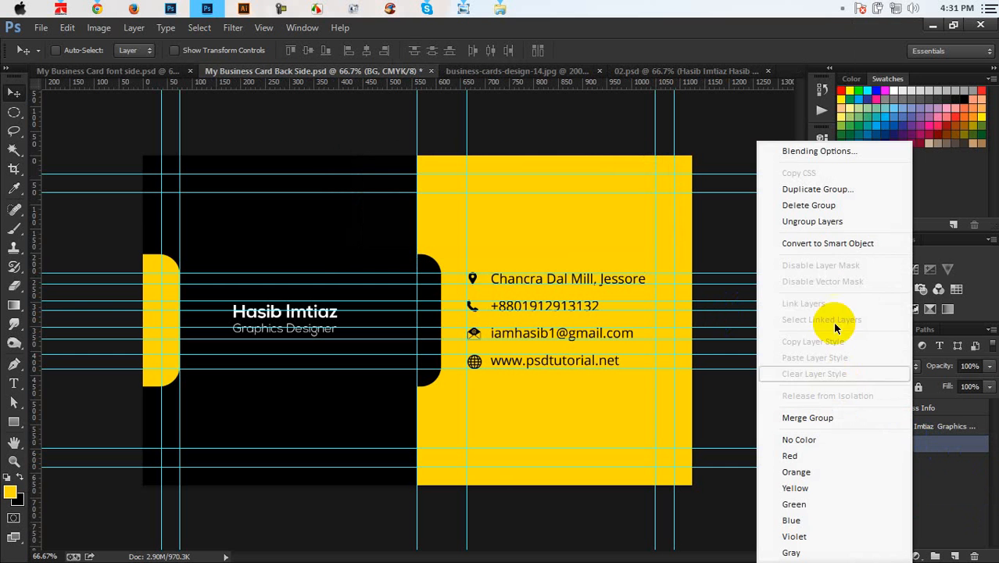
pyautogui.click(819, 473)
pyautogui.rightClick(900, 432)
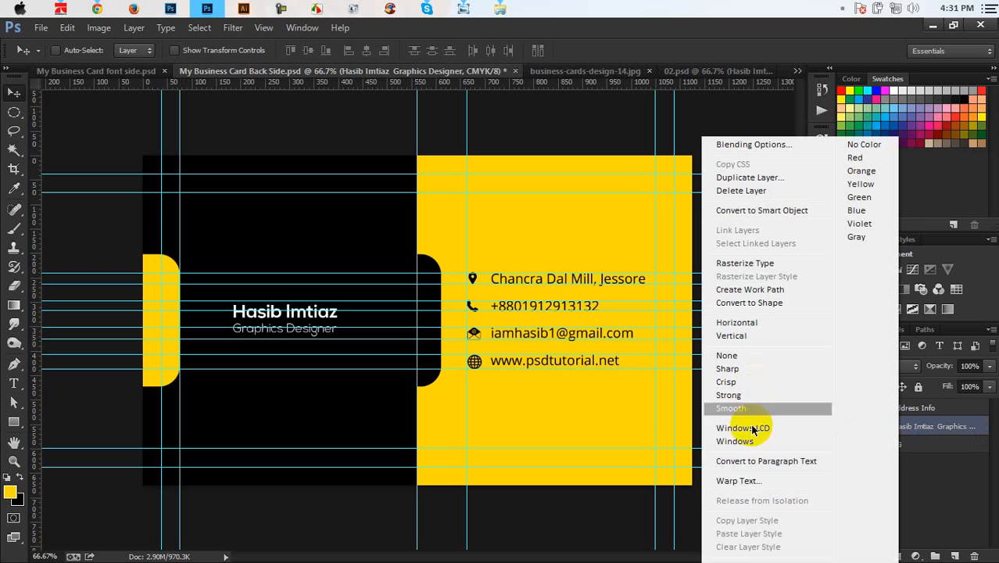
pyautogui.click(933, 438)
pyautogui.rightClick(934, 440)
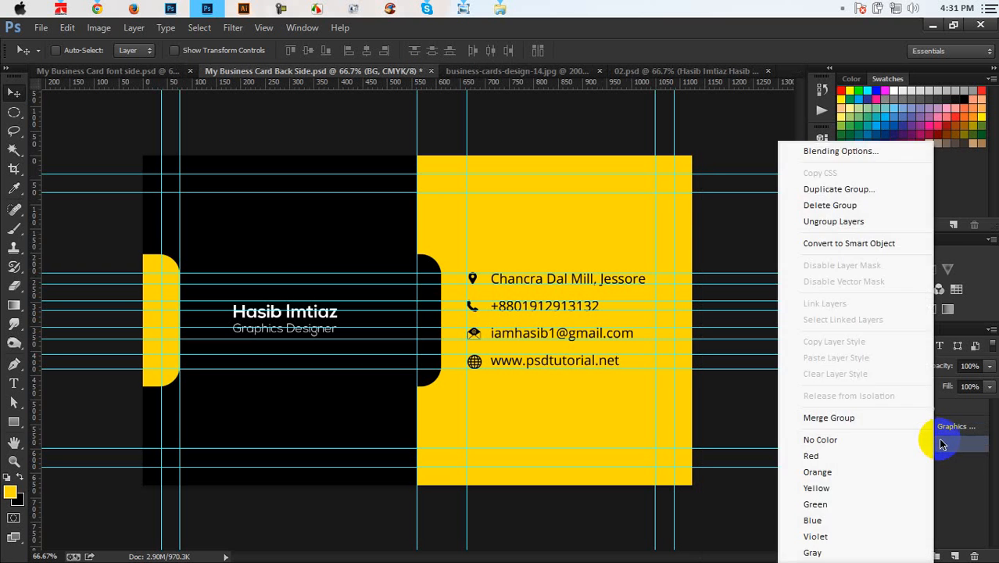
pyautogui.click(941, 442)
pyautogui.rightClick(938, 440)
pyautogui.click(859, 365)
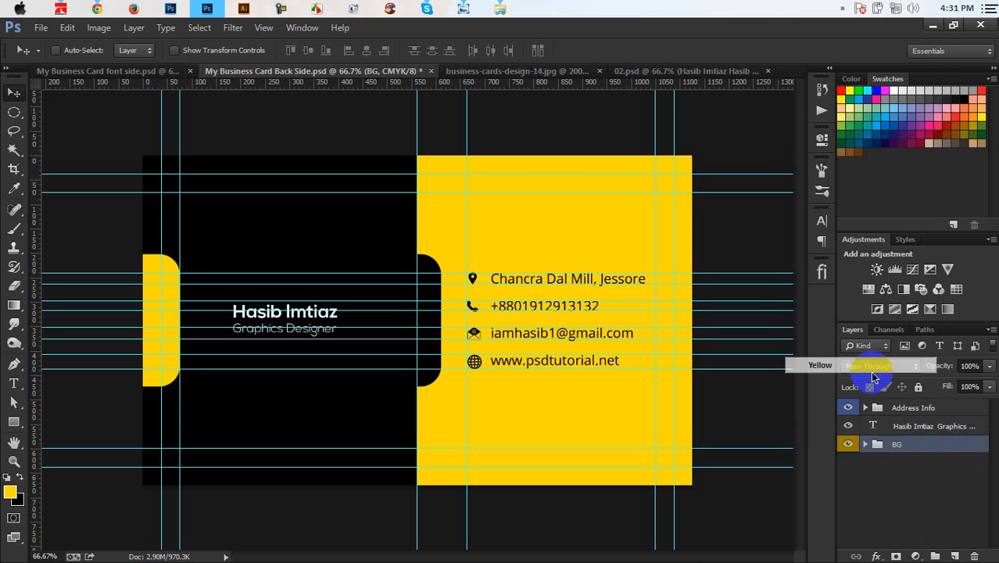
# Step: Label the name text layer green, save the back-side card, and bring up the front side
pyautogui.click(899, 434)
pyautogui.rightClick(898, 434)
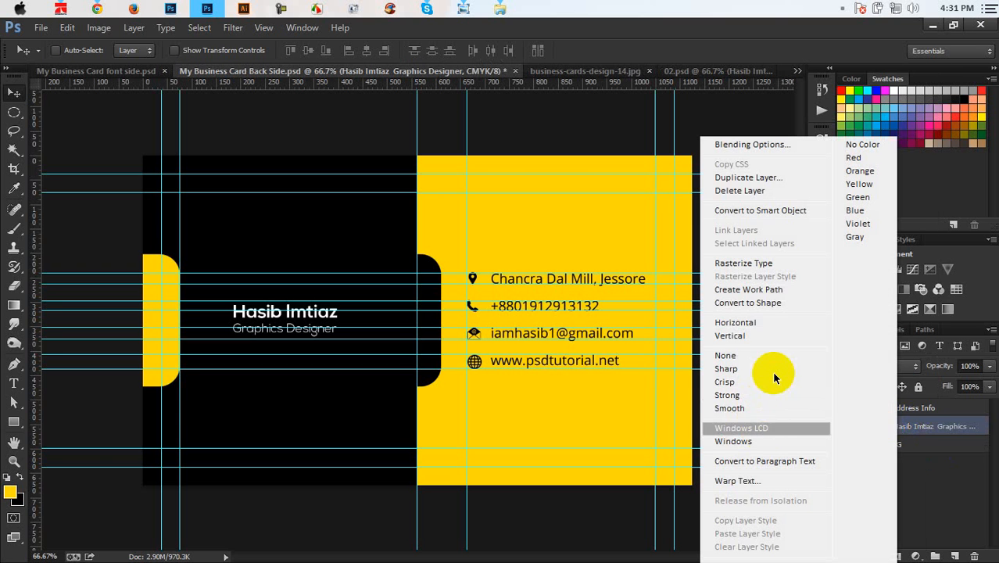
pyautogui.click(874, 197)
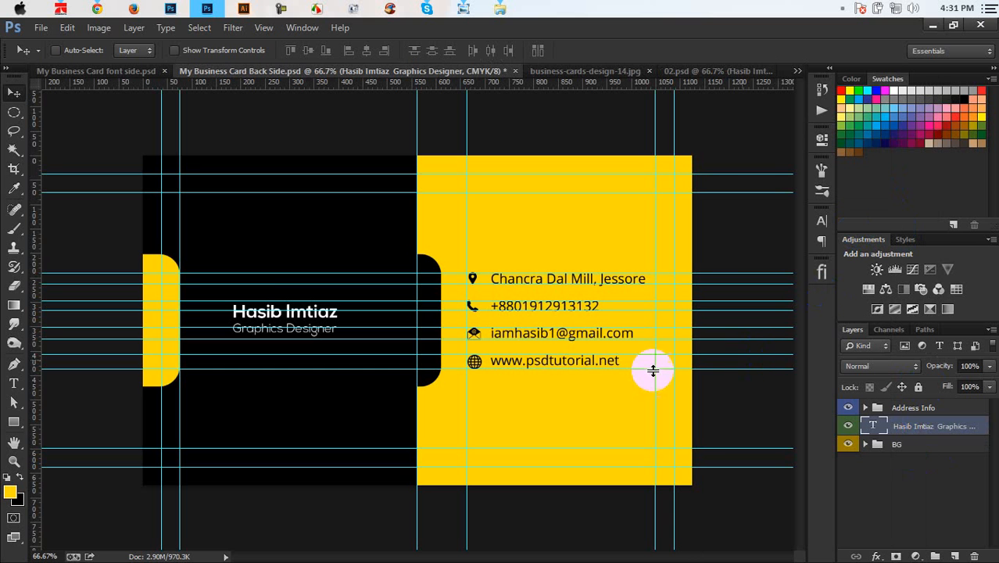
pyautogui.hotkey('ctrl', 's')
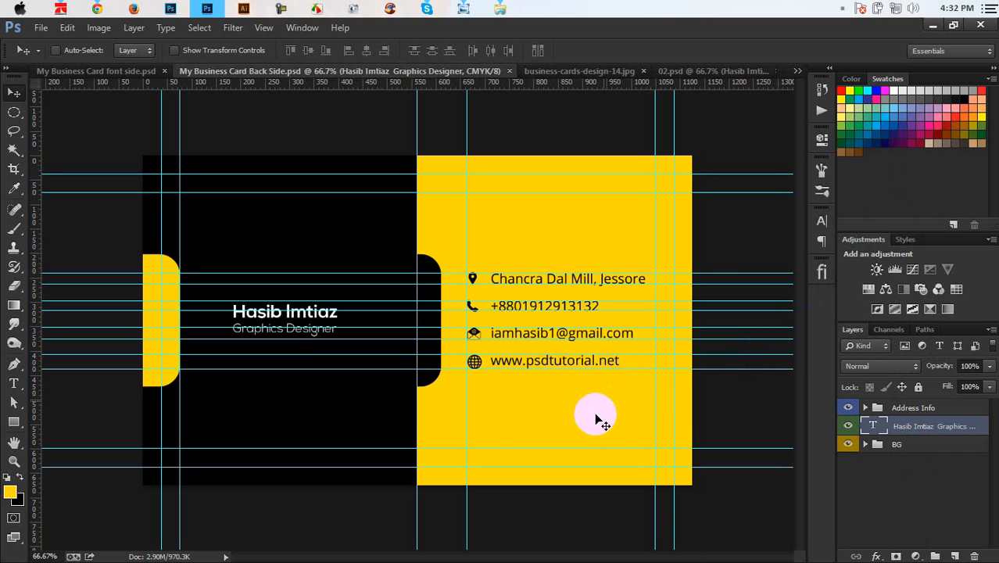
pyautogui.click(109, 72)
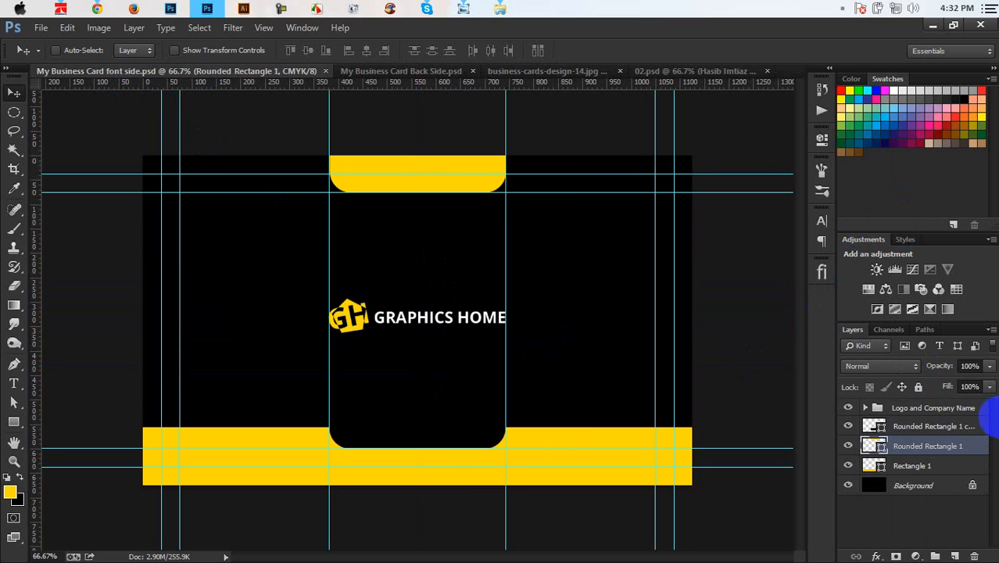
# Step: Close the 02.psd sample and the business-cards-design-14.jpg reference tabs
pyautogui.click(588, 72)
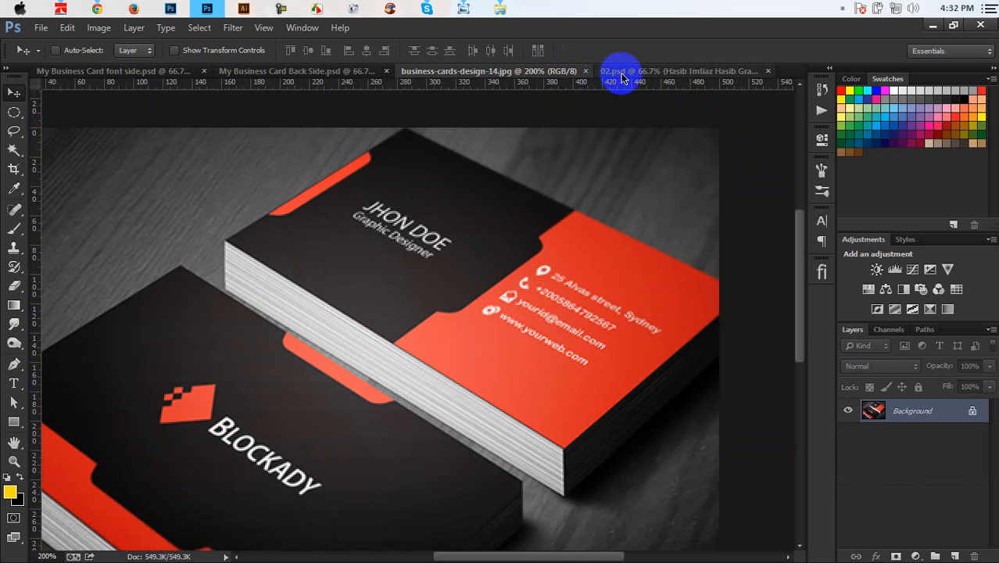
pyautogui.click(624, 74)
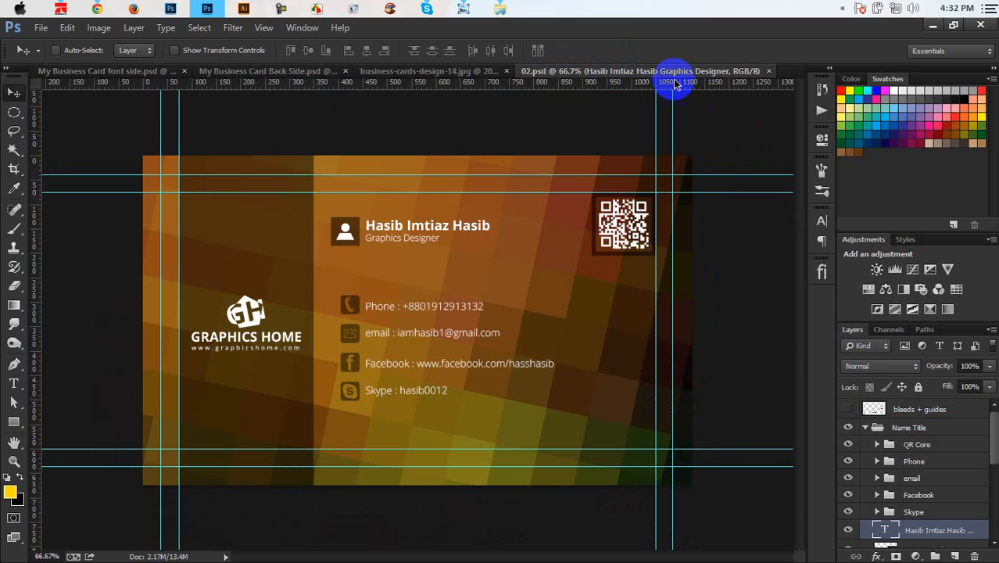
pyautogui.click(768, 72)
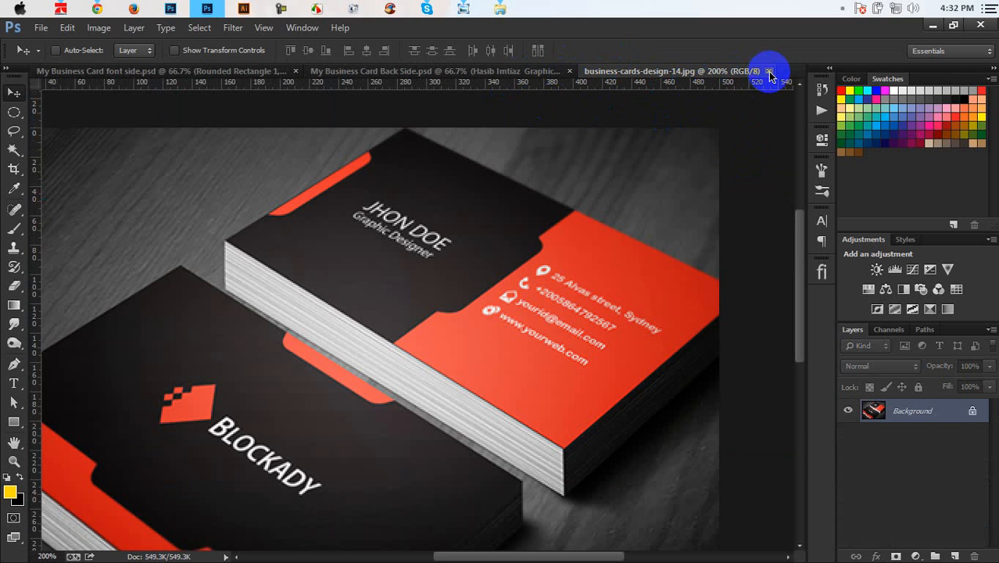
pyautogui.click(771, 72)
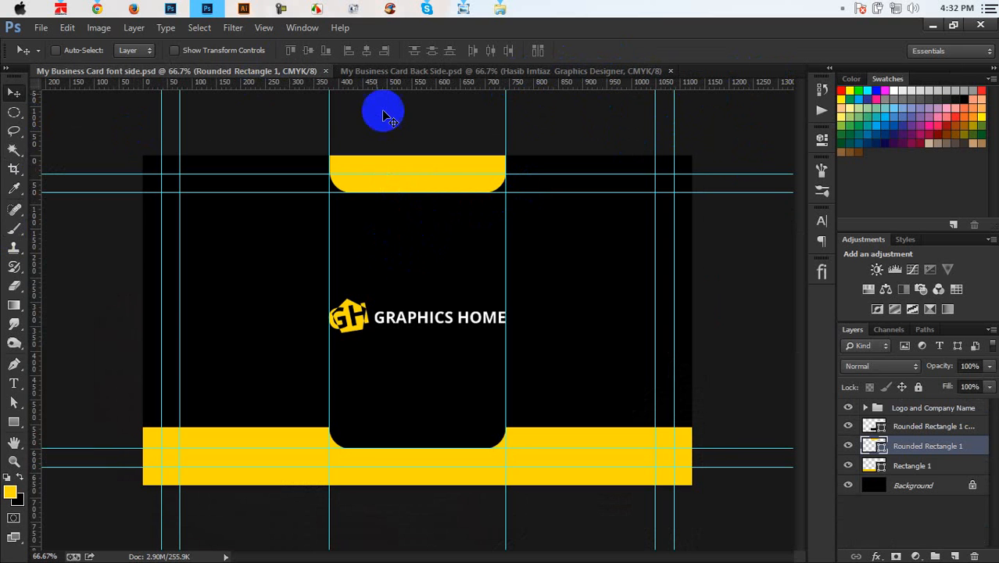
# Step: Try a horizontal and a vertical guide around the logo, then drag both back off the card
pyautogui.moveTo(372, 85); pyautogui.dragTo(415, 259)
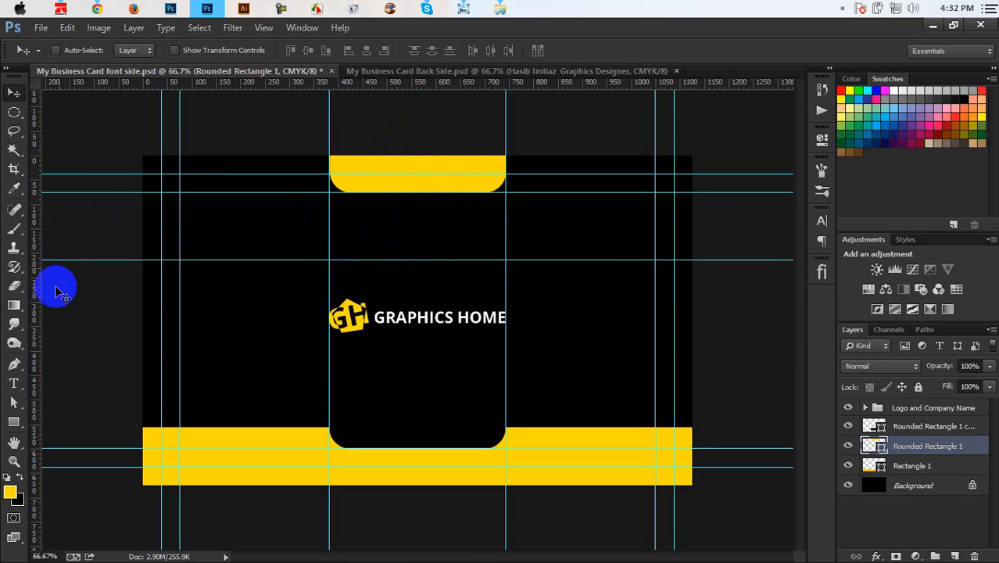
pyautogui.moveTo(42, 316); pyautogui.dragTo(250, 347)
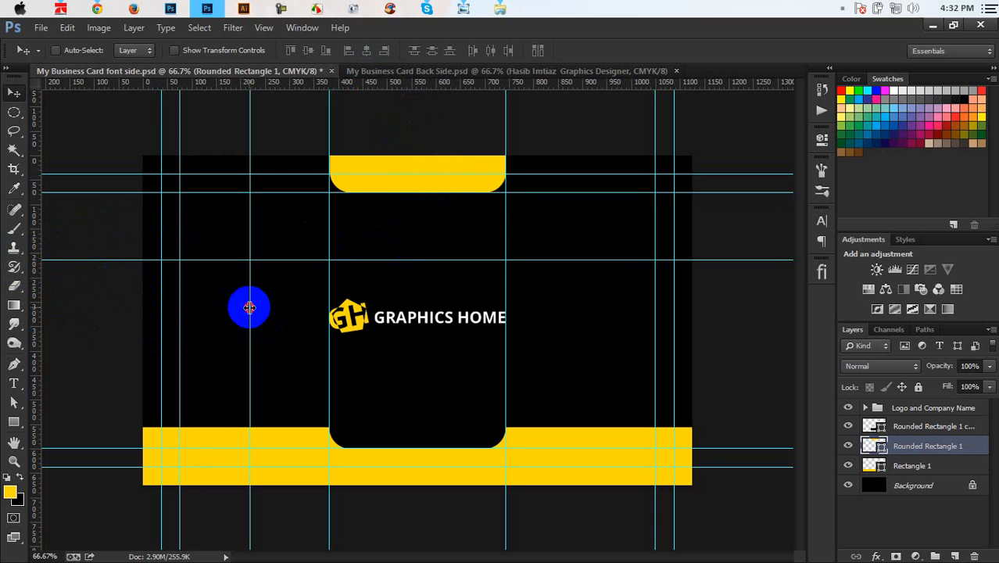
pyautogui.moveTo(249, 307); pyautogui.dragTo(41, 313)
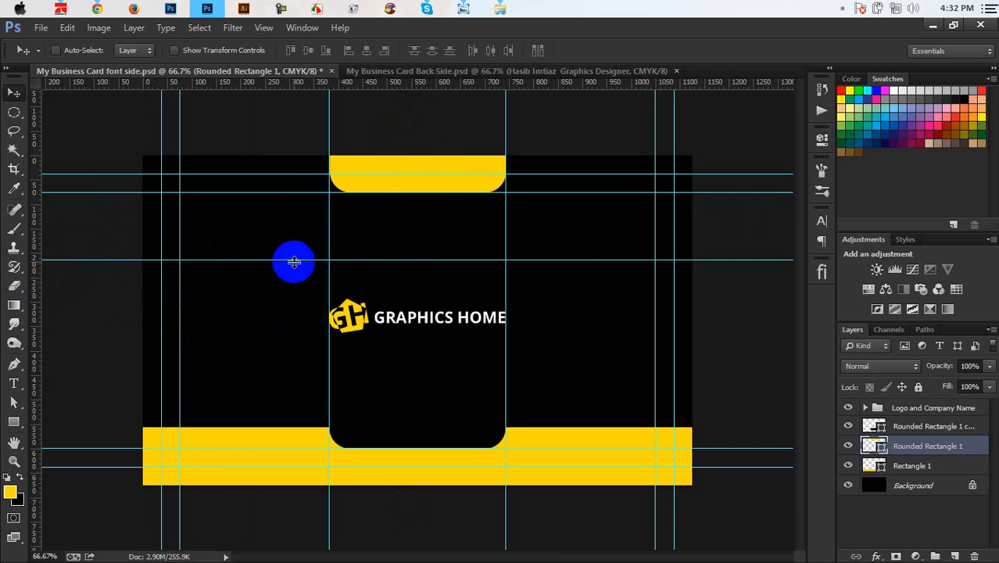
pyautogui.middleClick(294, 262)
pyautogui.click(294, 262)
pyautogui.moveTo(294, 262); pyautogui.dragTo(400, 27)
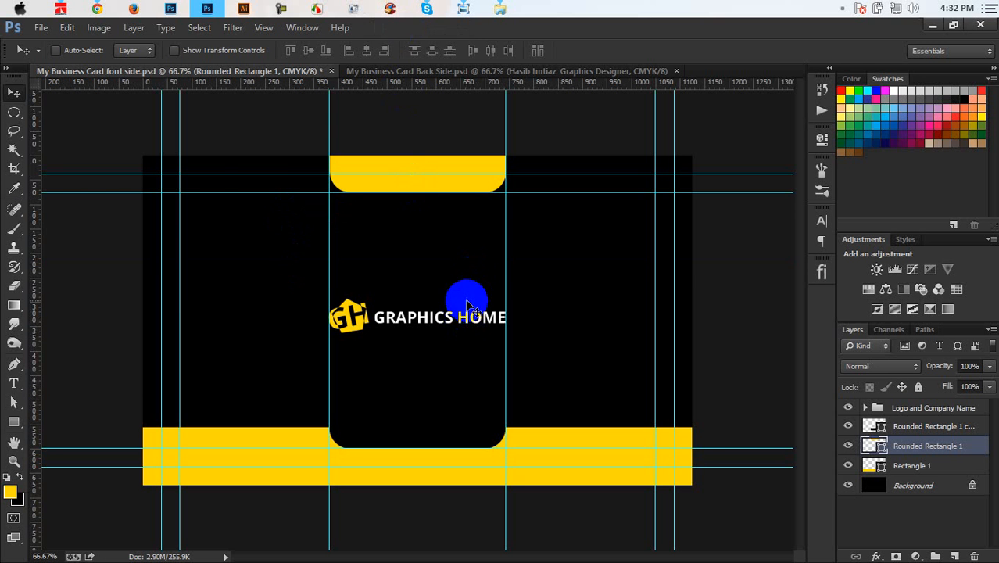
pyautogui.click(41, 27)
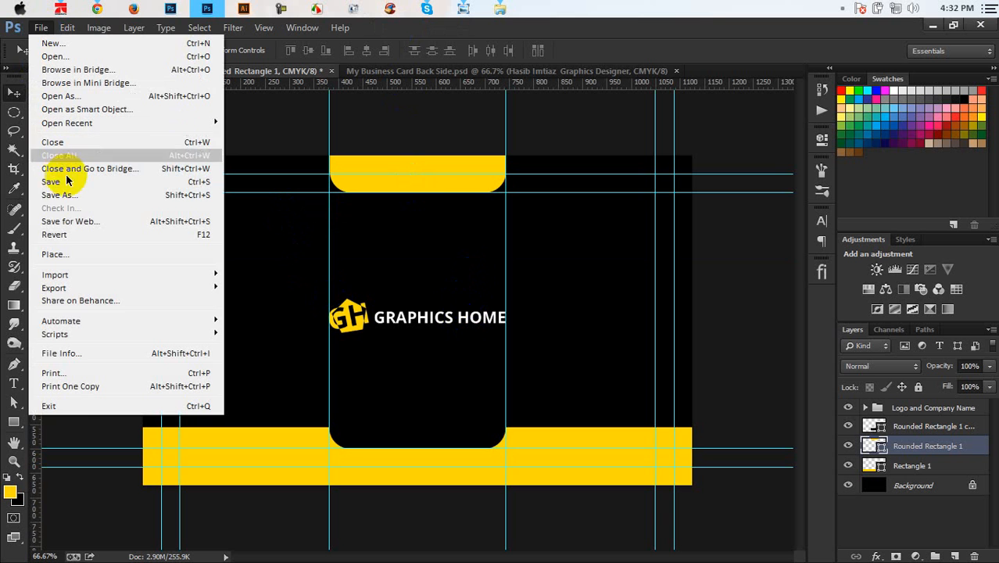
# Step: Save the front-side card and also save a Photoshop EPS copy of it
pyautogui.click(69, 183)
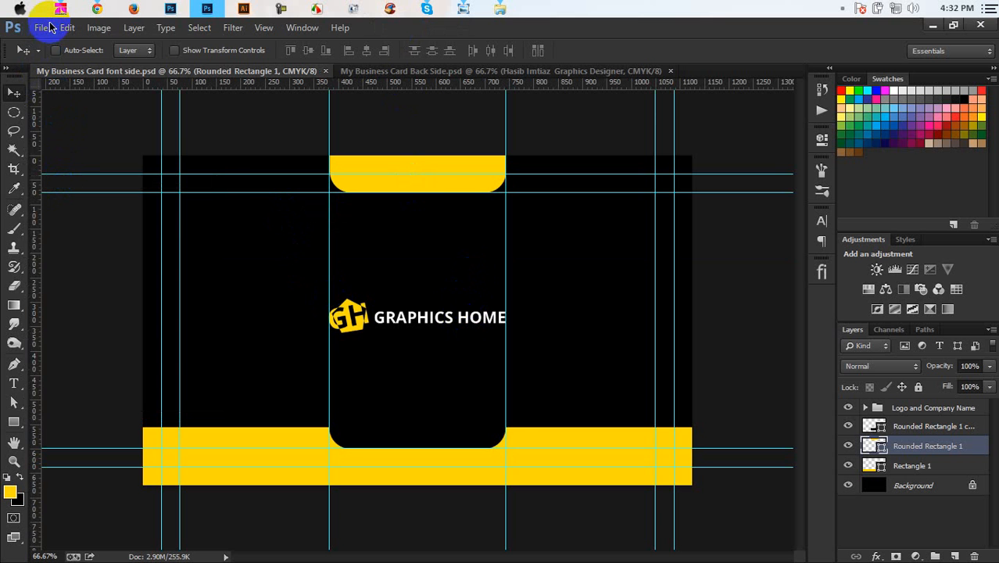
pyautogui.click(40, 28)
pyautogui.click(70, 194)
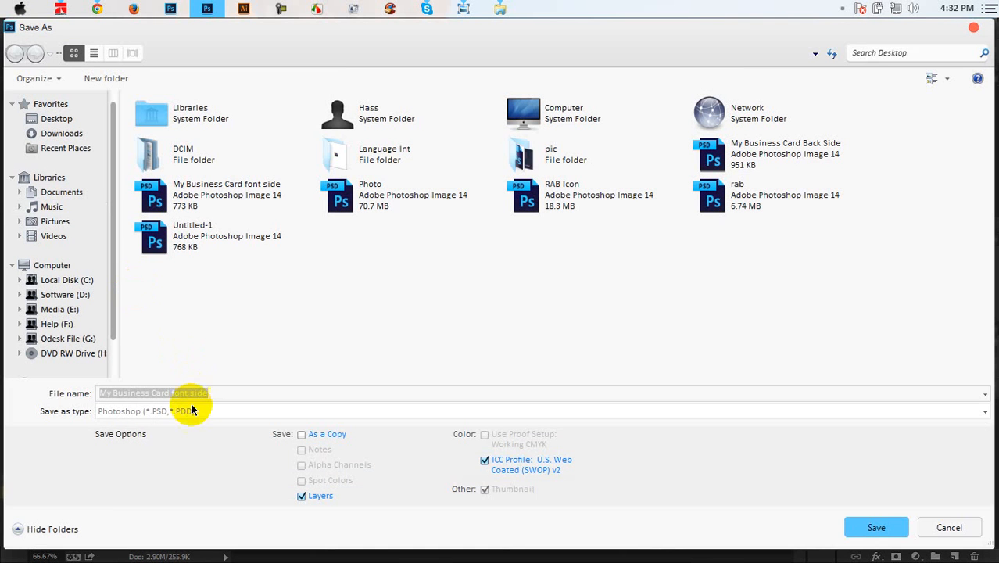
pyautogui.click(191, 411)
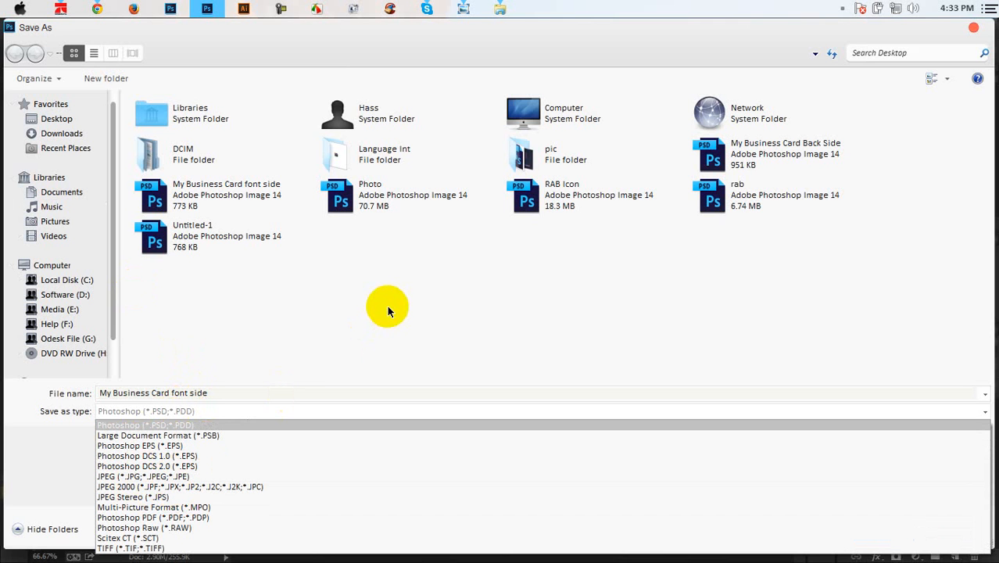
pyautogui.click(186, 447)
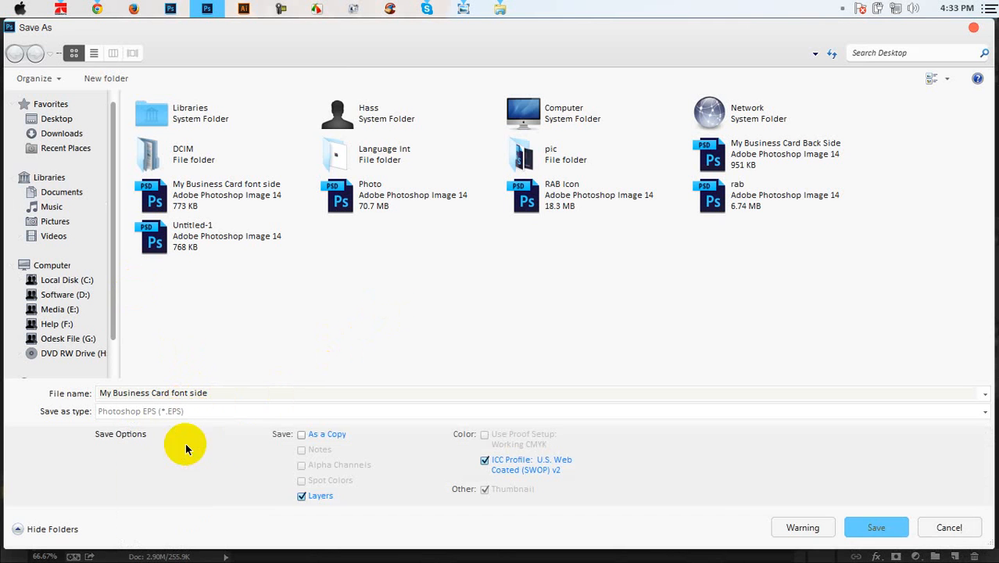
pyautogui.click(883, 526)
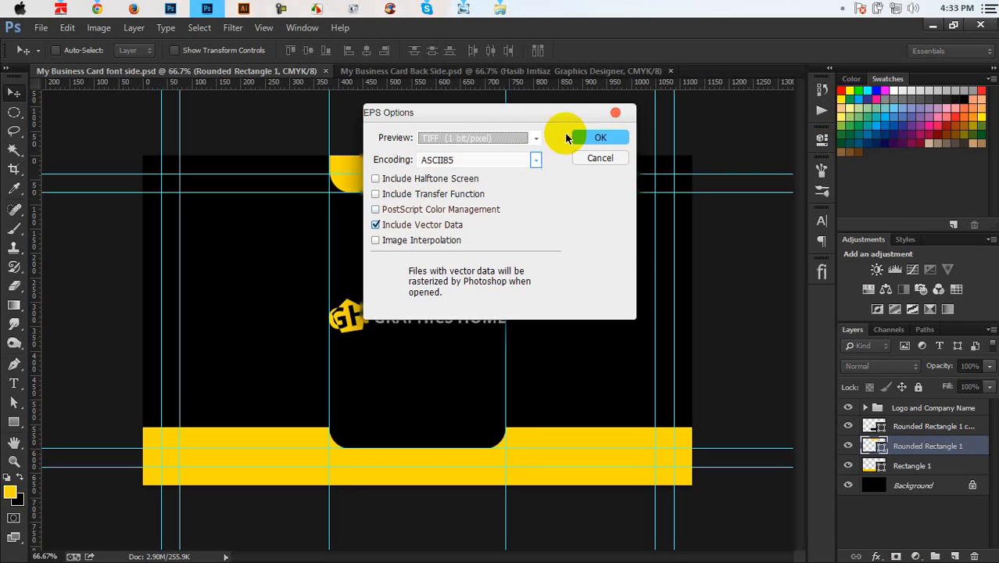
pyautogui.click(598, 137)
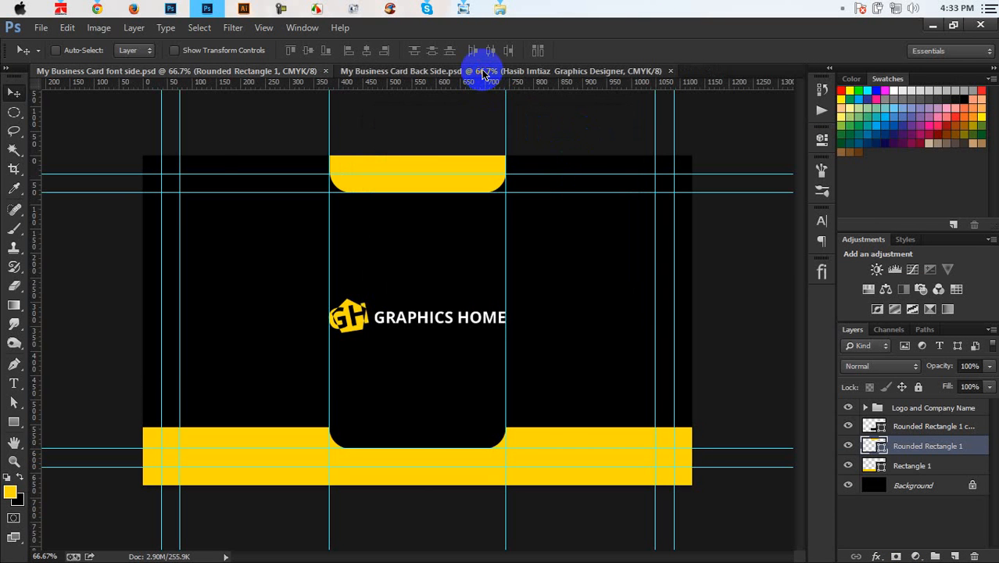
# Step: Save the back-side card as a Photoshop EPS file too
pyautogui.click(482, 71)
pyautogui.click(41, 28)
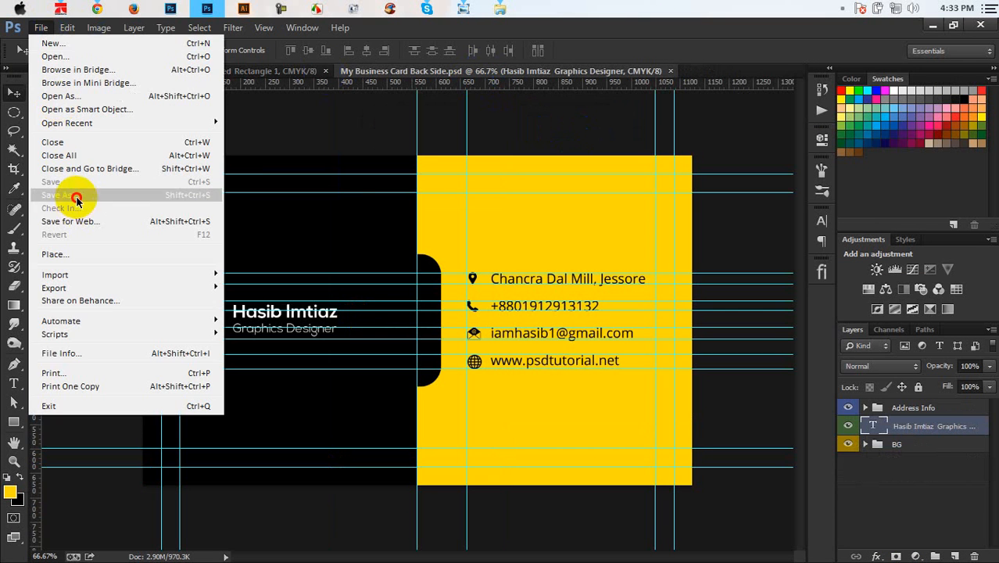
pyautogui.click(69, 194)
pyautogui.click(209, 411)
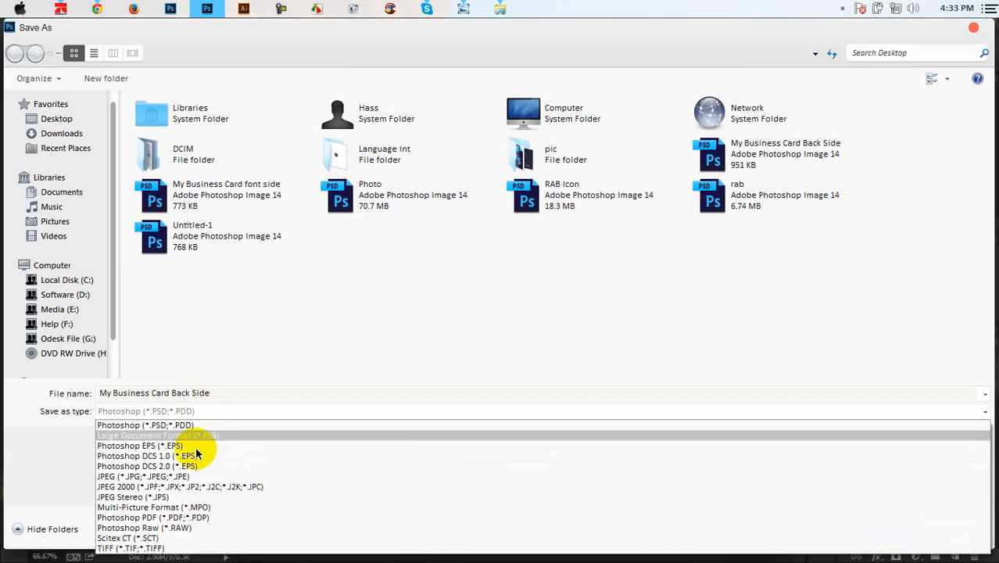
pyautogui.click(191, 451)
pyautogui.click(877, 527)
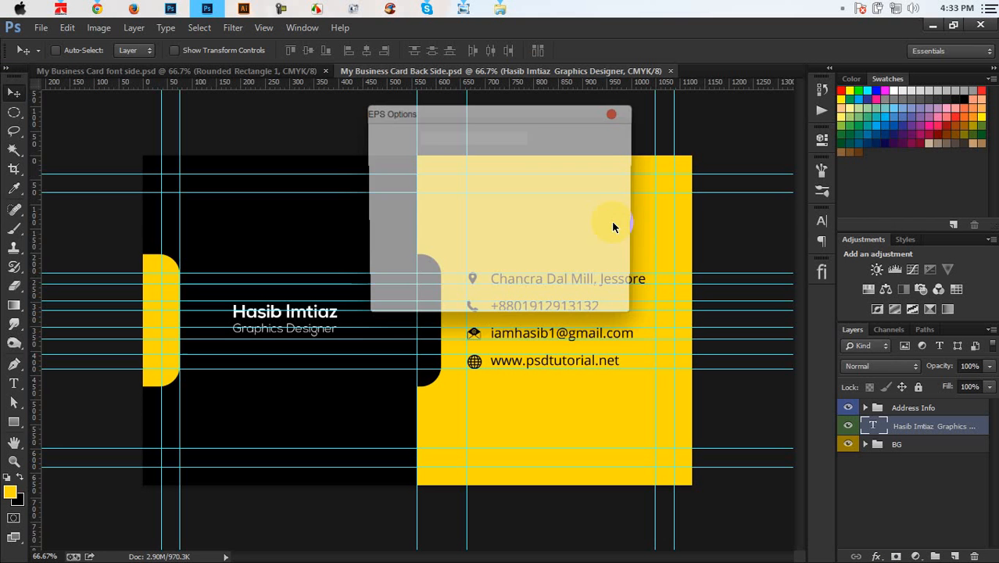
pyautogui.click(601, 127)
pyautogui.click(290, 71)
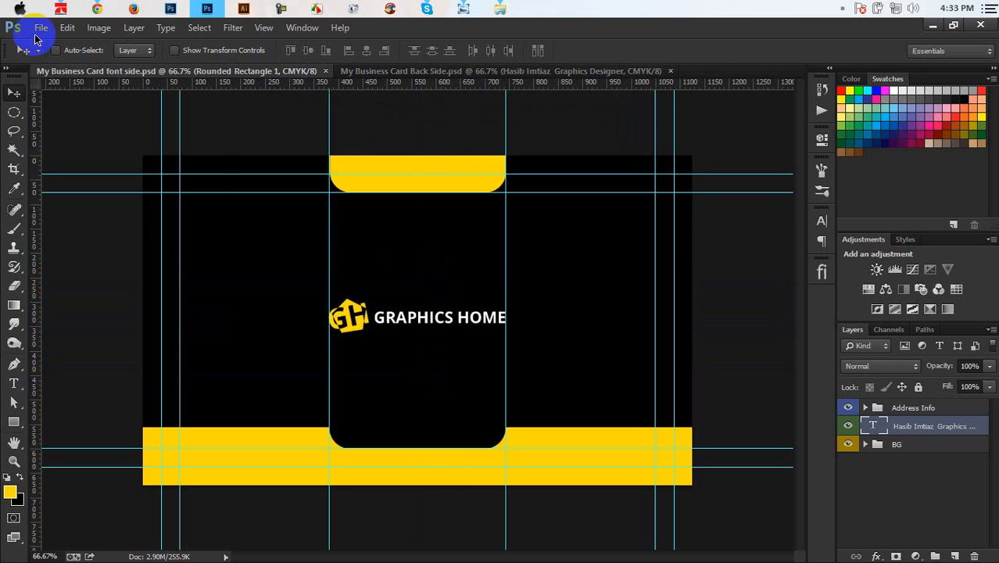
pyautogui.click(41, 27)
# Step: Save the front-side card as a JPEG at Maximum quality 12
pyautogui.click(22, 194)
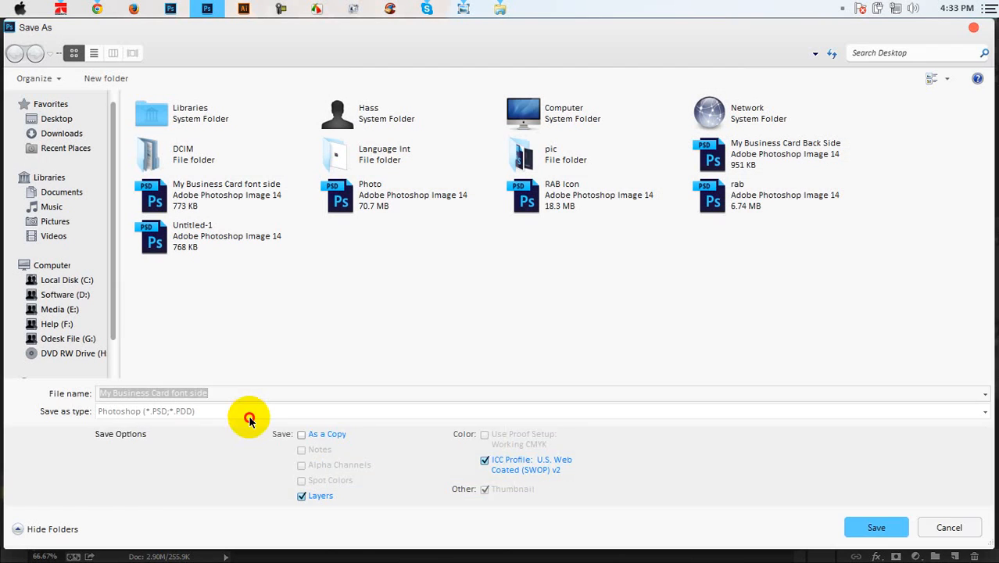
pyautogui.click(246, 412)
pyautogui.click(249, 476)
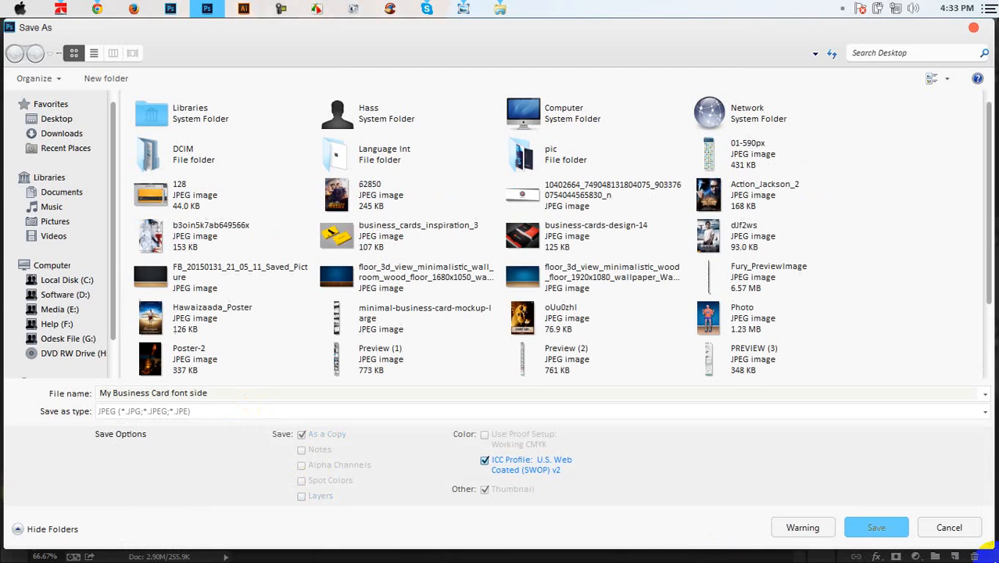
pyautogui.click(879, 525)
pyautogui.click(596, 134)
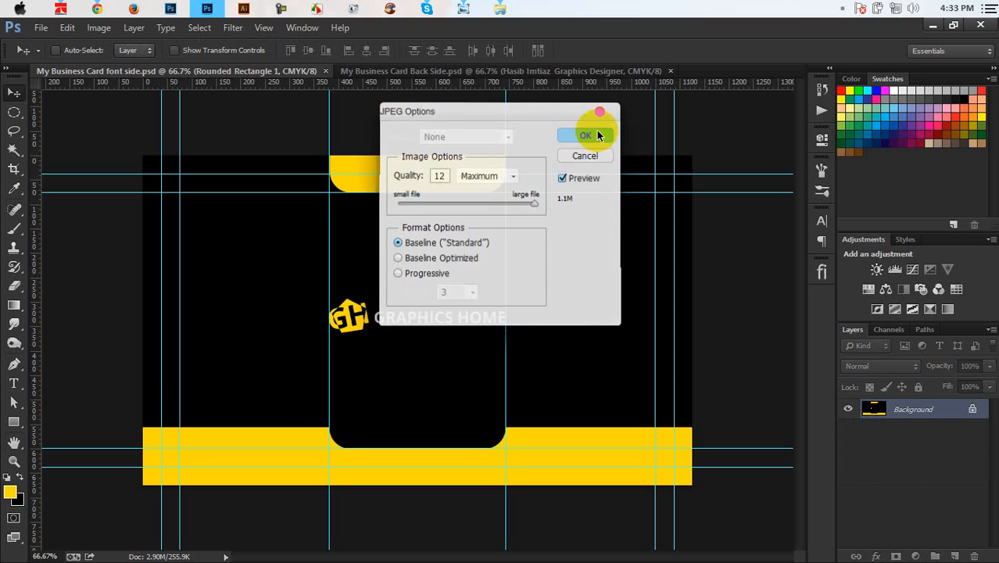
# Step: Save the back-side card as a Maximum-quality JPEG as well
pyautogui.click(474, 68)
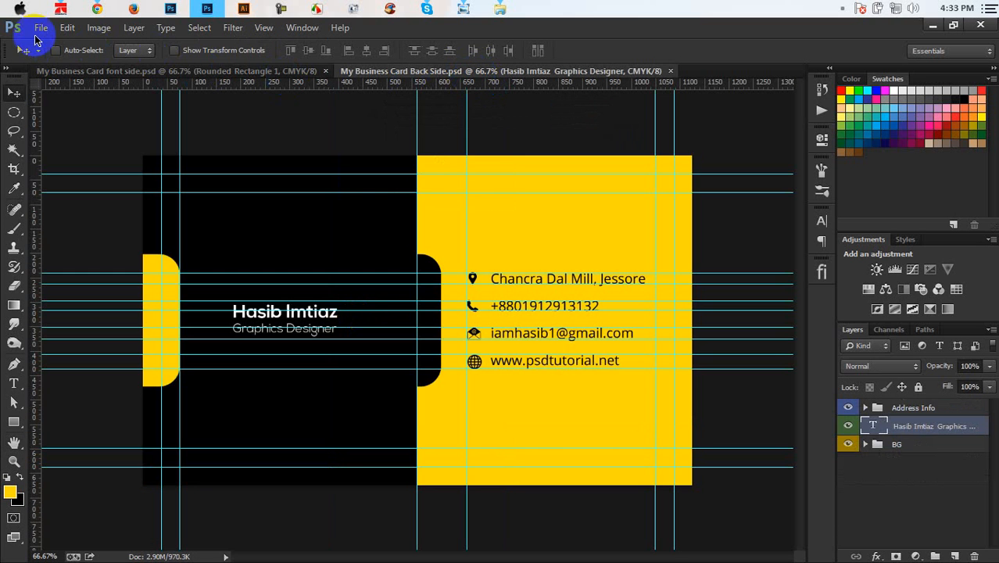
pyautogui.click(41, 27)
pyautogui.click(43, 194)
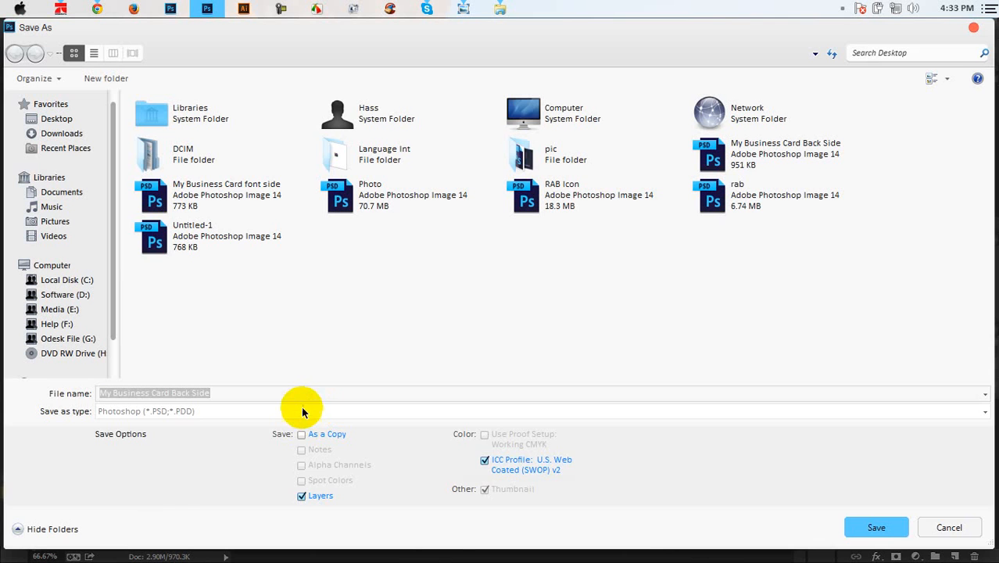
pyautogui.click(303, 410)
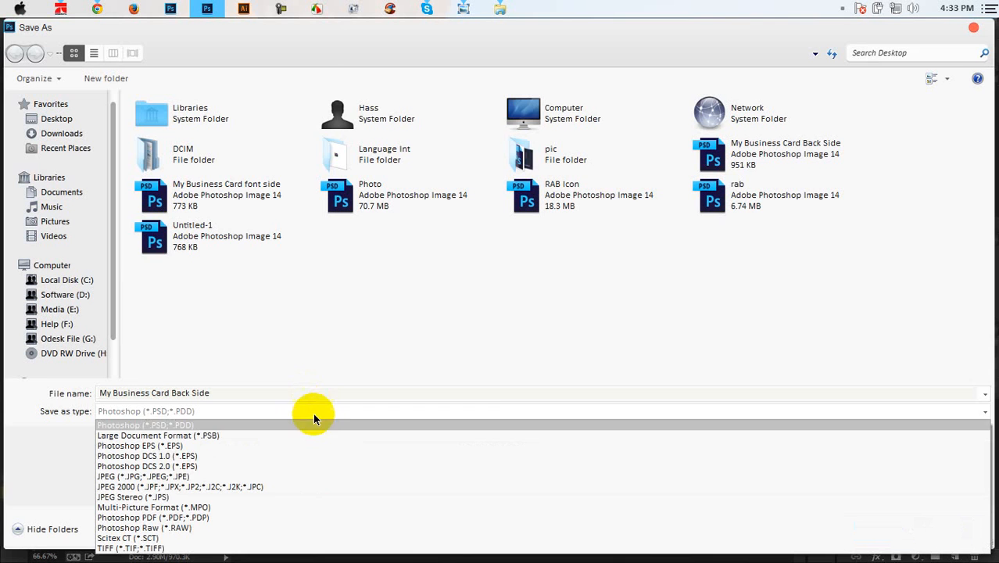
pyautogui.click(317, 475)
pyautogui.click(873, 528)
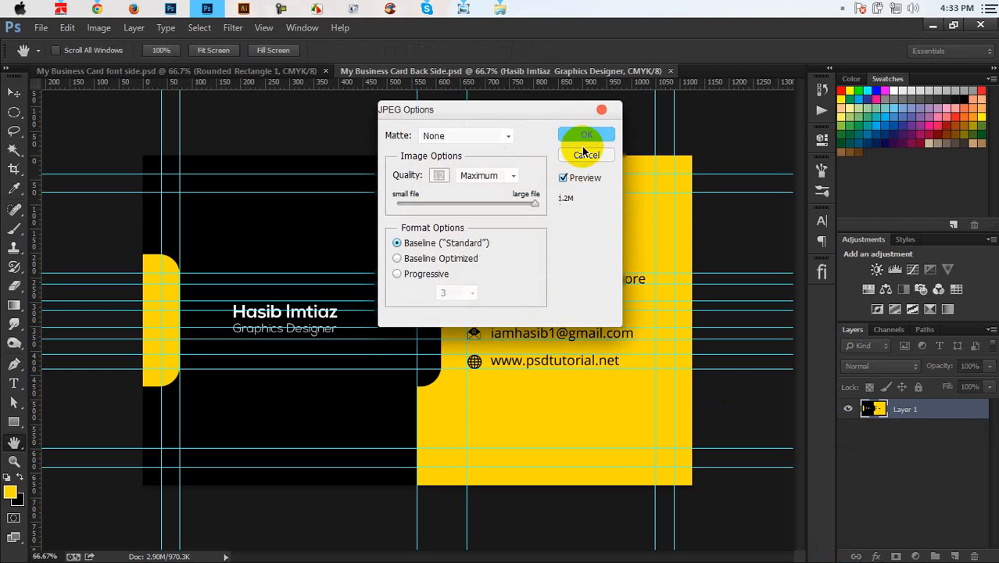
pyautogui.click(588, 134)
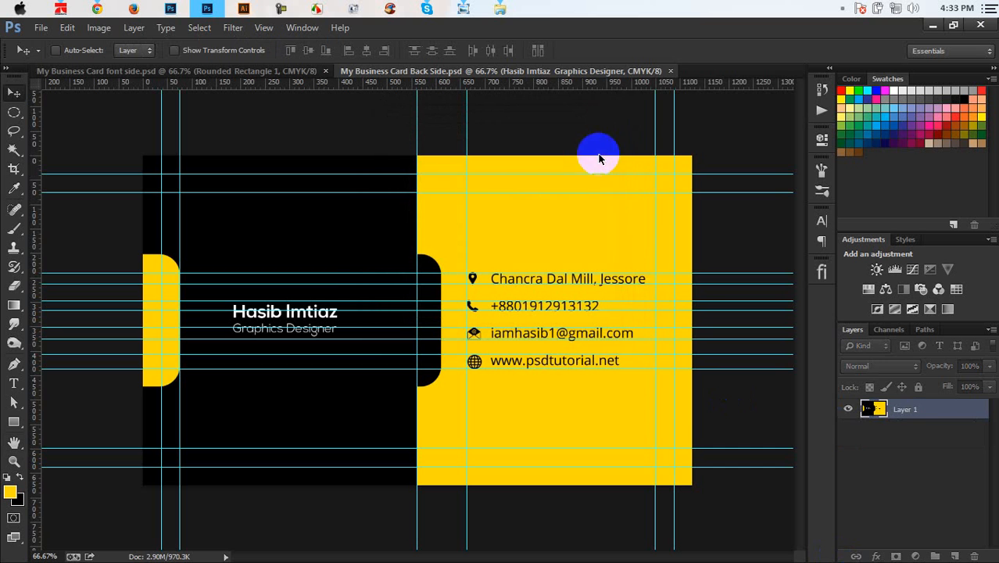
# Step: Close both card documents and open Mockup.psd from the business card folder in Explorer
pyautogui.click(669, 72)
pyautogui.click(325, 71)
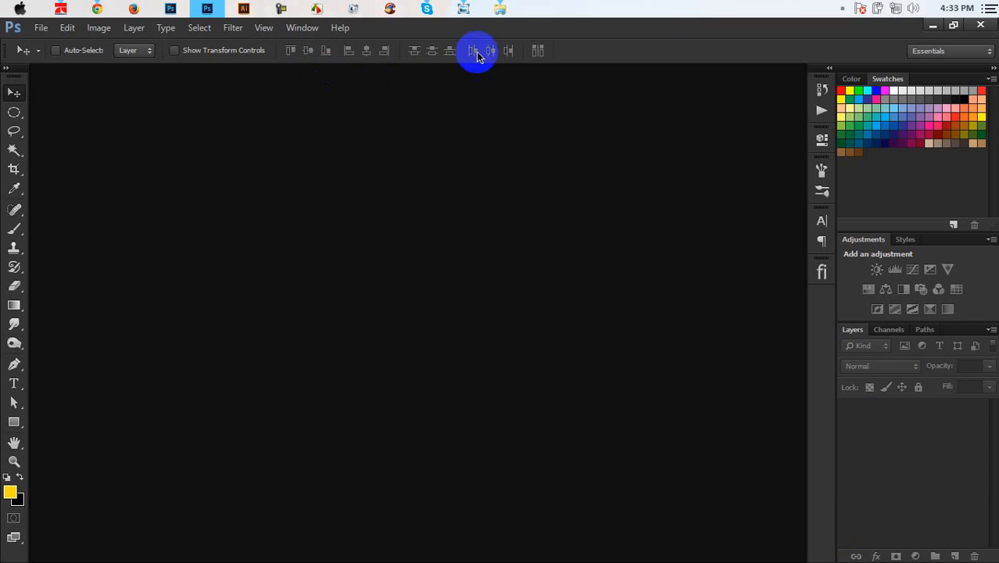
pyautogui.click(503, 8)
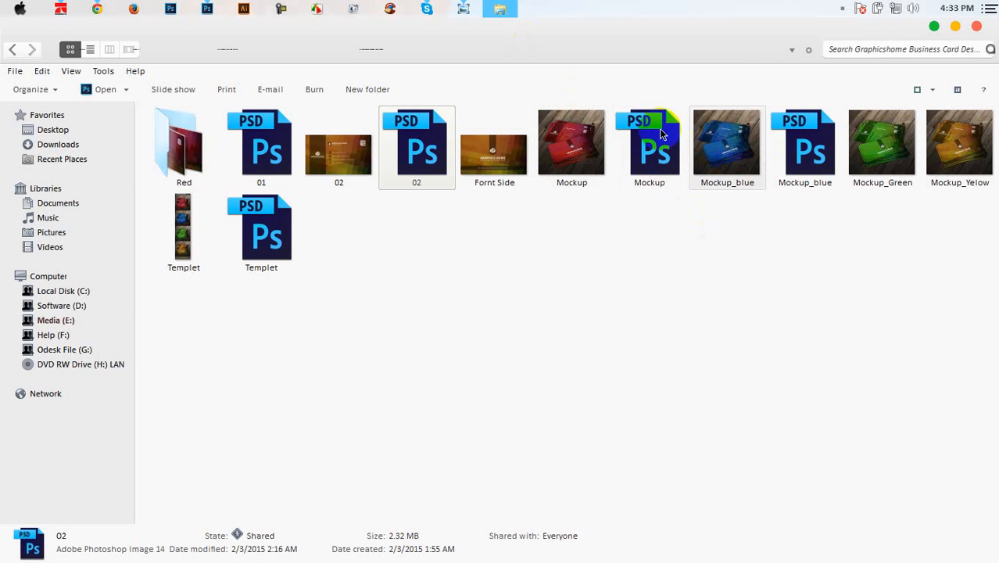
pyautogui.click(650, 129)
pyautogui.doubleClick(649, 129)
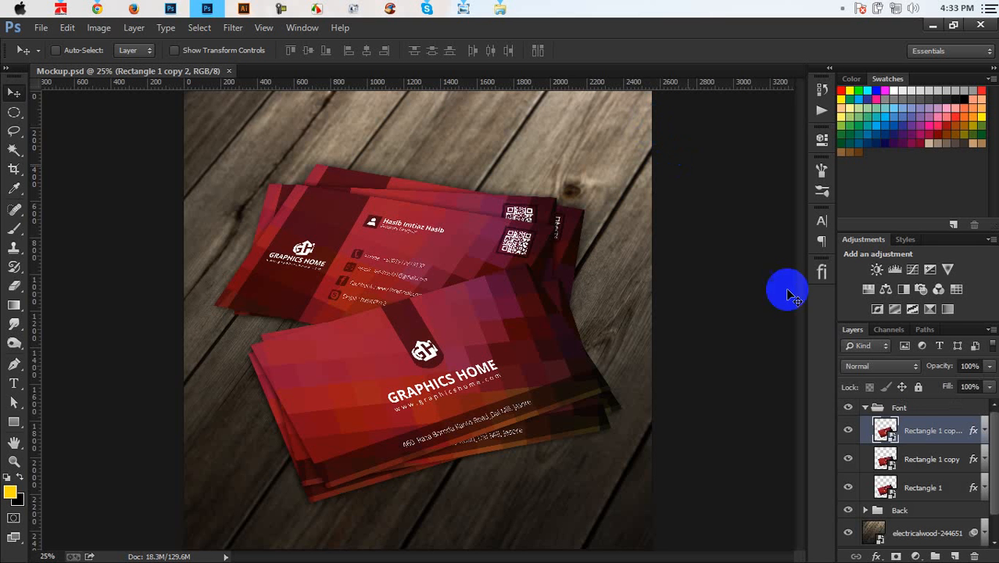
# Step: Inspect the Rectangle 1 copy 2 smart object, then close Rectangle 1.psb and Mockup.psd
pyautogui.doubleClick(884, 429)
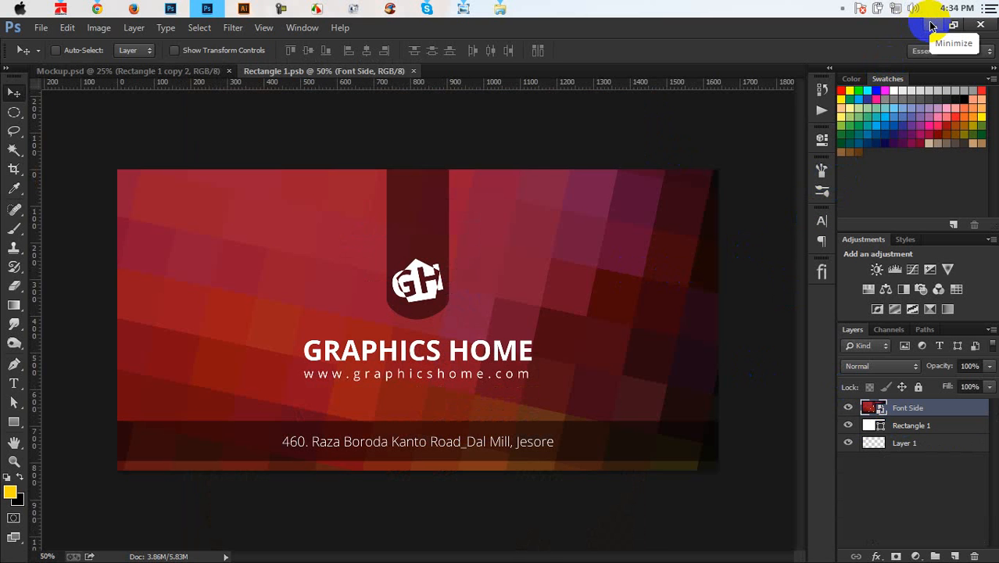
pyautogui.click(412, 72)
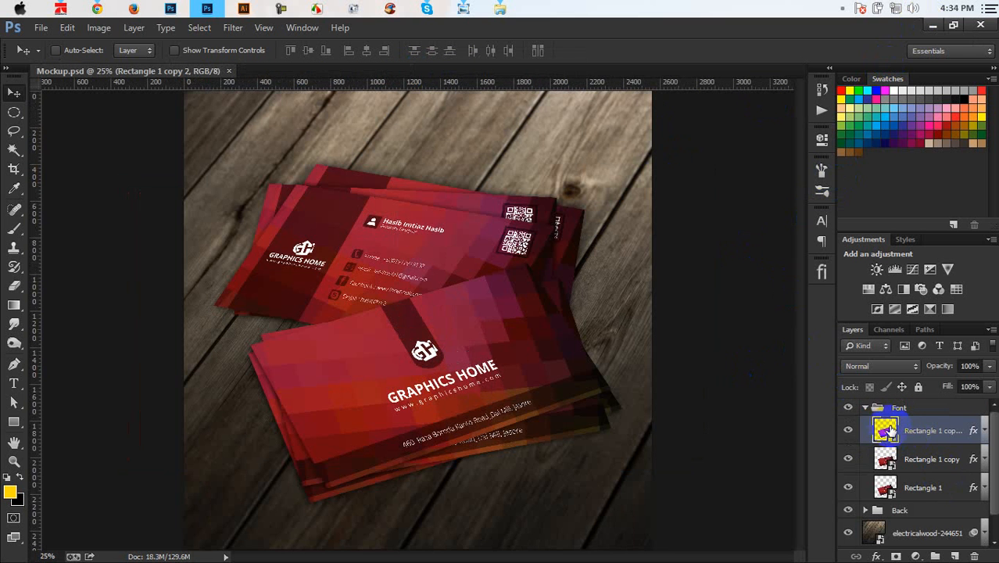
pyautogui.doubleClick(885, 428)
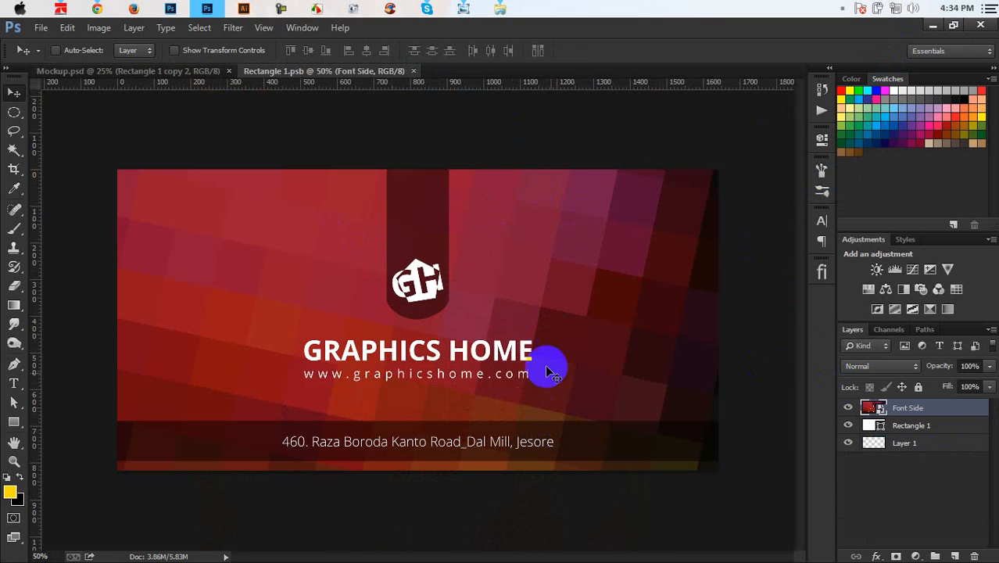
pyautogui.click(413, 72)
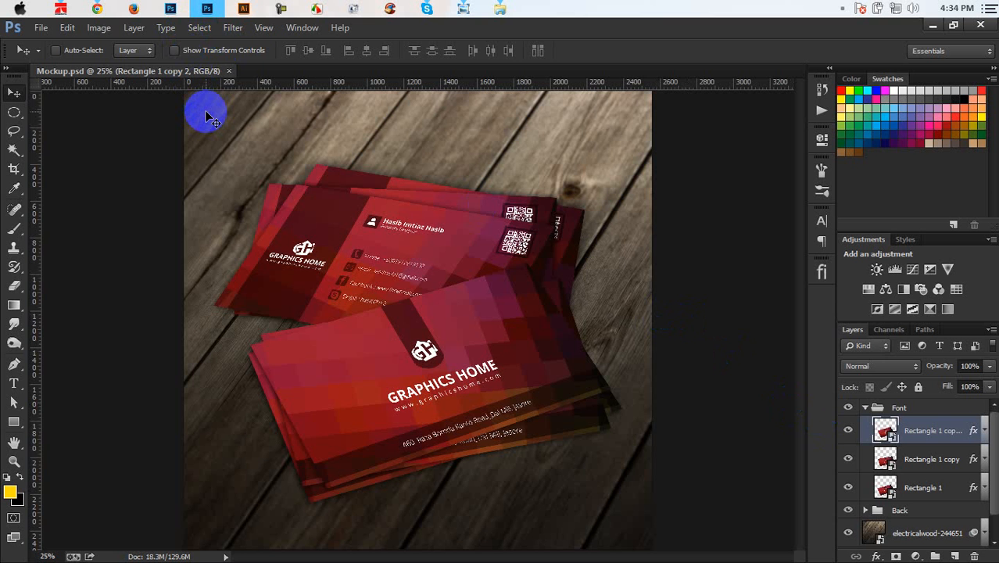
pyautogui.click(228, 71)
pyautogui.click(842, 11)
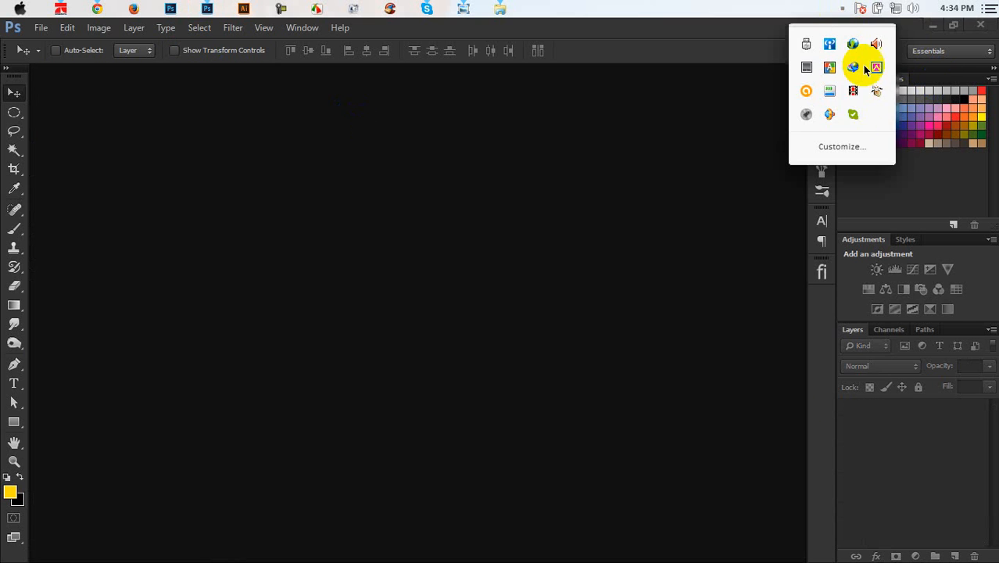